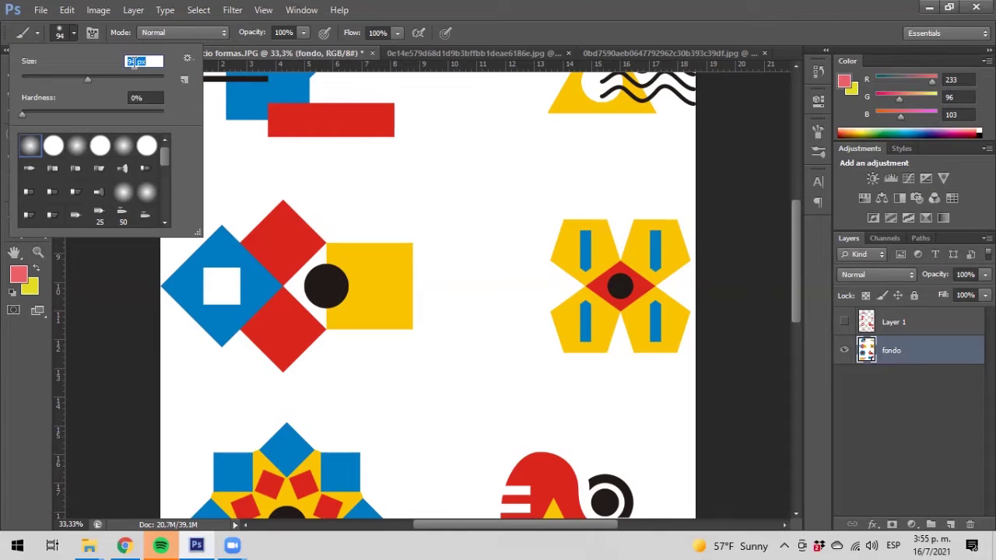
Step: Set the soft round brush to 160 px, try a curved stroke below the red rectangle, and undo it
click(113, 76)
mouse_move(238, 164)
mouse_down()
mouse_move(397, 200)
mouse_move(472, 142)
mouse_up()
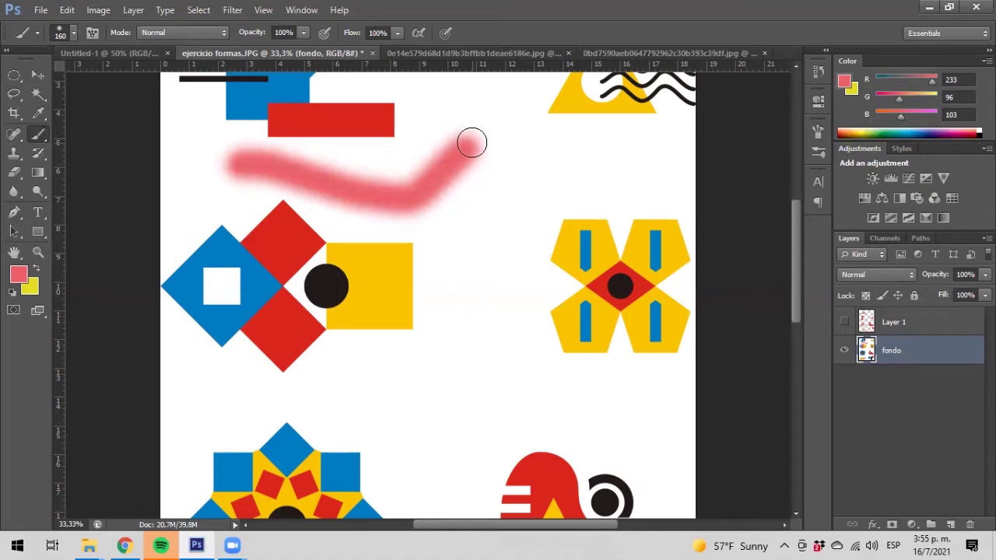
key(ctrl+z)
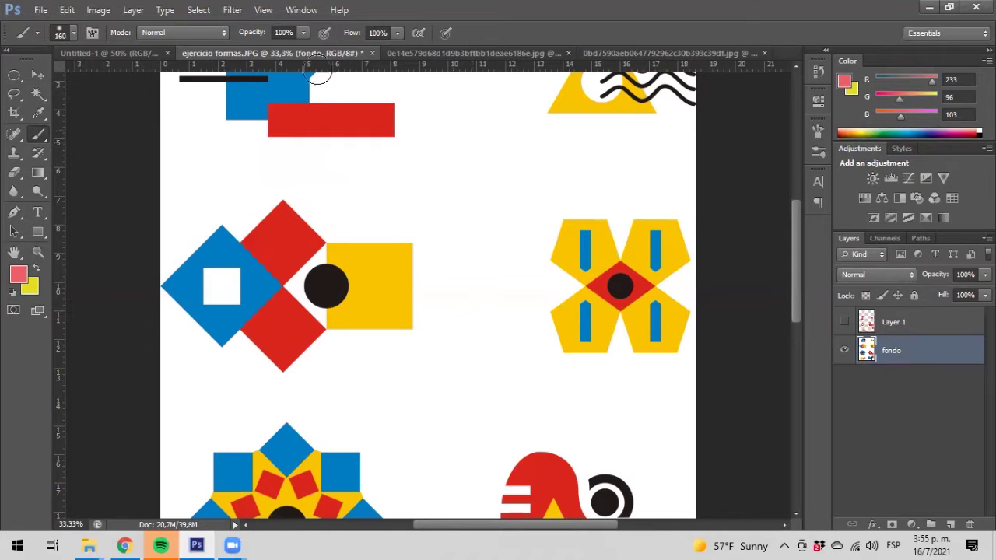
Step: Try the hard round brush with a long wavy stroke across the upper white area, and undo it
click(73, 32)
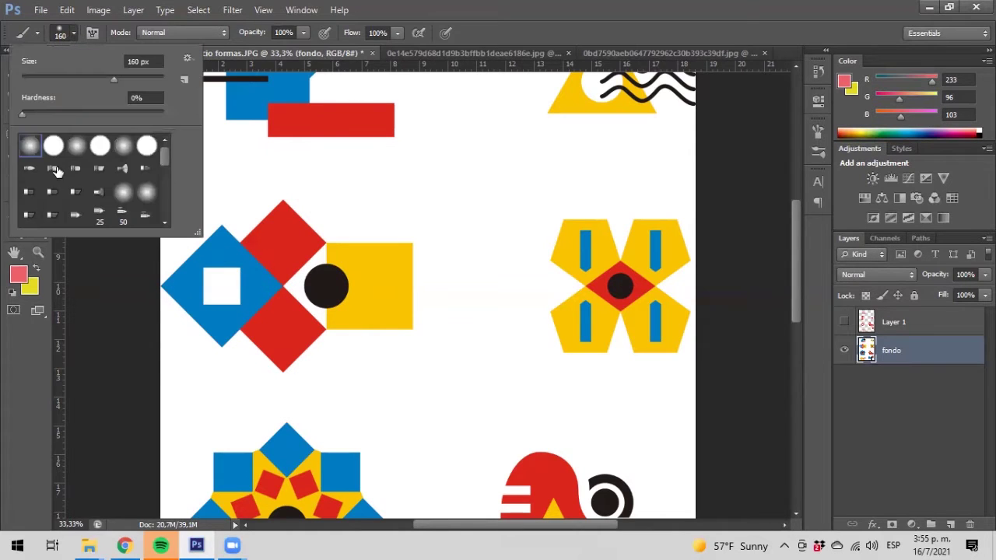
click(53, 146)
mouse_move(247, 180)
mouse_down()
mouse_move(496, 181)
mouse_move(603, 80)
mouse_up()
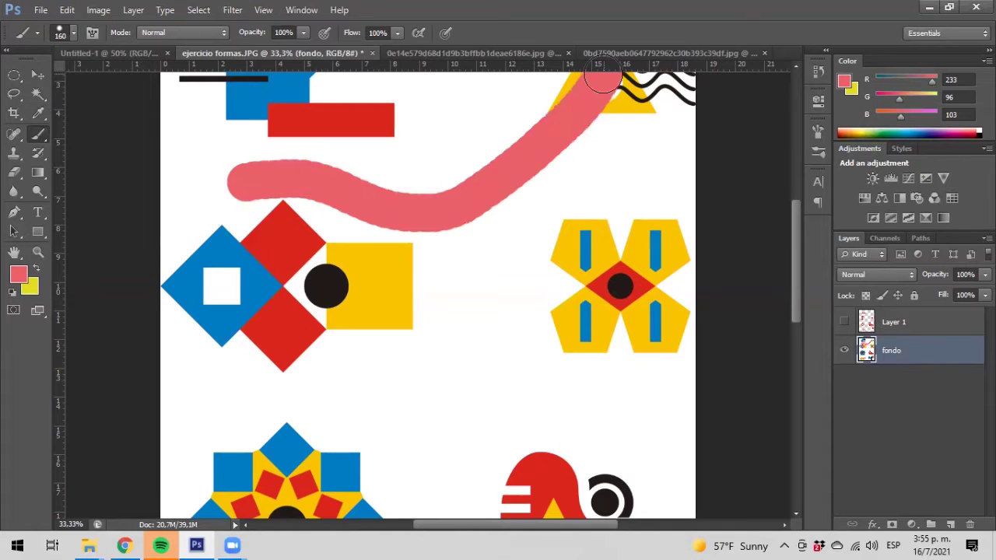
key(ctrl+z)
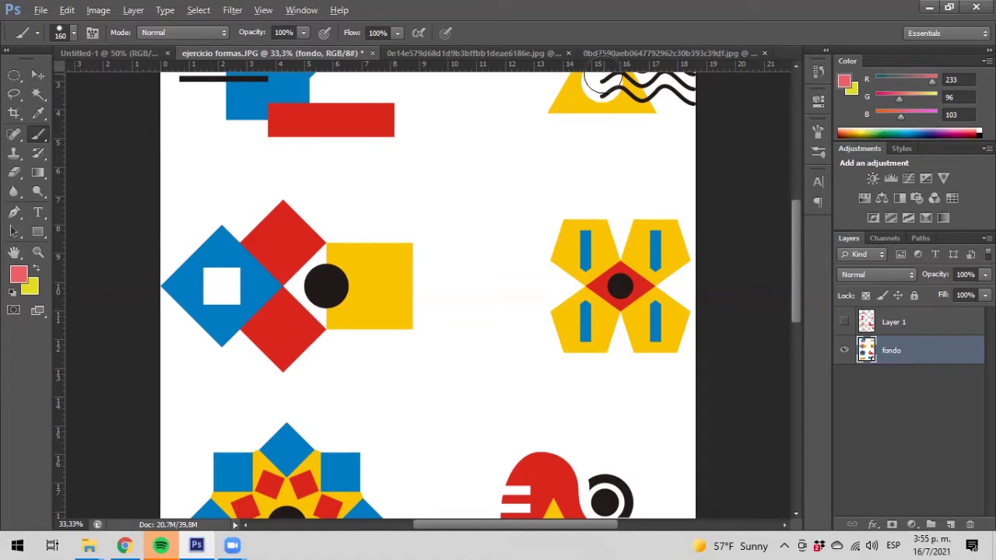
Step: Try a sparse, angled bristle brush with a looping stroke running down onto the yellow square, and undo it
click(68, 32)
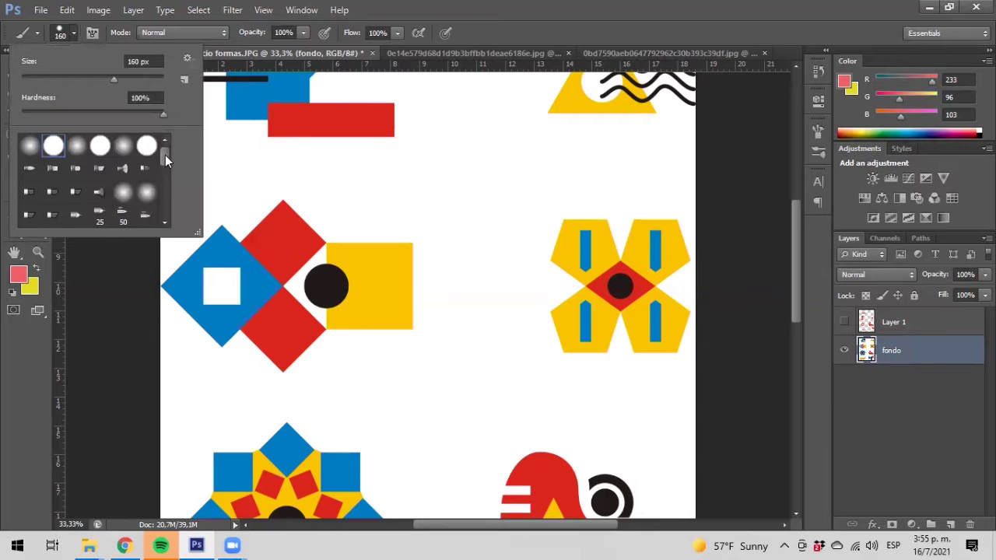
scroll(162, 167, down, 1)
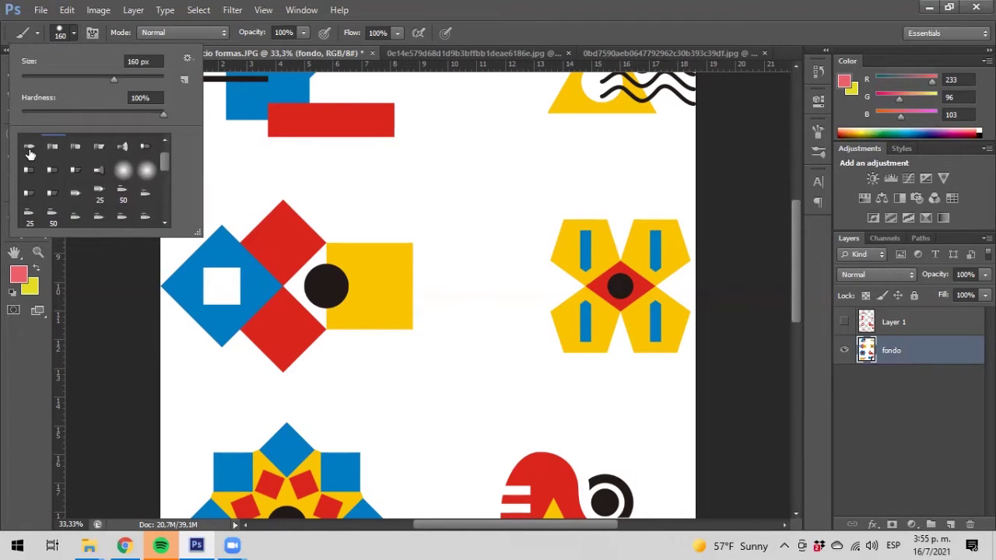
click(75, 169)
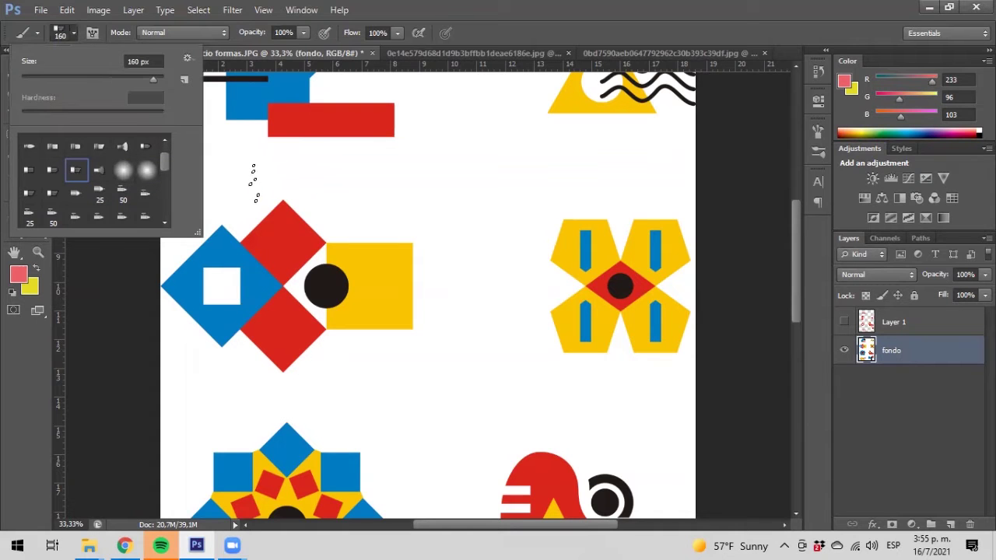
click(254, 183)
mouse_move(267, 177)
mouse_down()
mouse_move(300, 163)
mouse_move(336, 193)
mouse_move(367, 201)
mouse_move(413, 137)
mouse_move(435, 126)
mouse_move(447, 203)
mouse_move(417, 280)
mouse_move(422, 294)
mouse_move(436, 294)
mouse_move(455, 252)
mouse_up()
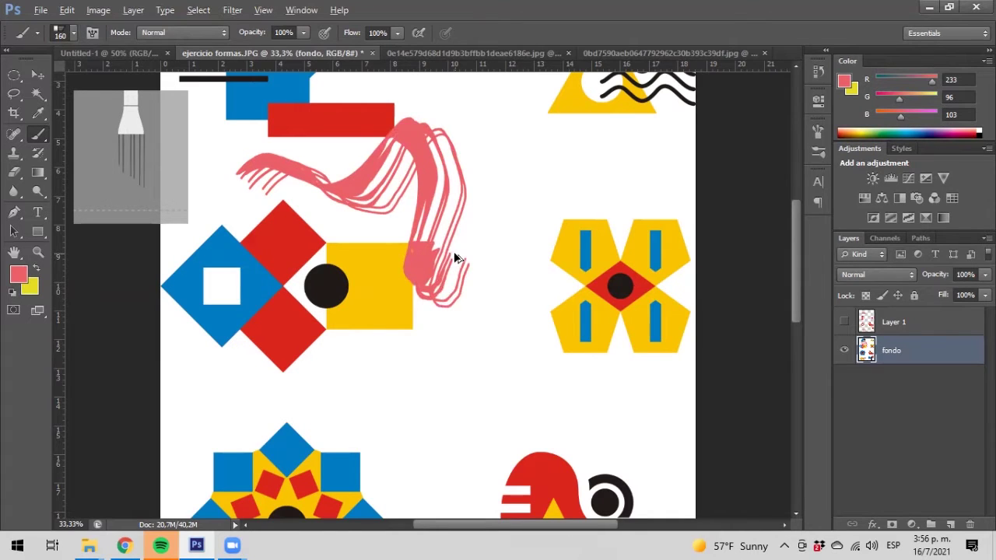
key(ctrl+z)
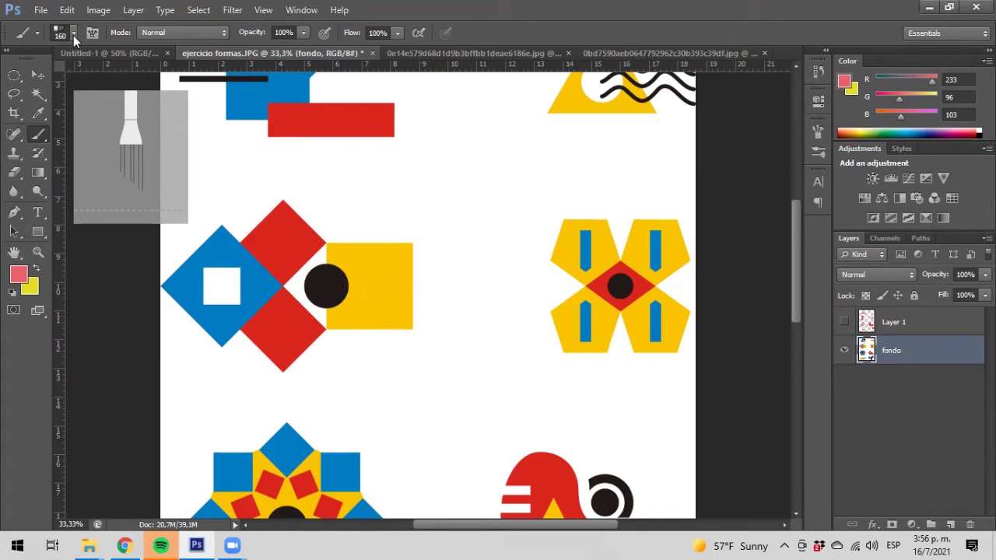
Step: Try the fan bristle brush with back-and-forth strokes under the red rectangle, and undo them
click(73, 35)
click(122, 146)
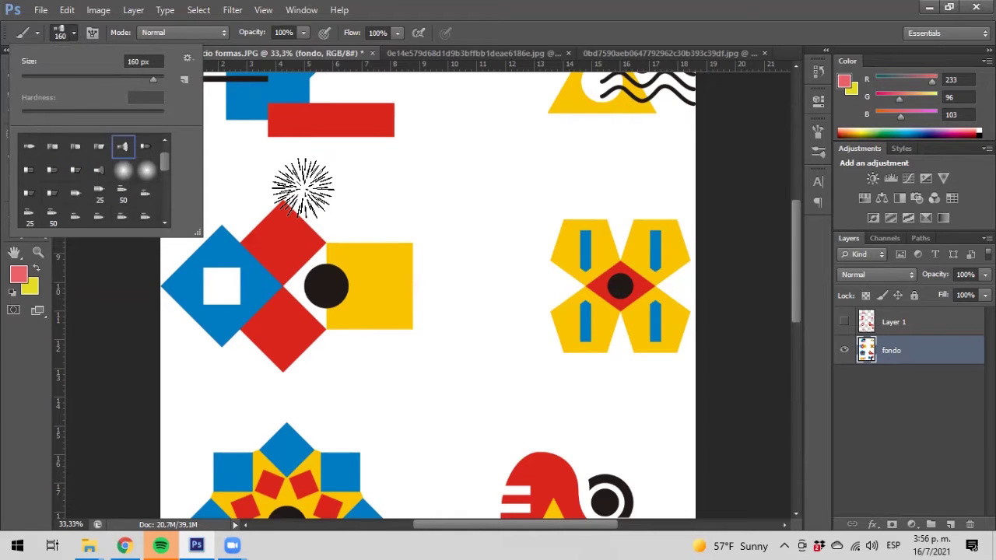
mouse_move(288, 175)
mouse_down()
mouse_move(355, 178)
mouse_move(398, 201)
mouse_move(426, 197)
mouse_move(457, 170)
mouse_move(374, 207)
mouse_move(237, 182)
mouse_move(405, 190)
mouse_move(439, 210)
mouse_move(456, 189)
mouse_move(311, 178)
mouse_up()
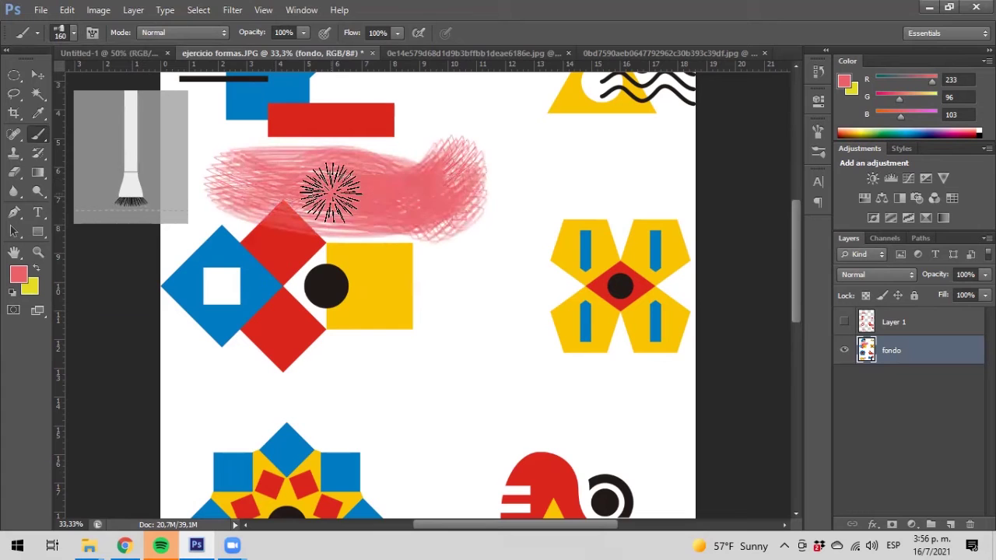
key(ctrl+z)
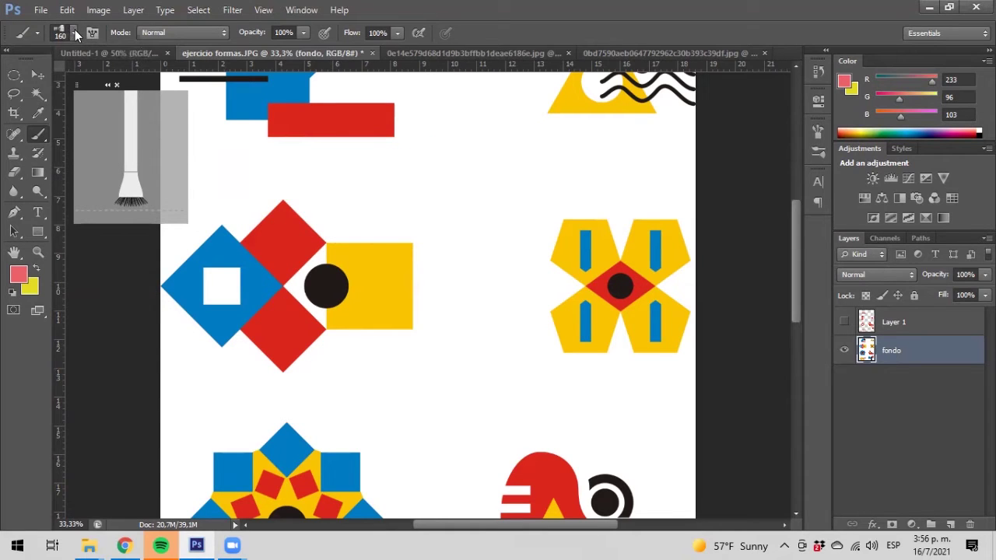
Step: Try the round pointed bristle brush with two separate strokes in the white area, and undo both
click(75, 31)
click(31, 150)
click(272, 177)
mouse_move(257, 183)
mouse_down()
mouse_move(347, 199)
mouse_move(387, 176)
mouse_move(408, 129)
mouse_up()
mouse_move(436, 184)
mouse_down()
mouse_move(526, 223)
mouse_move(571, 178)
mouse_up()
key(ctrl+z)
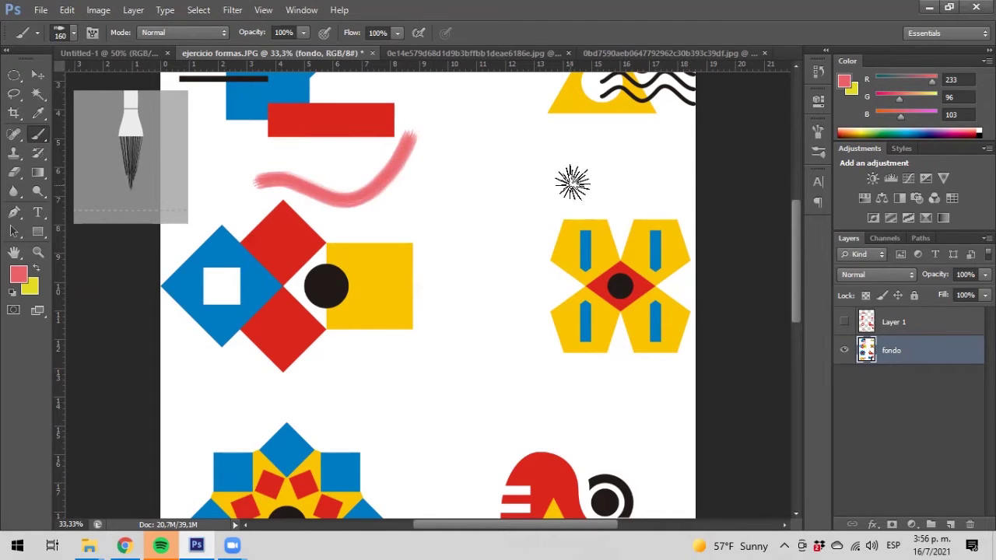
key(ctrl+alt+z)
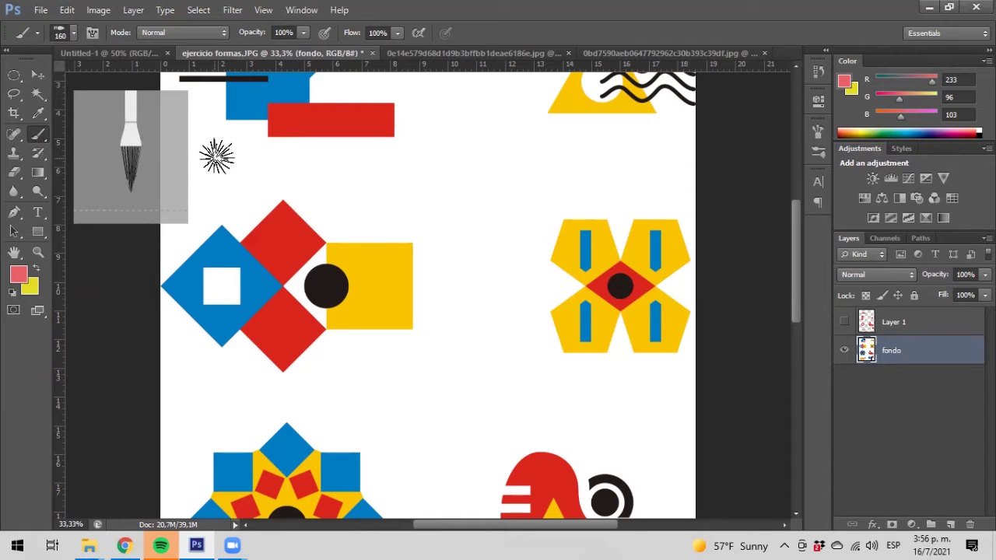
Step: Choose the 46 px spatter brush, set its size to 94 px, and stamp it once below the red rectangle
click(74, 33)
drag(166, 158, 163, 188)
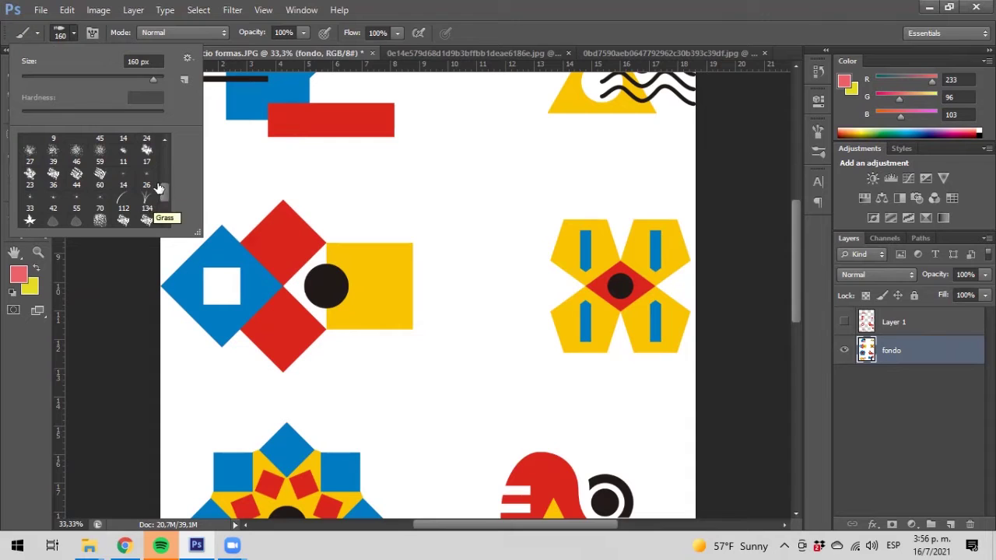
click(76, 151)
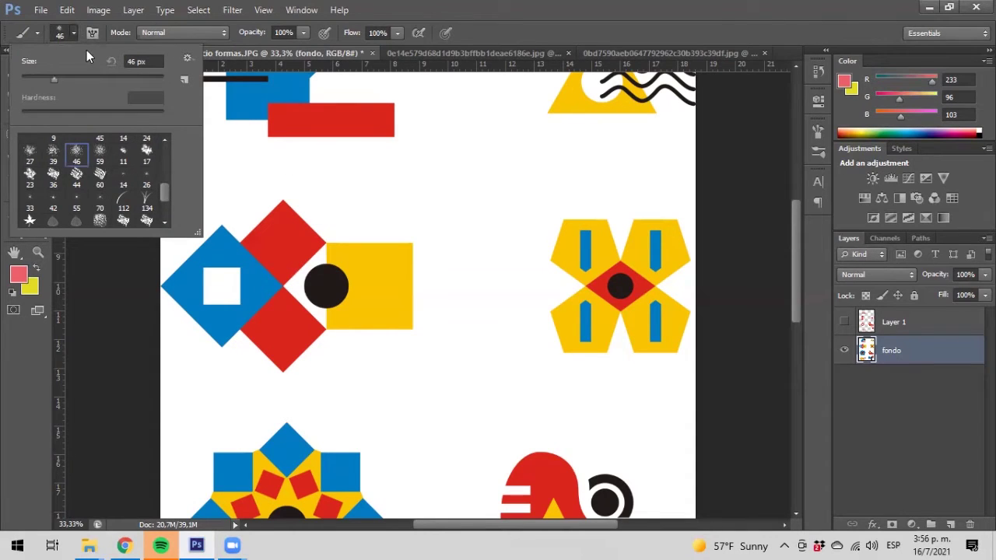
click(87, 78)
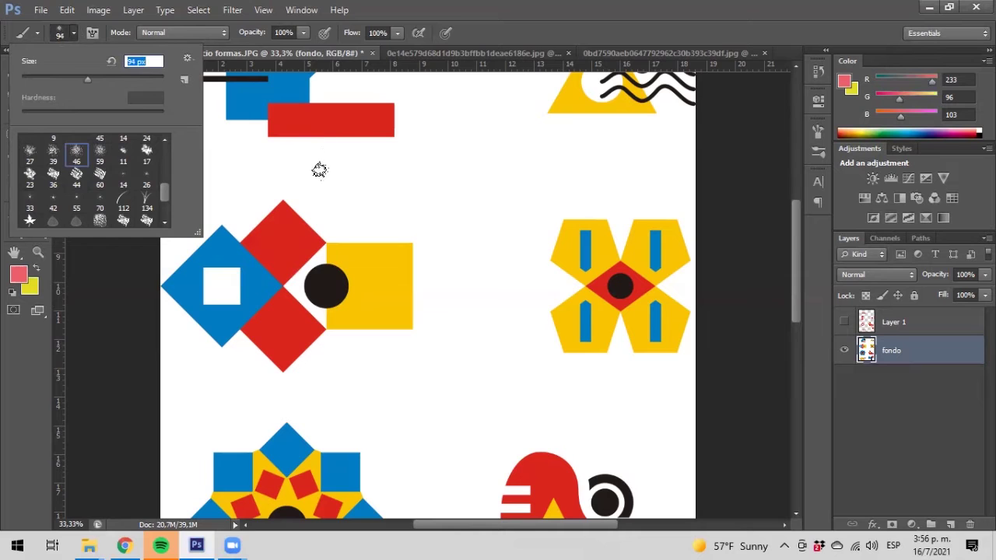
click(319, 170)
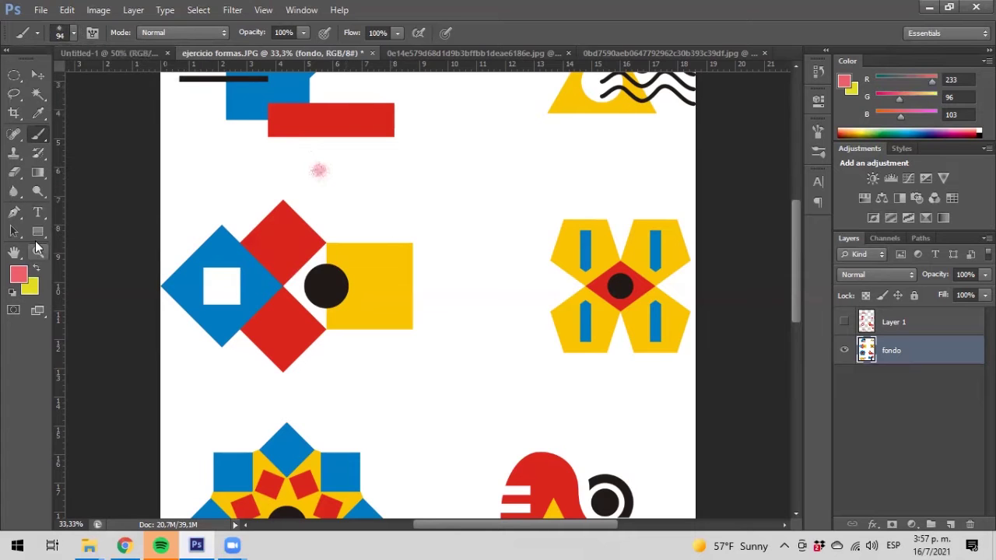
Step: Try a broad spatter brush stroke below the stamped mark at 200% zoom, and undo it
click(37, 252)
click(333, 162)
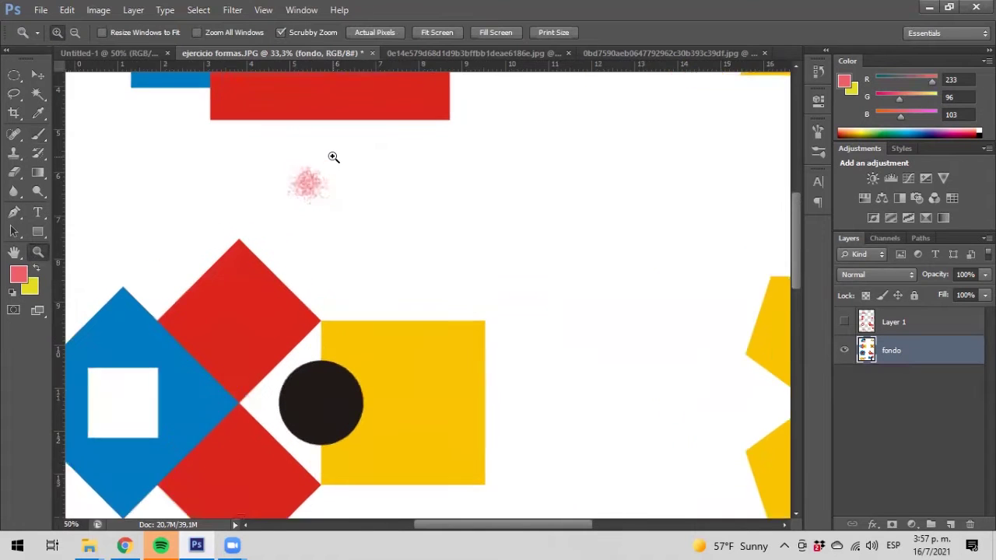
click(333, 169)
click(333, 168)
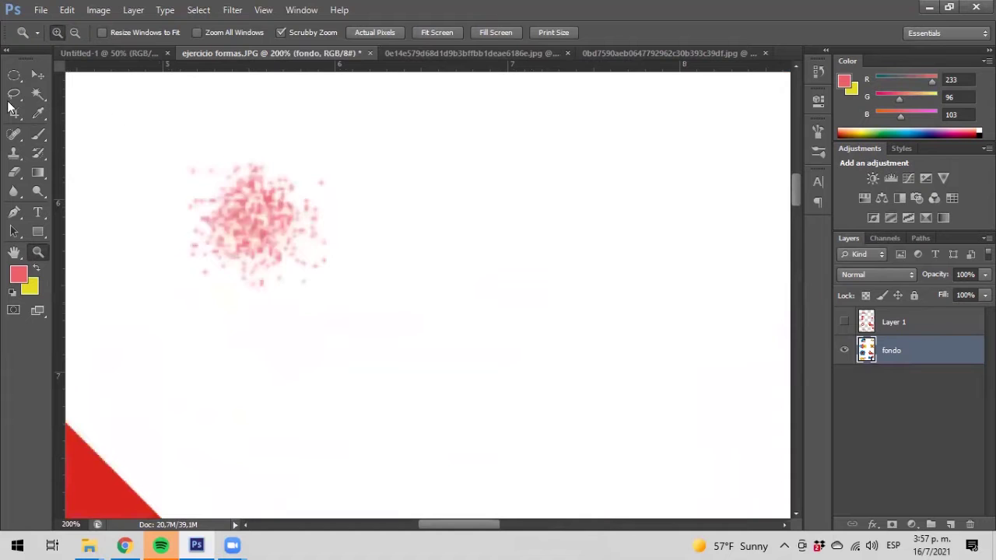
click(40, 137)
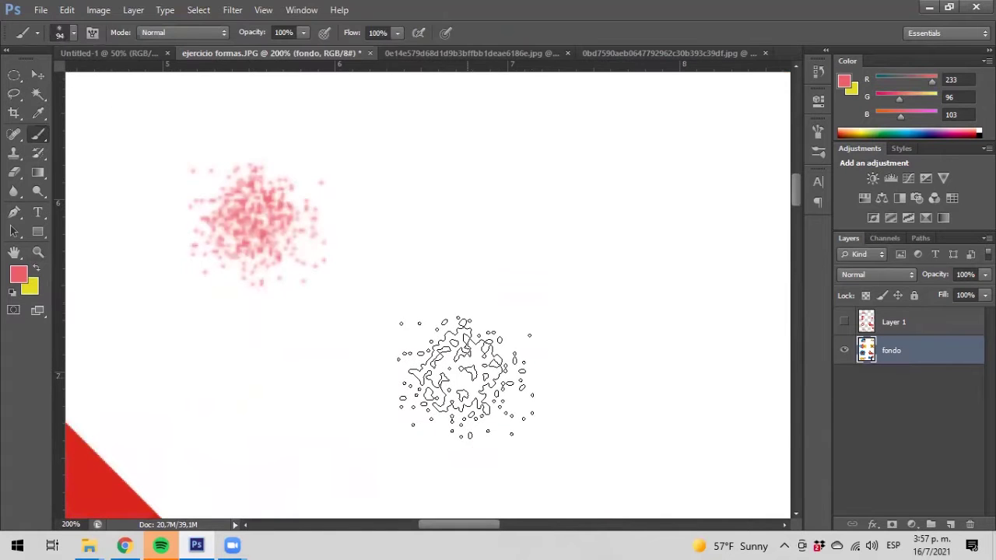
mouse_move(203, 385)
mouse_down()
mouse_move(233, 367)
mouse_move(366, 366)
mouse_move(562, 282)
mouse_up()
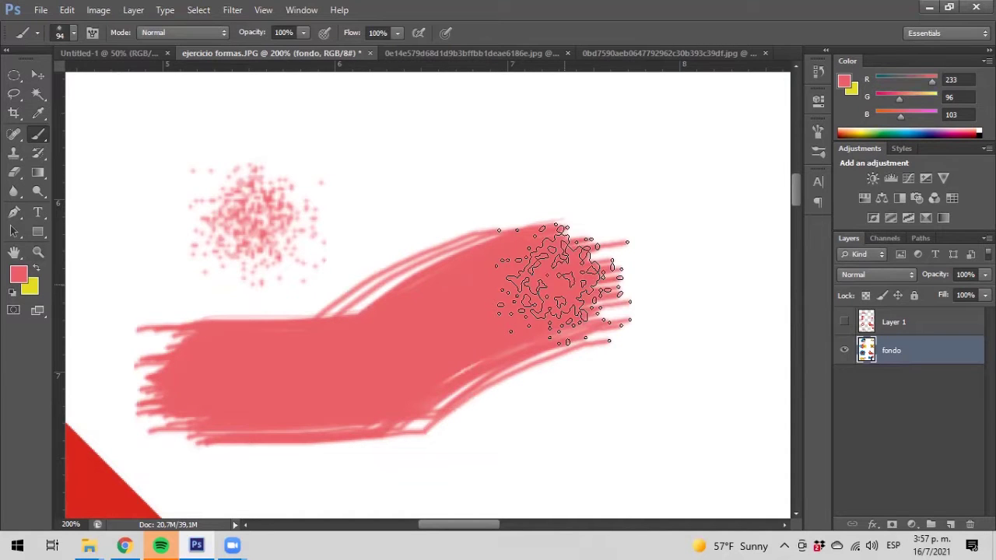
key(ctrl+z)
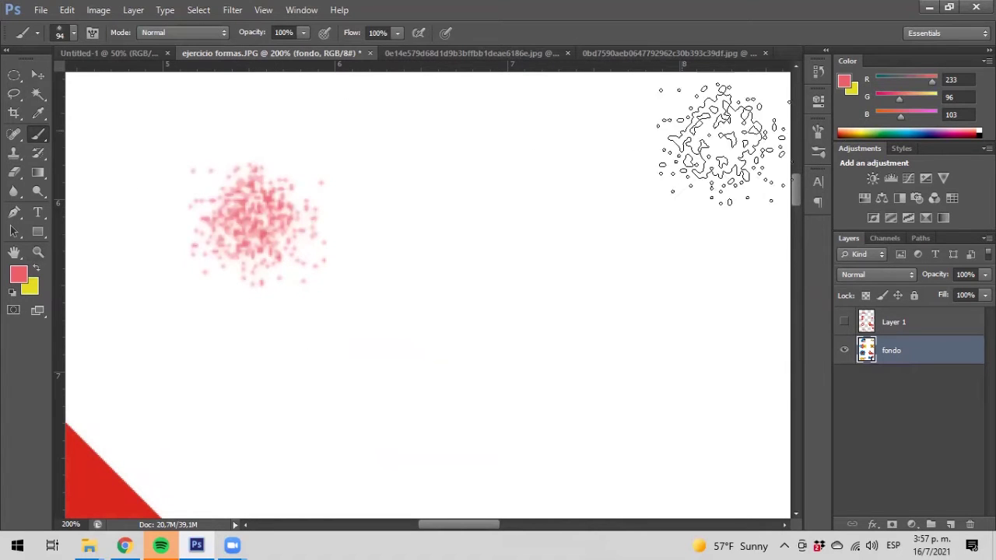
Step: Set the brush's Shape Dynamics to 40% angle jitter, 42% roundness jitter, and 59% minimum roundness
click(815, 133)
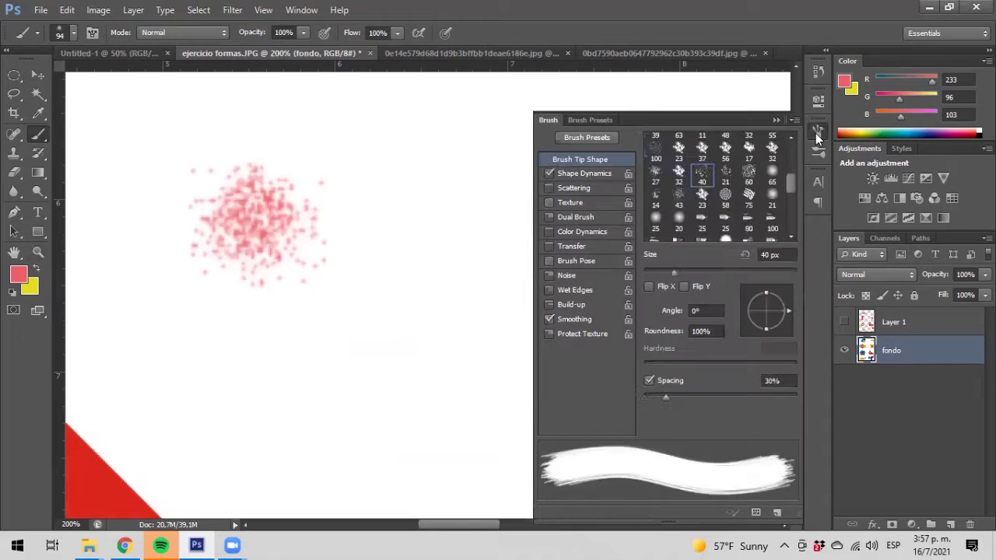
click(585, 174)
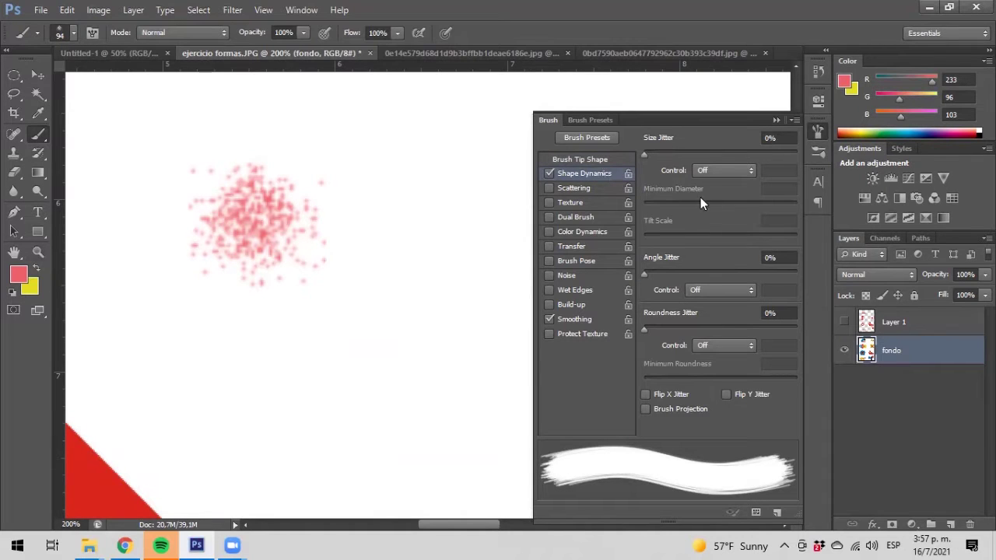
drag(643, 274, 706, 268)
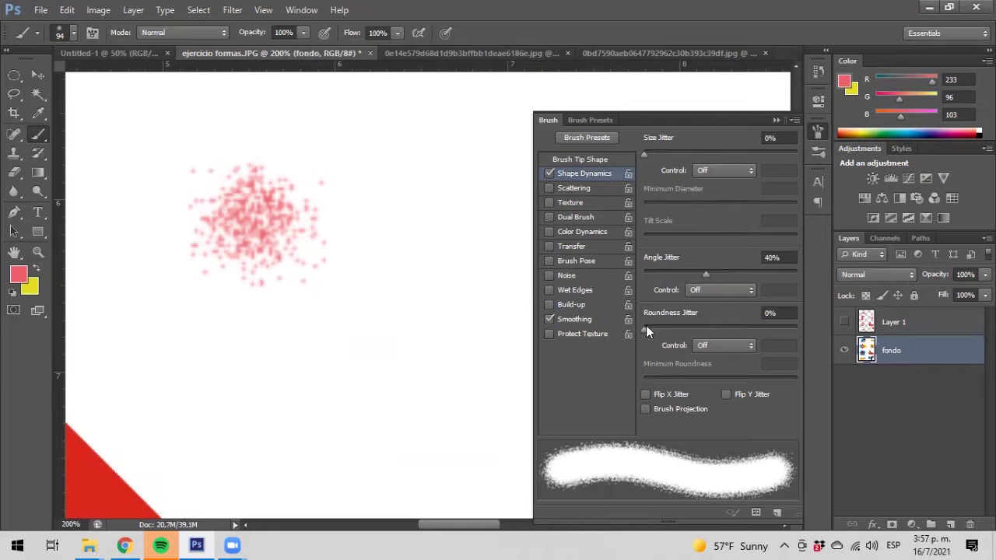
drag(641, 328, 708, 330)
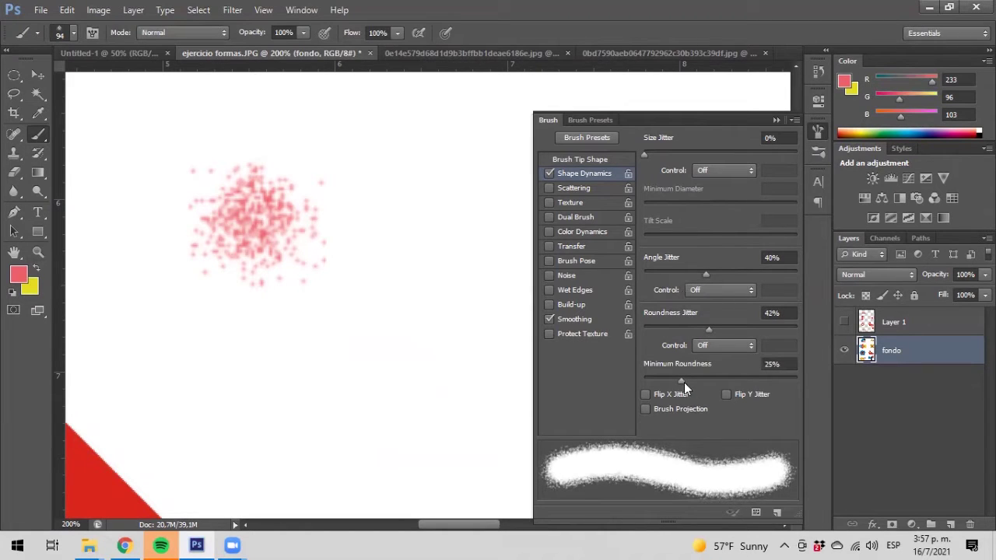
drag(686, 380, 735, 371)
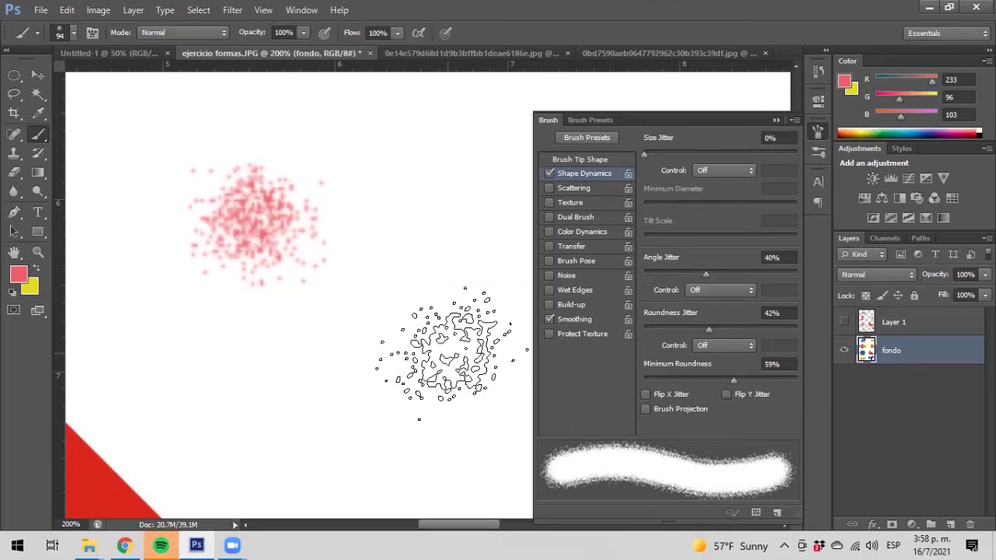
Step: Test the jittered spatter brush with a horizontal stroke under the stamped mark, and undo it
mouse_move(139, 360)
mouse_down()
mouse_move(308, 384)
mouse_move(367, 370)
mouse_up()
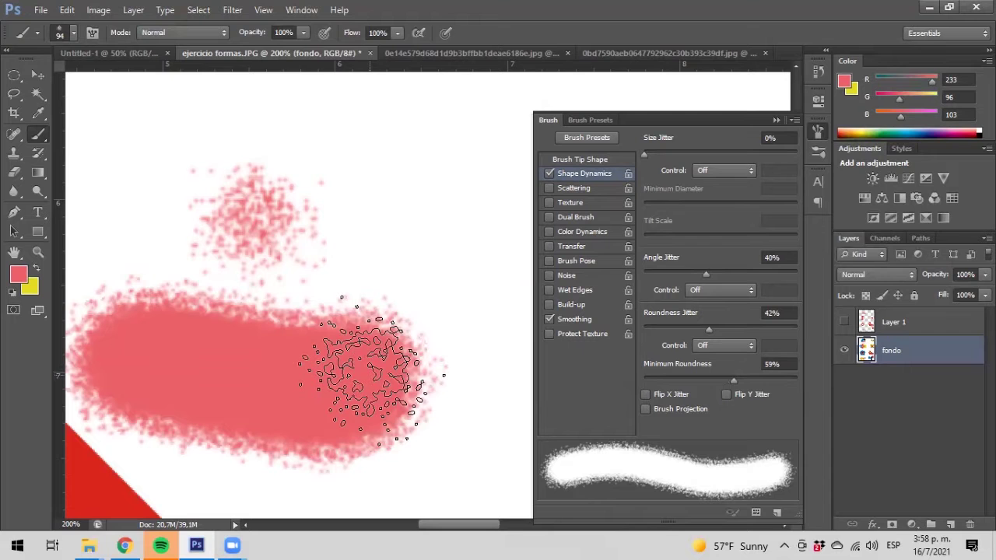
key(ctrl+z)
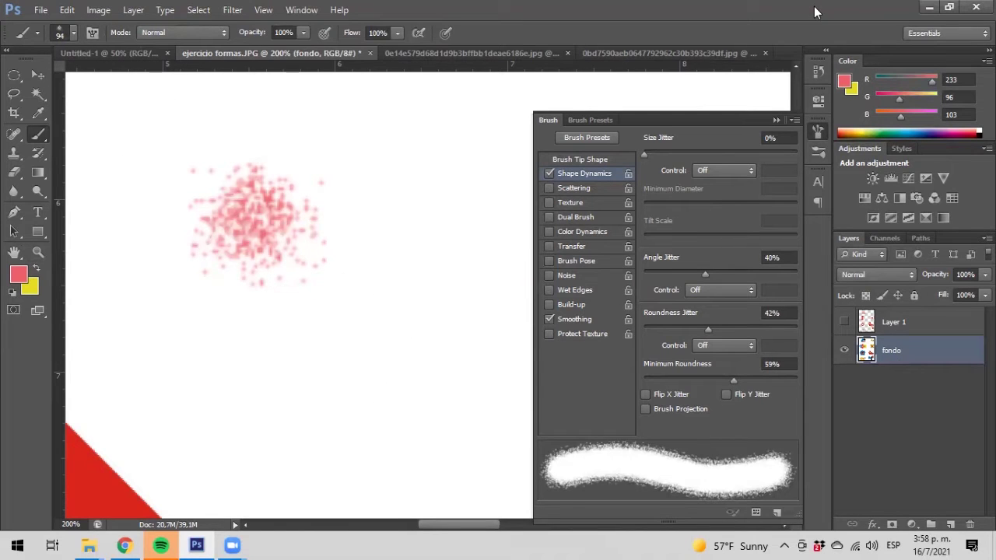
click(200, 543)
click(198, 545)
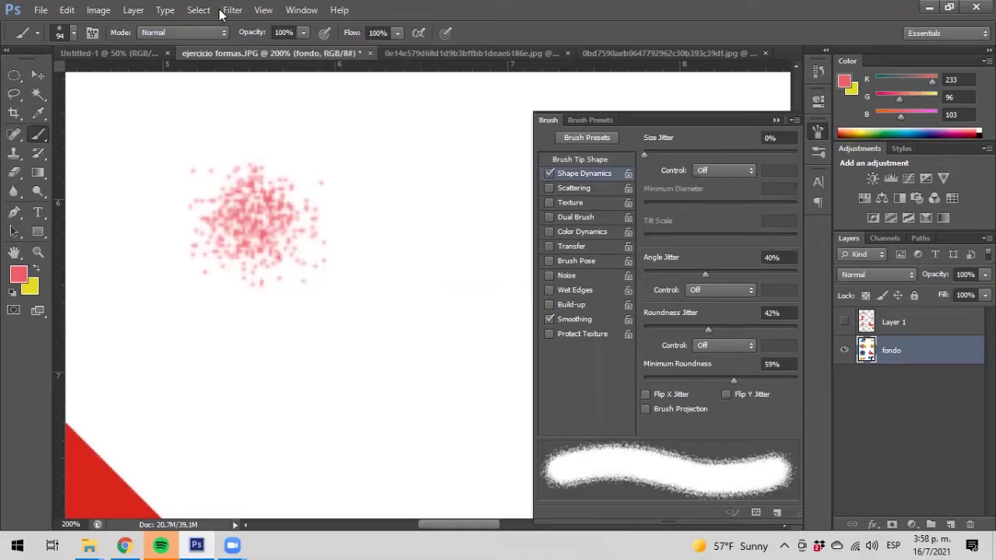
Step: Lower the brush opacity to 46% and paint overlapping horizontal, vertical, and diagonal strokes around the stamped mark
click(303, 31)
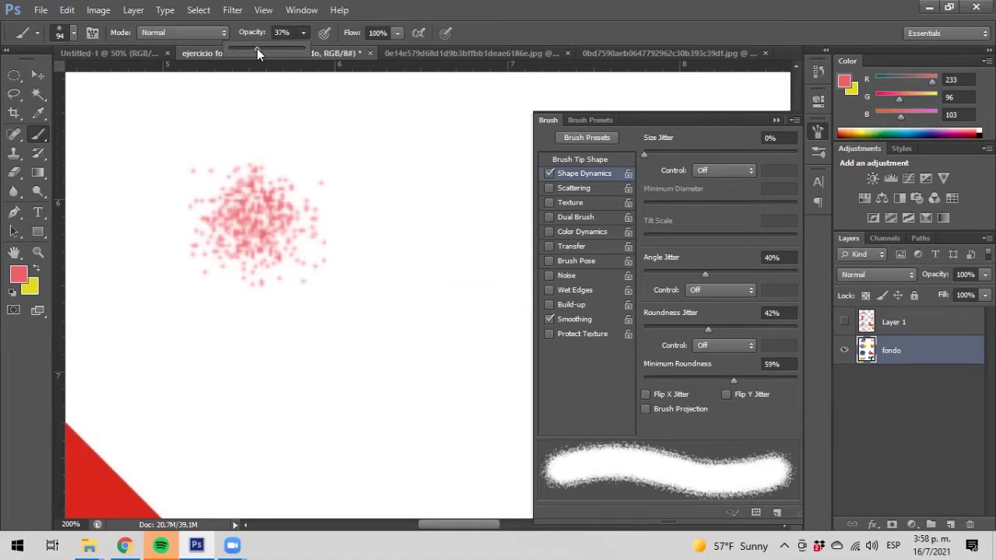
drag(262, 49, 263, 49)
mouse_move(190, 342)
mouse_down()
mouse_move(151, 400)
mouse_move(145, 366)
mouse_move(194, 350)
mouse_move(389, 378)
mouse_move(444, 327)
mouse_up()
mouse_move(276, 191)
mouse_down()
mouse_move(261, 245)
mouse_move(259, 338)
mouse_move(300, 466)
mouse_up()
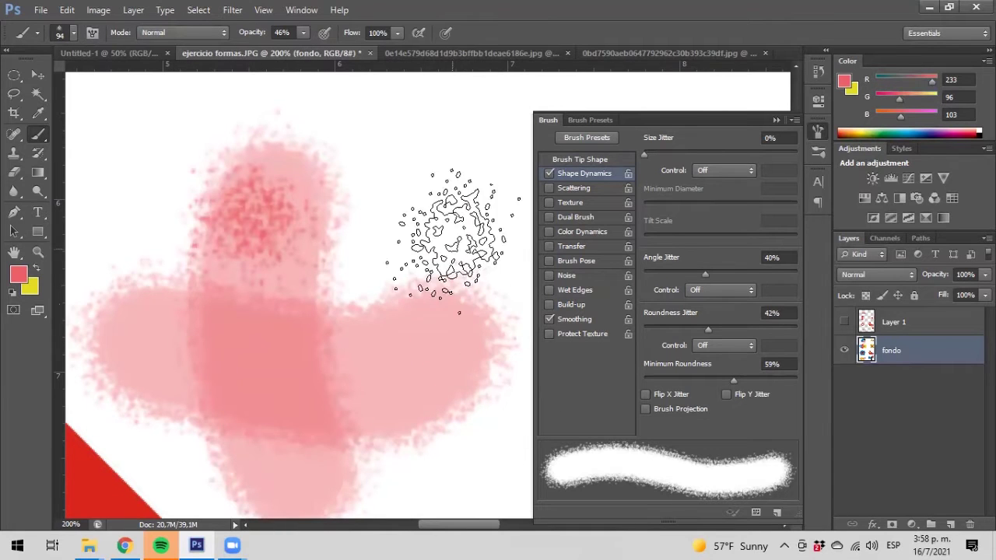
mouse_move(423, 222)
mouse_down()
mouse_move(329, 327)
mouse_move(177, 439)
mouse_up()
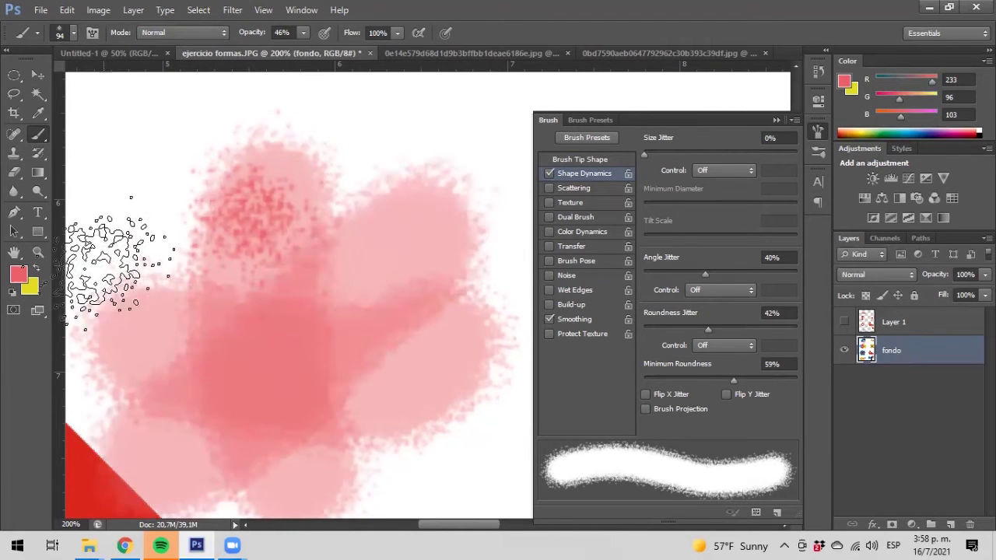
Step: Paint two more overlapping spatter strokes at 46% opacity across the pink mark, one sweeping diagonally and one from above it
mouse_move(100, 267)
mouse_down()
mouse_move(315, 362)
mouse_move(477, 477)
mouse_up()
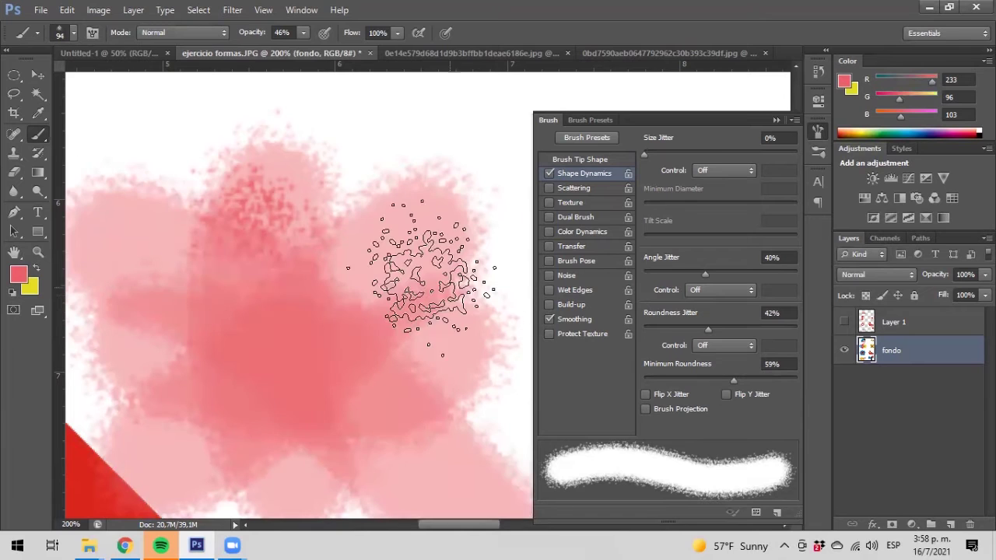
drag(329, 129, 323, 258)
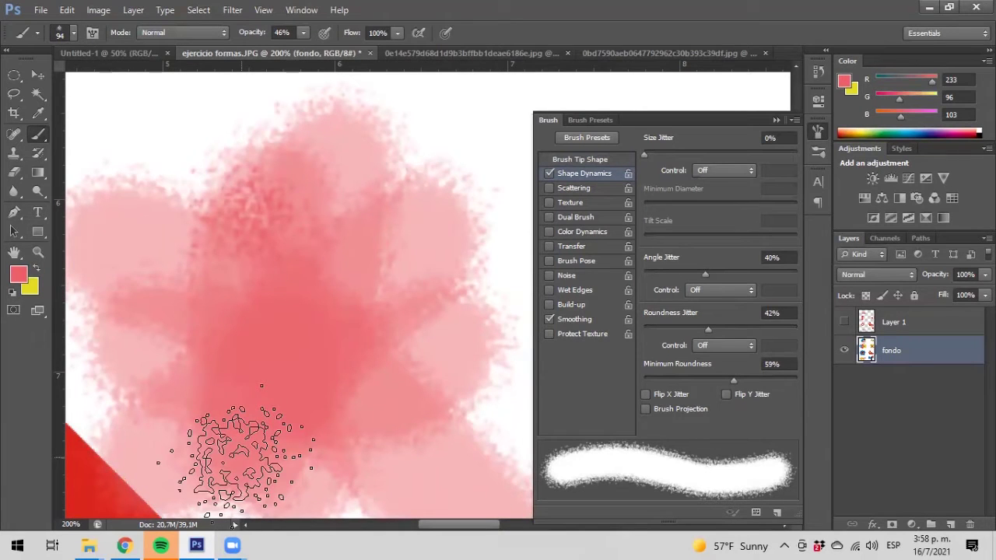
click(38, 252)
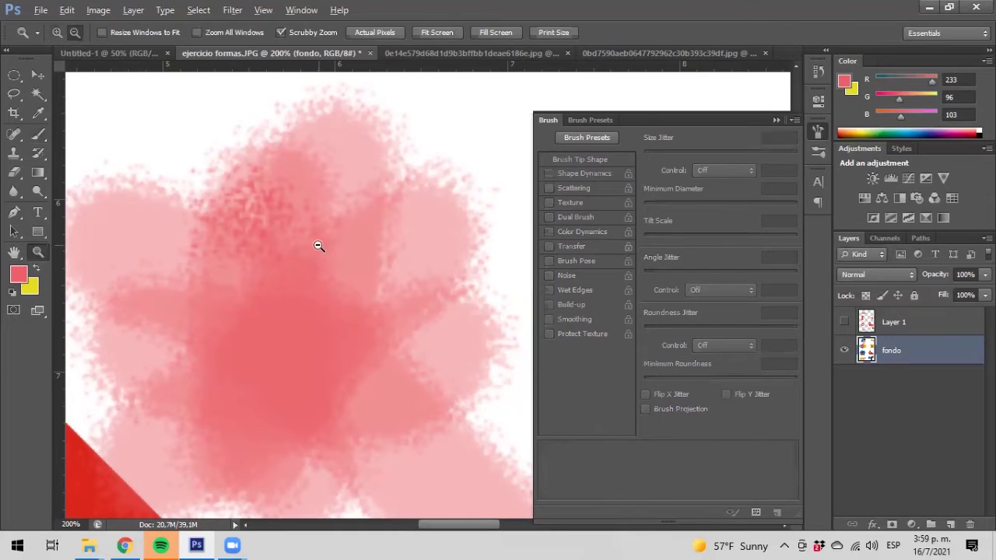
alt+click(318, 246)
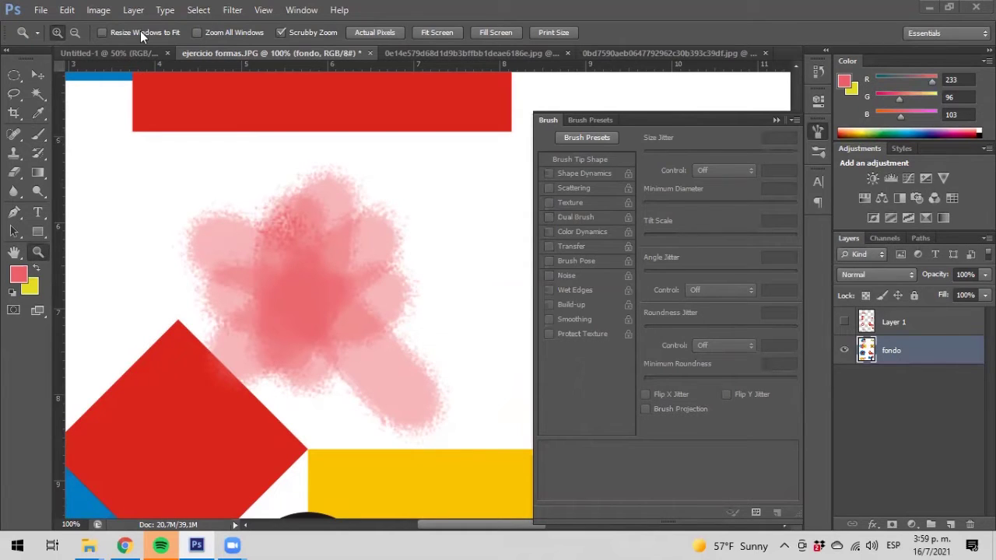
Step: Choose the 134 px grass tip for the Brush tool
click(41, 136)
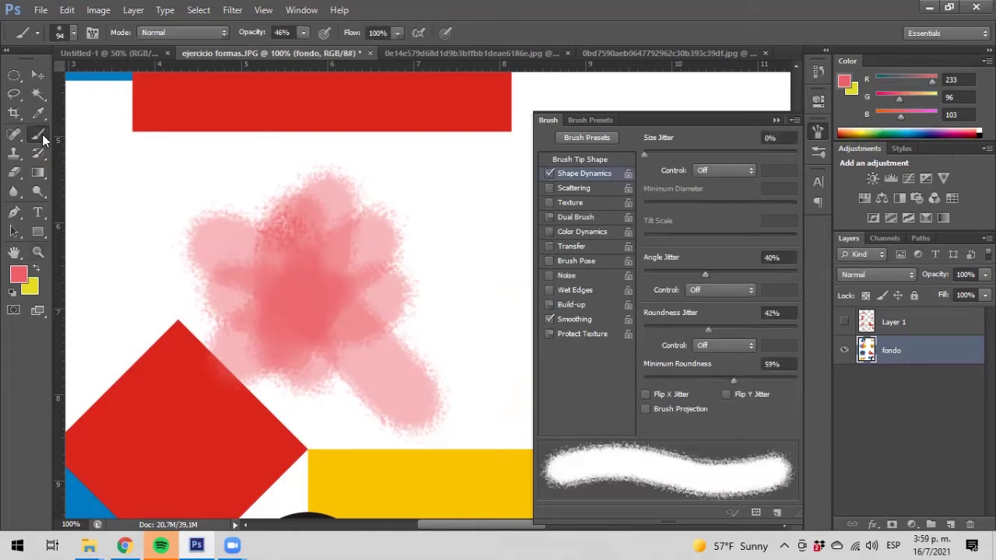
click(37, 35)
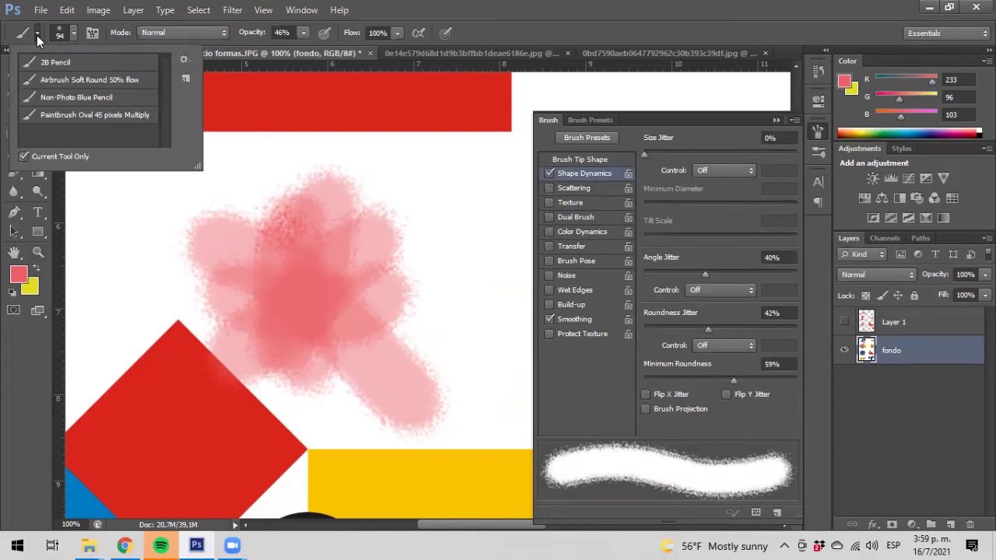
click(36, 35)
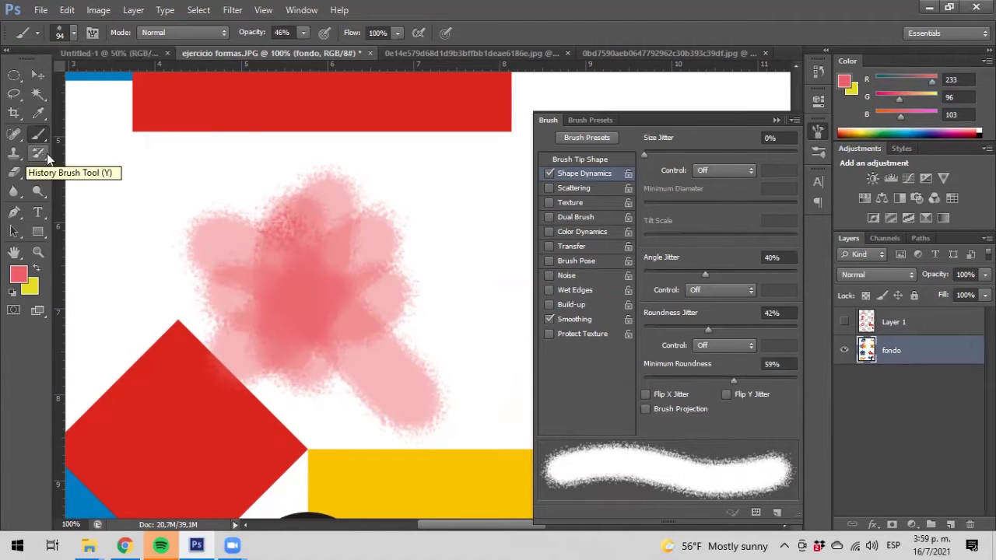
click(73, 32)
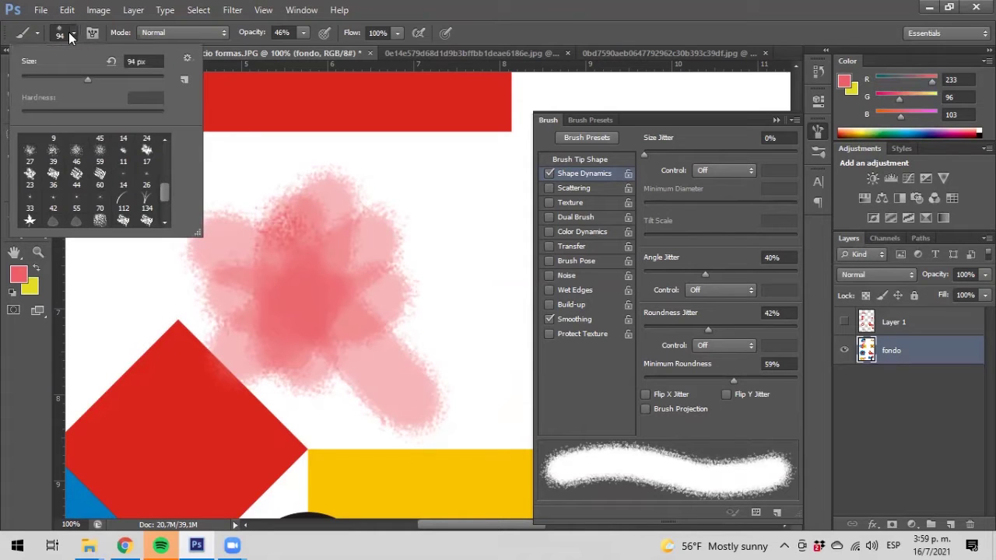
click(145, 203)
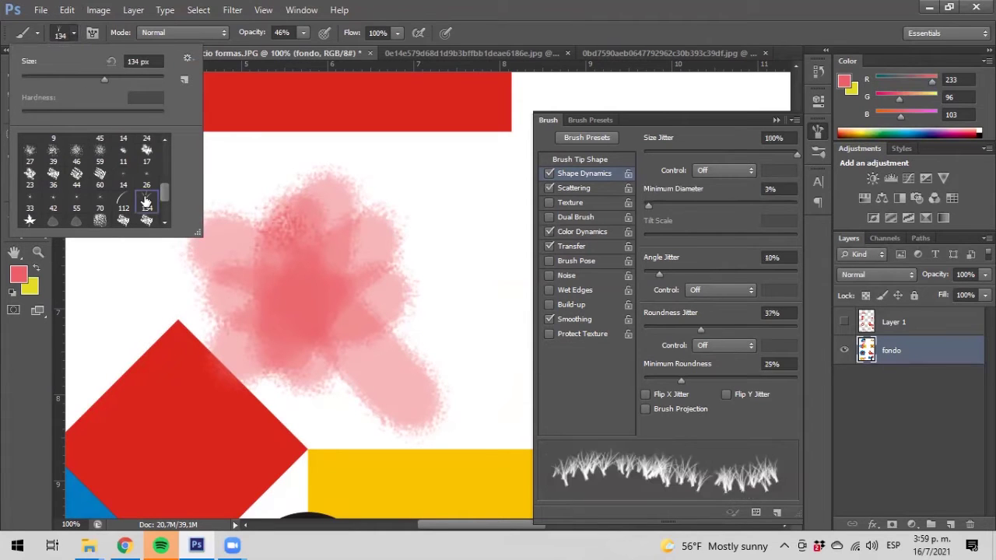
Step: Set the foreground color to green 74b93b and paint broad grass strokes beside and across the upper part of the pink mark
click(19, 275)
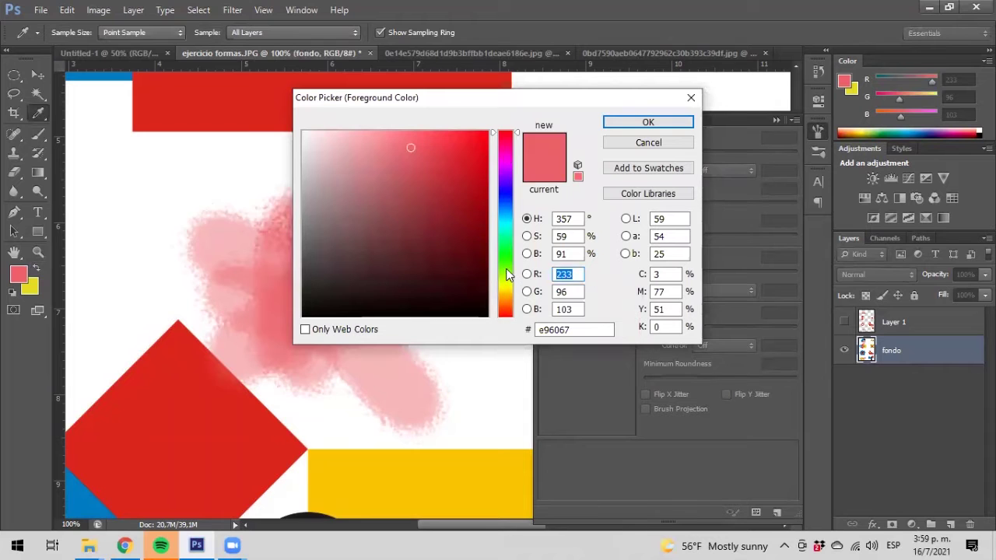
click(509, 268)
click(428, 182)
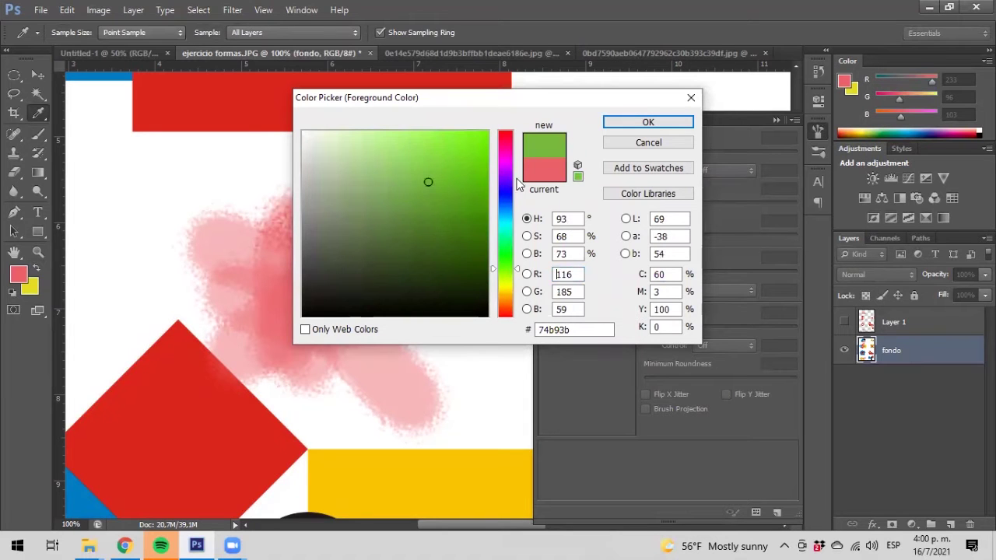
click(633, 123)
mouse_move(154, 186)
mouse_down()
mouse_move(239, 194)
mouse_move(327, 231)
mouse_up()
mouse_move(182, 200)
mouse_down()
mouse_move(135, 199)
mouse_move(232, 225)
mouse_move(171, 223)
mouse_move(195, 213)
mouse_move(244, 219)
mouse_move(200, 206)
mouse_move(293, 233)
mouse_move(81, 166)
mouse_move(94, 204)
mouse_move(190, 273)
mouse_move(109, 232)
mouse_move(205, 227)
mouse_move(150, 225)
mouse_move(188, 243)
mouse_move(78, 268)
mouse_up()
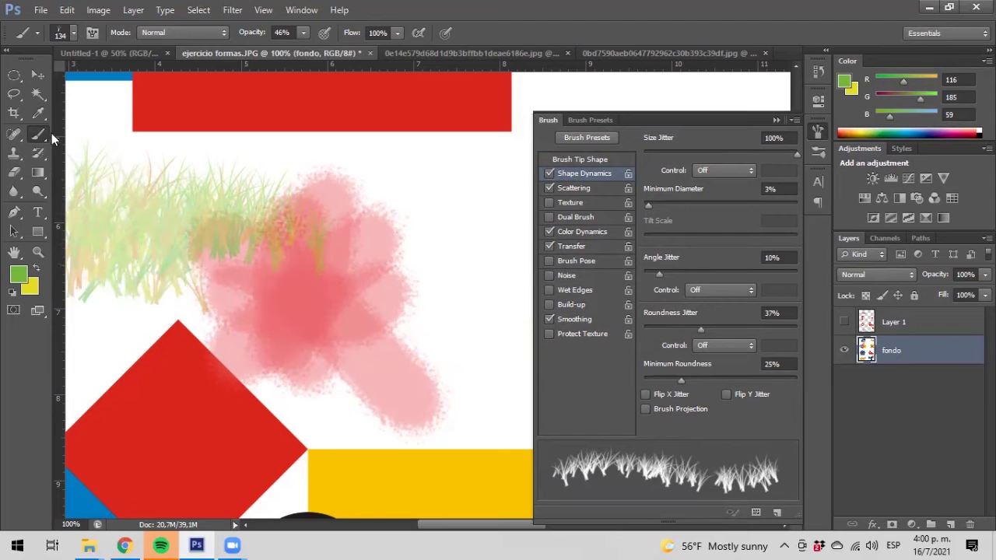
Step: Look through the available brush tips and stamp a grass tuft on the top edge of the pink mark
click(74, 32)
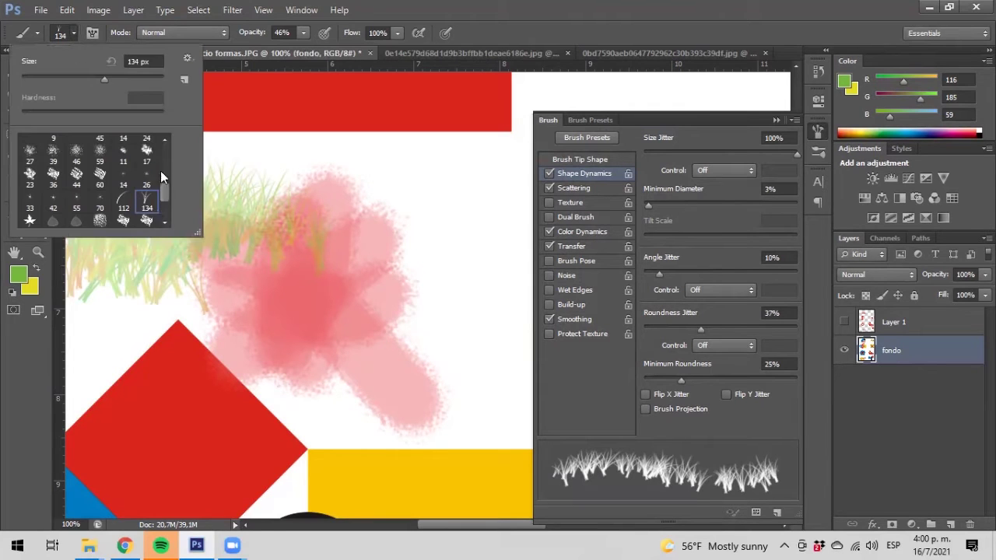
drag(166, 186, 163, 201)
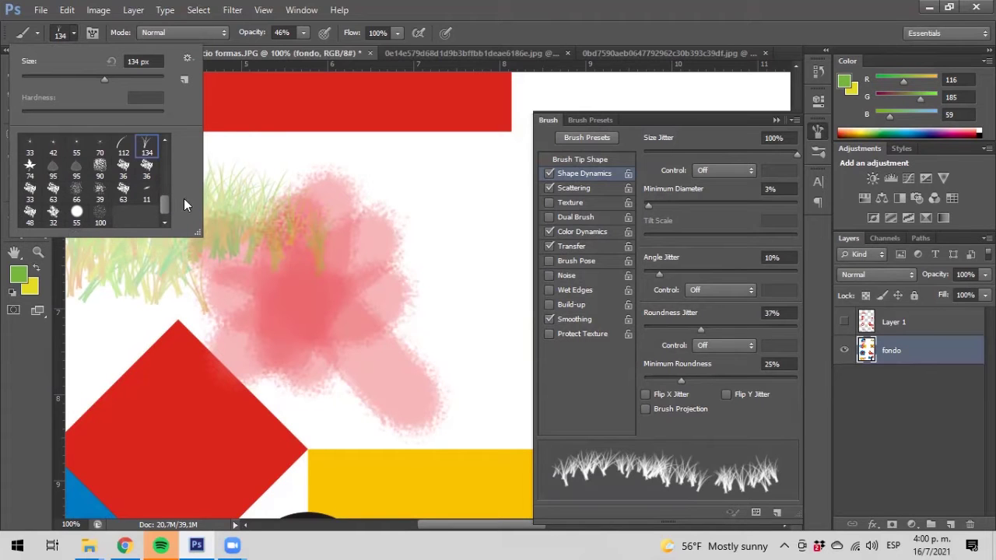
drag(166, 208, 165, 158)
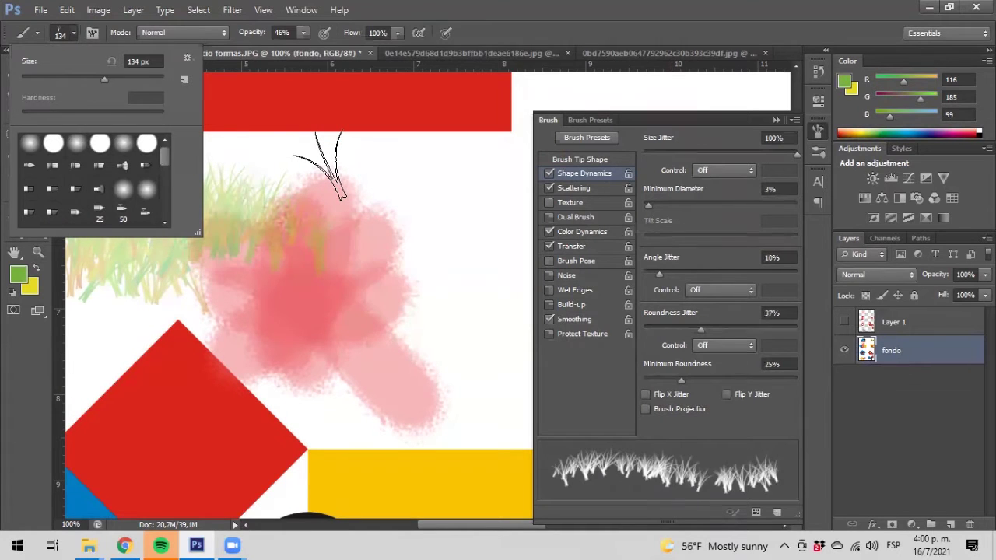
click(319, 163)
click(330, 165)
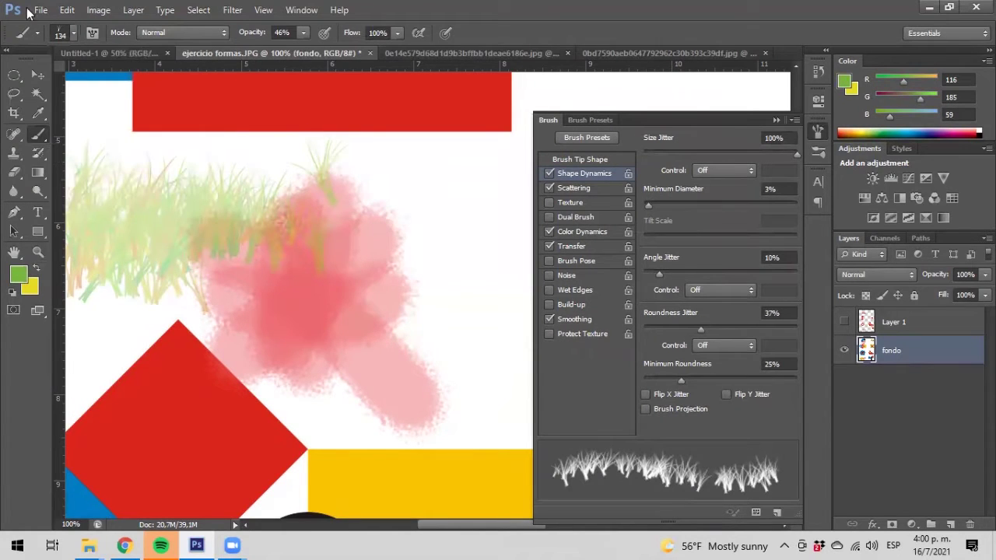
Step: Examine the brush tool presets and their options, including the loadable preset libraries
click(73, 34)
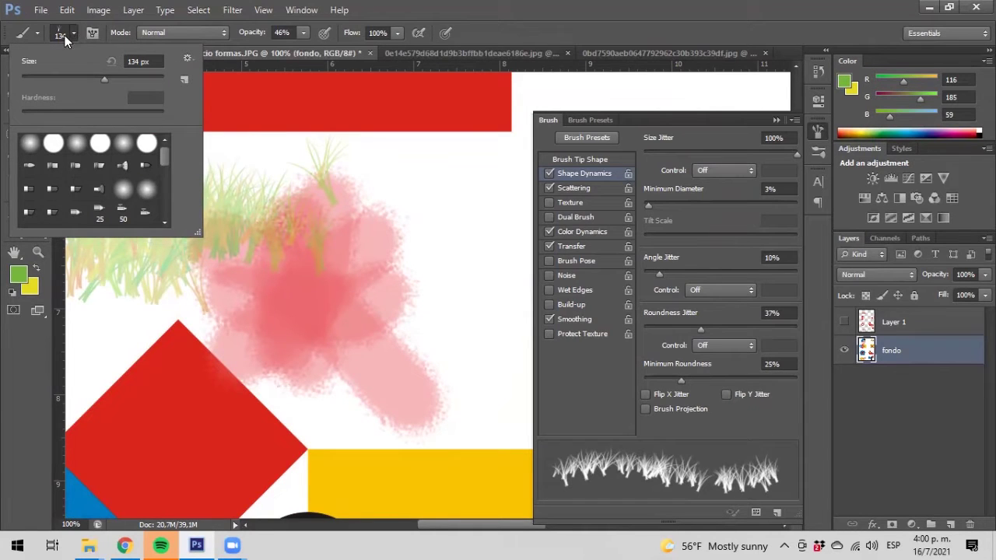
click(38, 32)
click(38, 31)
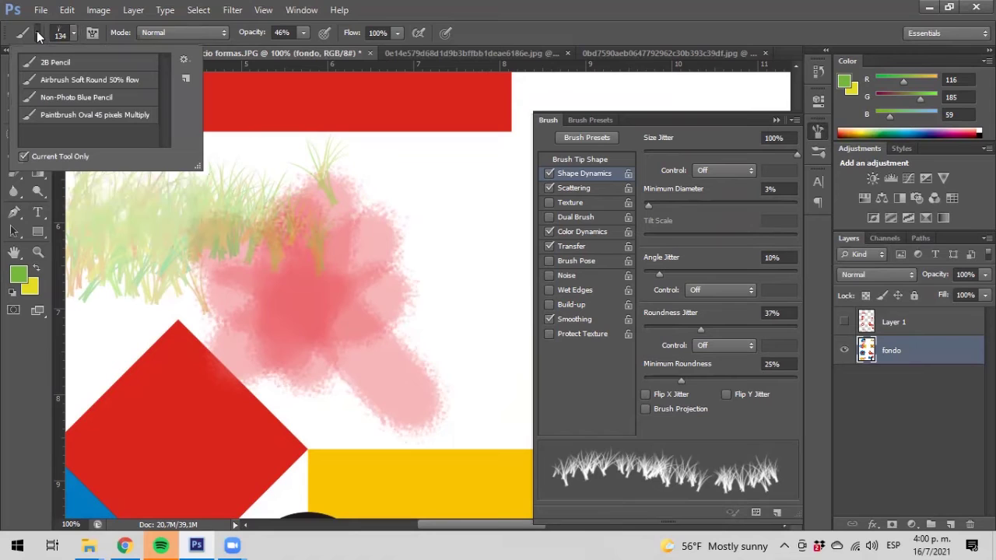
click(183, 60)
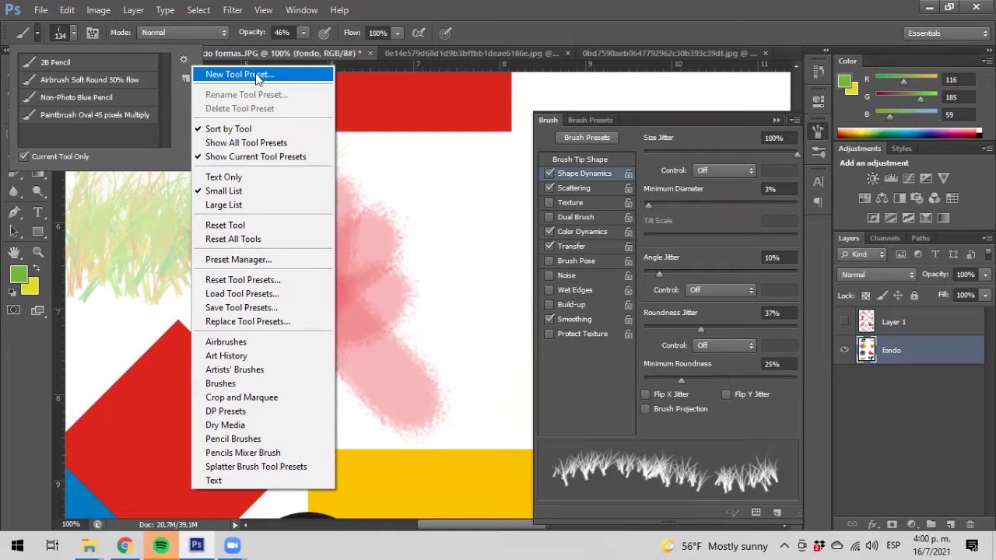
click(71, 33)
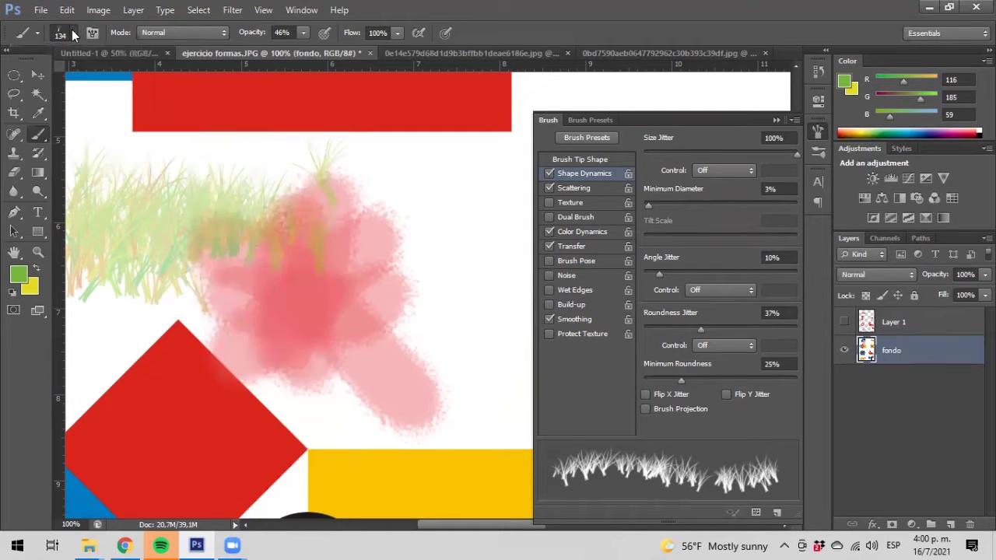
Step: Bring up the naming dialog for a new brush preset from the Grass 1 tip, and cancel it without saving
click(73, 33)
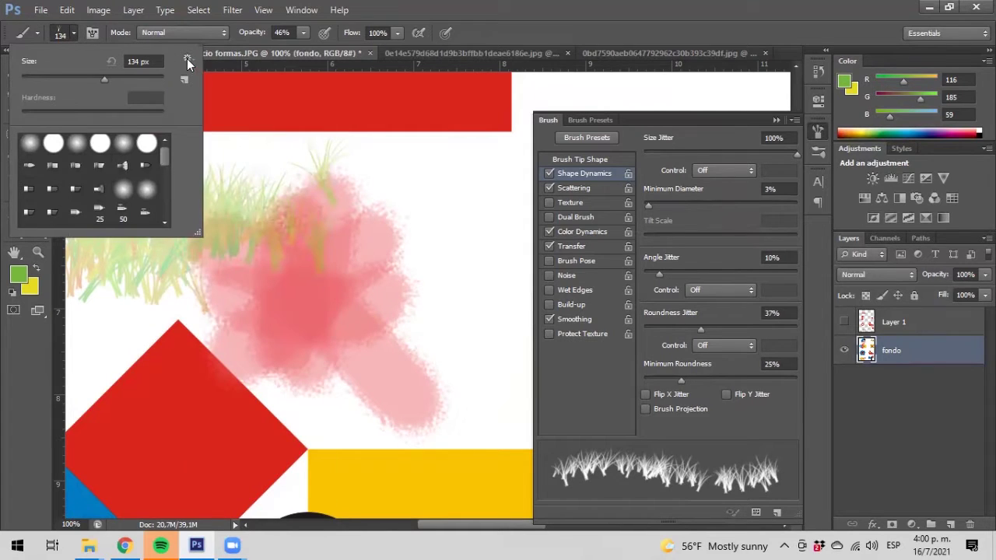
click(188, 60)
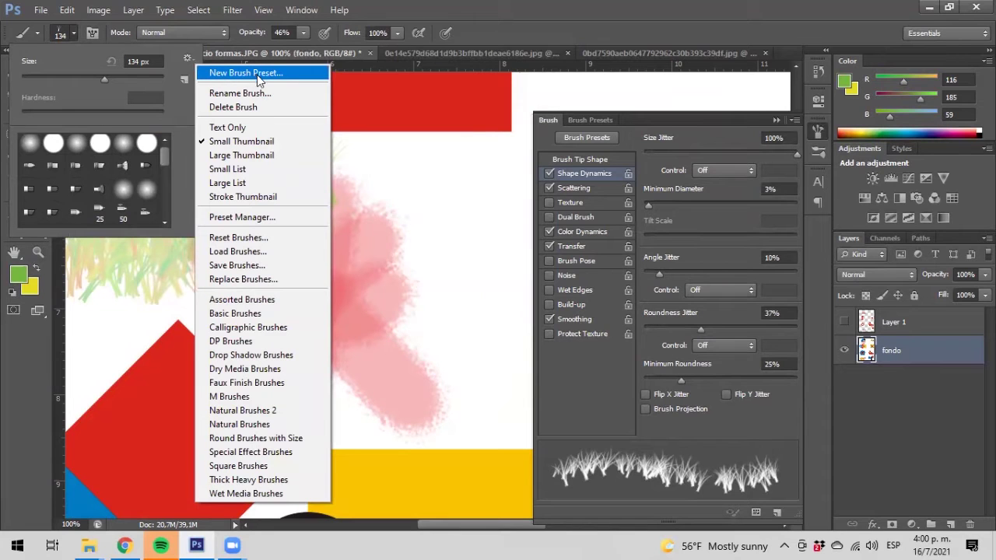
click(259, 79)
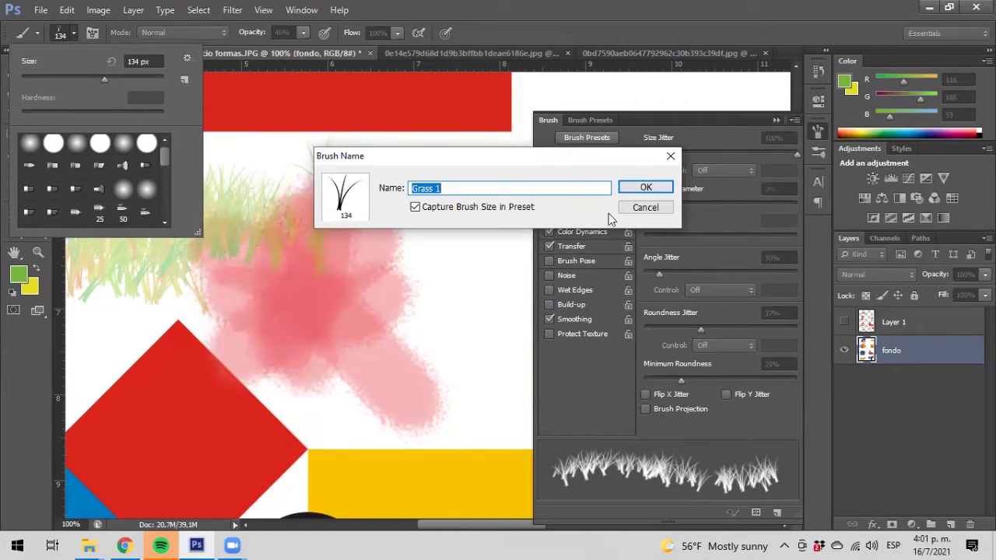
click(643, 207)
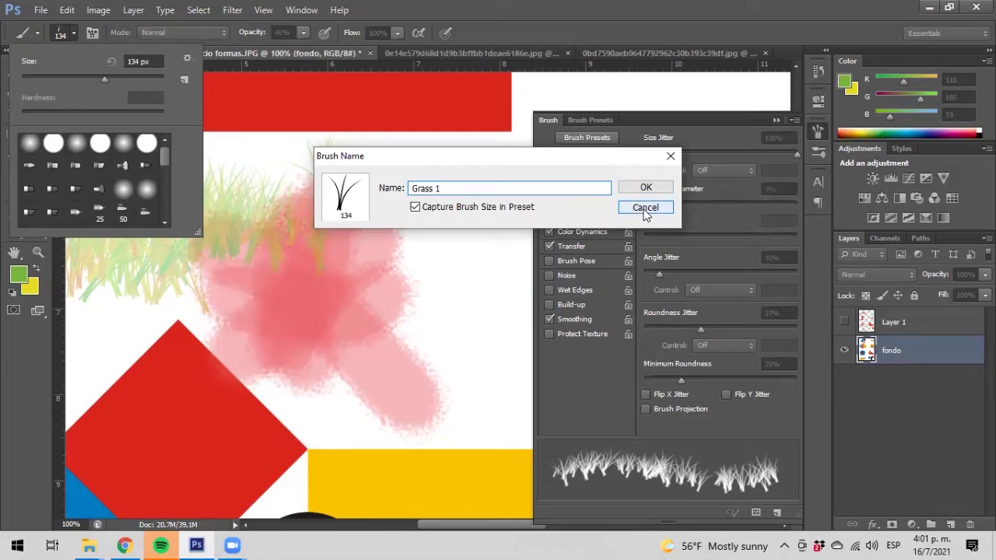
click(187, 60)
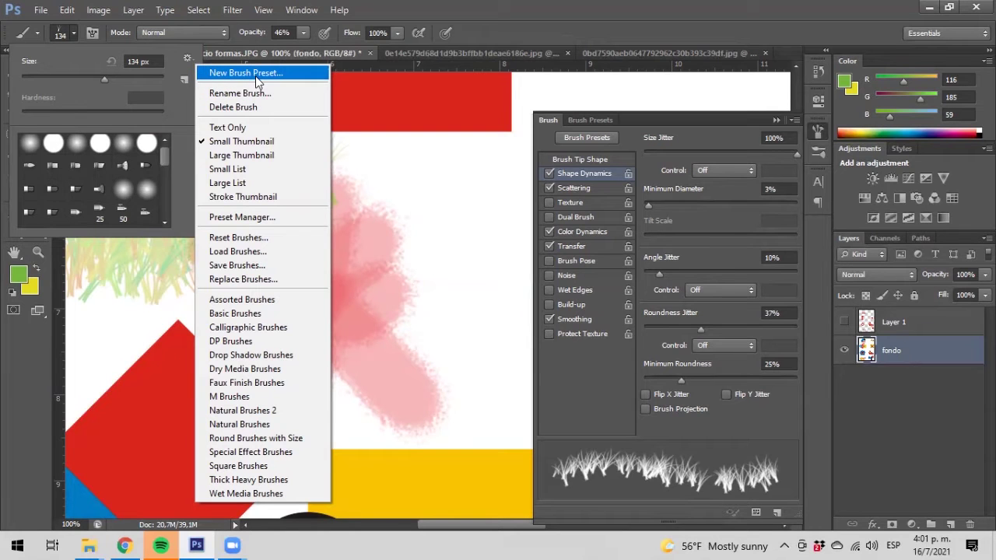
click(184, 81)
click(185, 79)
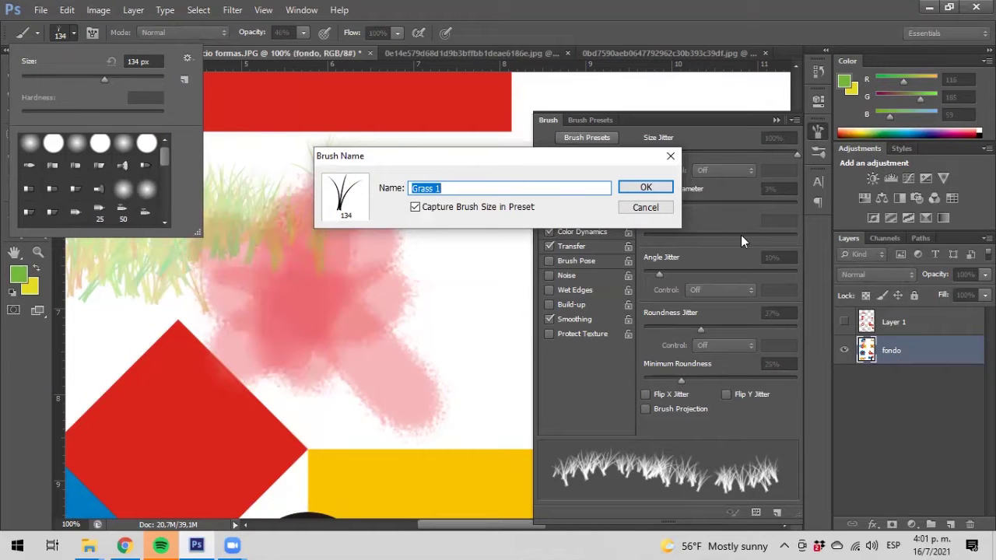
click(653, 208)
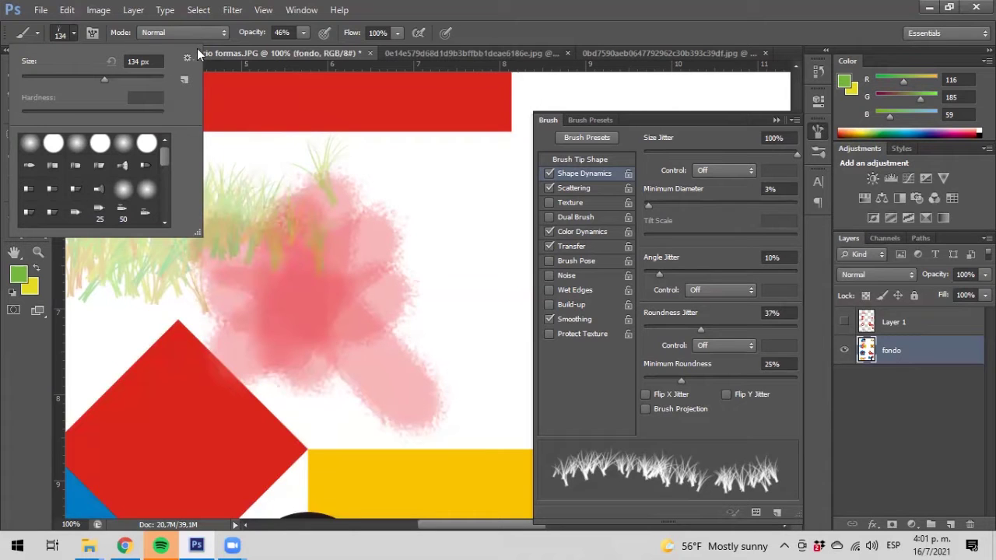
Step: Stamp a small grass tuft on the white area just beside the pink mark's upper edge
click(420, 214)
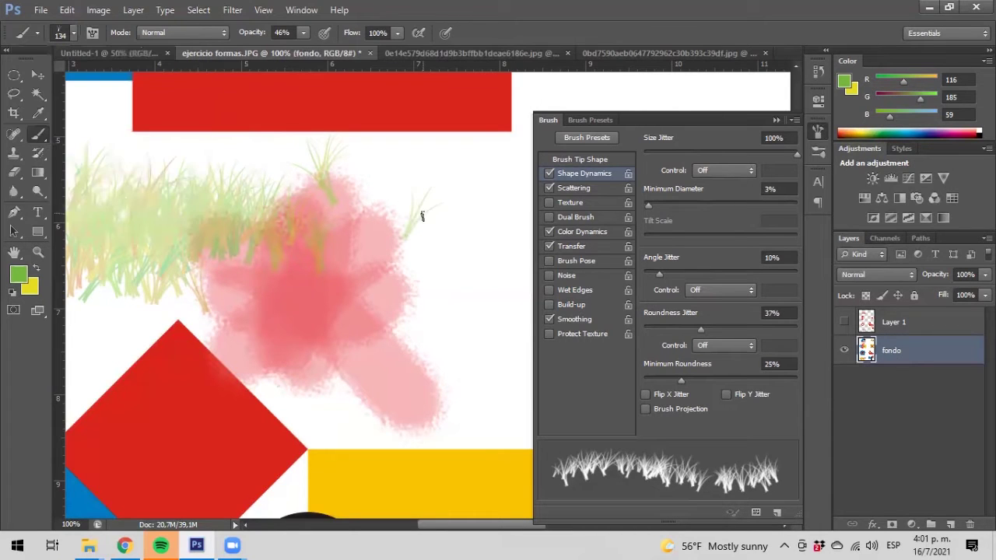
click(39, 252)
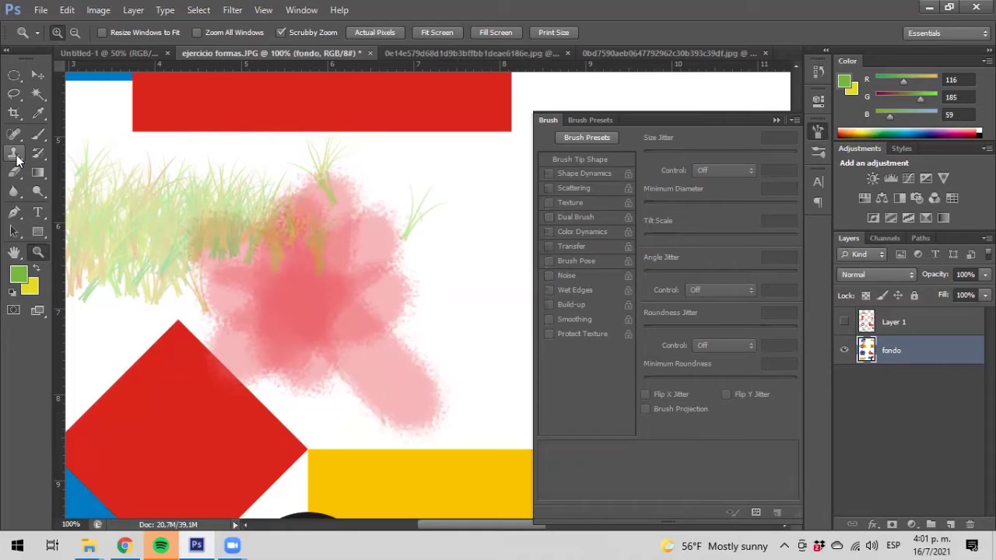
click(92, 543)
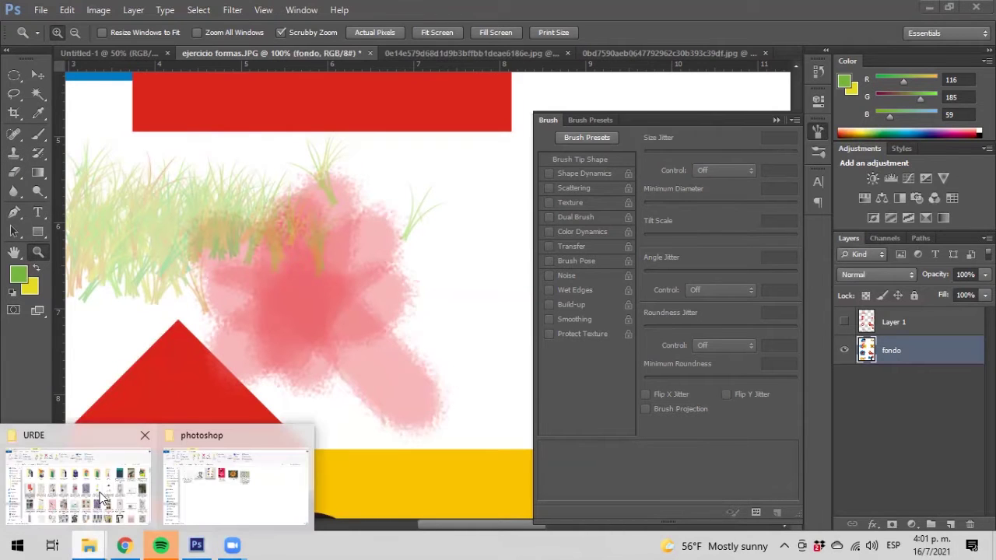
click(77, 482)
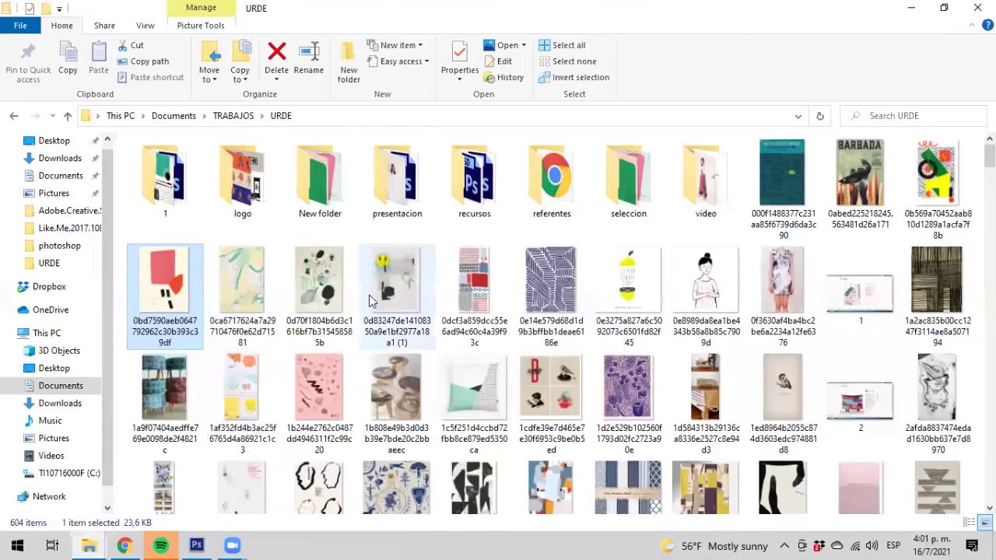
scroll(369, 295, down, 5)
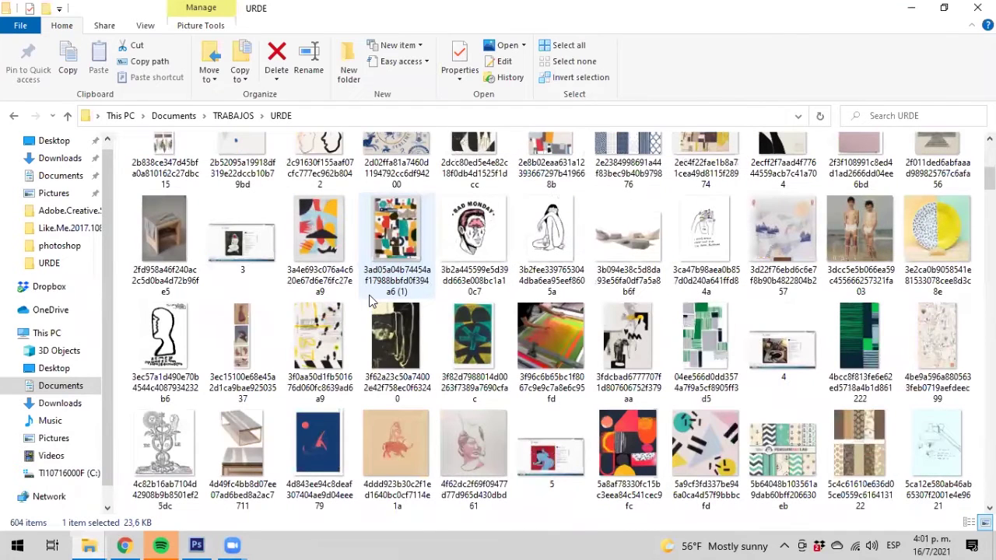
click(852, 219)
right_click(852, 216)
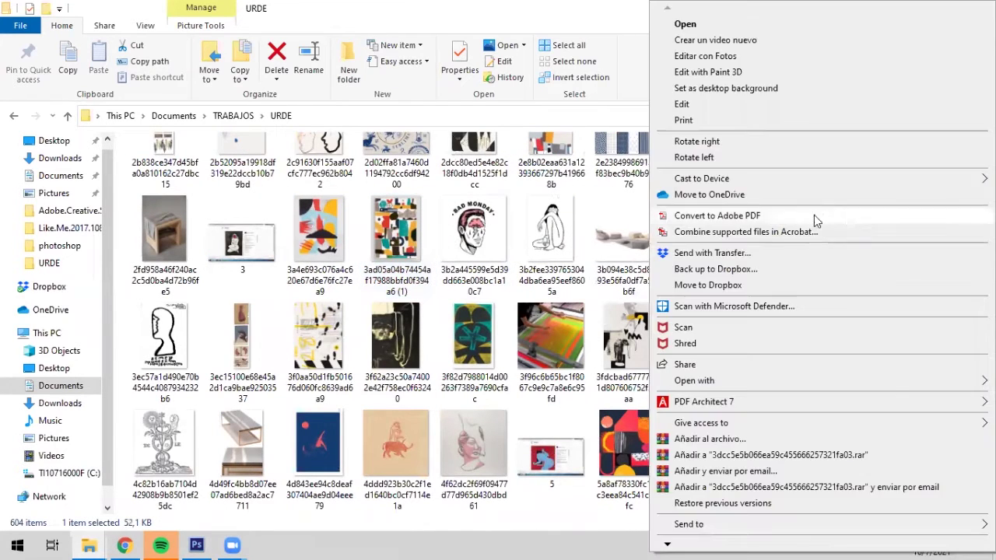
mouse_move(686, 383)
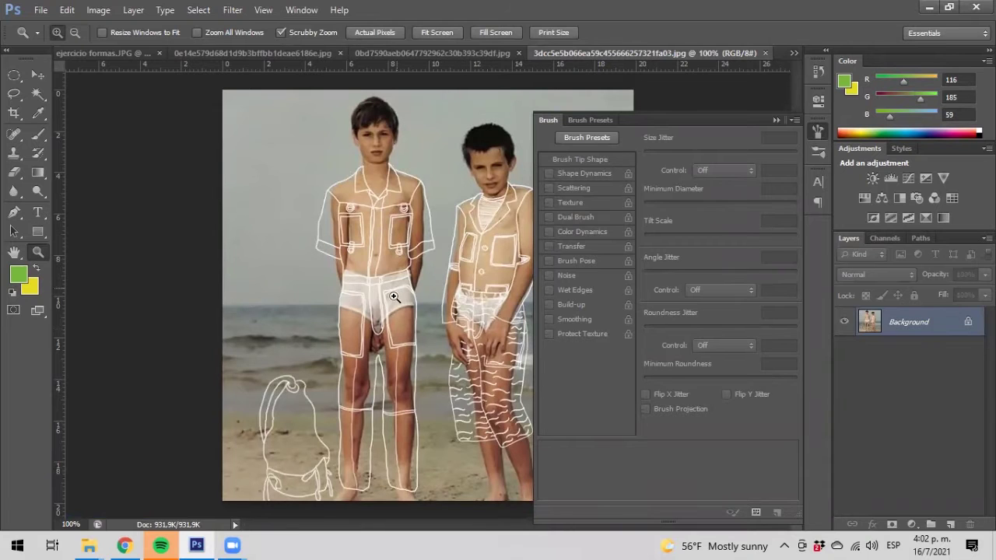
click(777, 119)
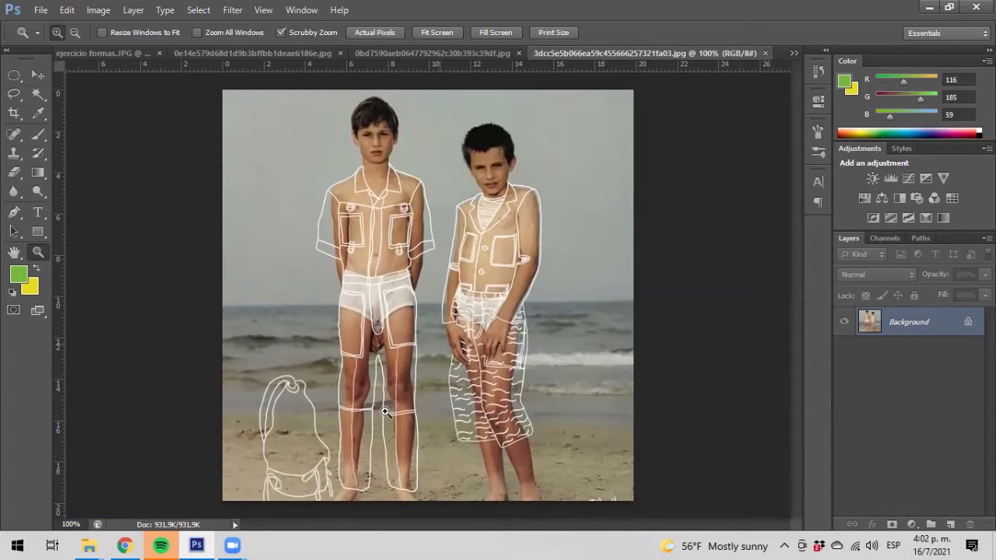
Step: Zoom in on the white backpack drawing and set up the Clone Stamp tool with the Soft Round tip
click(289, 454)
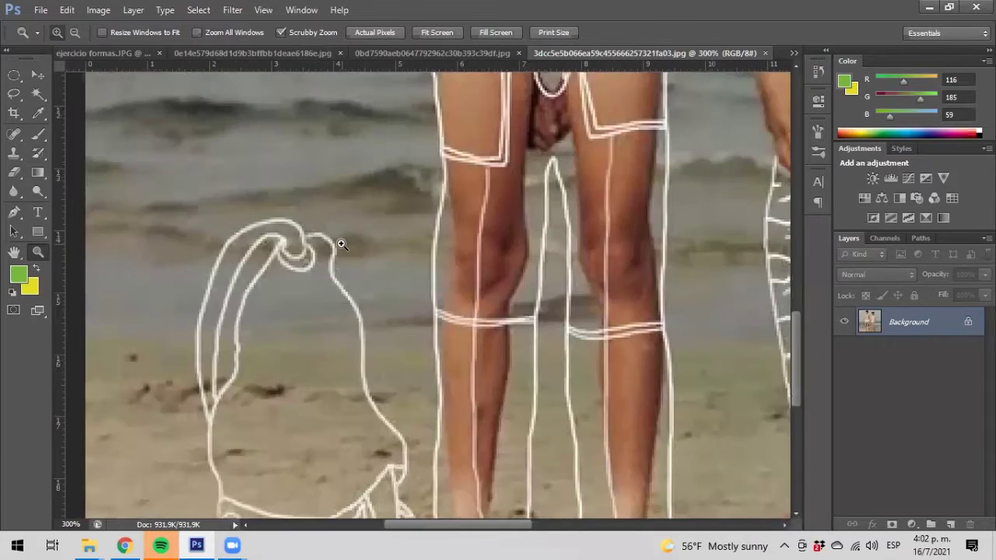
scroll(341, 244, down, 5)
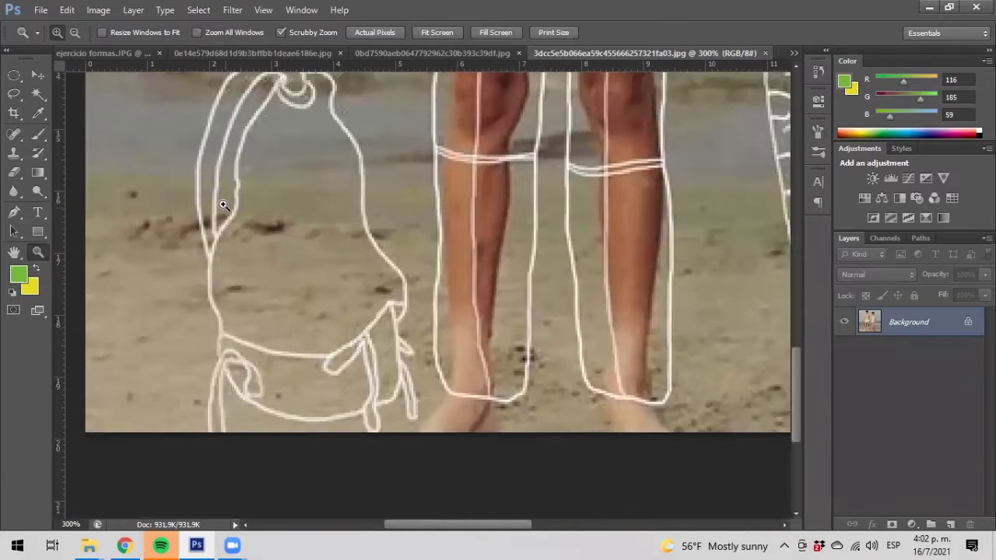
scroll(177, 313, up, 1)
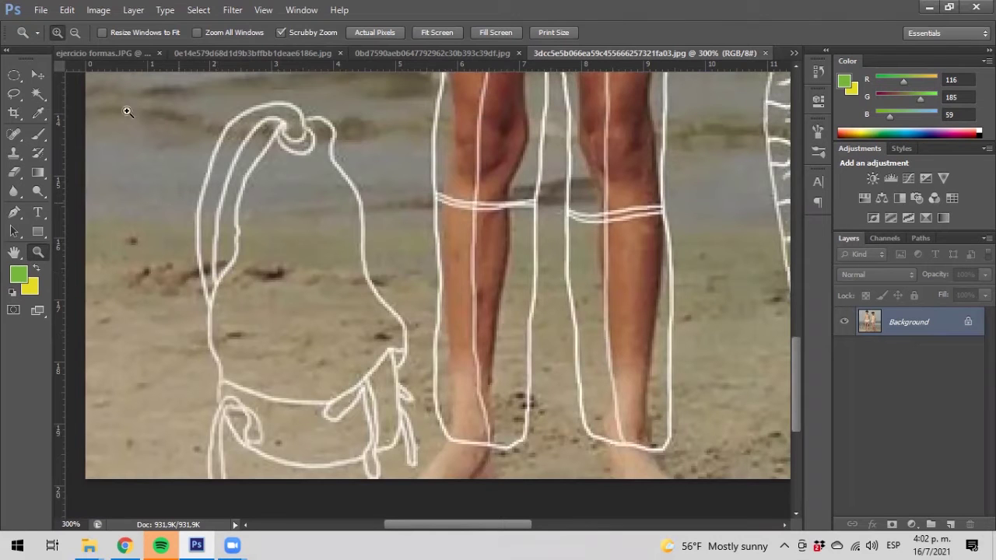
click(15, 154)
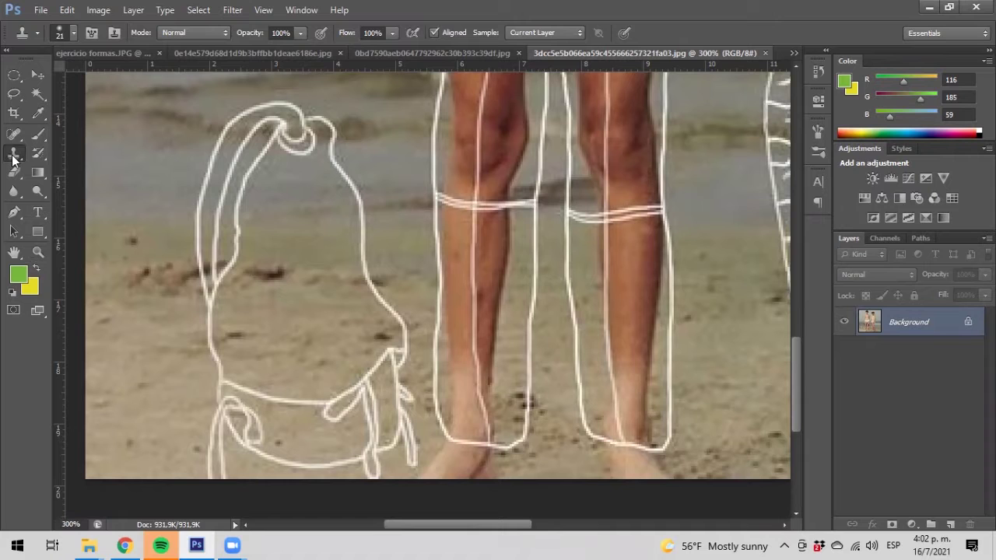
click(73, 32)
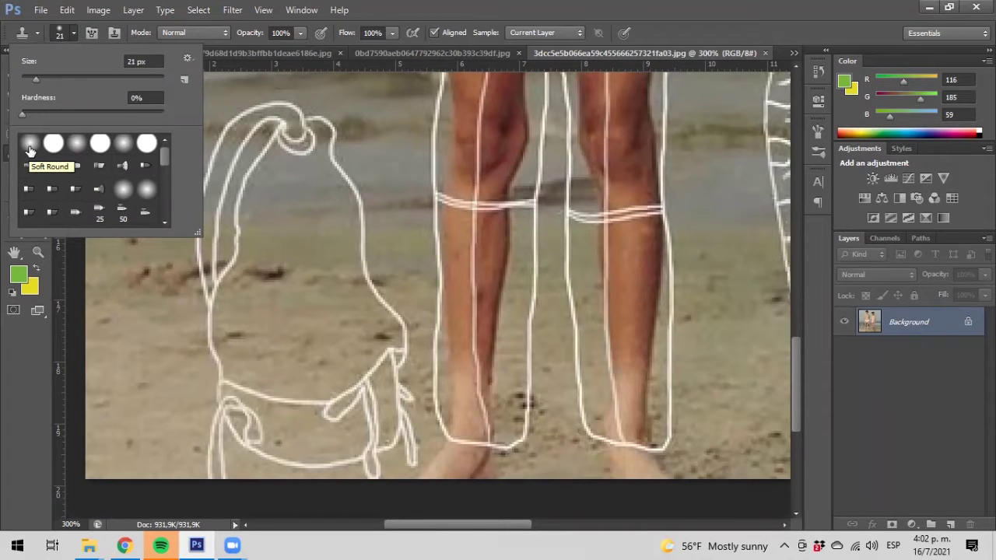
mouse_move(163, 157)
mouse_down()
mouse_move(162, 208)
mouse_move(168, 139)
mouse_up()
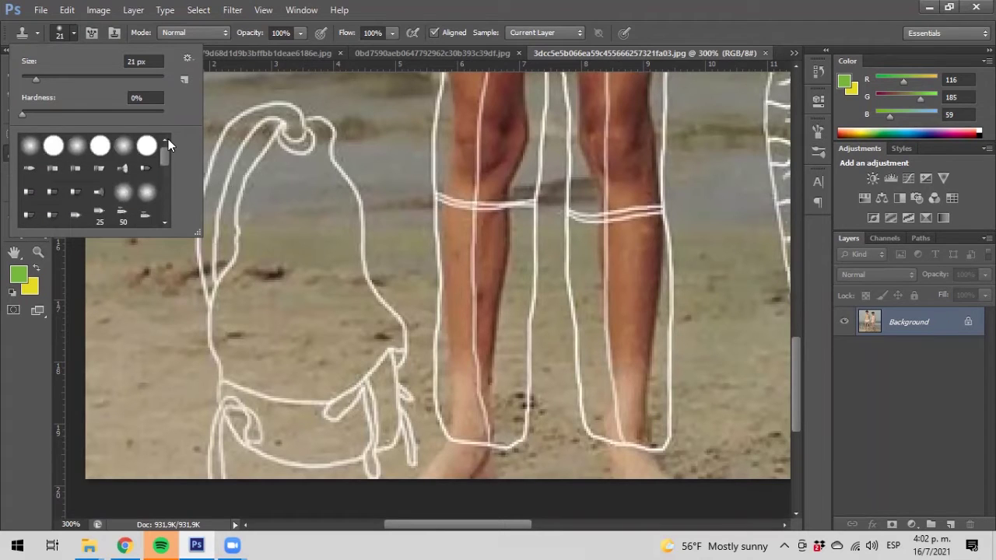
click(29, 147)
Step: Sample clean sand beside the backpack and clone it over the lower-left part of the white outline
key(alt)
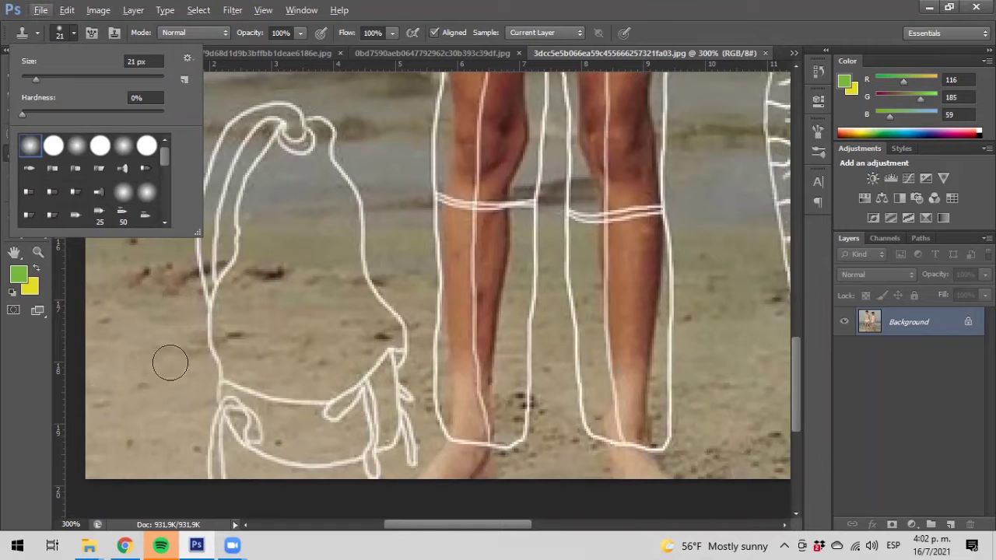
key(alt)
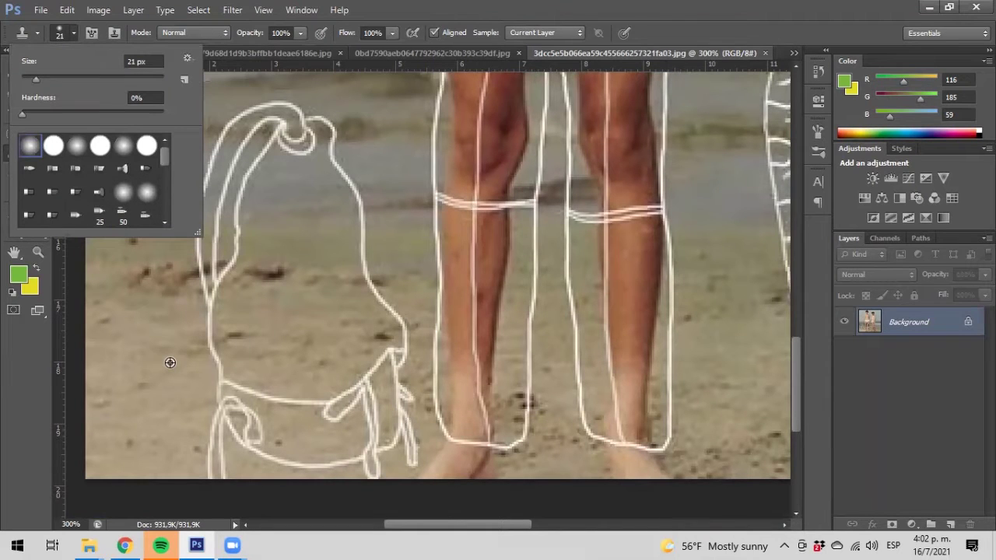
alt+click(170, 361)
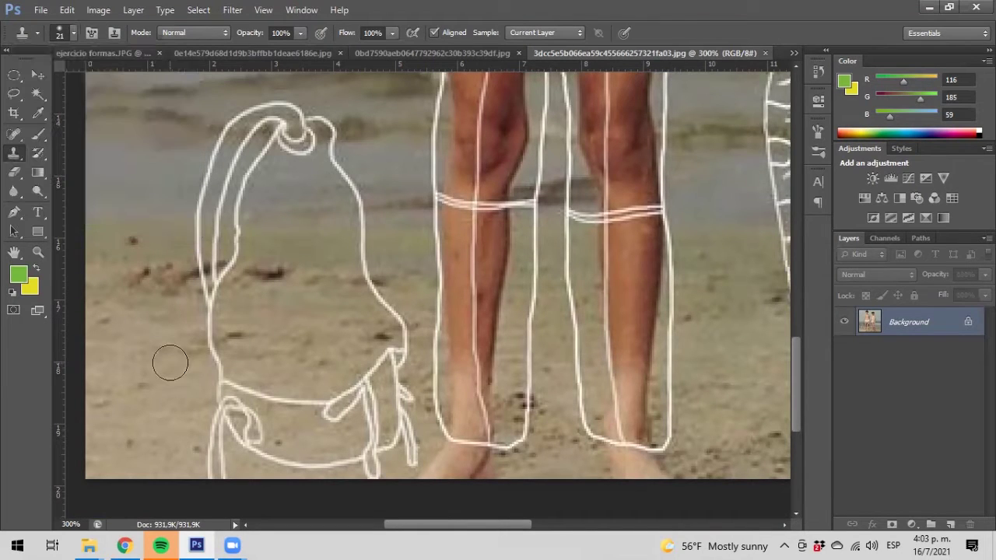
mouse_move(212, 345)
mouse_down()
mouse_move(199, 268)
mouse_move(202, 152)
mouse_move(265, 107)
mouse_move(221, 144)
mouse_move(202, 207)
mouse_move(214, 299)
mouse_move(196, 377)
mouse_up()
alt+click(155, 355)
mouse_move(204, 327)
mouse_down()
mouse_move(220, 392)
mouse_move(206, 307)
mouse_move(202, 358)
mouse_move(229, 398)
mouse_move(217, 415)
mouse_move(229, 377)
mouse_up()
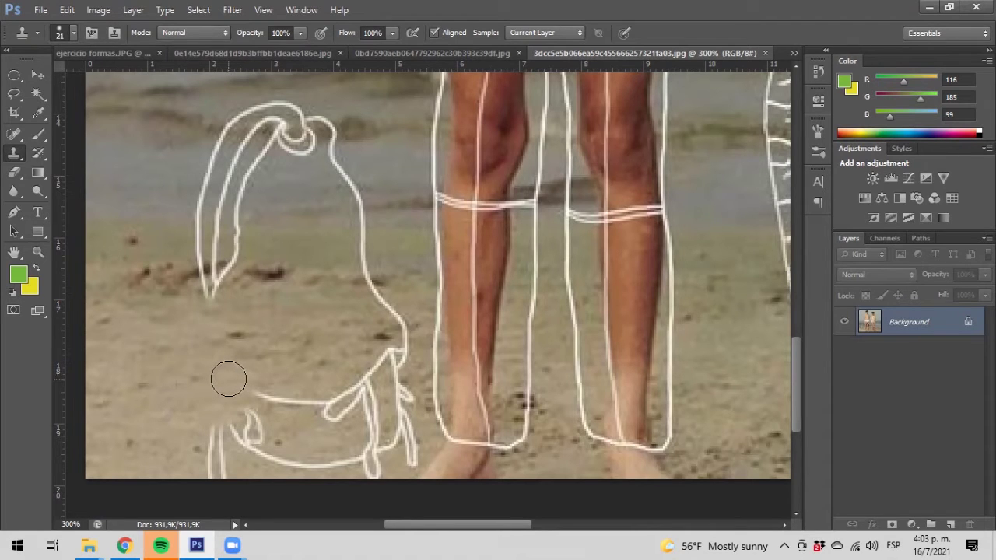
mouse_move(228, 379)
mouse_down()
mouse_move(215, 467)
mouse_move(205, 469)
mouse_move(224, 456)
mouse_move(213, 460)
mouse_move(233, 413)
mouse_move(257, 397)
mouse_up()
Step: Clone sand and shoreline over the lower half of the backpack's straps, undoing the stroke that duplicates white lines
mouse_move(181, 322)
mouse_down()
mouse_move(199, 299)
mouse_move(227, 293)
mouse_move(152, 276)
mouse_move(182, 262)
mouse_move(213, 280)
mouse_move(236, 258)
mouse_move(184, 249)
mouse_move(148, 262)
mouse_move(254, 254)
mouse_move(186, 230)
mouse_move(279, 204)
mouse_move(209, 218)
mouse_move(237, 180)
mouse_move(272, 184)
mouse_move(297, 227)
mouse_move(245, 225)
mouse_up()
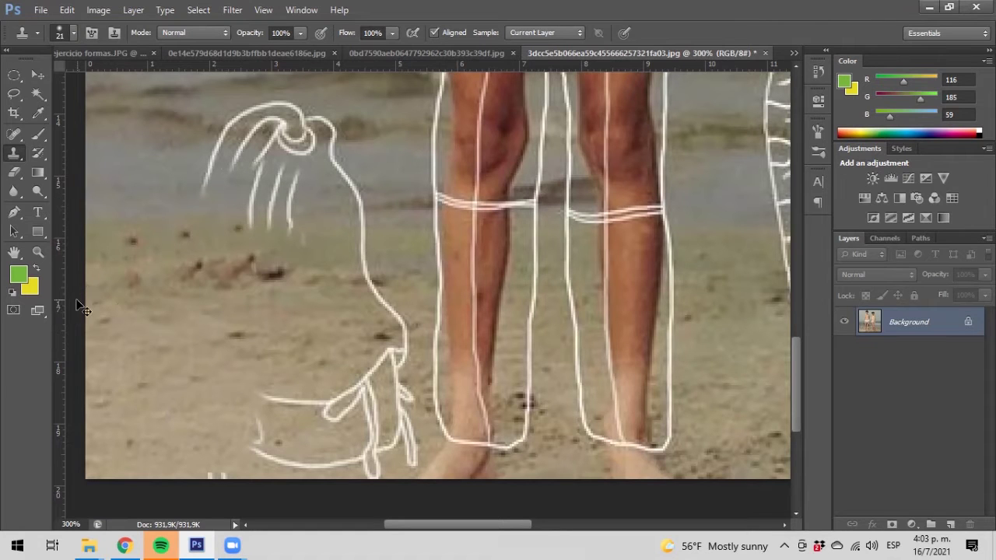
key(ctrl+z)
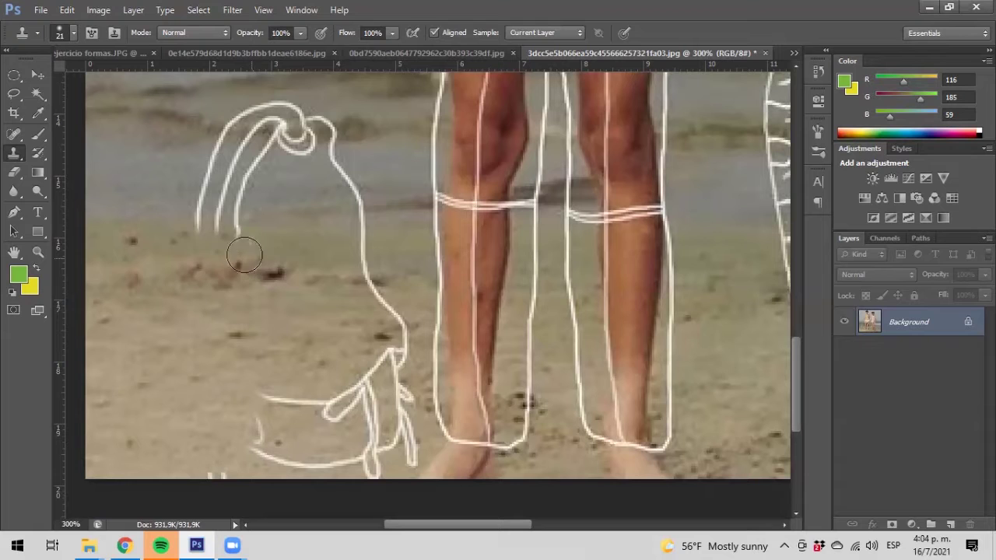
drag(241, 227, 234, 208)
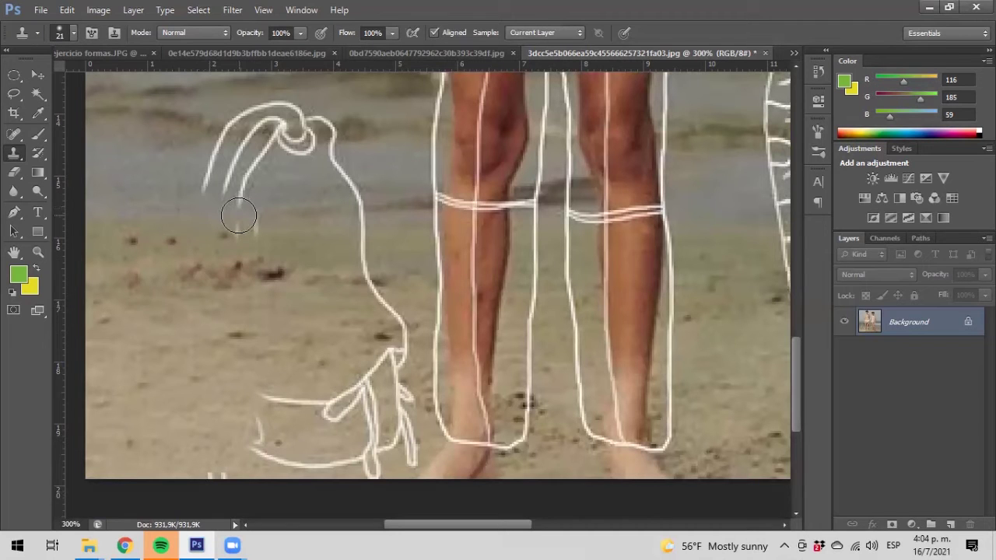
alt+click(174, 232)
mouse_move(229, 226)
mouse_down()
mouse_move(255, 230)
mouse_move(222, 220)
mouse_up()
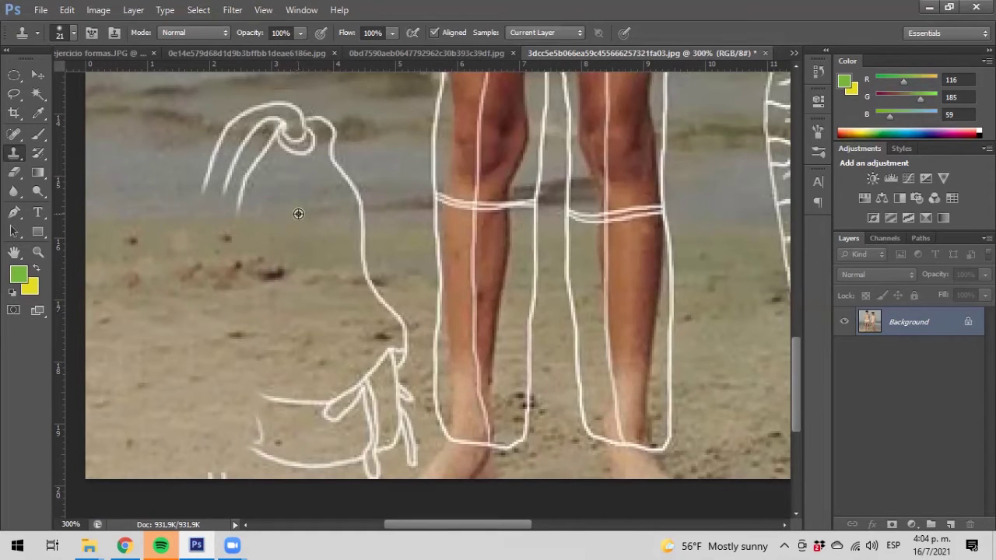
click(247, 207)
Step: Sample the water beside the backpack and clone the background over its upper straps, top loop and right contour
alt+click(106, 184)
drag(200, 198, 288, 189)
key(ctrl+z)
mouse_move(226, 187)
mouse_down()
mouse_move(207, 172)
mouse_move(255, 164)
mouse_move(187, 148)
mouse_move(262, 131)
mouse_move(222, 129)
mouse_move(231, 127)
mouse_move(294, 143)
mouse_move(243, 115)
mouse_move(302, 118)
mouse_move(299, 145)
mouse_move(321, 129)
mouse_move(329, 135)
mouse_move(364, 213)
mouse_move(337, 232)
mouse_move(355, 225)
mouse_move(372, 296)
mouse_move(386, 306)
mouse_move(395, 351)
mouse_up()
Step: Clone sampled sand over the backpack's base lines and the diagonal flap above its pocket
alt+click(296, 246)
scroll(199, 356, down, 2)
scroll(199, 355, down, 1)
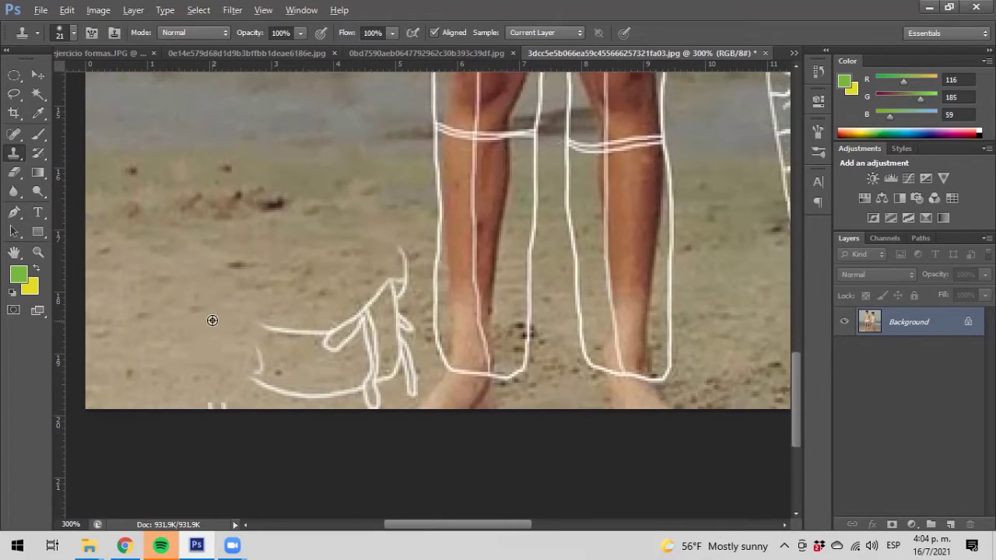
mouse_move(245, 334)
mouse_down()
mouse_move(263, 379)
mouse_move(278, 377)
mouse_move(284, 331)
mouse_move(329, 337)
mouse_move(312, 372)
mouse_move(263, 384)
mouse_move(317, 389)
mouse_up()
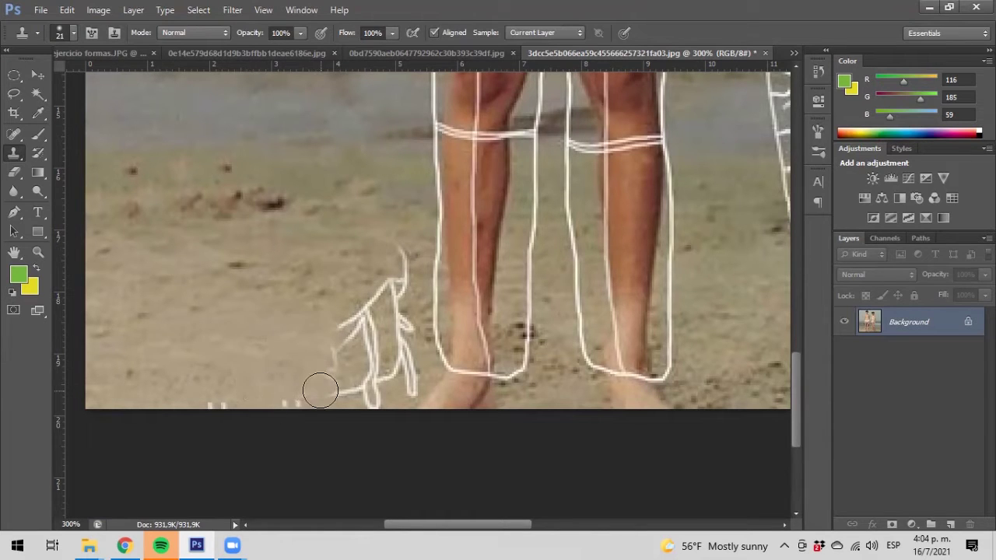
alt+click(226, 346)
mouse_move(329, 396)
mouse_down()
mouse_move(350, 311)
mouse_move(367, 291)
mouse_move(364, 314)
mouse_up()
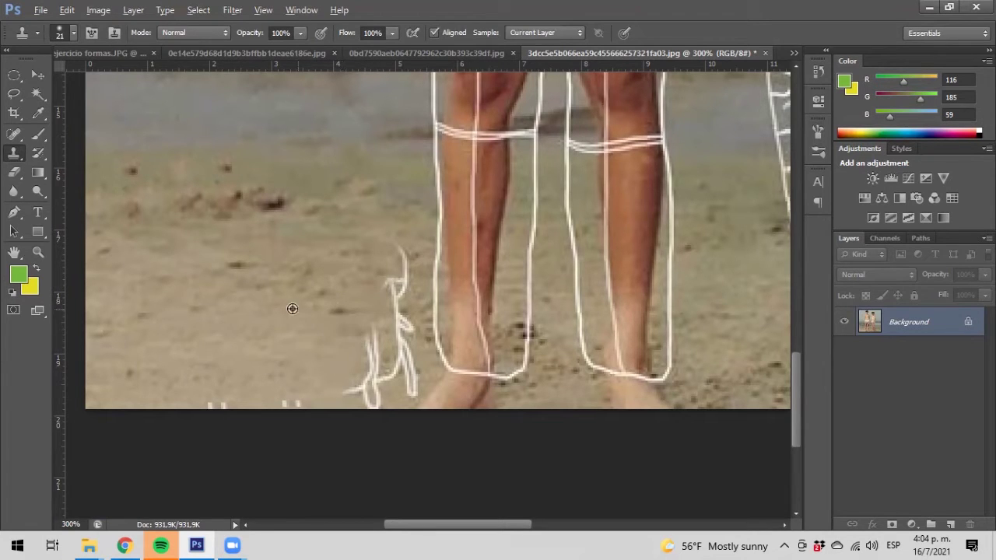
Step: Clone sand over the end of the backpack's right contour and the inner hanging strap, and view the whole photo
alt+click(310, 277)
drag(391, 247, 393, 288)
mouse_move(386, 248)
mouse_down()
mouse_move(378, 280)
mouse_move(407, 271)
mouse_move(398, 286)
mouse_up()
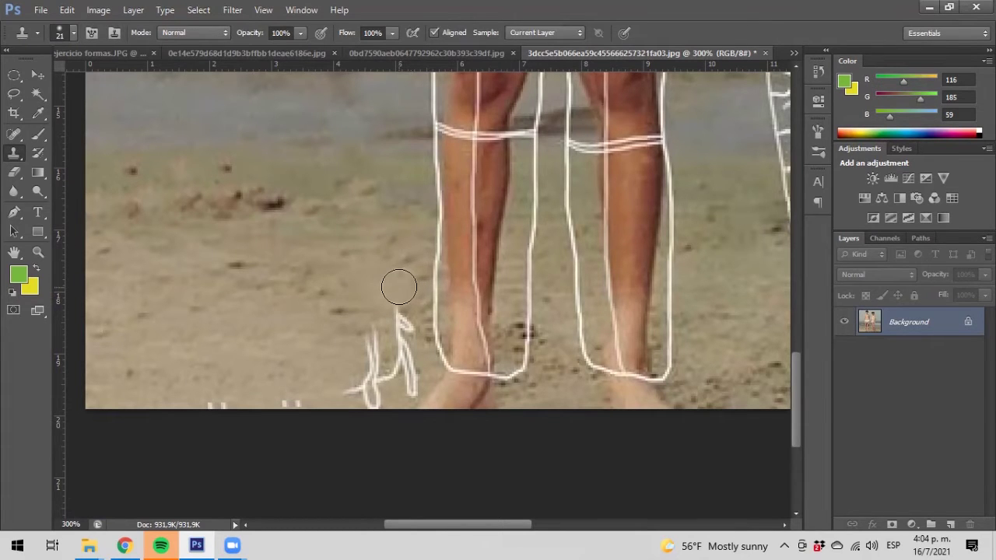
alt+click(306, 298)
drag(377, 344, 354, 381)
key(alt)
click(38, 253)
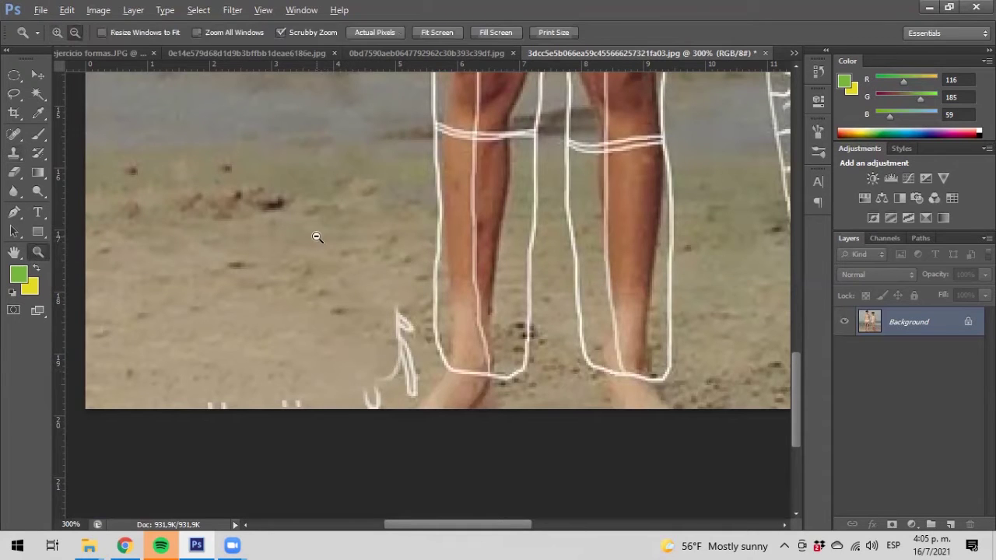
alt+click(313, 235)
alt+click(313, 235)
alt+click(395, 254)
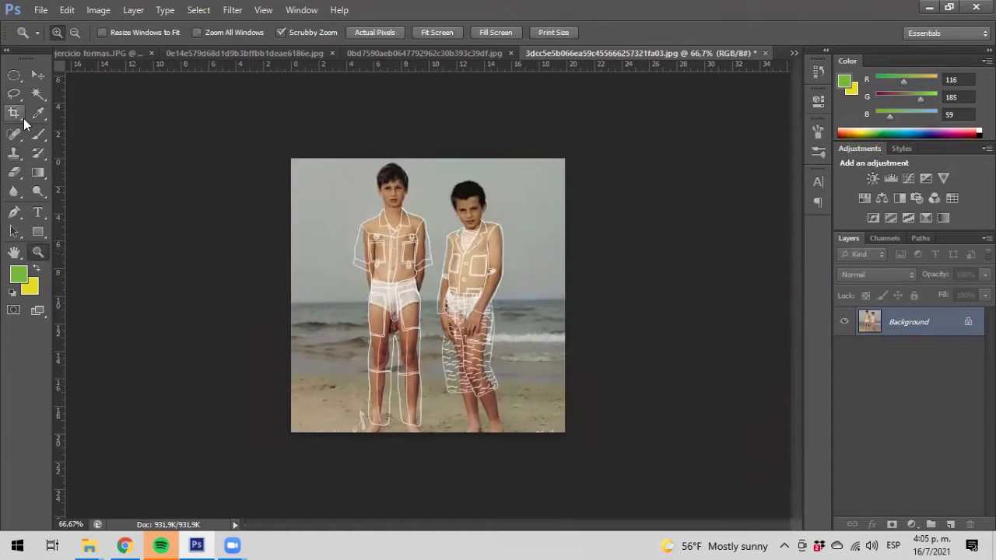
click(17, 173)
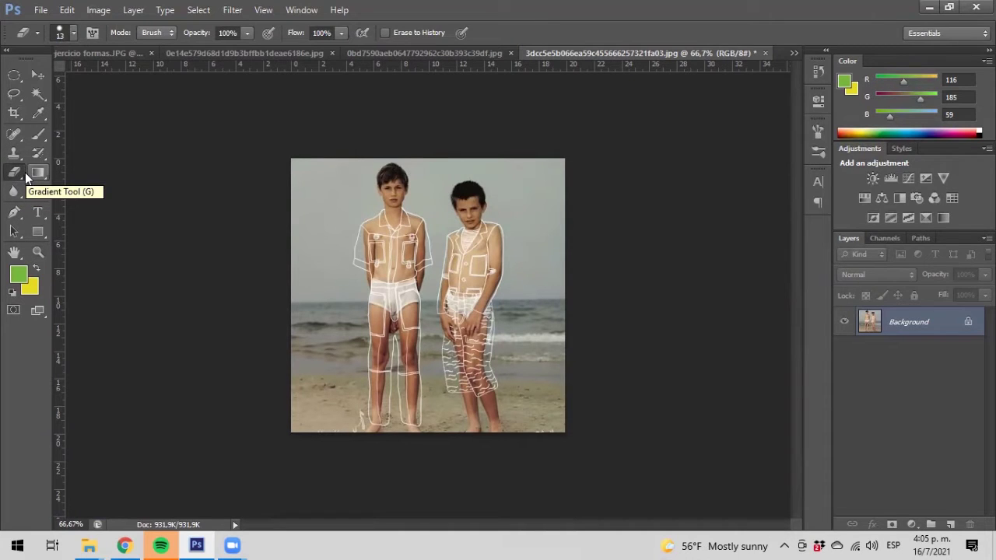
mouse_move(354, 234)
mouse_down()
mouse_move(467, 230)
mouse_move(523, 241)
mouse_up()
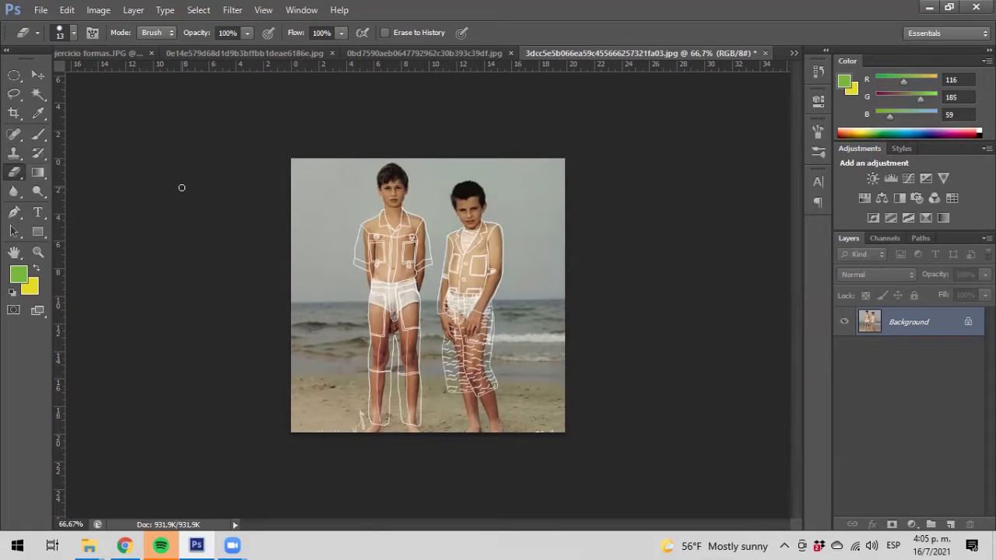
Step: Switch to the red striped document 0e14e579d68d1d9b3bffbb1deae6186e.jpg and select all its white stripes with Color Range
click(227, 54)
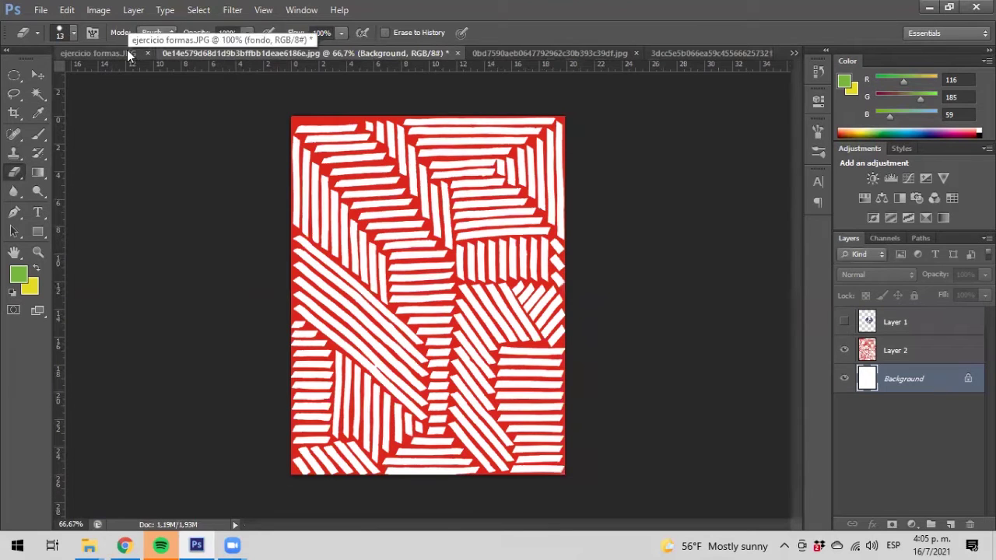
click(199, 10)
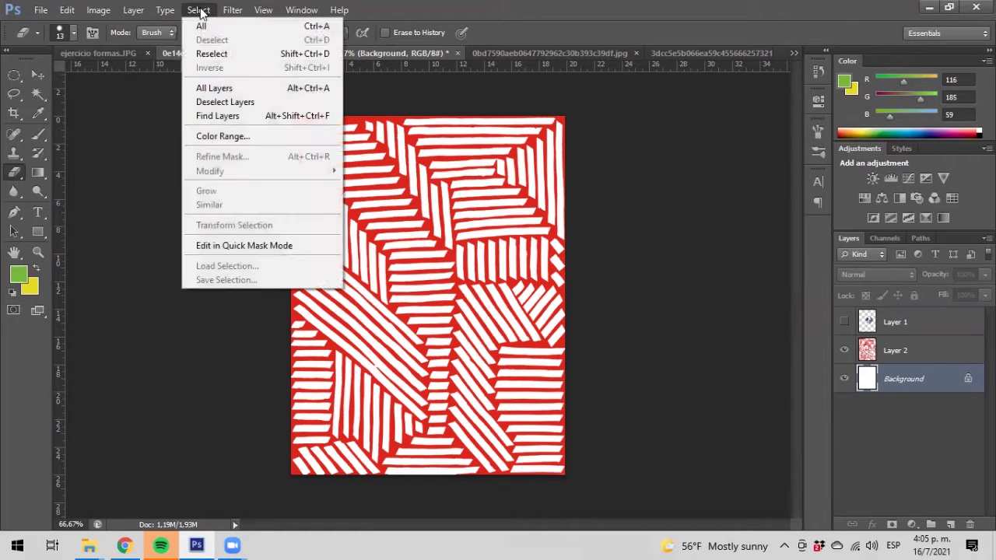
click(211, 136)
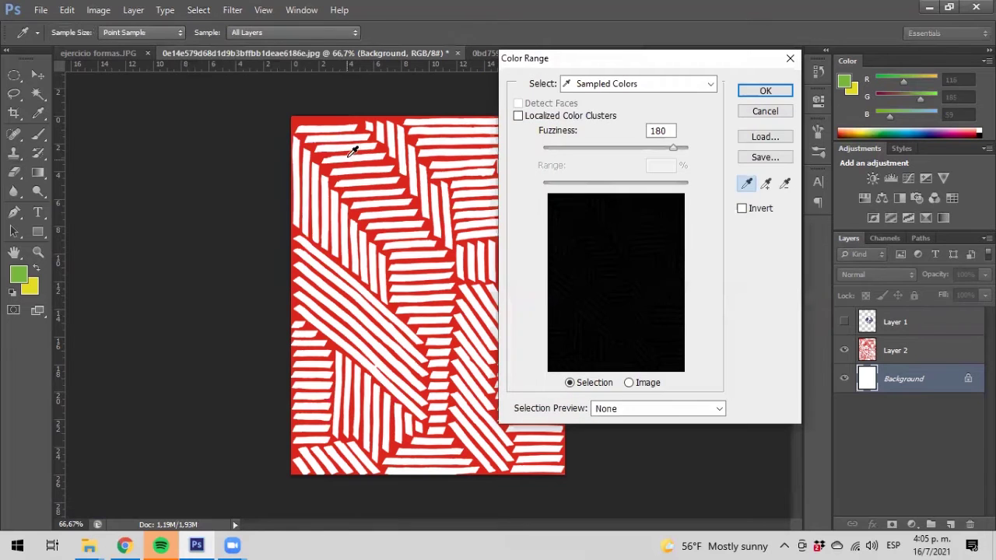
click(352, 142)
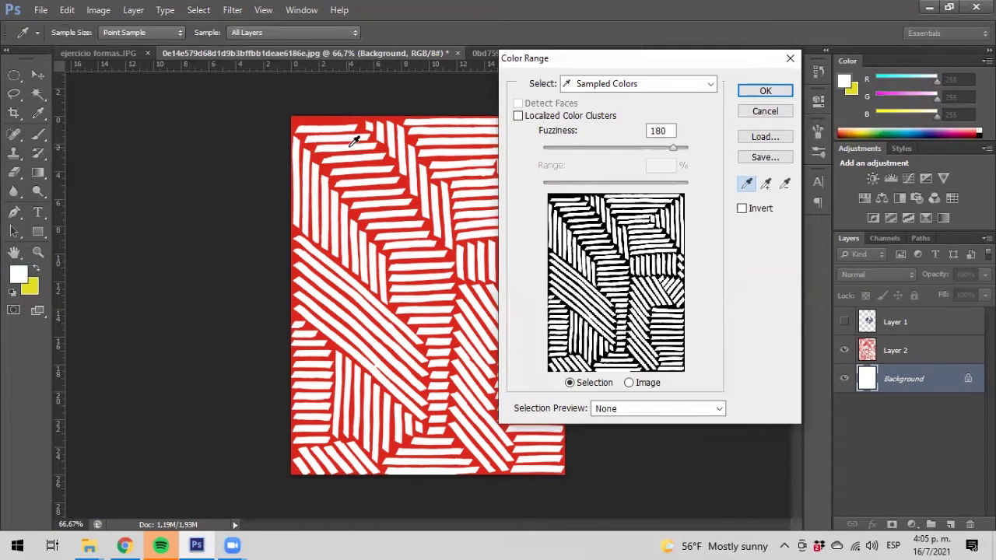
key(e)
click(766, 92)
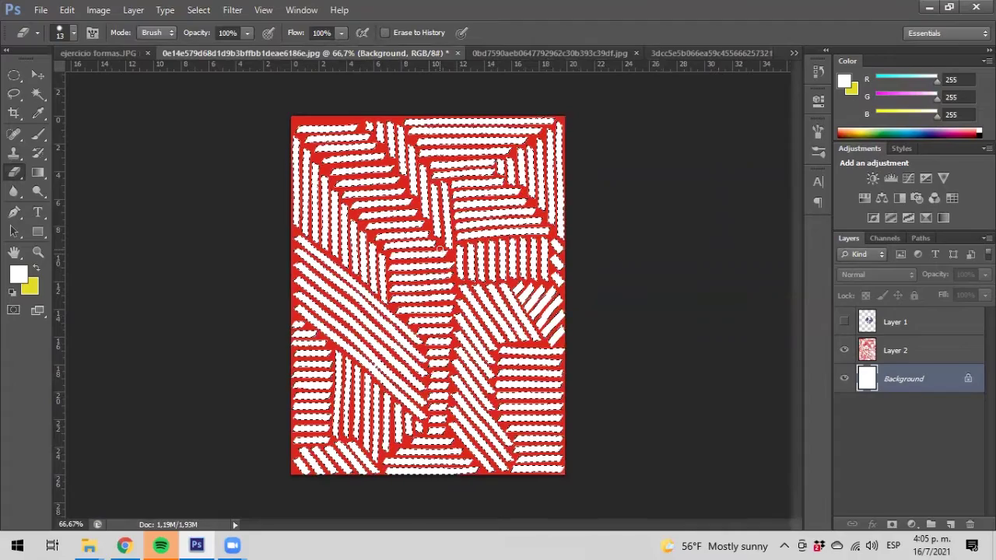
Step: Activate the Gradient tool and choose the red-to-green gradient preset
click(39, 174)
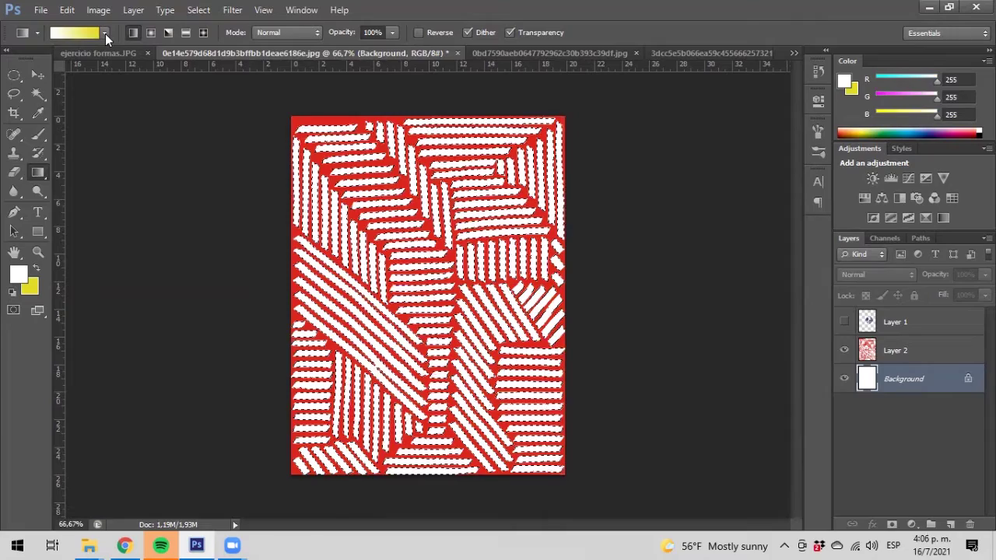
click(37, 30)
click(37, 30)
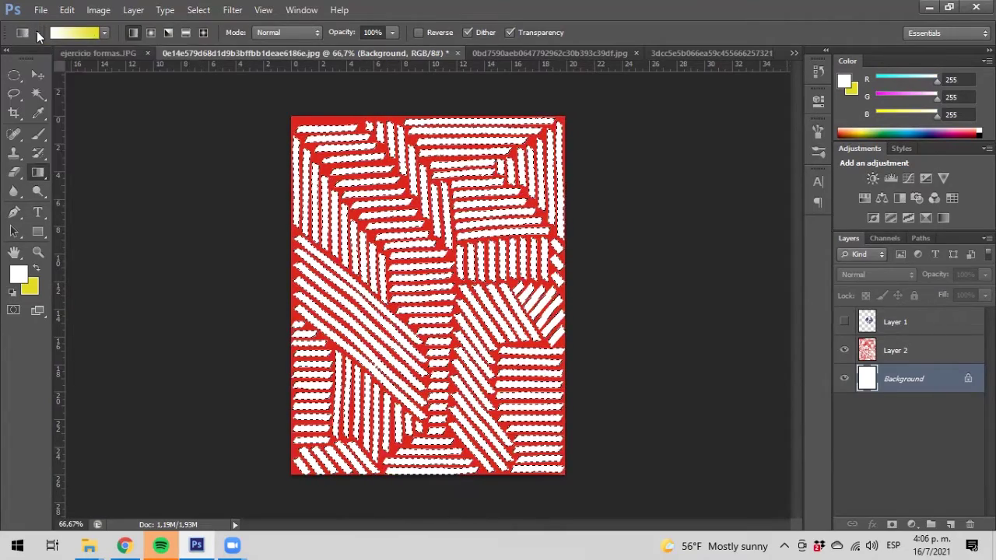
click(109, 35)
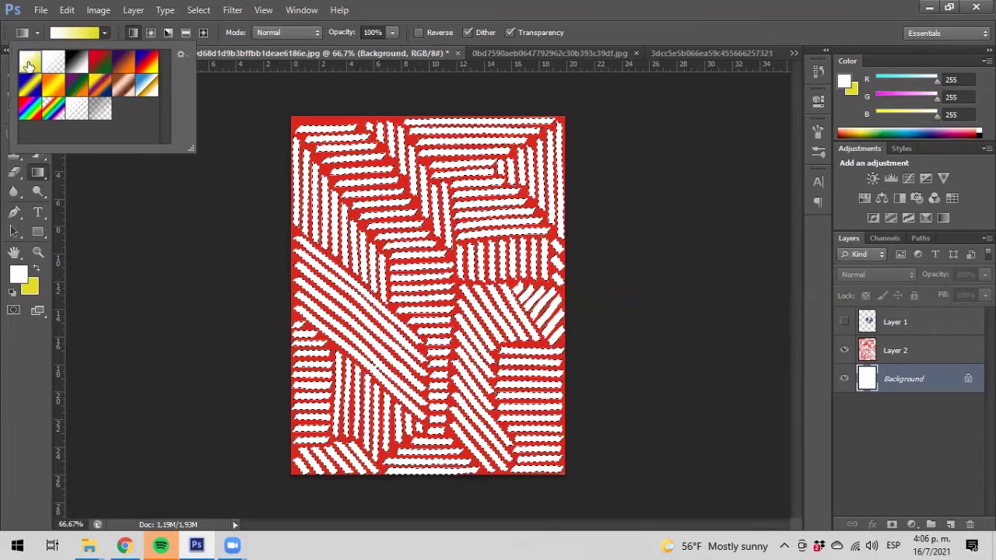
click(104, 60)
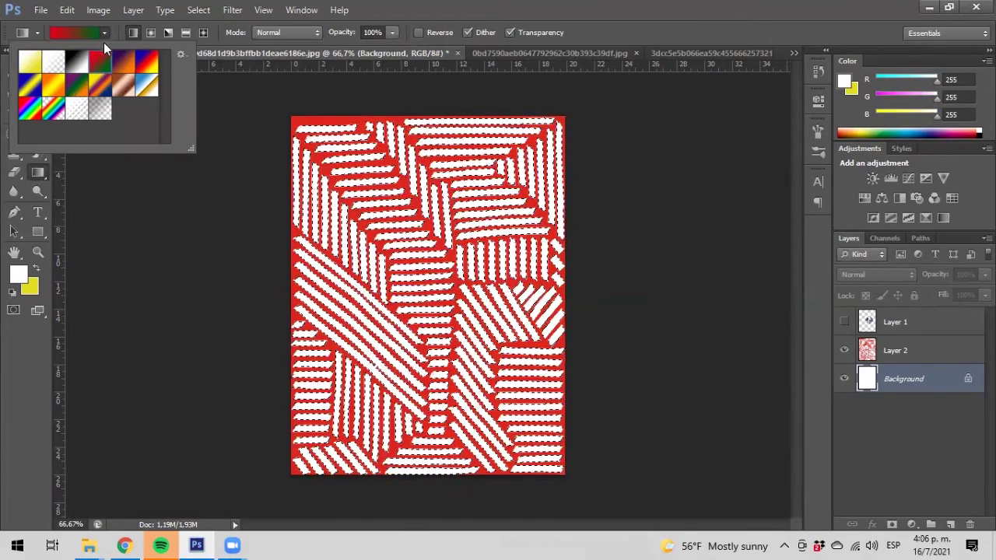
double_click(99, 60)
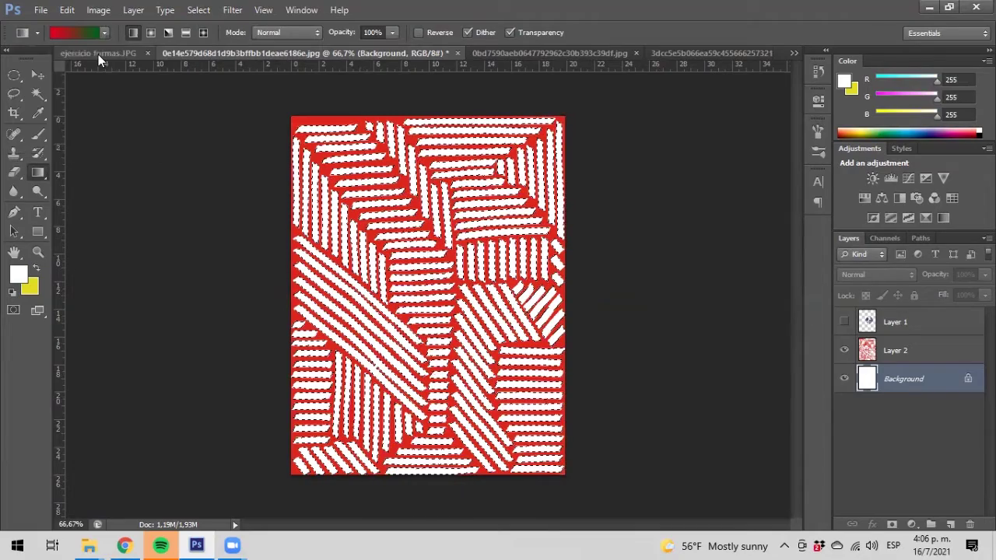
click(105, 32)
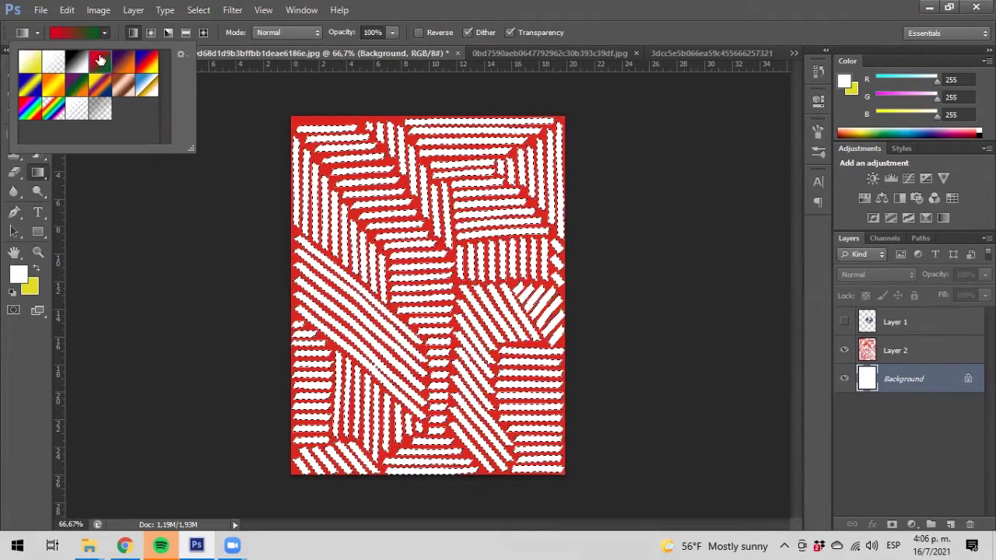
double_click(100, 60)
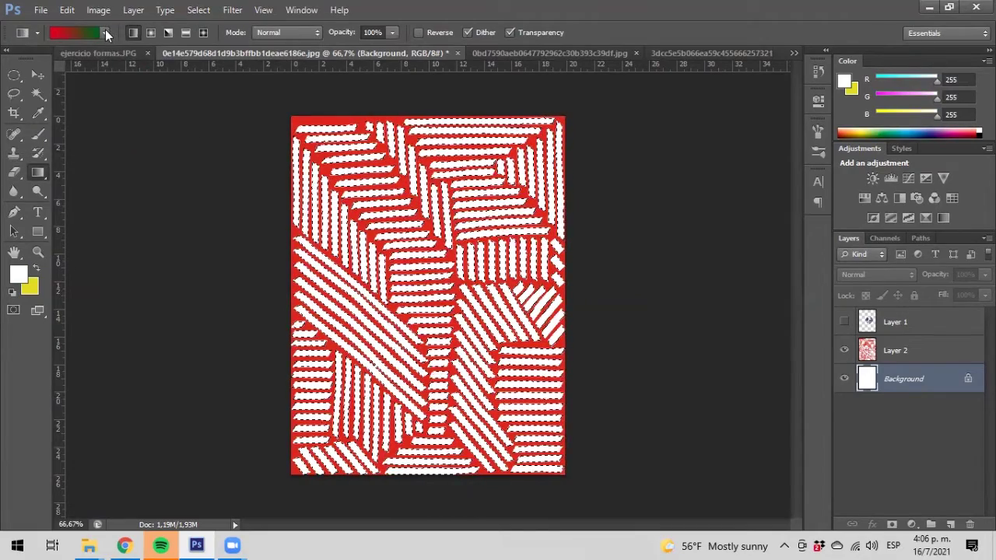
click(105, 32)
click(85, 29)
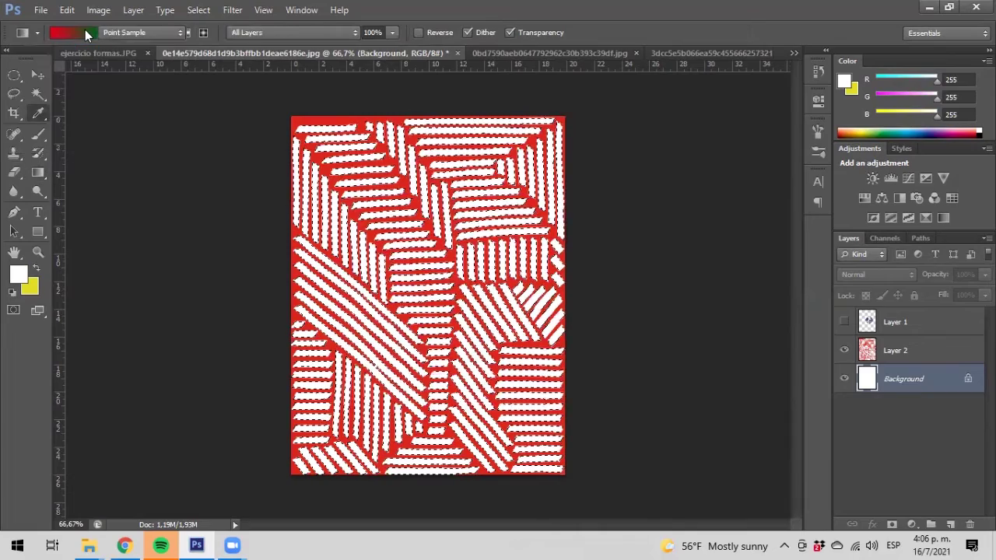
click(622, 114)
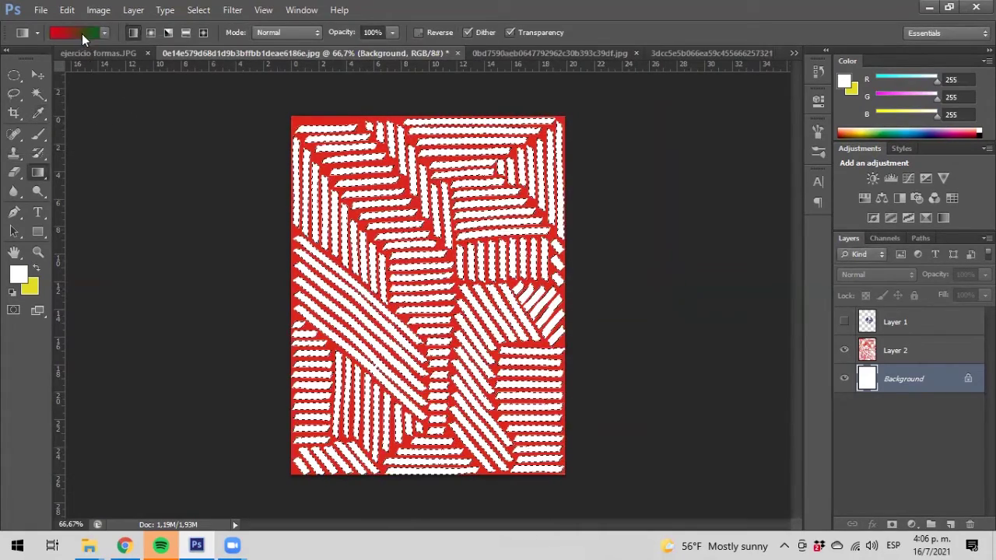
Step: Edit the red-to-green gradient and change its starting color stop to magenta e100c4
click(105, 34)
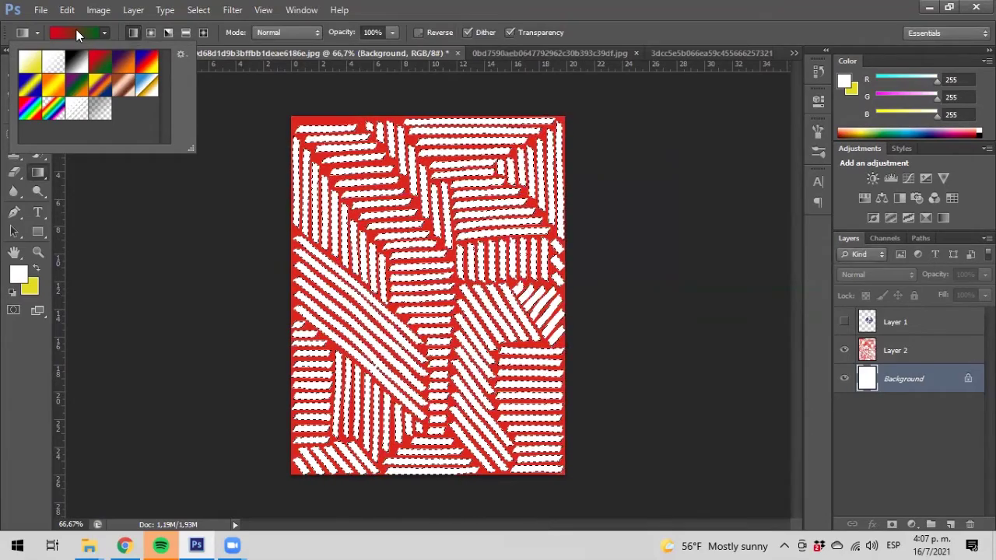
click(76, 30)
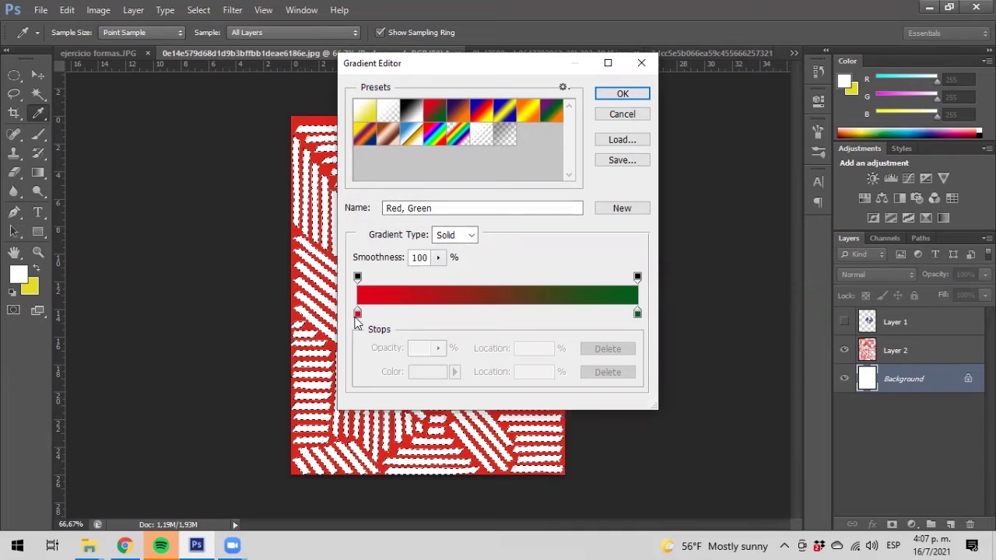
click(357, 313)
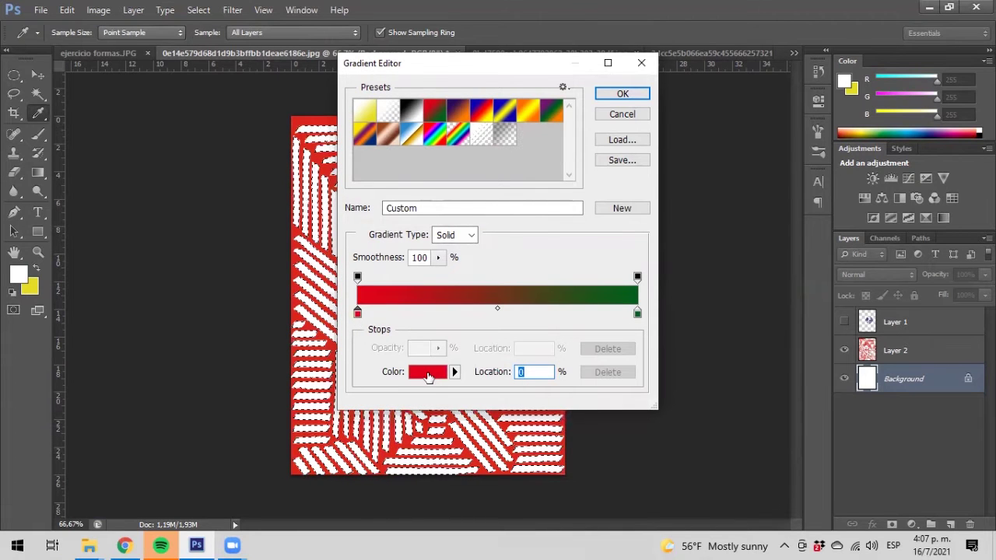
click(427, 372)
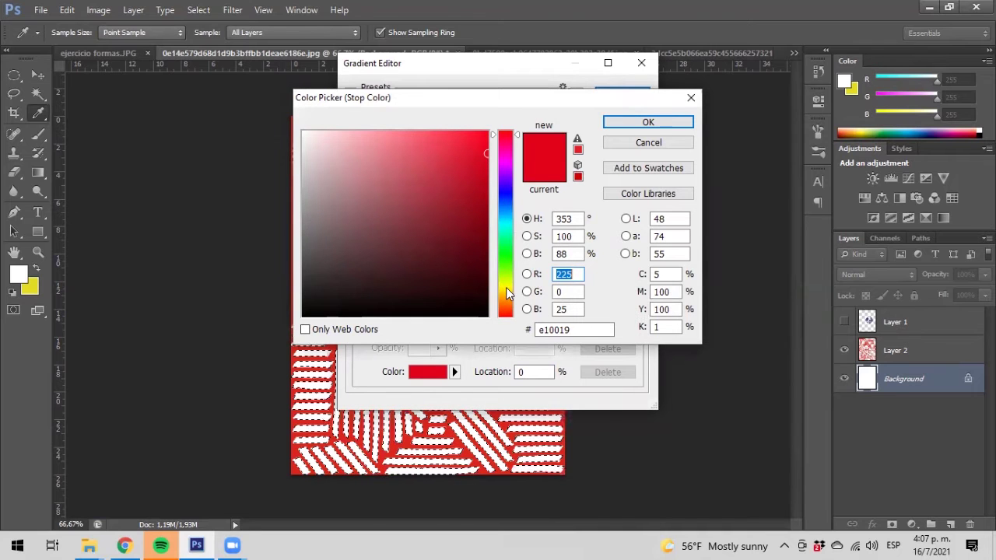
click(507, 158)
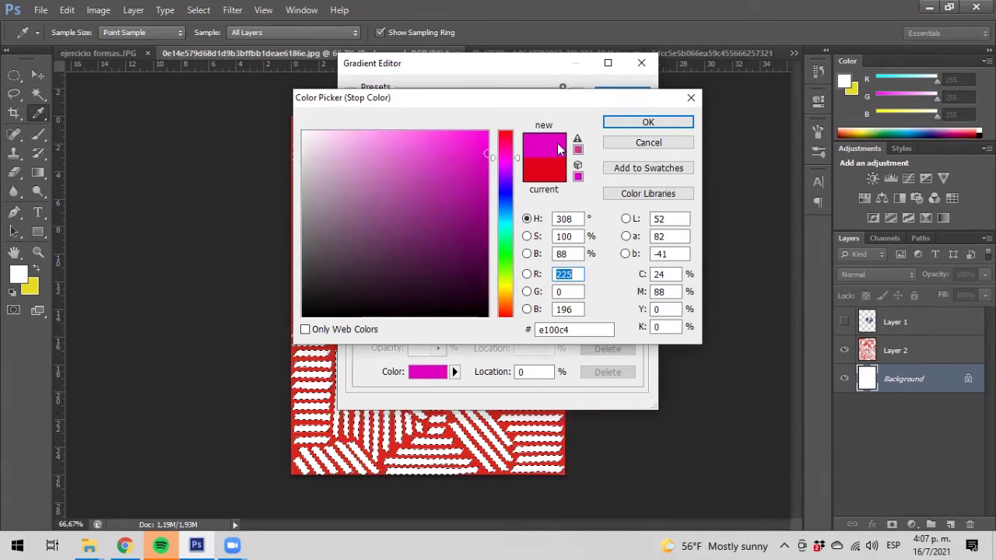
click(645, 123)
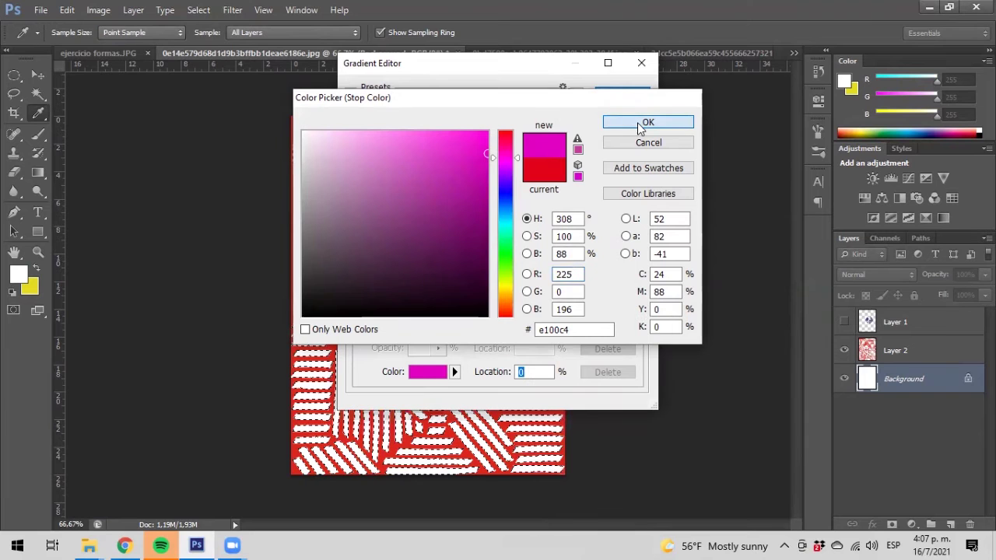
Step: Change the gradient's ending color stop at 100% to orange f08c0b
click(637, 314)
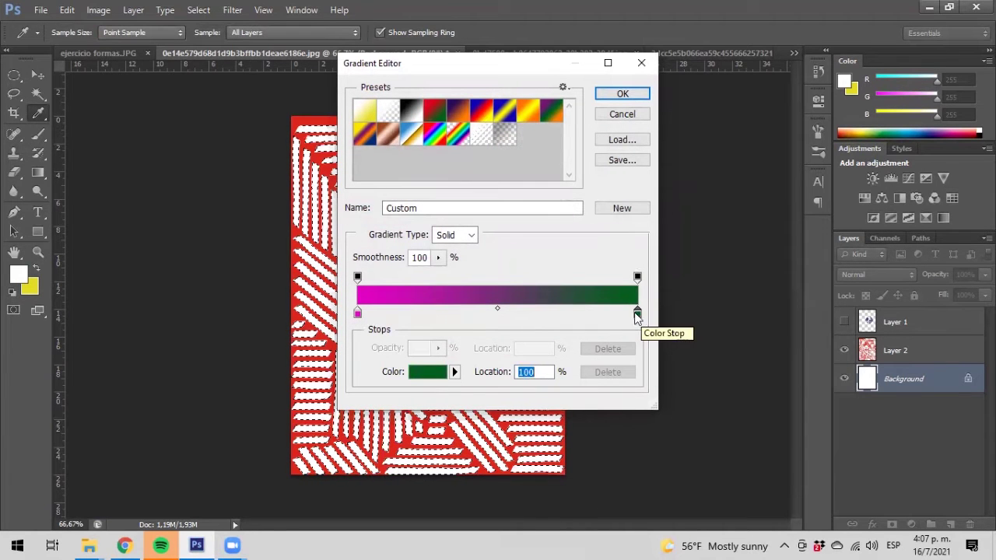
click(428, 372)
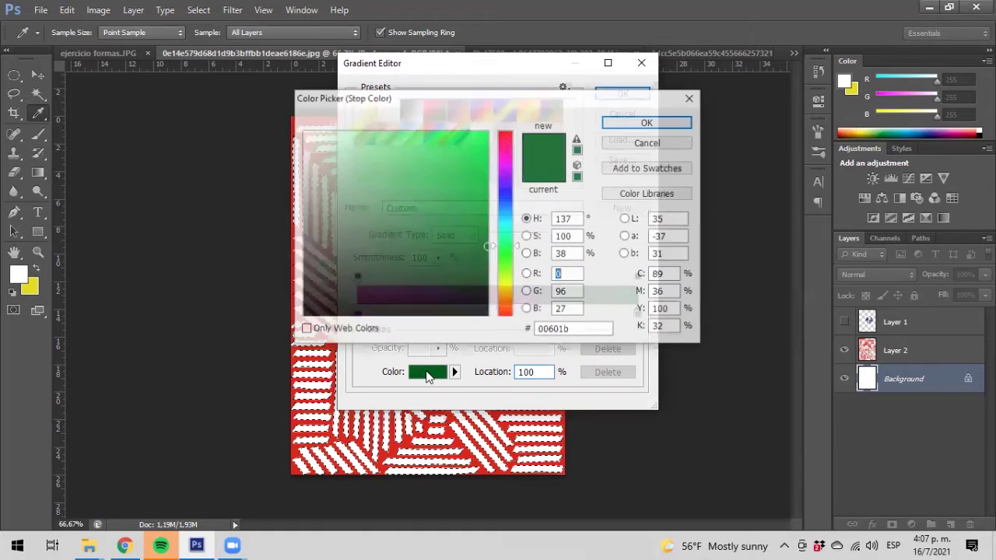
click(505, 299)
click(479, 141)
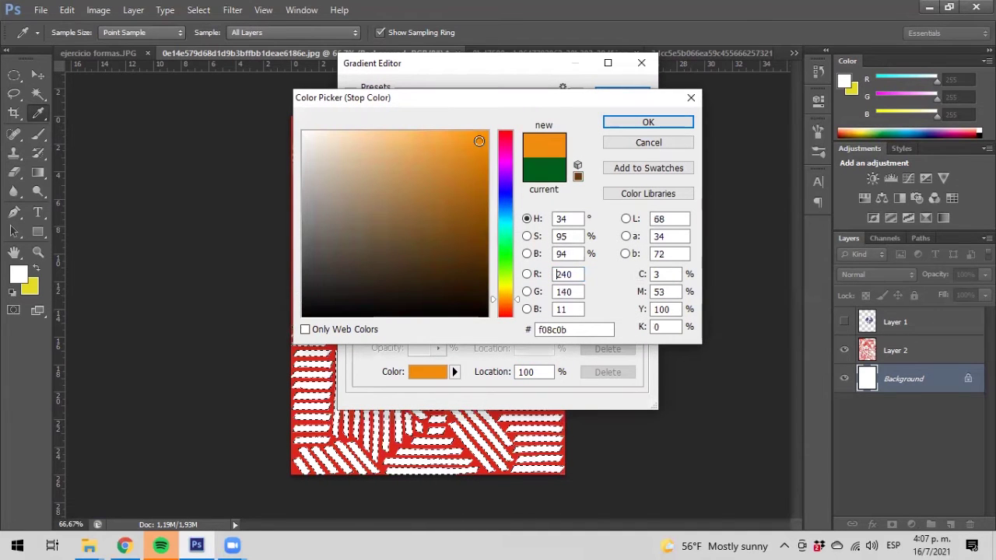
click(627, 122)
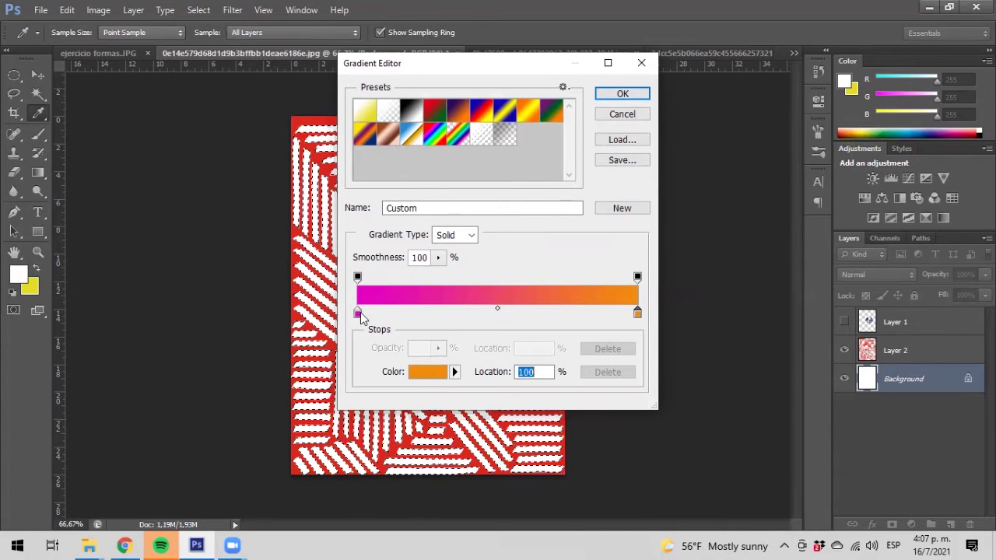
Step: Try to pull both color stops off the gradient, and accept the custom magenta-to-orange gradient
drag(357, 314, 215, 355)
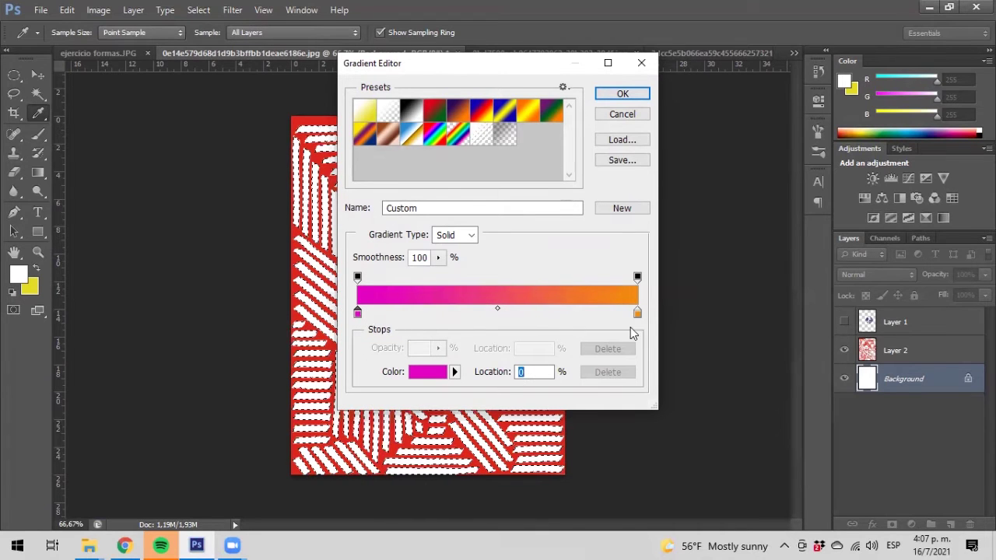
drag(637, 314, 759, 298)
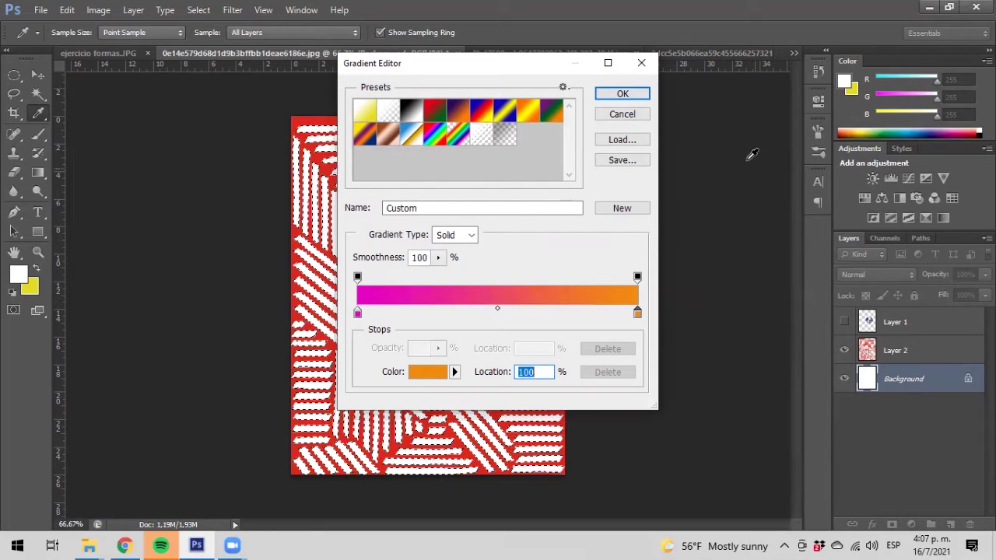
click(622, 95)
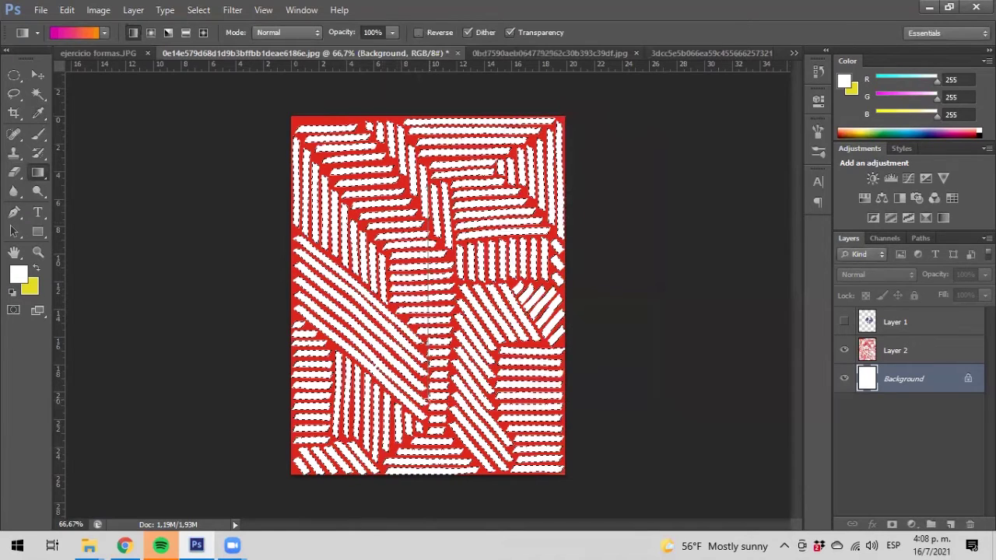
Step: Fill the selected stripes on the Background layer with the linear gradient, then deselect and redraw it vertically over the whole layer
drag(498, 160, 428, 398)
key(ctrl+d)
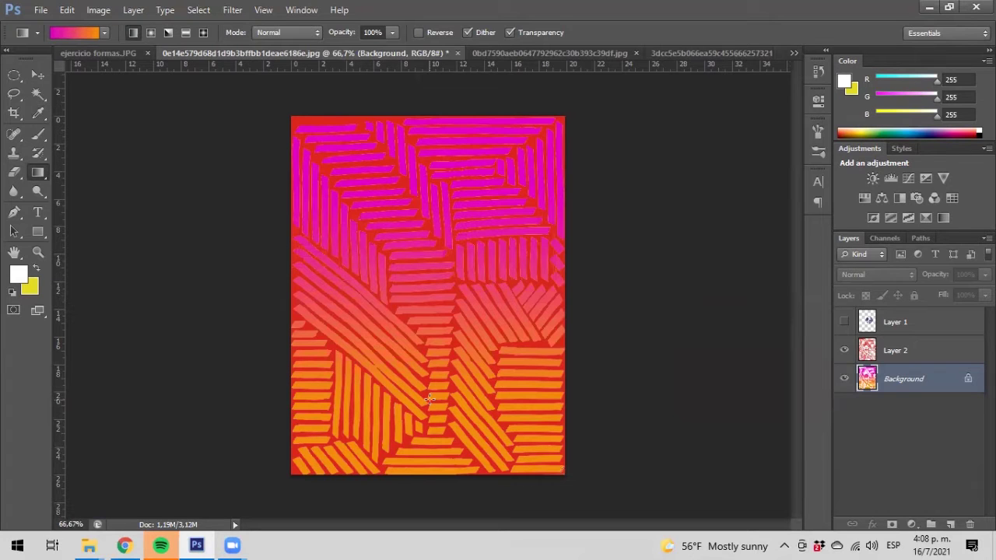
drag(433, 212, 437, 360)
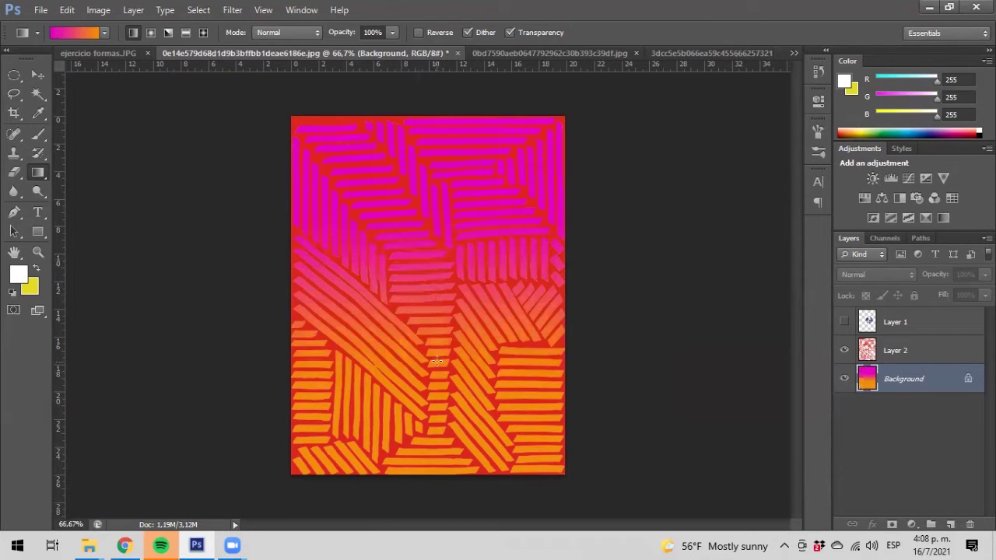
Step: Toggle Layer 2's visibility to inspect the Background gradient, and leave Layer 2 visible and active
click(845, 350)
click(844, 350)
click(845, 350)
click(865, 350)
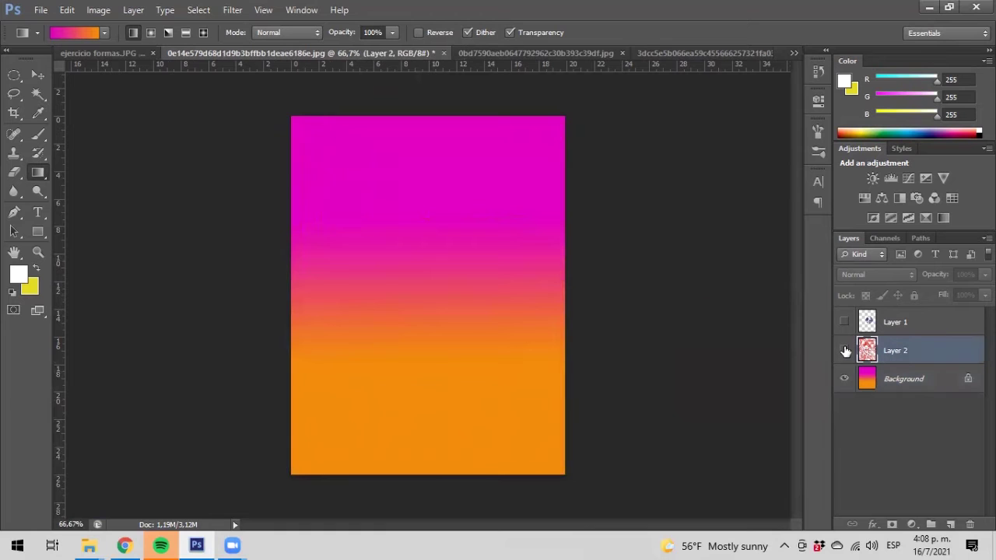
click(845, 350)
Step: Draw linear magenta-to-orange gradients over Layer 2 in several directions, both vertical and diagonal
drag(437, 185, 425, 400)
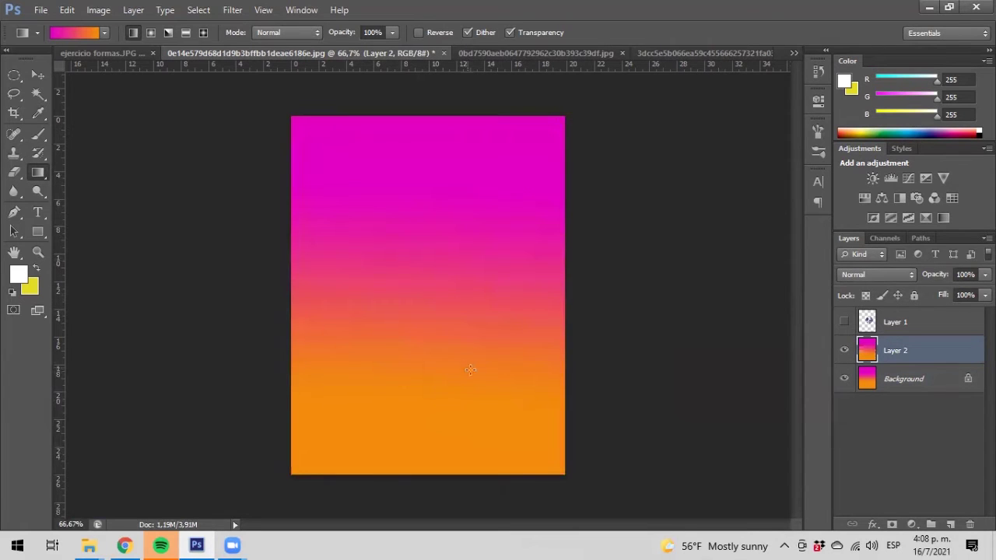
drag(489, 393, 378, 237)
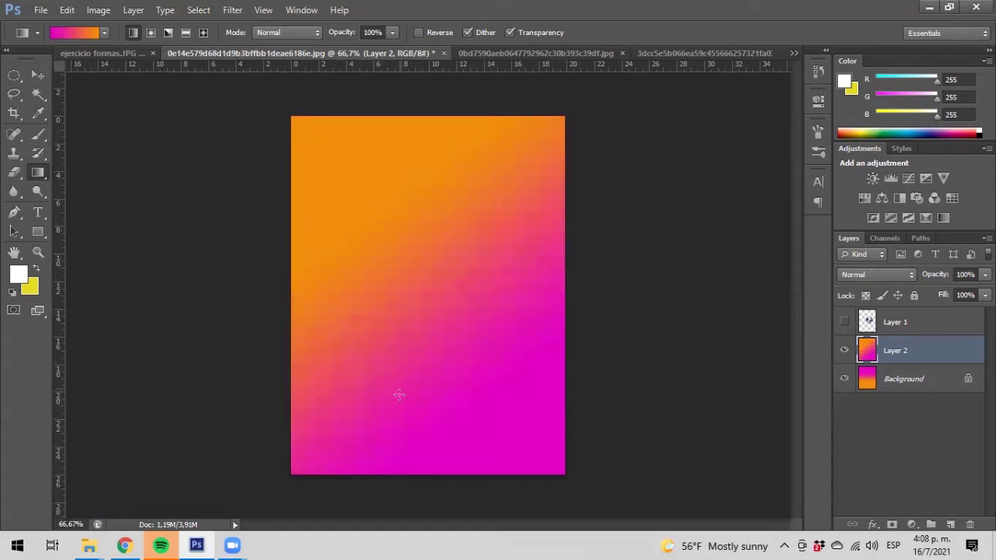
drag(387, 402, 535, 271)
drag(446, 218, 369, 352)
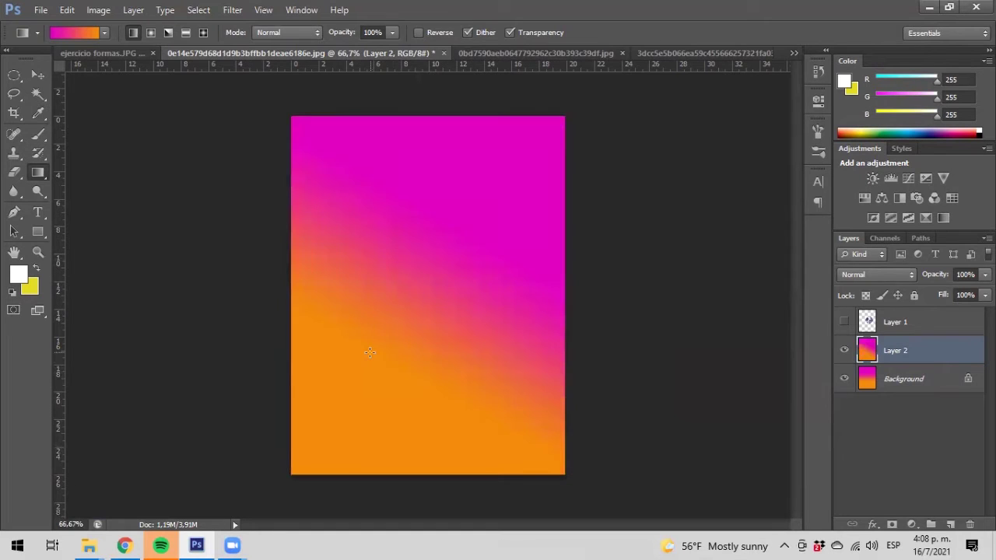
drag(379, 205, 444, 343)
drag(405, 379, 354, 194)
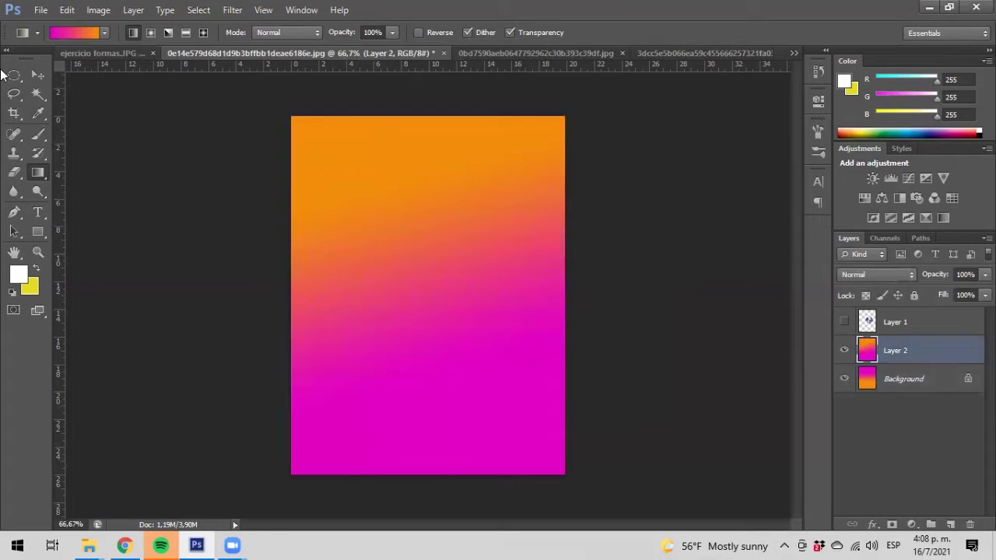
Step: Try the radial, angle and reflected gradient styles on Layer 2, drawing each from the middle towards the upper edge
click(150, 34)
mouse_move(417, 301)
mouse_down()
mouse_move(405, 204)
mouse_move(416, 176)
mouse_up()
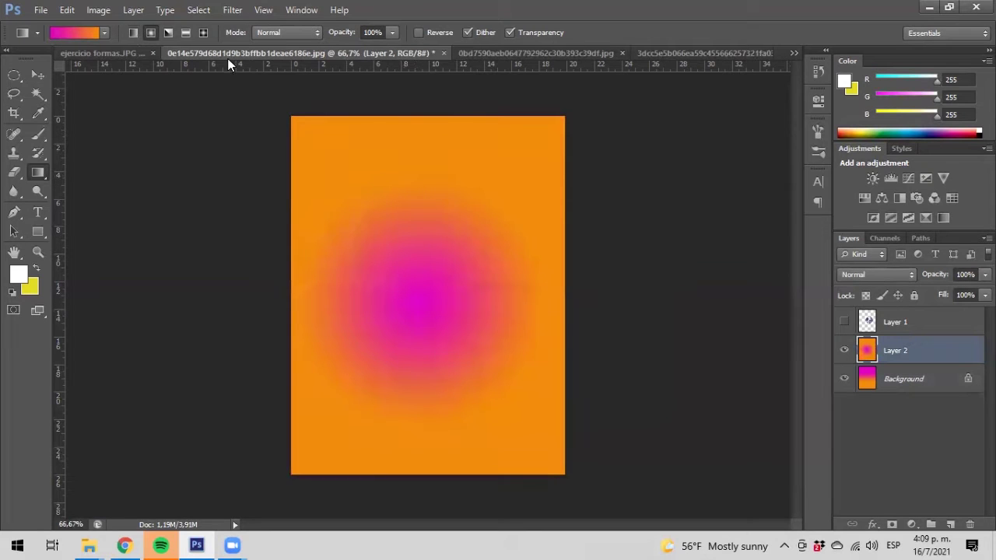
click(169, 33)
drag(420, 284, 376, 145)
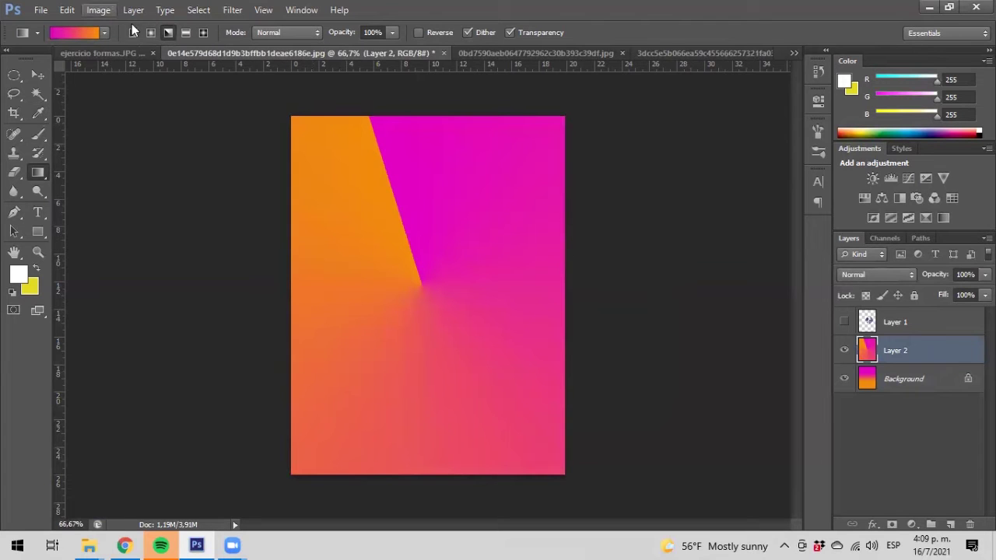
click(187, 33)
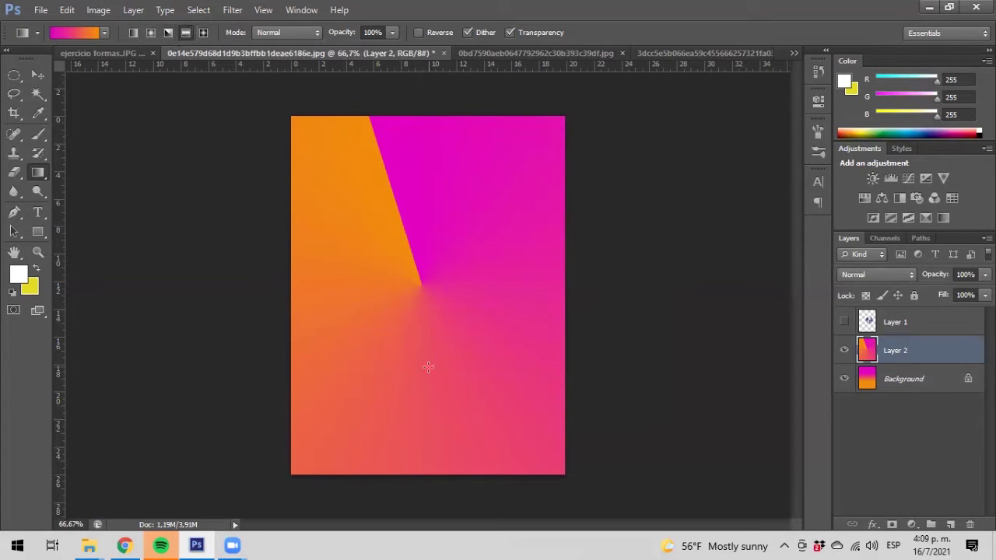
drag(433, 306, 415, 134)
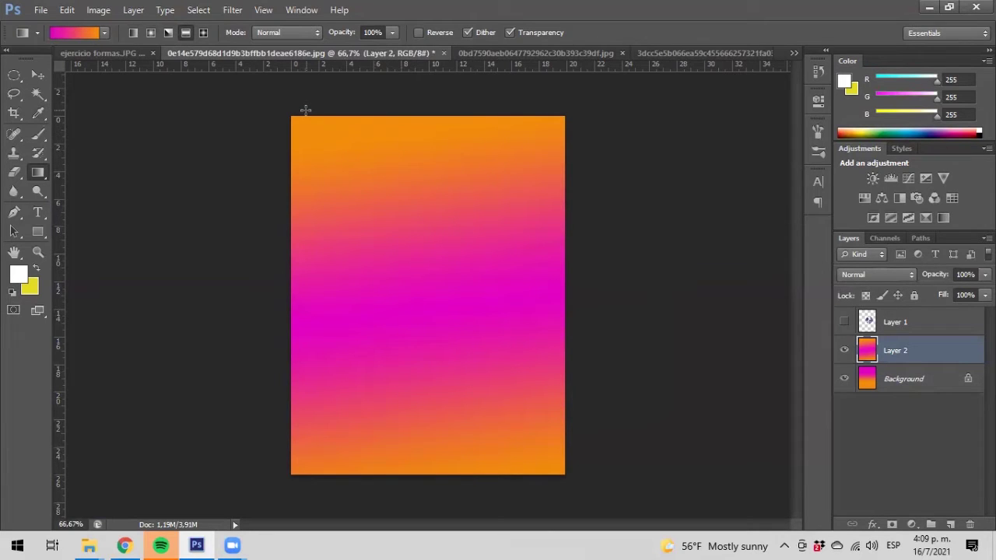
Step: Fill Layer 2 with a diamond gradient, first small near the centre and then larger from the lower right upwards
click(202, 33)
drag(413, 288, 370, 216)
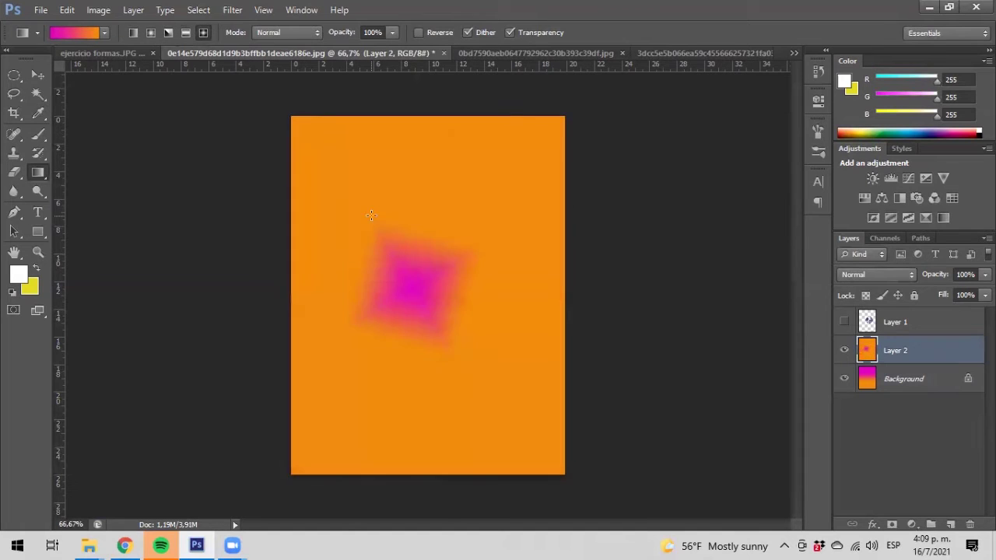
drag(464, 356, 413, 161)
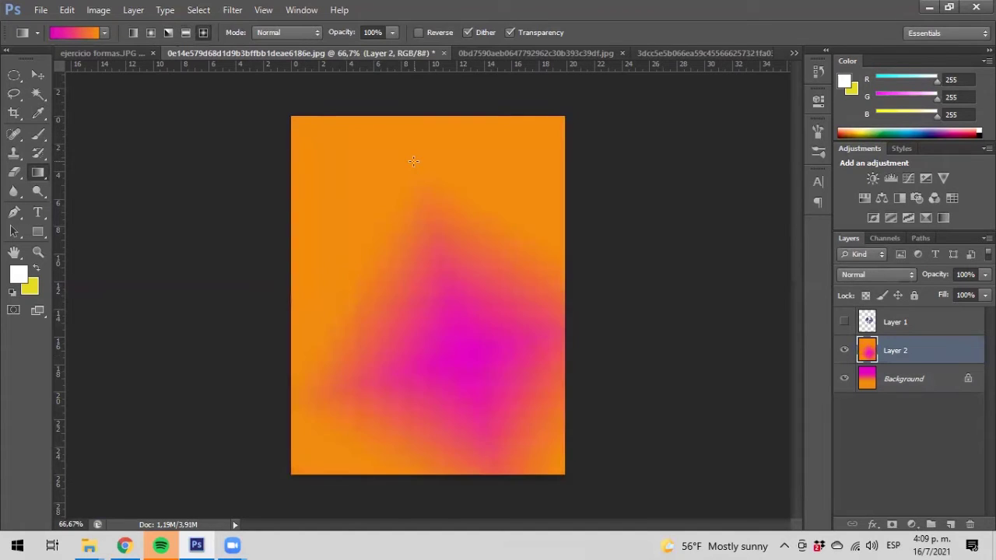
Step: Activate the Smudge tool from the Blur tool group
click(23, 192)
click(24, 191)
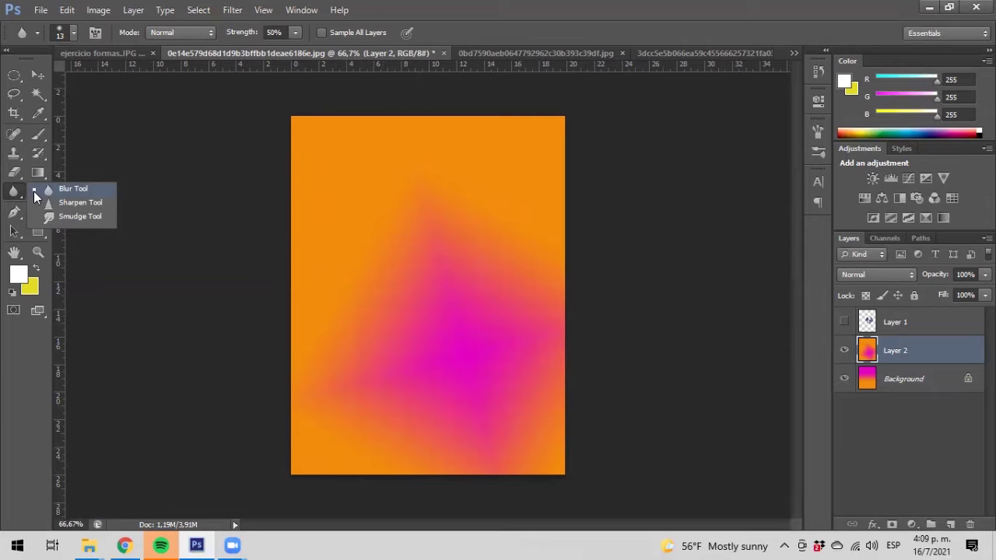
click(71, 217)
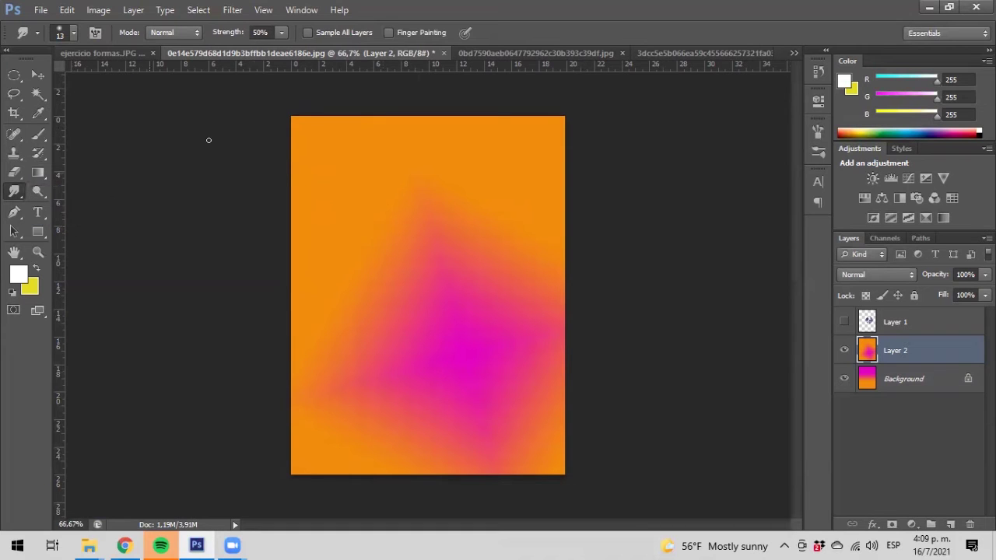
Step: Smooth the forehead skin of the boy with the black hair in the beach photo, using the Smudge tool at 50% strength
click(672, 53)
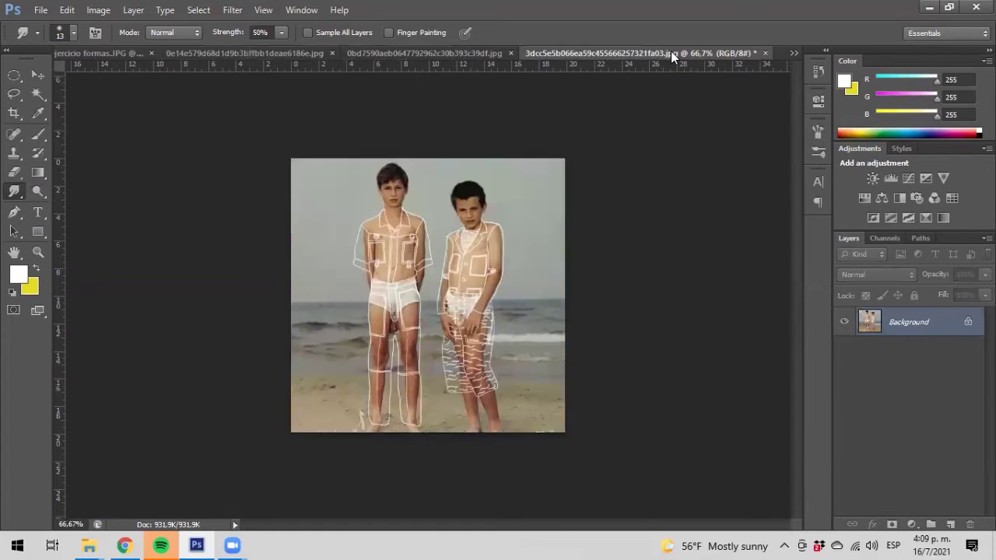
click(34, 253)
click(447, 186)
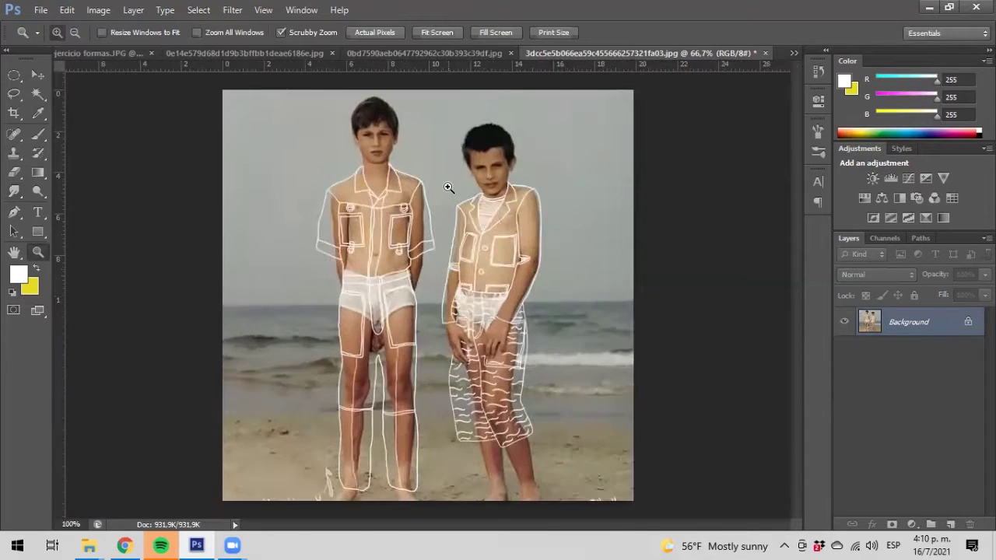
click(451, 185)
click(558, 148)
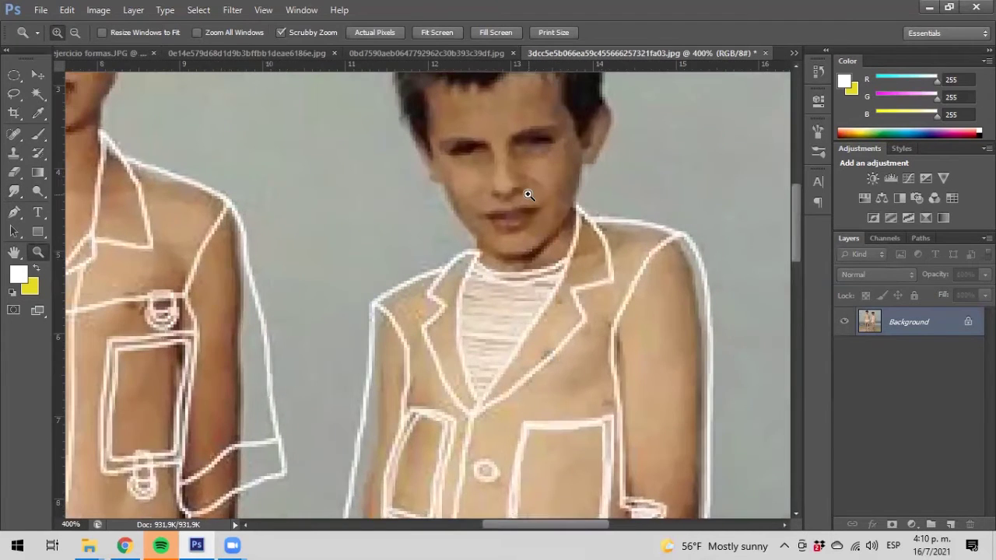
click(529, 195)
click(429, 178)
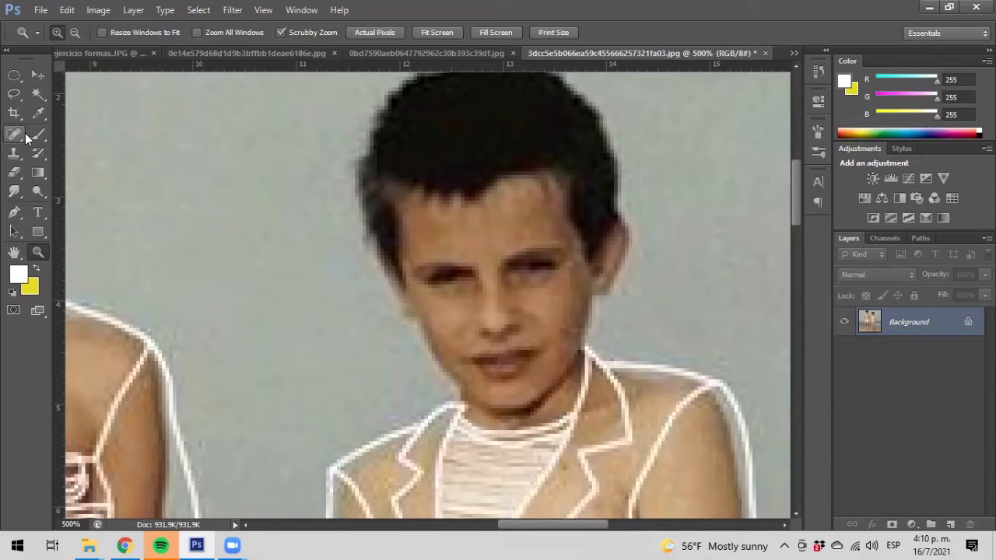
click(13, 194)
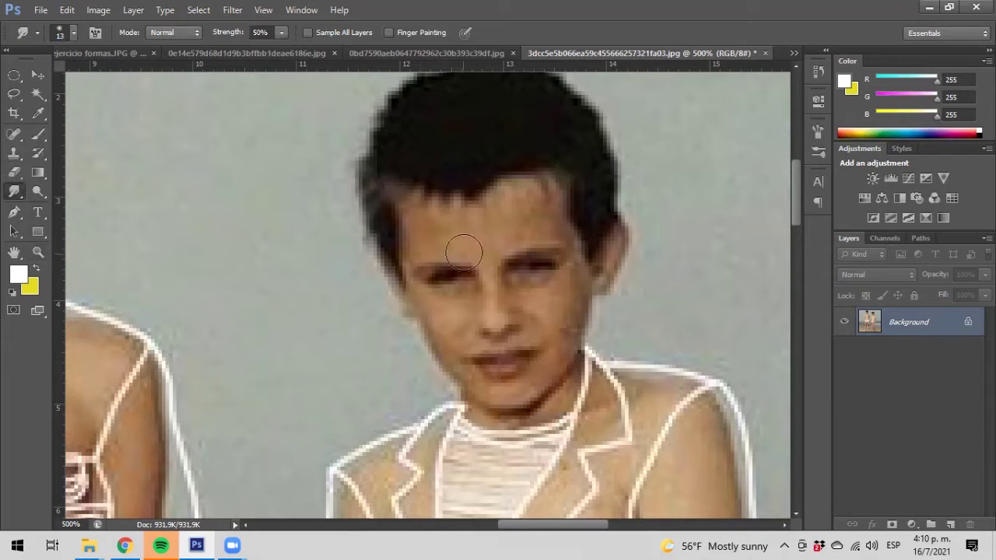
mouse_move(480, 232)
mouse_down()
mouse_move(426, 228)
mouse_move(531, 219)
mouse_move(501, 234)
mouse_move(427, 233)
mouse_move(523, 215)
mouse_up()
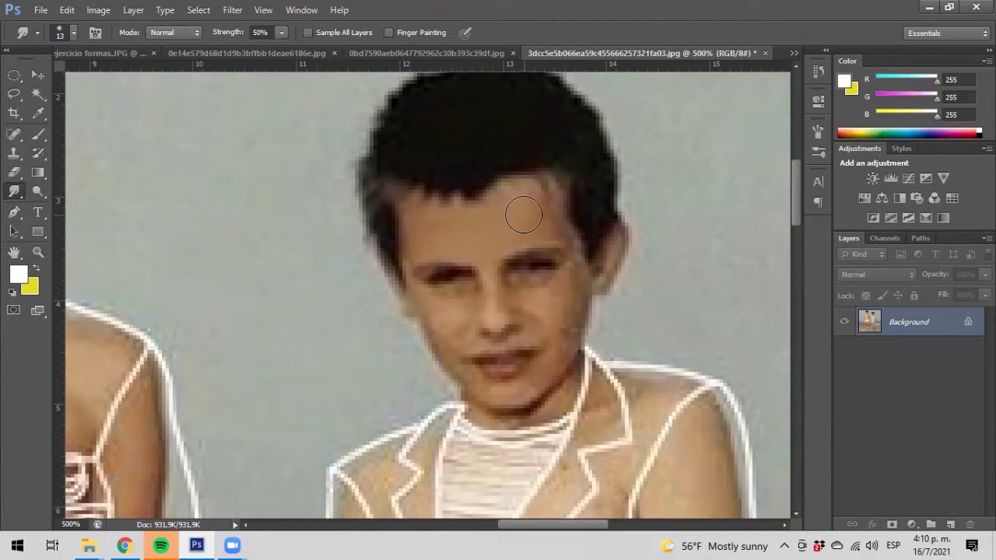
mouse_move(524, 215)
mouse_down()
mouse_move(480, 225)
mouse_move(447, 214)
mouse_up()
Step: Choose the soft round brush tip for the Smudge tool and smooth the skin on the boy's cheeks
click(74, 30)
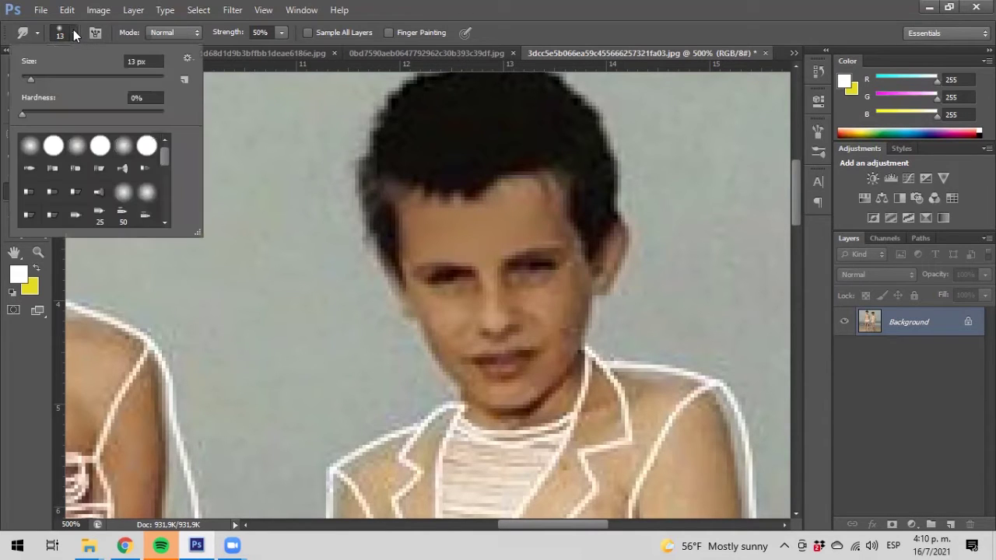
click(33, 153)
click(551, 304)
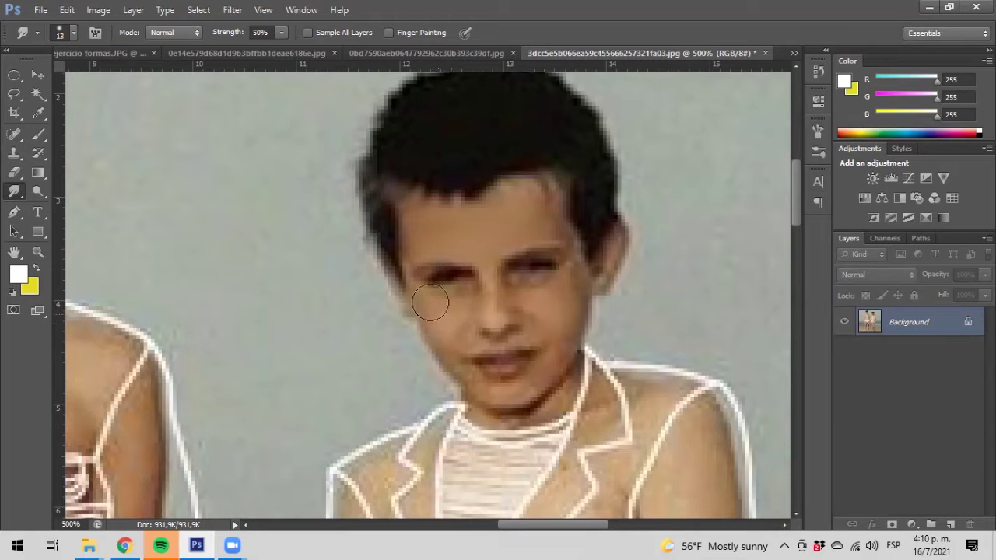
Step: Try smudging the side of the boy's black hair outwards into the grey background, and undo both strokes
drag(398, 128, 300, 134)
drag(405, 142, 335, 148)
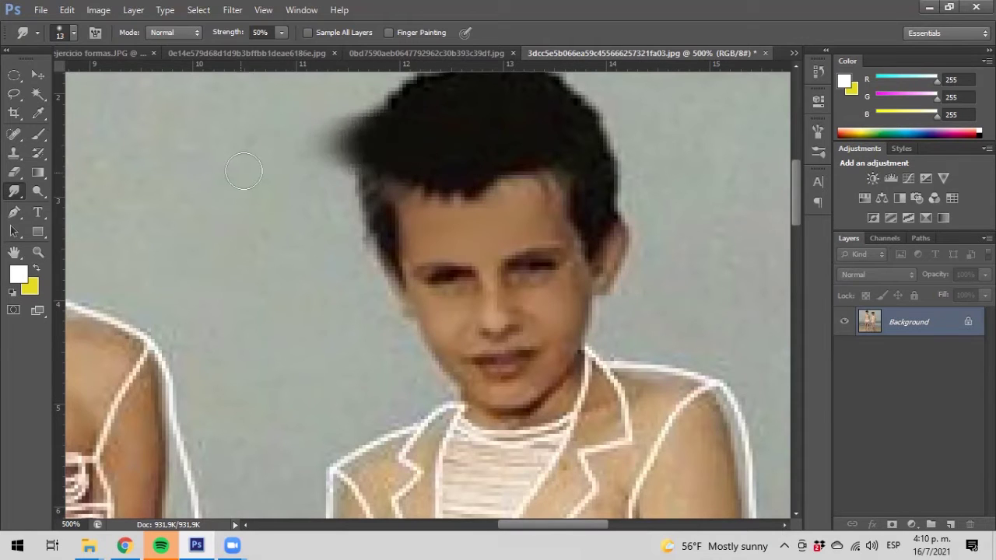
key(ctrl+z)
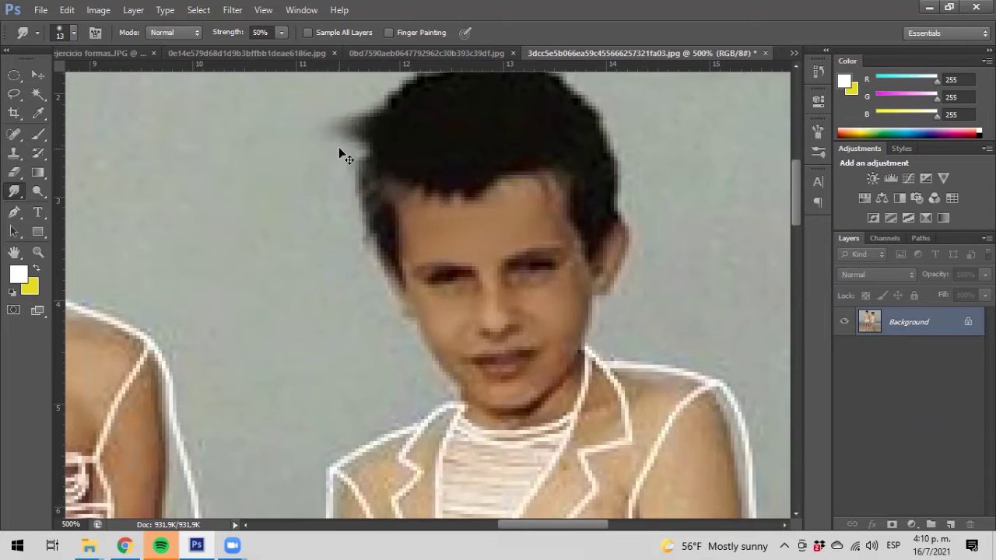
key(ctrl+alt+z)
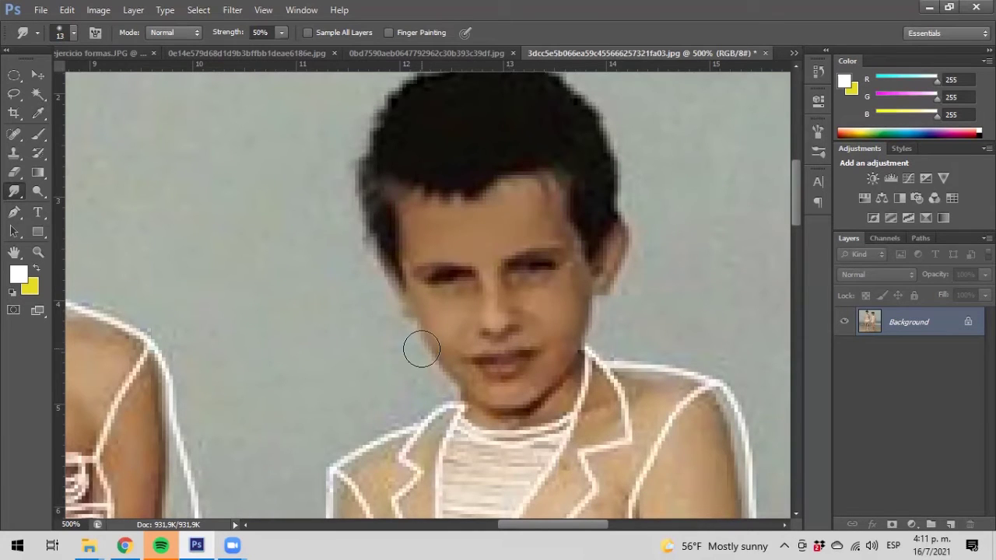
Step: Try smudging heavily across the boy's nose, cheeks and eyes, and undo those strokes
mouse_move(492, 335)
mouse_down()
mouse_move(556, 324)
mouse_move(434, 330)
mouse_move(581, 301)
mouse_move(448, 338)
mouse_move(618, 296)
mouse_move(461, 341)
mouse_move(575, 293)
mouse_up()
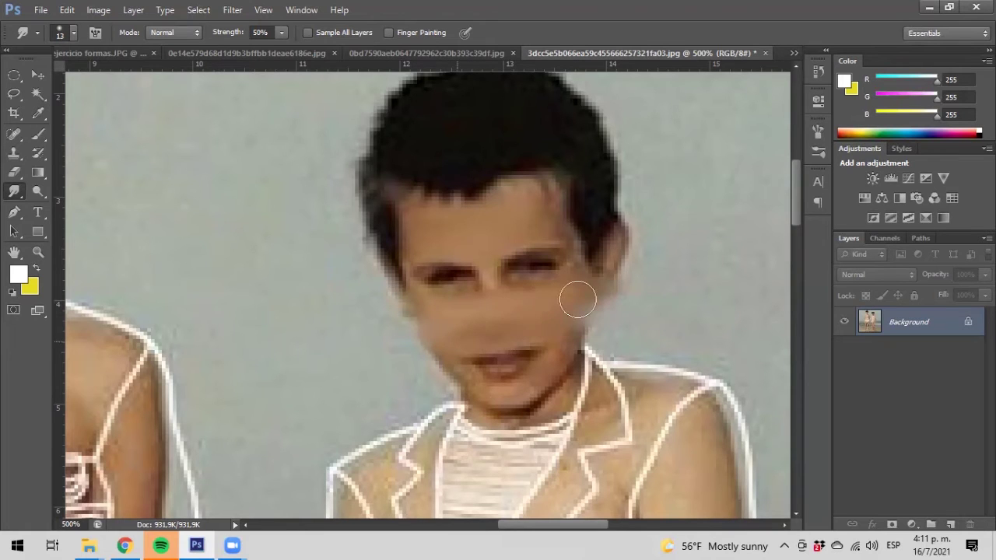
mouse_move(518, 320)
mouse_down()
mouse_move(495, 285)
mouse_move(560, 301)
mouse_move(521, 261)
mouse_move(541, 248)
mouse_move(510, 288)
mouse_move(435, 254)
mouse_move(485, 283)
mouse_move(413, 276)
mouse_move(440, 264)
mouse_move(400, 270)
mouse_move(457, 257)
mouse_move(494, 302)
mouse_up()
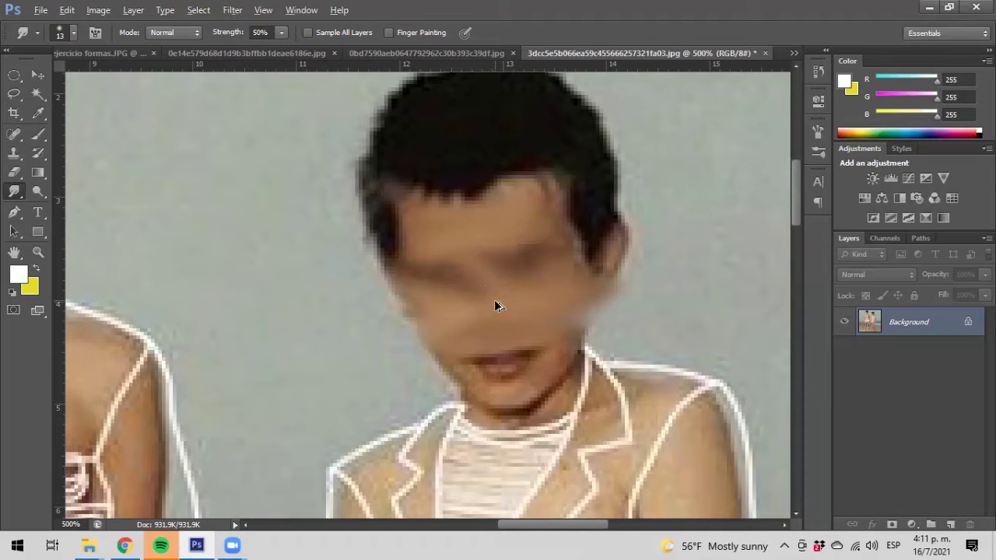
key(ctrl+alt+z)
key(ctrl+alt+z)
key(ctrl+alt+z)
key(ctrl+alt+z)
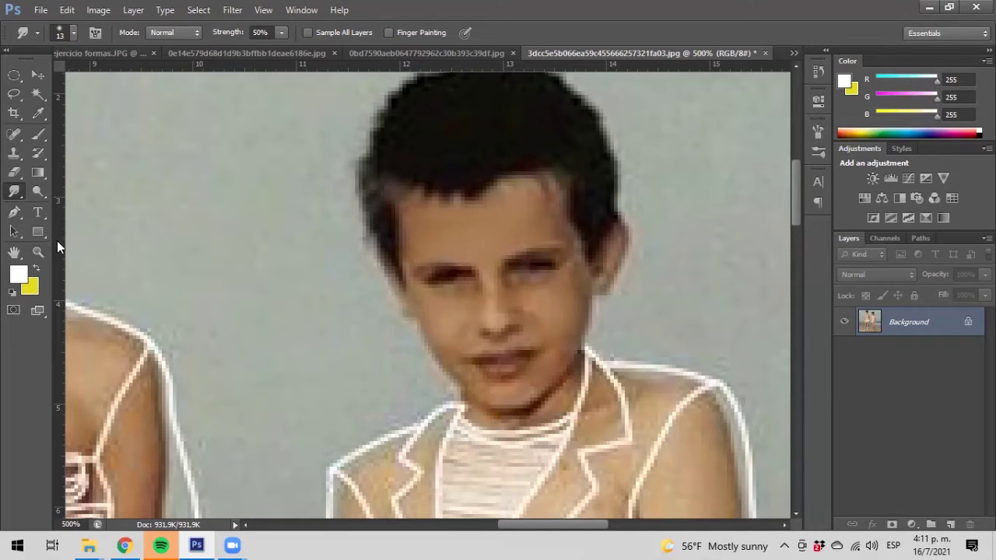
Step: Bring both boys' upper bodies into view and briefly activate the Dodge tool
click(38, 252)
alt+click(300, 237)
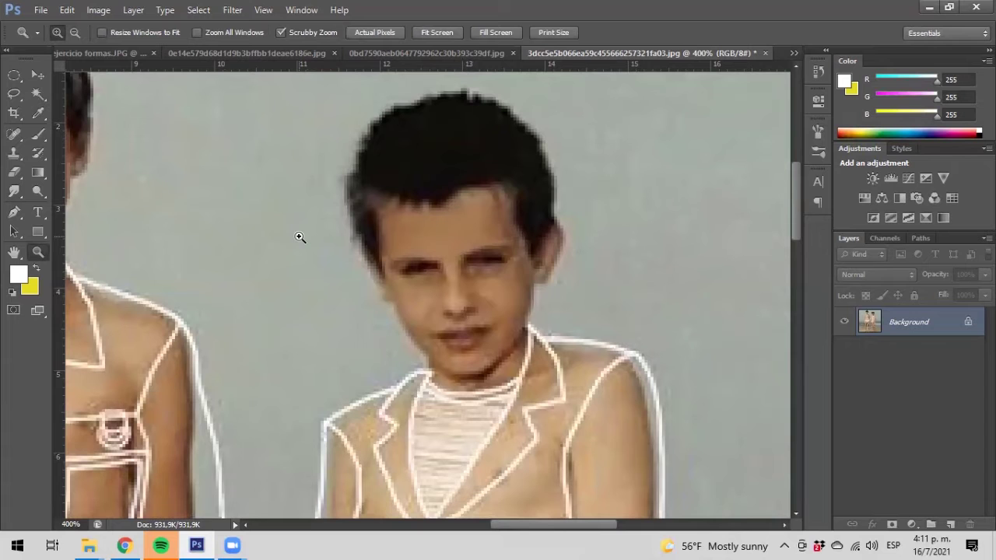
alt+click(300, 236)
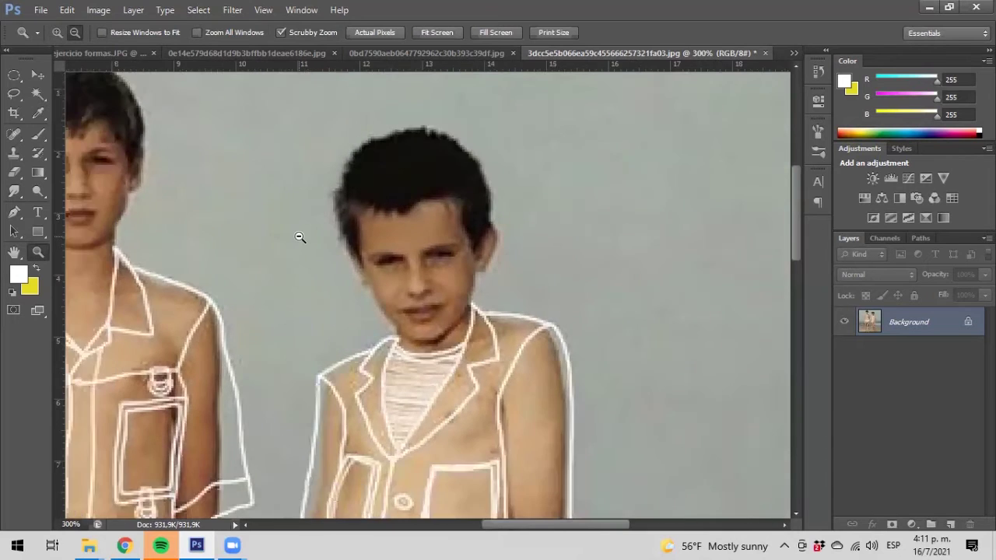
alt+click(300, 237)
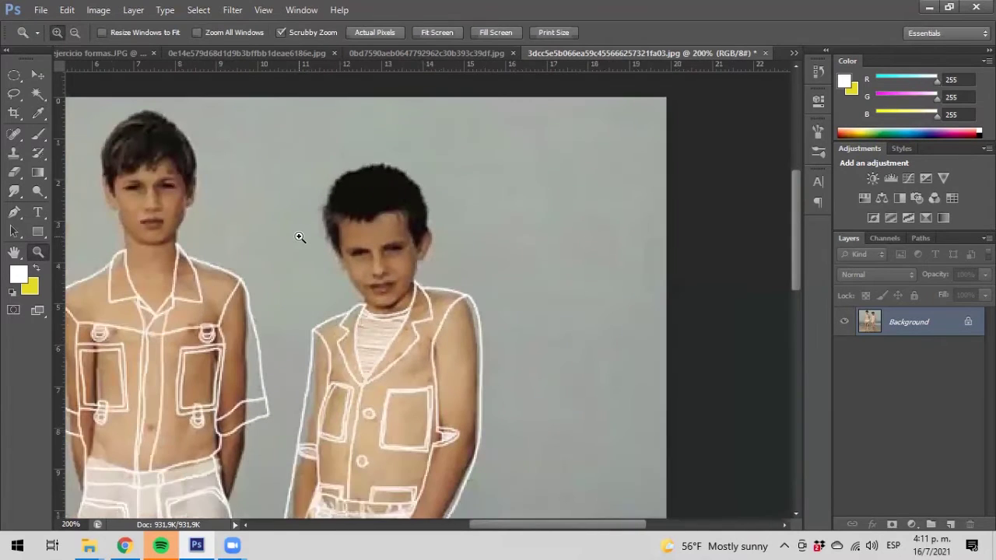
click(41, 192)
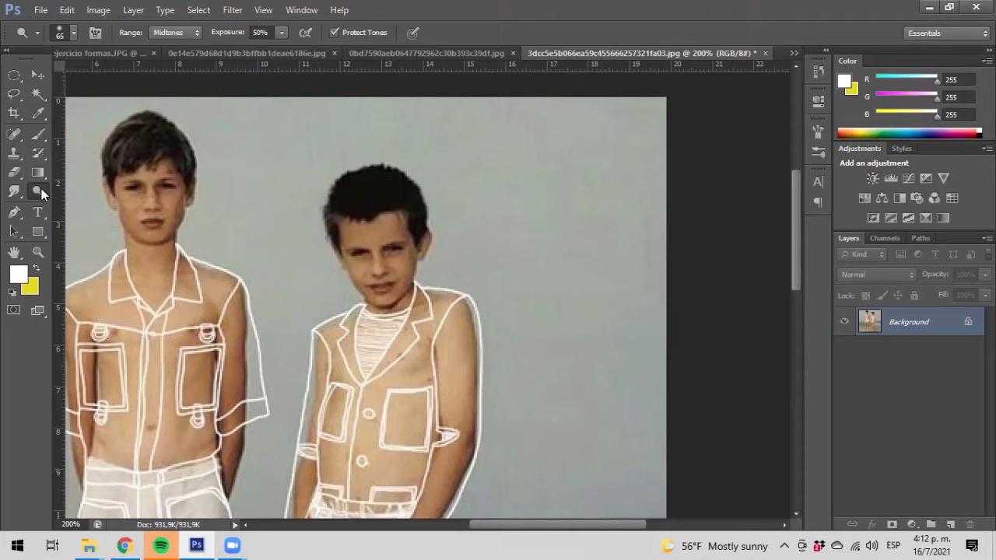
click(39, 251)
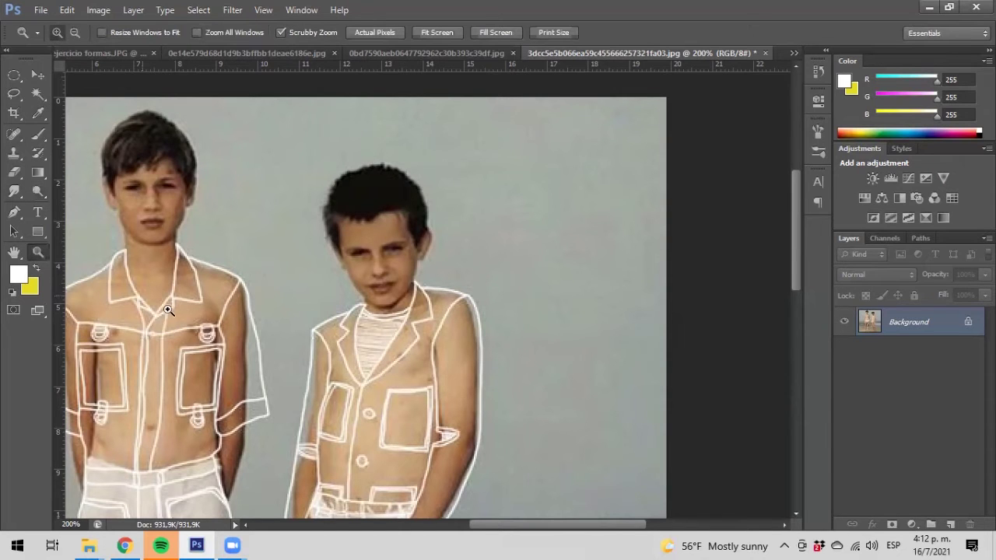
click(151, 255)
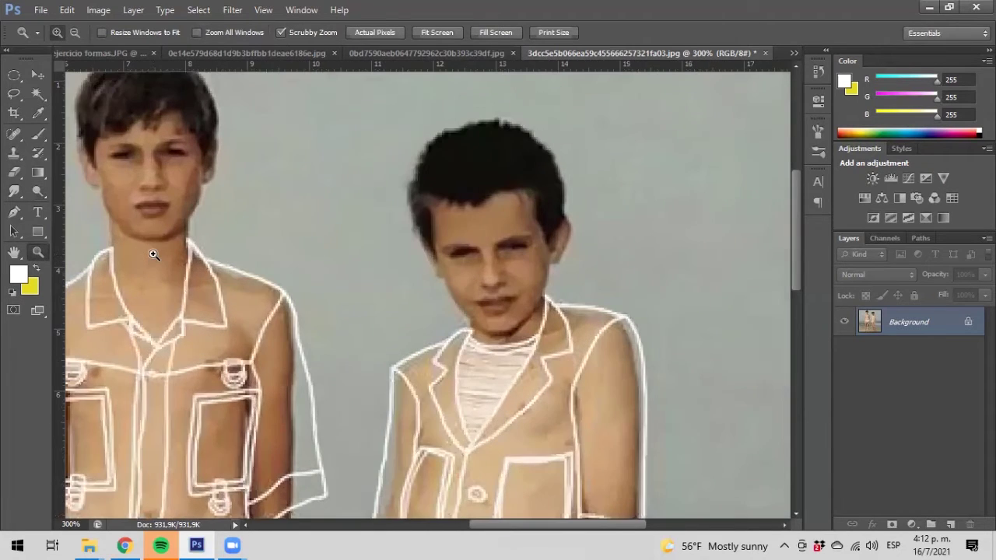
Step: Open audrey_hepburn from the photoshop folder in Adobe Photoshop CS6, and close the image again
click(478, 53)
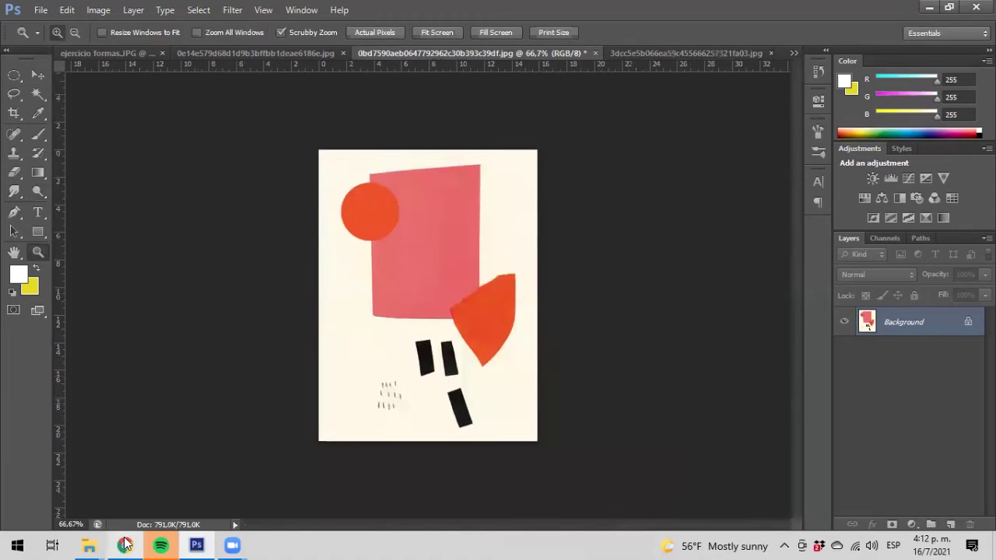
mouse_move(88, 544)
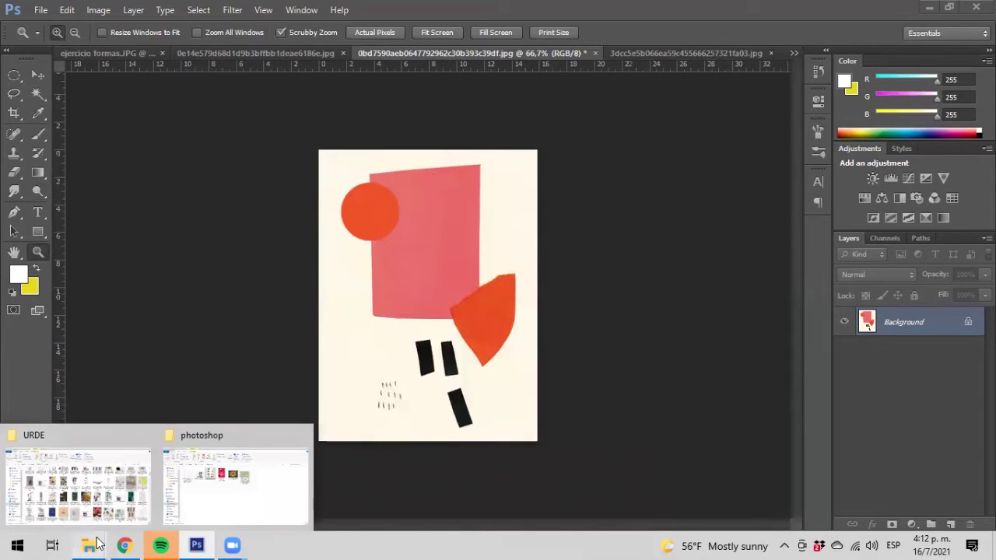
click(262, 500)
click(266, 183)
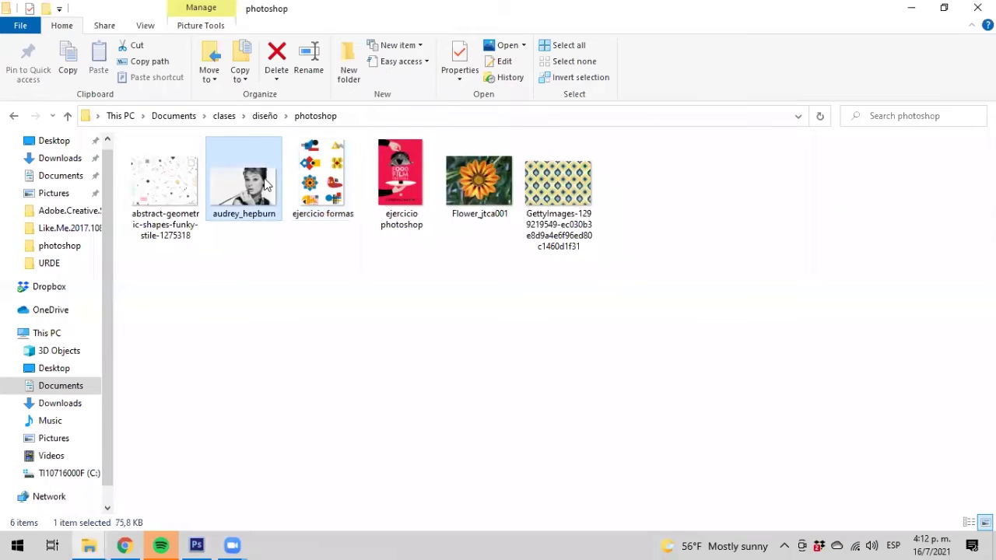
right_click(265, 182)
mouse_move(365, 383)
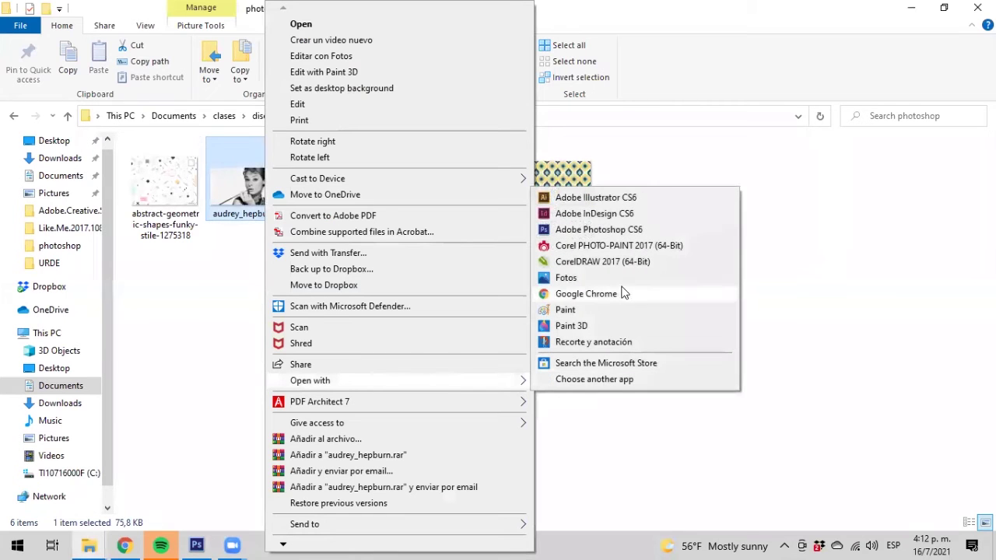
click(592, 232)
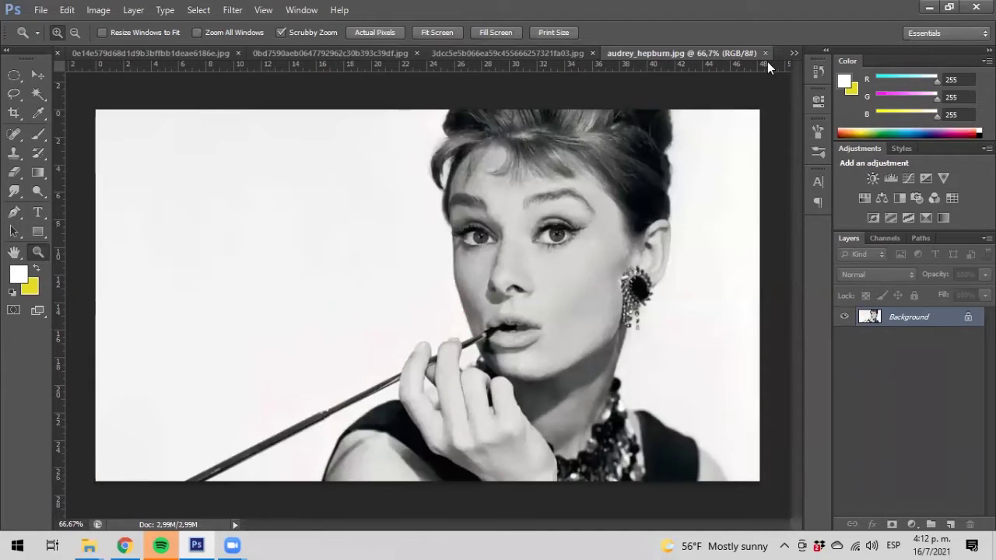
click(765, 54)
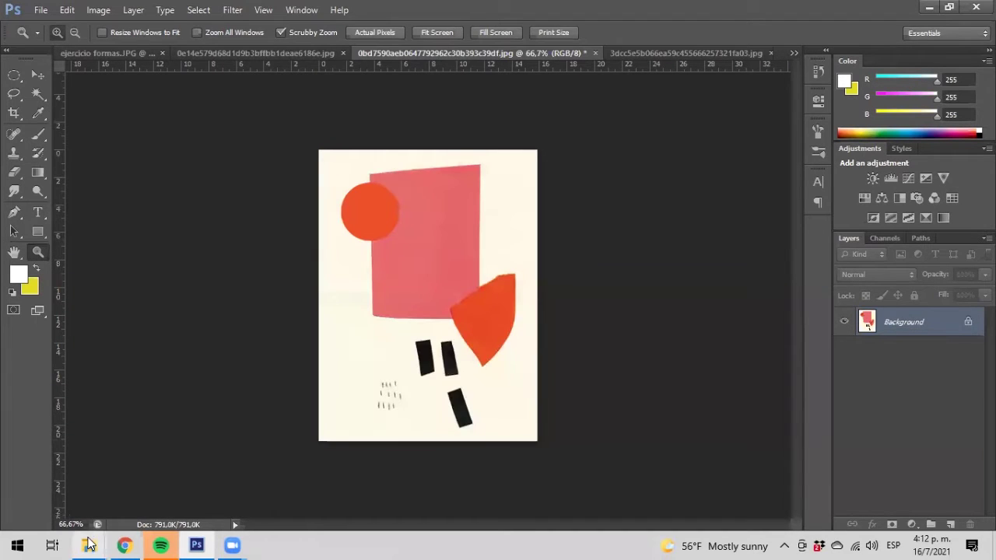
Step: Look through the image thumbnails in the URDE folder for a portrait photo suited to dodging and burning
mouse_move(89, 545)
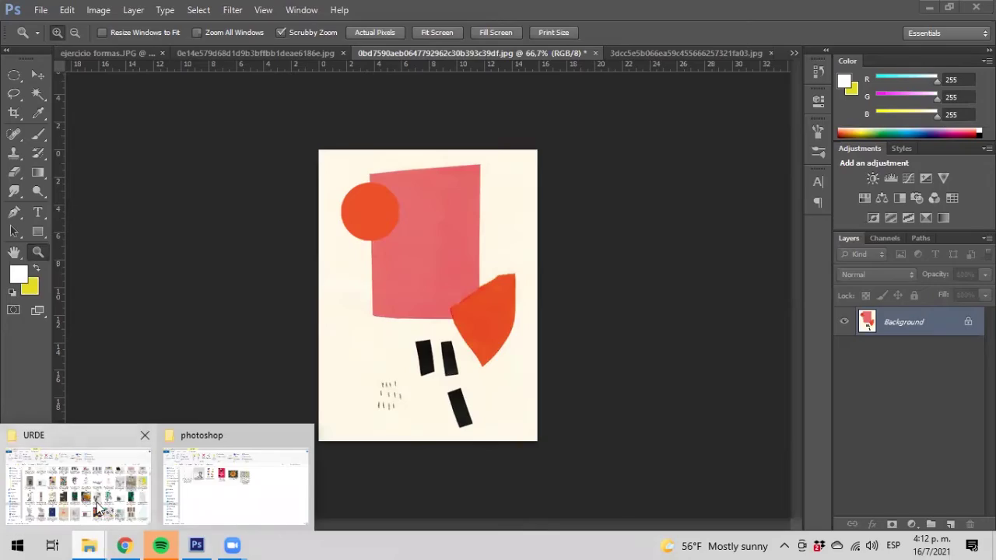
click(99, 510)
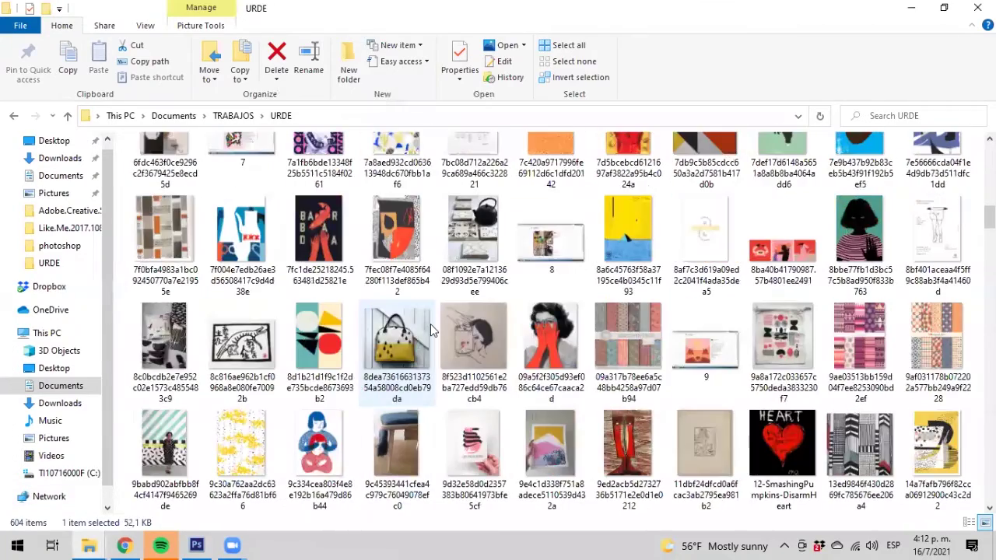
scroll(430, 324, down, 10)
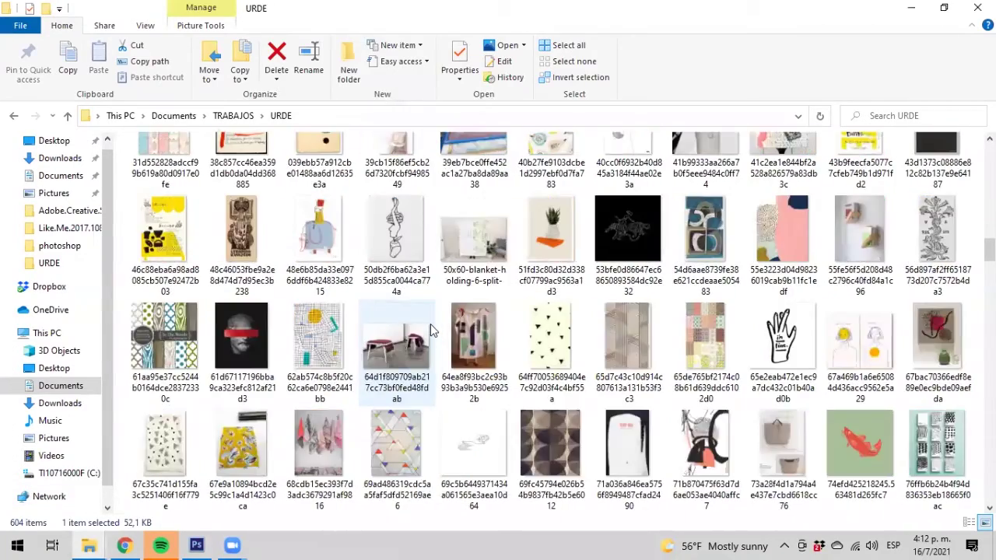
scroll(430, 323, down, 10)
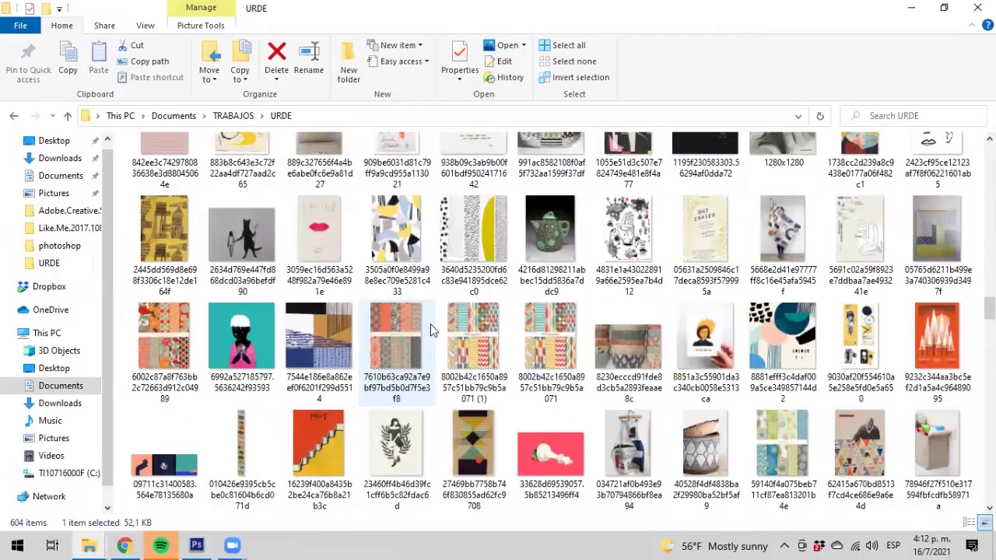
scroll(430, 323, down, 10)
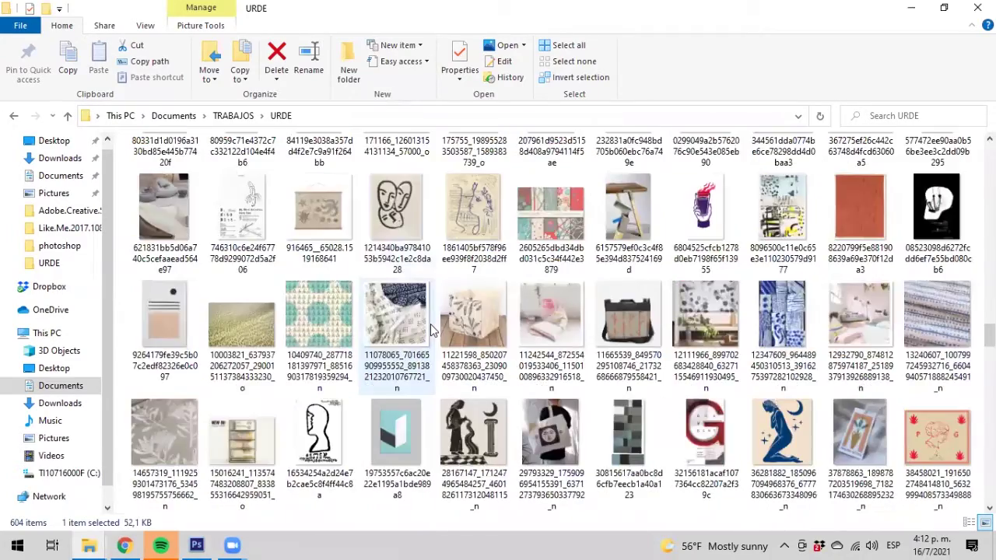
scroll(430, 329, down, 2)
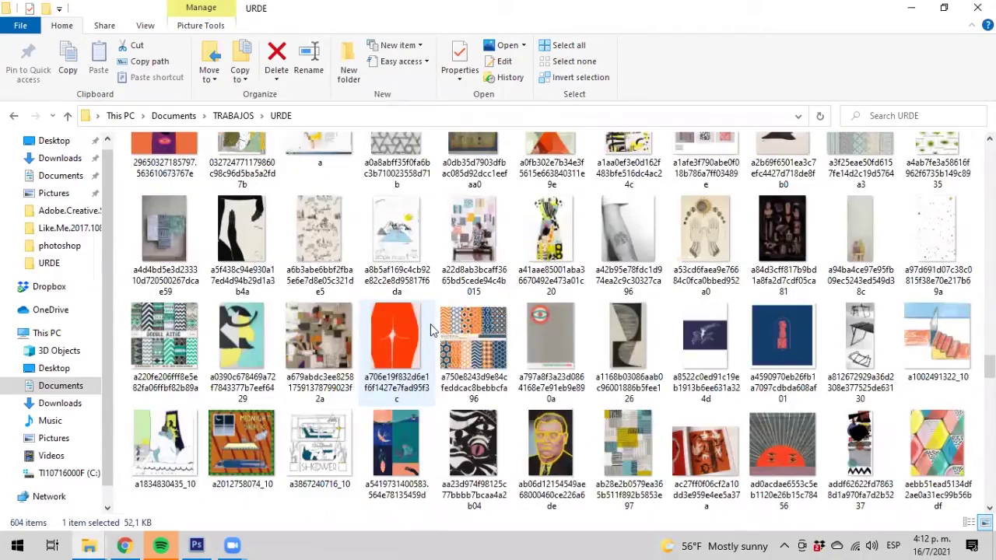
scroll(432, 329, down, 4)
scroll(430, 324, down, 10)
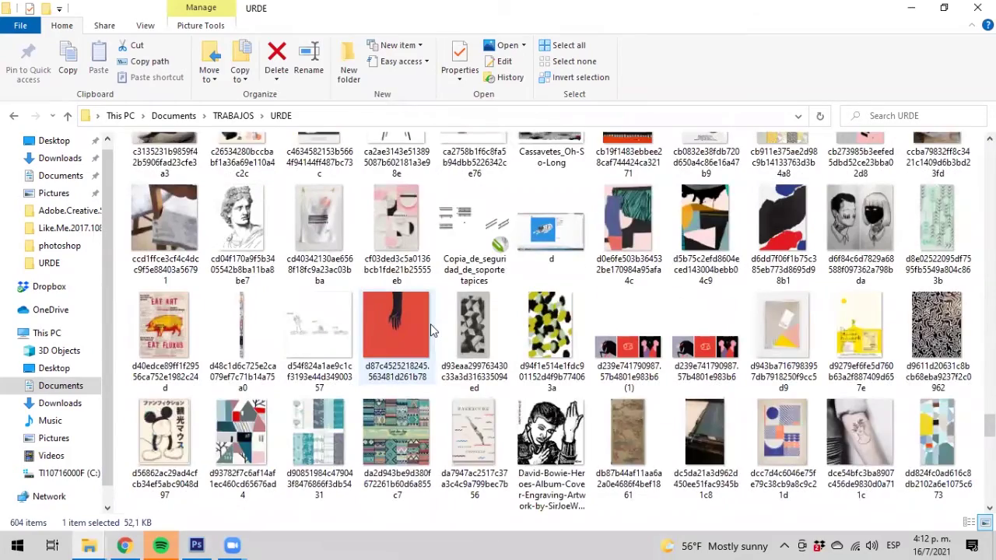
scroll(430, 324, down, 4)
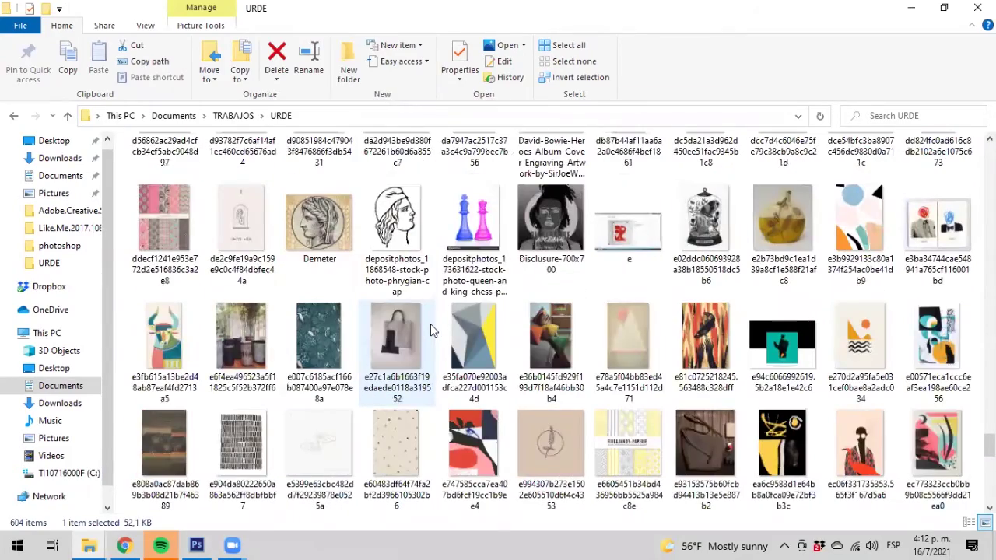
scroll(430, 323, down, 4)
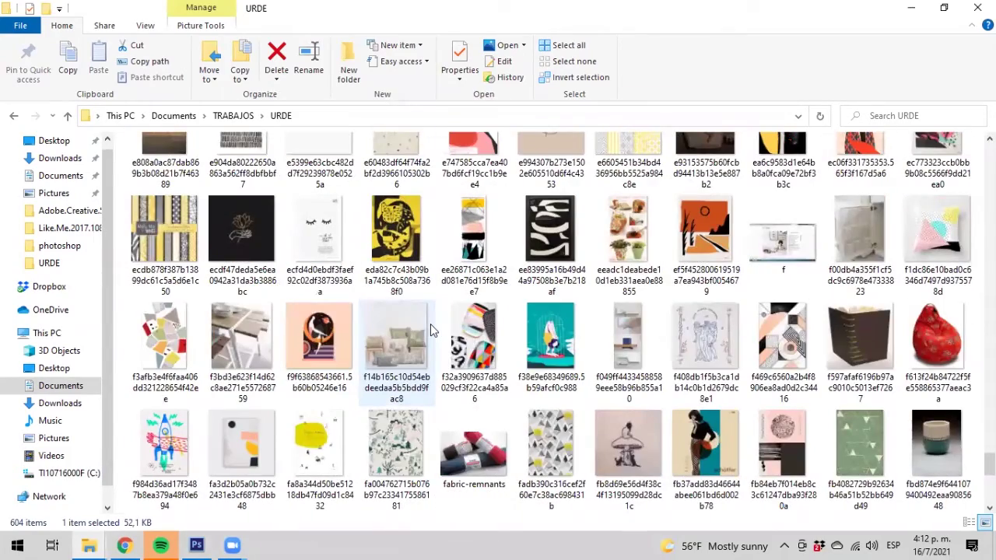
scroll(431, 324, down, 4)
scroll(430, 324, down, 1)
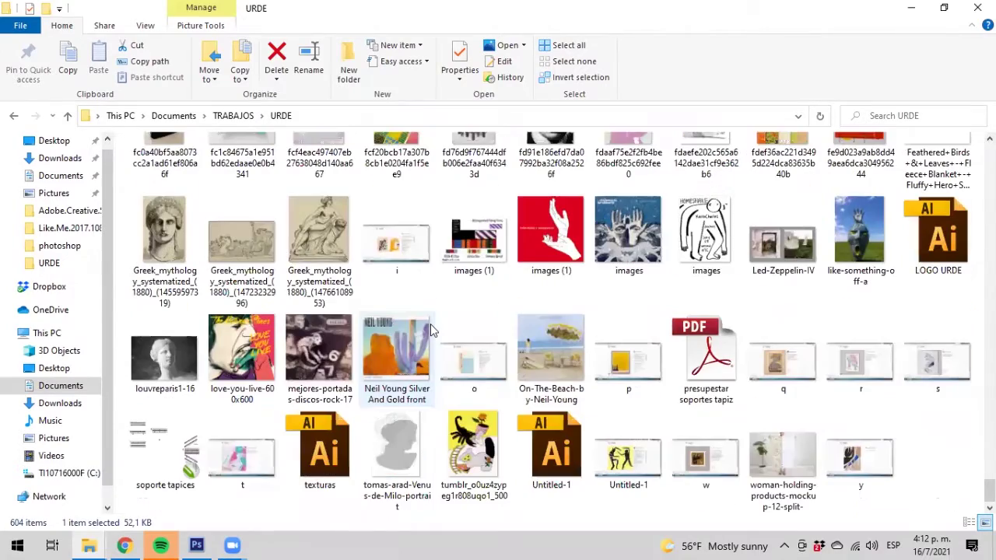
scroll(430, 329, up, 10)
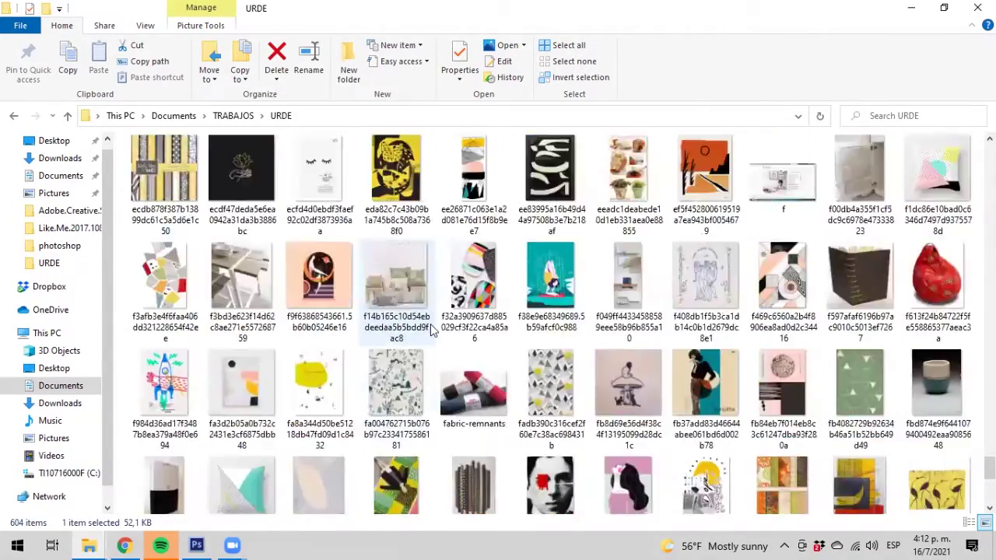
scroll(434, 331, up, 10)
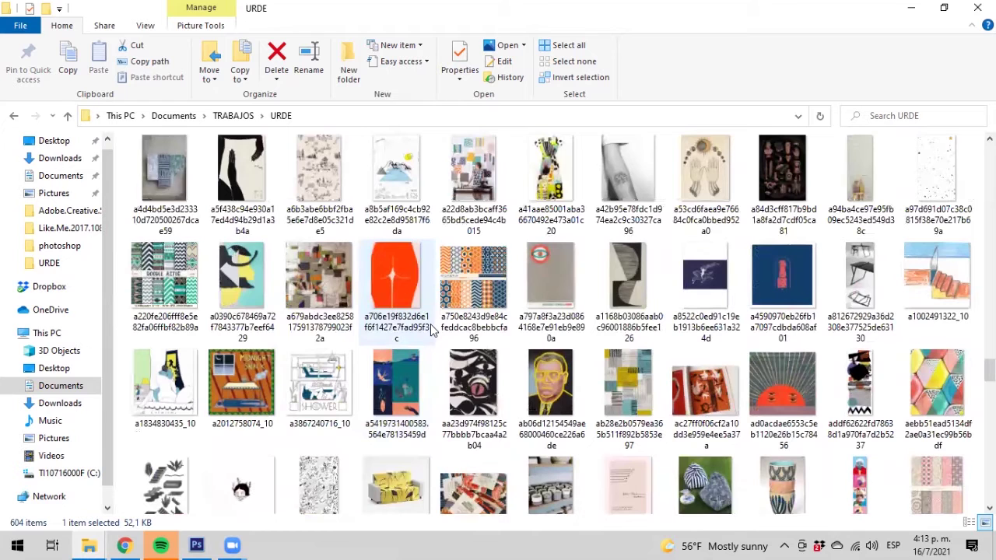
Step: Switch to Chrome and search Google Images for "retrato" in a new tab
click(126, 545)
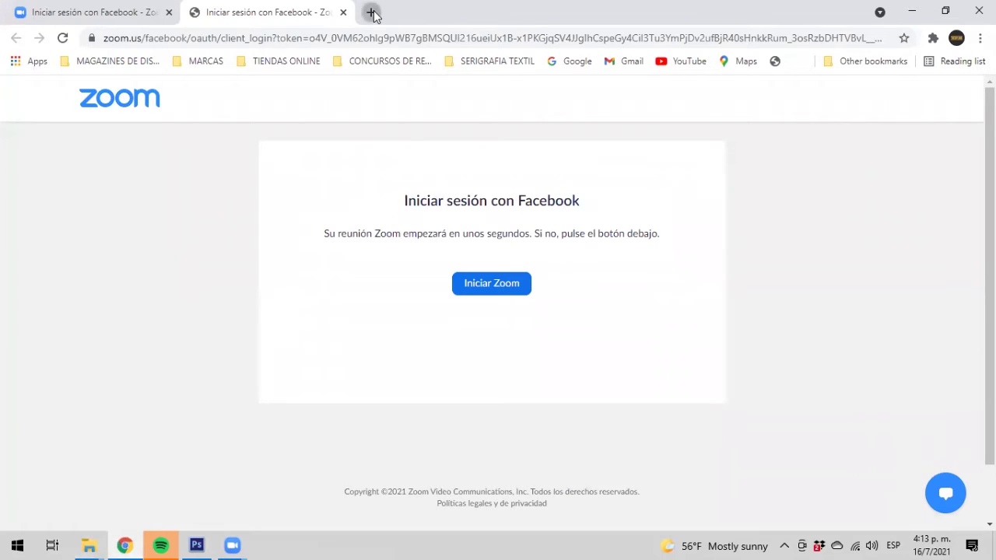
click(371, 13)
click(458, 247)
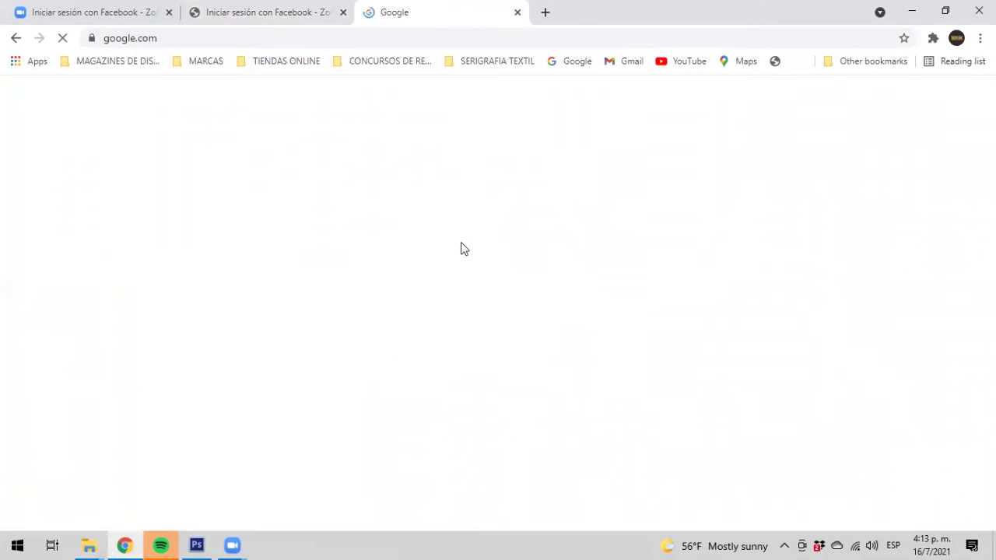
text(retrato)
key(Return)
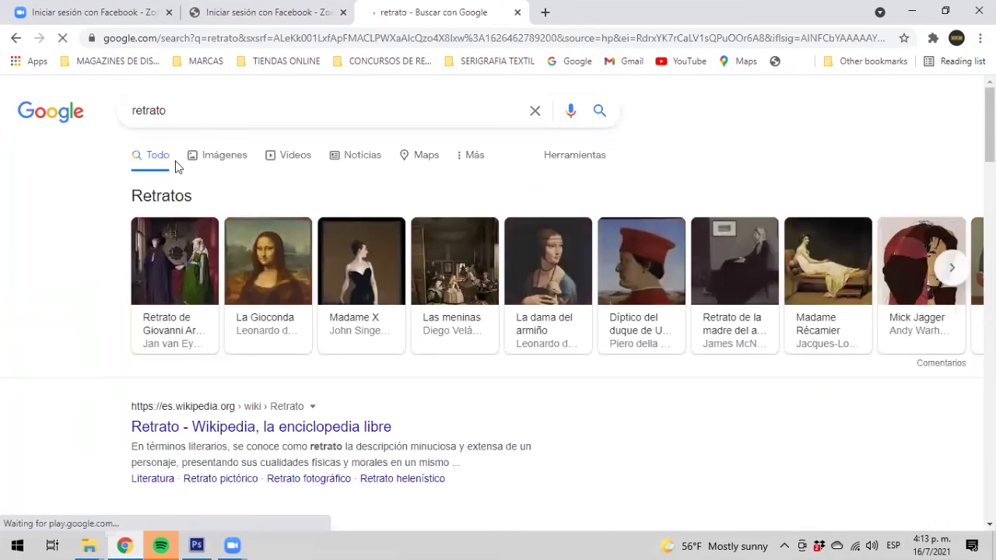
click(215, 158)
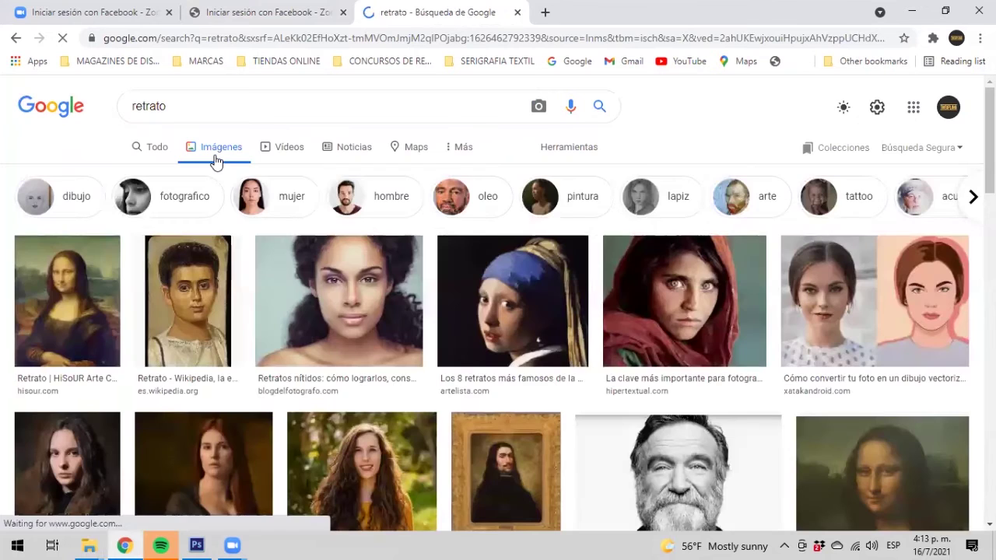
Step: Open the blogdelfotografo.com portrait of the curly-haired woman at full size in its own browser tab
click(337, 304)
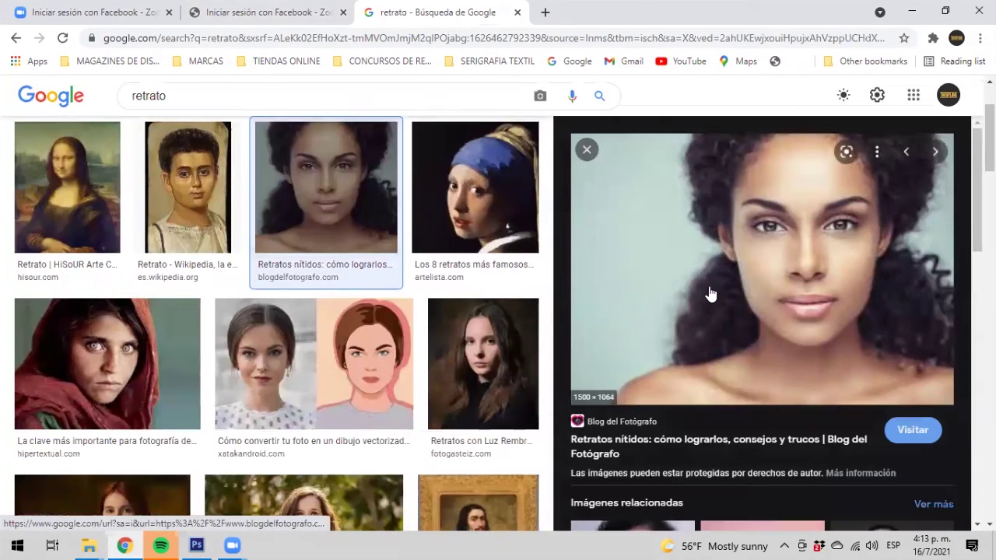
right_click(708, 290)
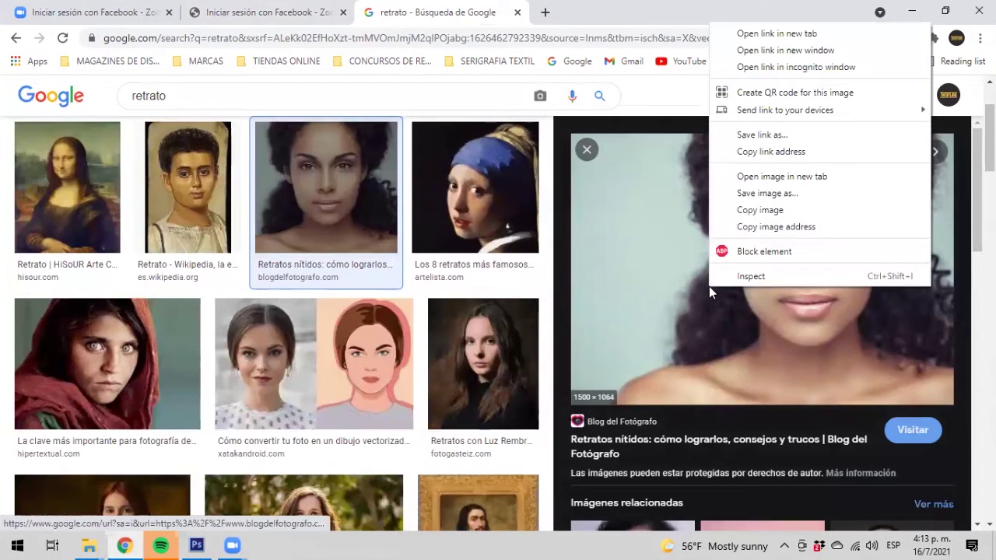
click(766, 177)
click(589, 16)
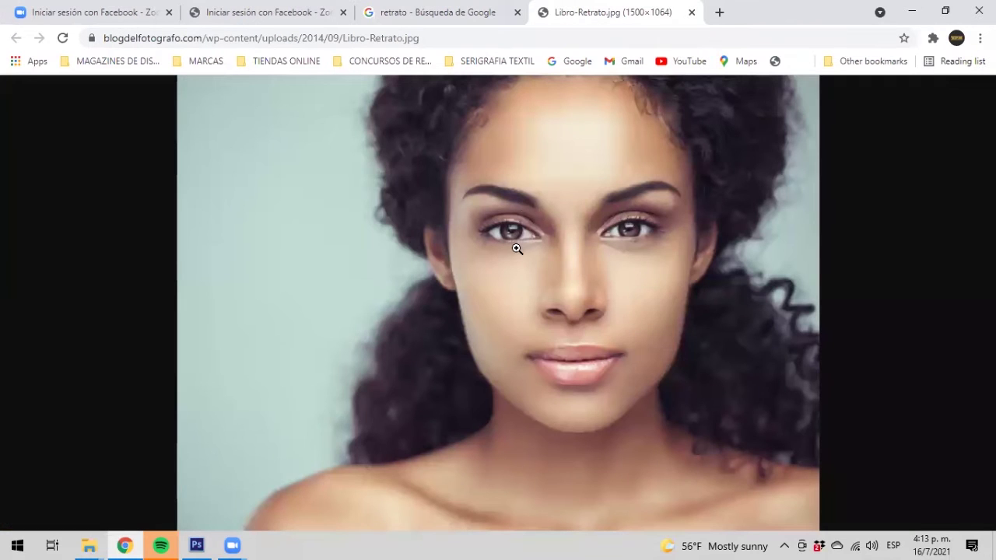
Step: Save the full-size portrait image as Libro-Retrato in the photoshop folder
click(517, 248)
right_click(516, 248)
click(557, 275)
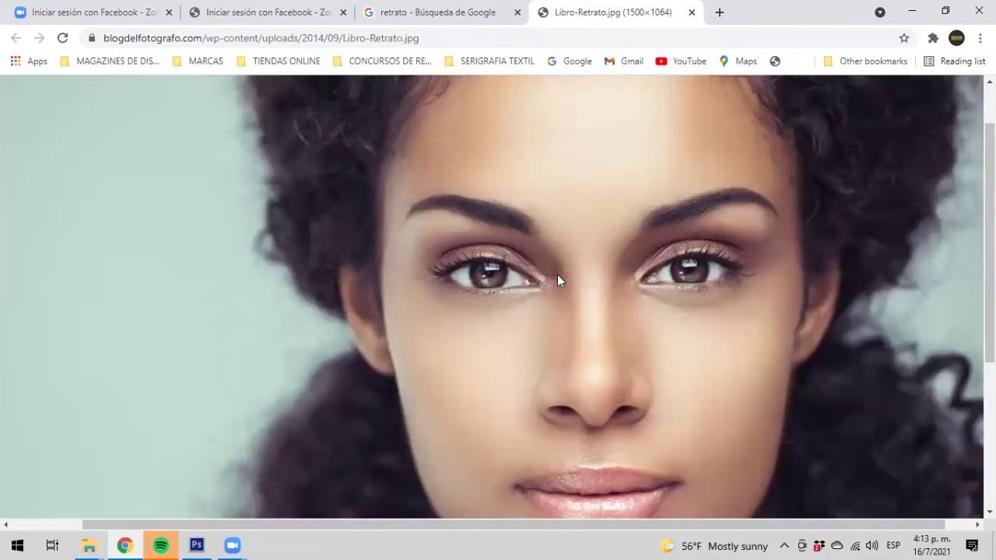
click(367, 325)
Step: Open Libro-Retrato from the photoshop folder in Adobe Photoshop CS6
click(87, 544)
click(233, 474)
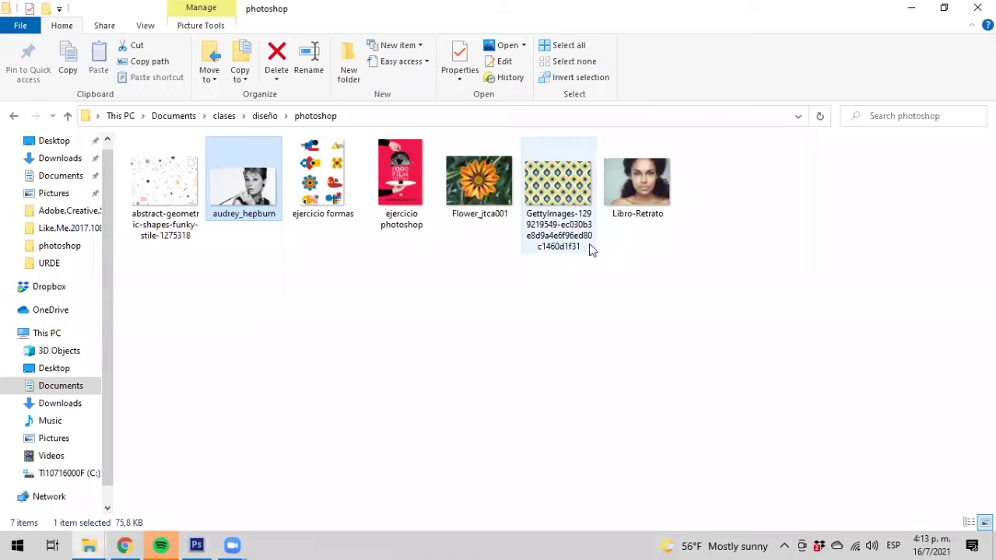
click(633, 192)
right_click(633, 191)
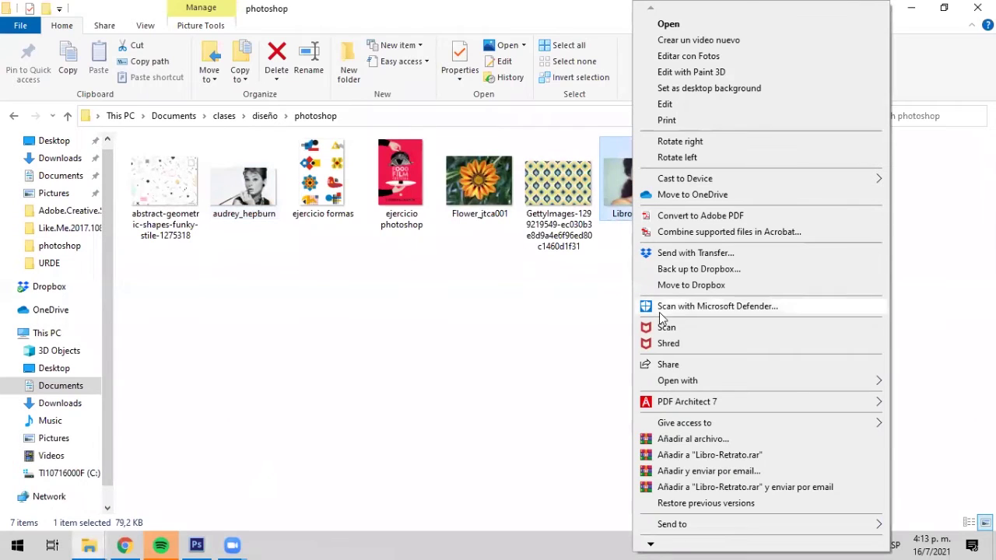
mouse_move(668, 380)
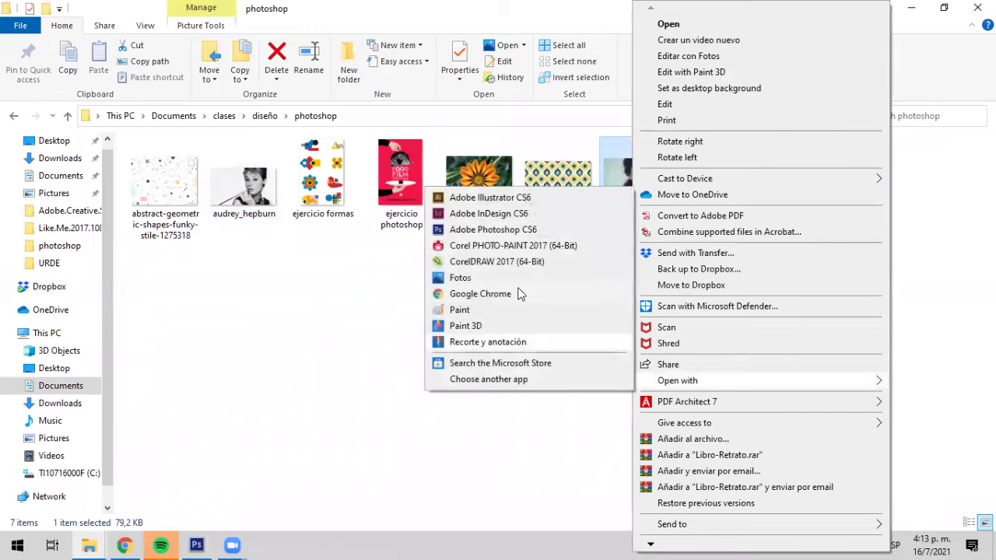
click(473, 232)
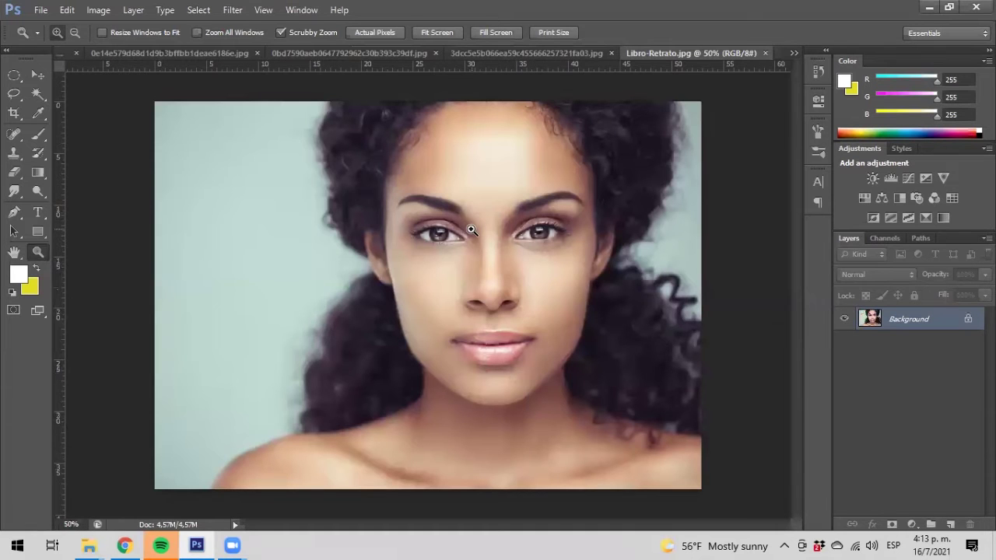
Step: Activate the Burn tool with a soft round 65 px brush at 0% hardness for work on the woman's face at 100%
click(520, 276)
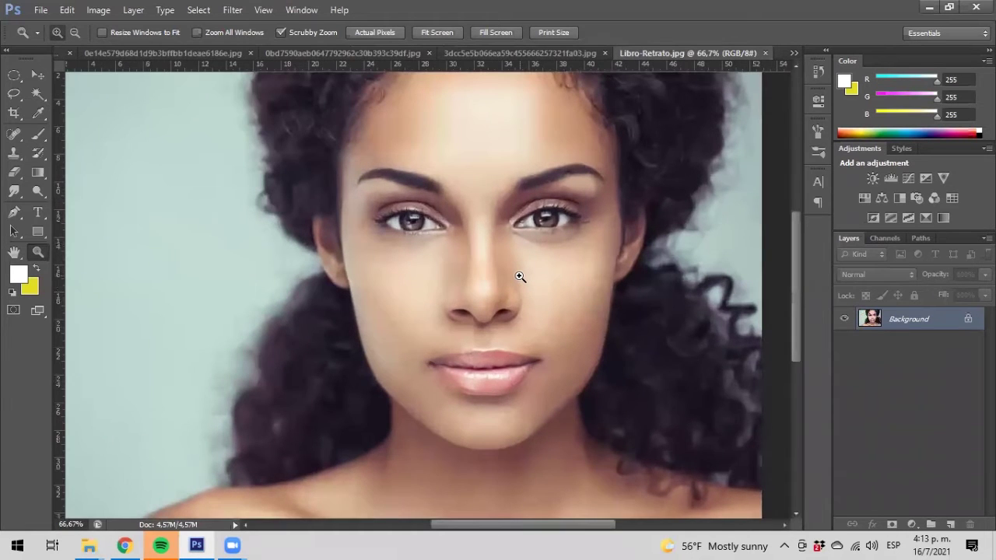
click(519, 277)
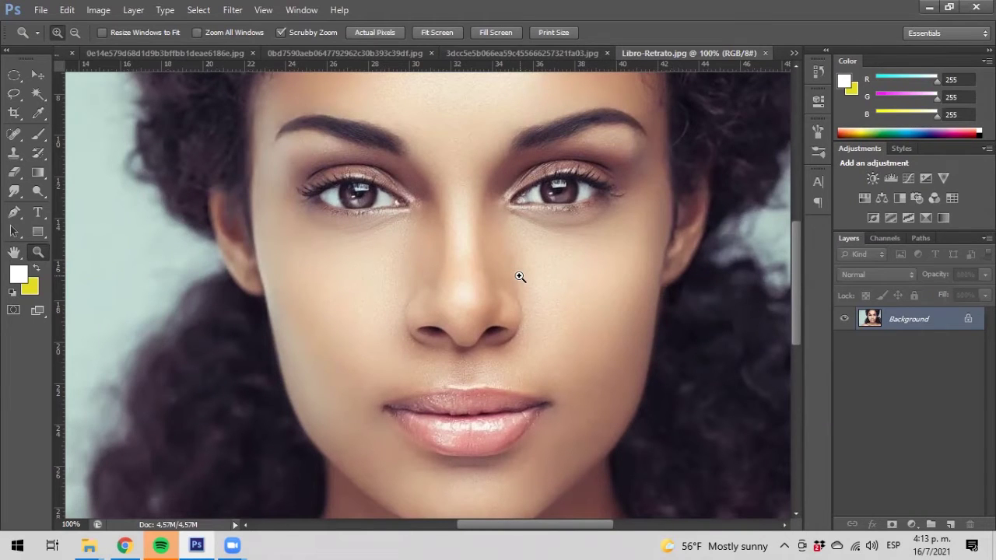
click(39, 188)
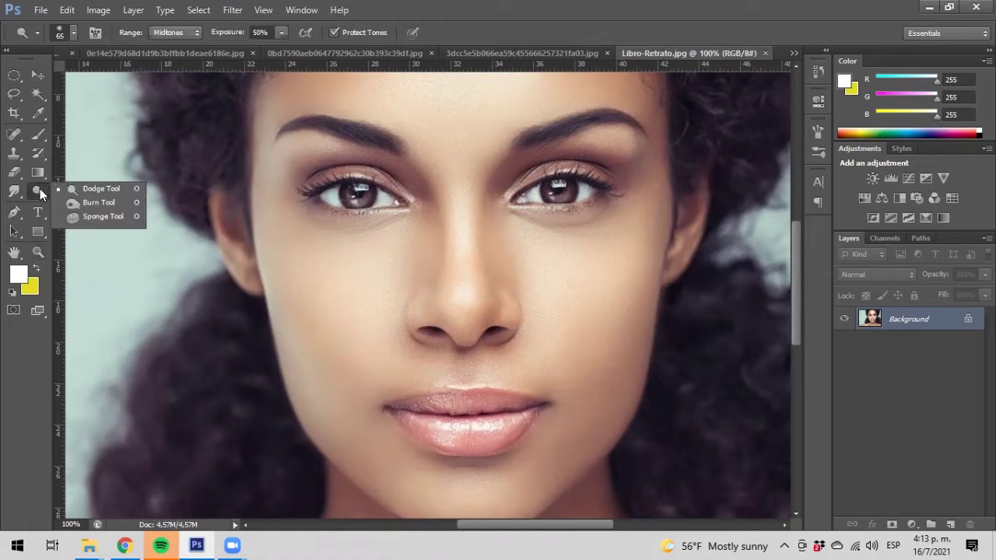
click(102, 202)
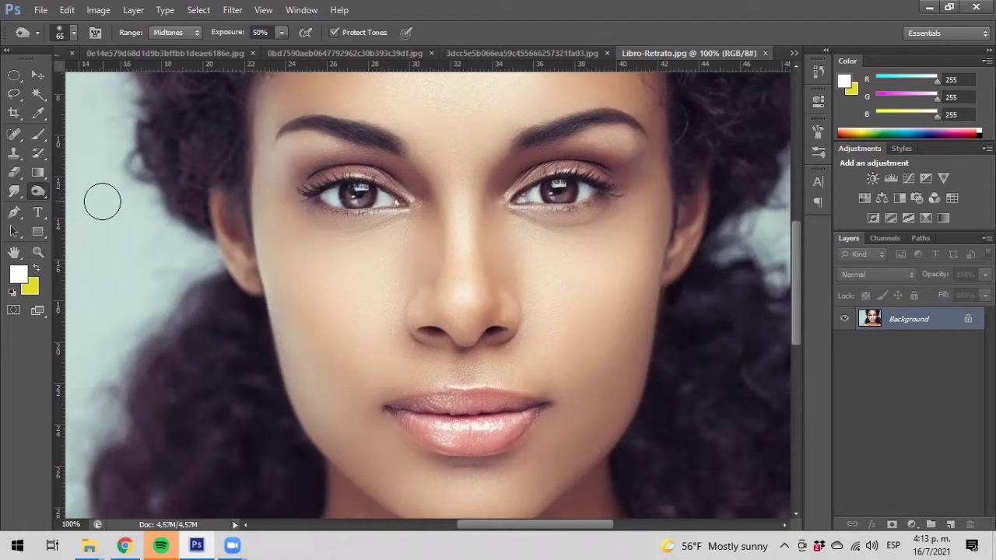
click(74, 32)
click(28, 143)
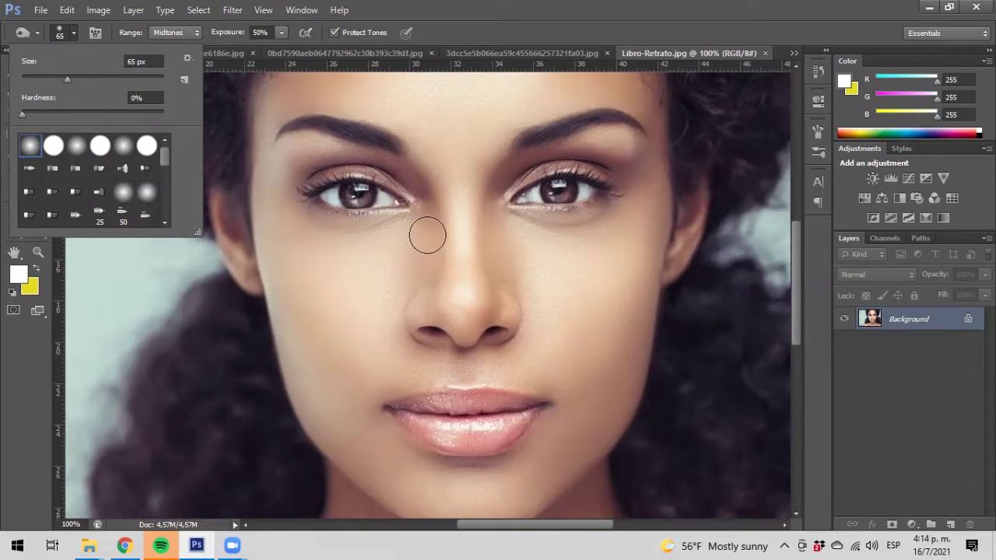
click(542, 18)
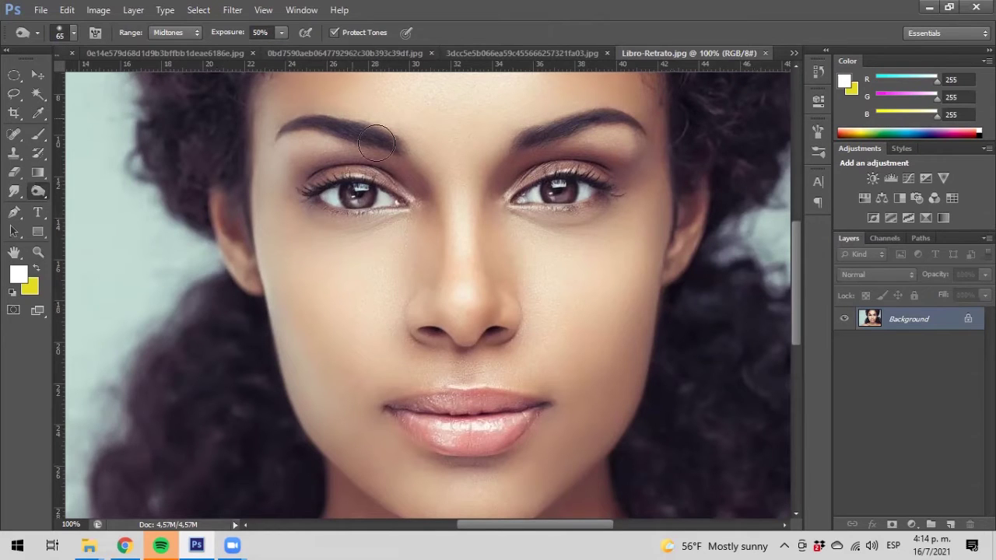
Step: Darken both sides of the woman's nose with Burn strokes, undoing and repainting the first one
drag(428, 226, 414, 281)
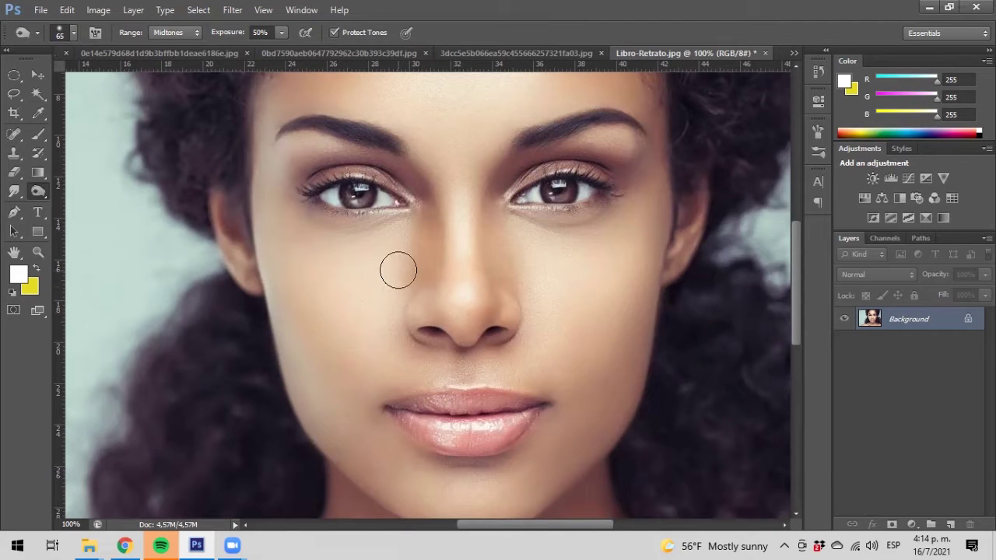
key(ctrl+z)
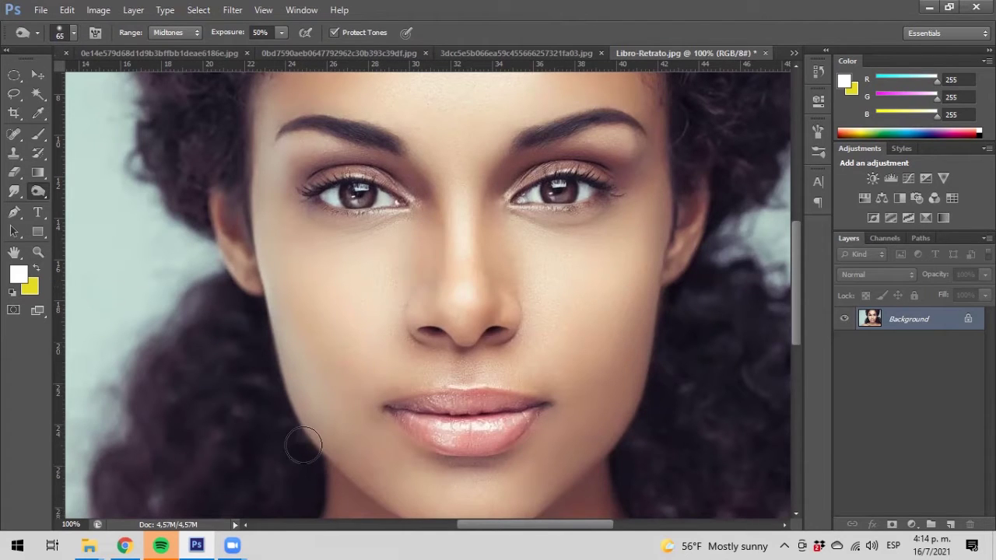
mouse_move(422, 223)
mouse_down()
mouse_move(422, 270)
mouse_move(399, 299)
mouse_up()
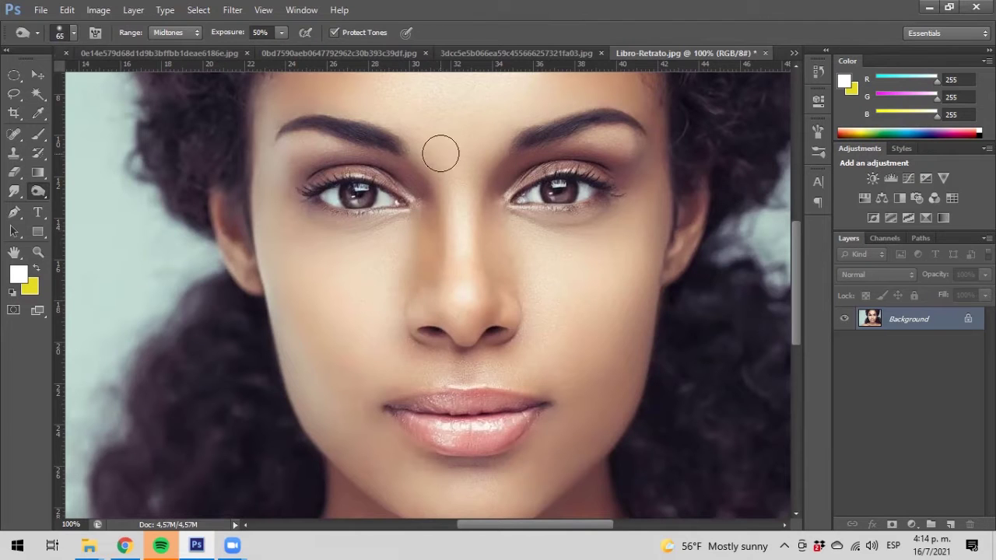
mouse_move(504, 211)
mouse_down()
mouse_move(500, 234)
mouse_move(535, 288)
mouse_up()
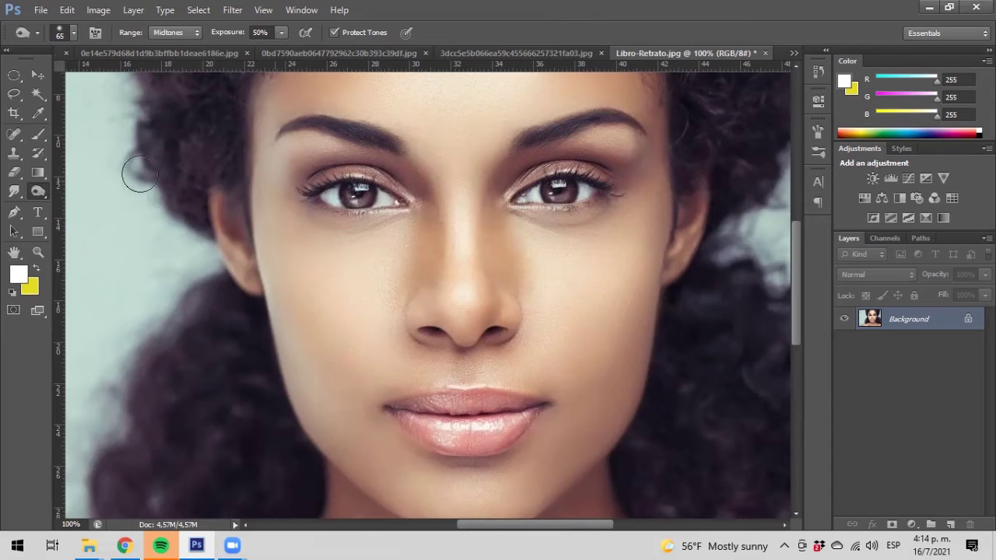
Step: Lighten the woman's forehead between the eyebrows and above the image-left eyebrow using the Dodge tool at 50% exposure
right_click(37, 192)
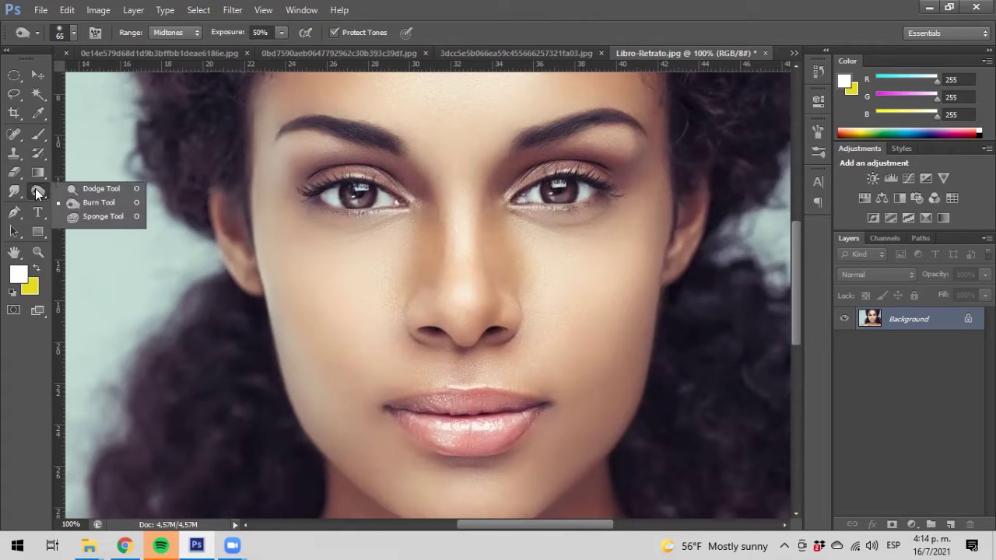
click(99, 189)
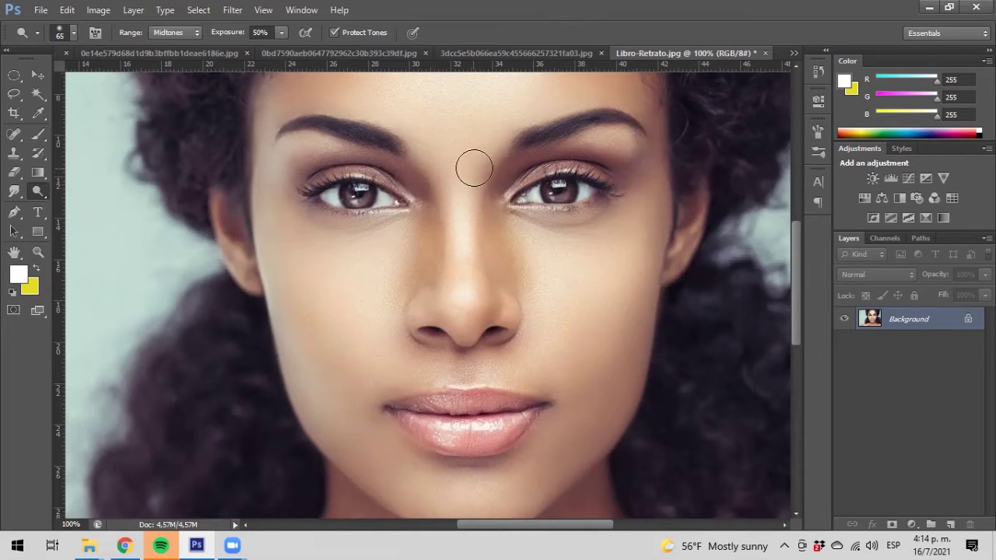
mouse_move(458, 145)
mouse_down()
mouse_move(411, 118)
mouse_move(490, 154)
mouse_move(400, 113)
mouse_move(468, 163)
mouse_move(498, 125)
mouse_move(460, 155)
mouse_move(499, 110)
mouse_move(467, 137)
mouse_move(400, 119)
mouse_up()
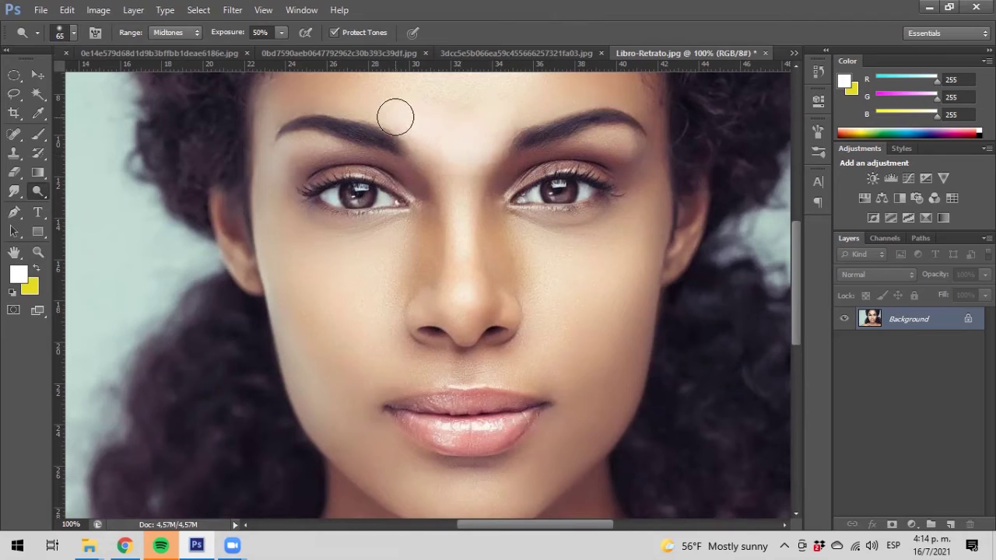
scroll(395, 117, up, 3)
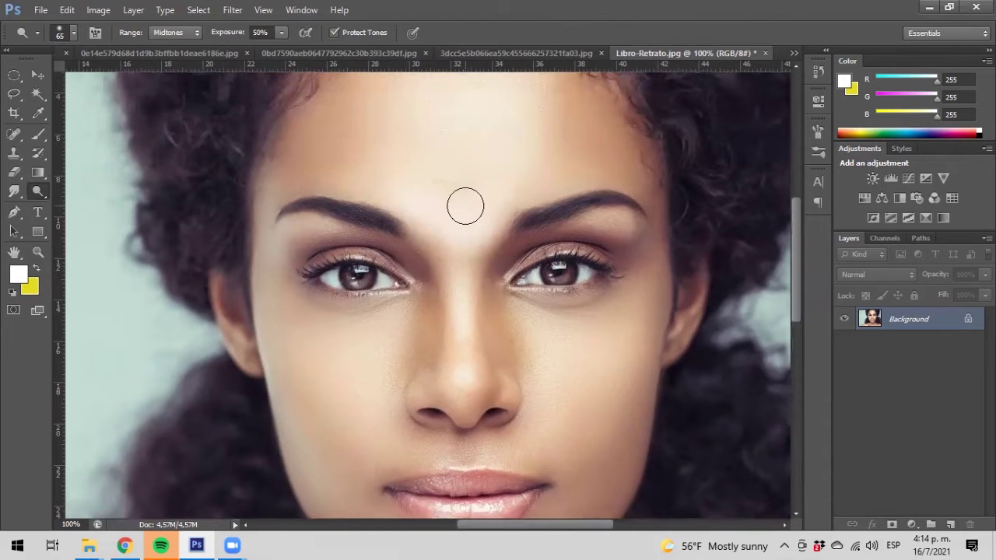
mouse_move(367, 175)
mouse_down()
mouse_move(321, 173)
mouse_move(408, 191)
mouse_move(273, 166)
mouse_move(319, 163)
mouse_move(331, 166)
mouse_move(286, 180)
mouse_move(322, 183)
mouse_move(273, 196)
mouse_move(340, 173)
mouse_move(437, 203)
mouse_move(267, 151)
mouse_move(345, 145)
mouse_move(410, 183)
mouse_move(343, 153)
mouse_move(293, 152)
mouse_move(346, 121)
mouse_move(436, 130)
mouse_move(458, 148)
mouse_move(345, 135)
mouse_move(383, 143)
mouse_move(433, 191)
mouse_up()
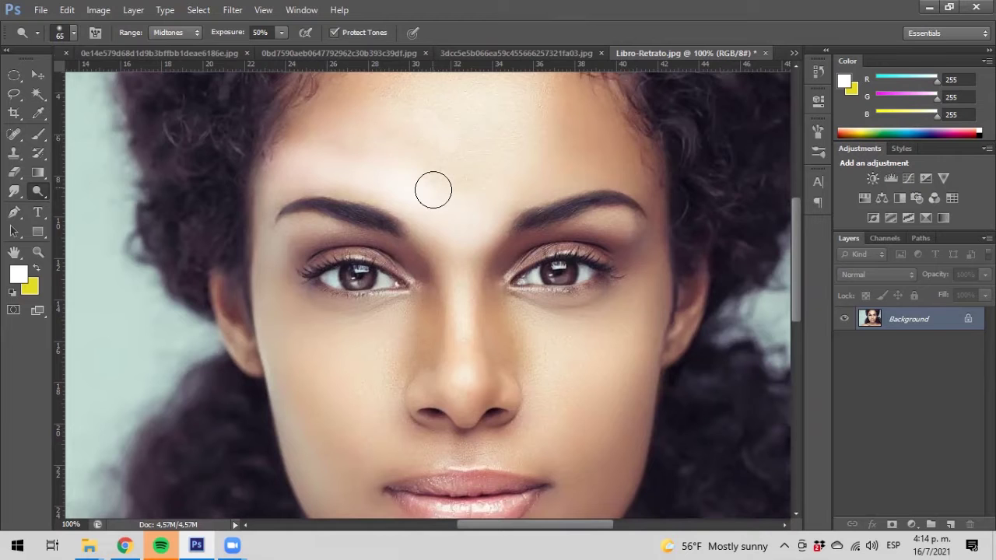
Step: Set the Dodge exposure to 26% and lighten the upper forehead along the hairline on the image-left side
scroll(433, 190, down, 2)
scroll(424, 179, up, 1)
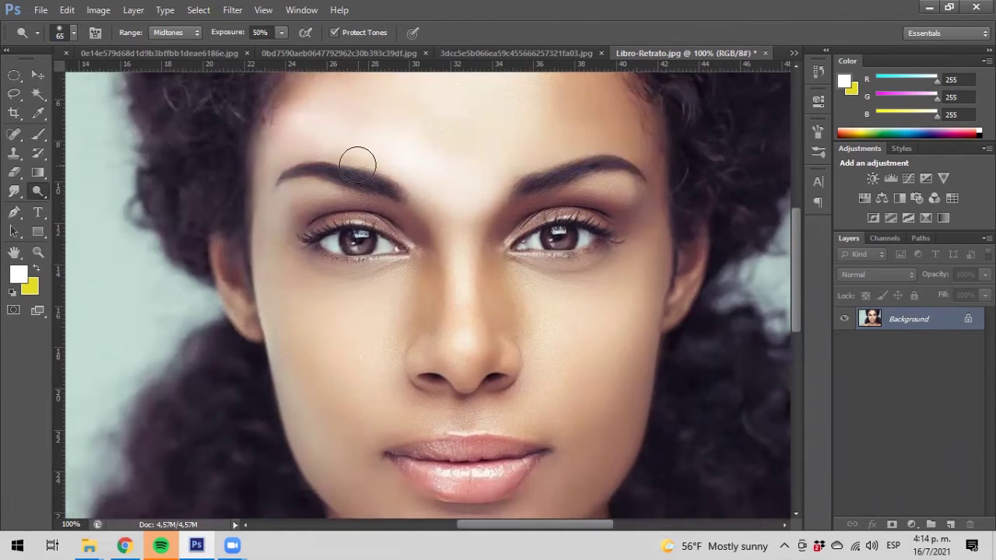
scroll(355, 163, up, 1)
click(283, 32)
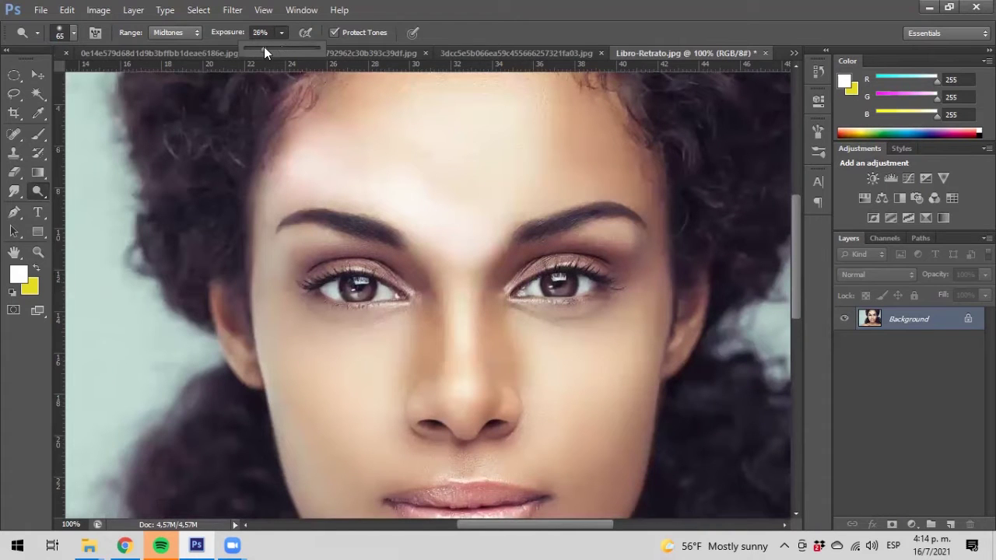
click(289, 138)
mouse_move(306, 118)
mouse_down()
mouse_move(337, 115)
mouse_move(347, 124)
mouse_move(332, 117)
mouse_move(376, 113)
mouse_move(288, 116)
mouse_up()
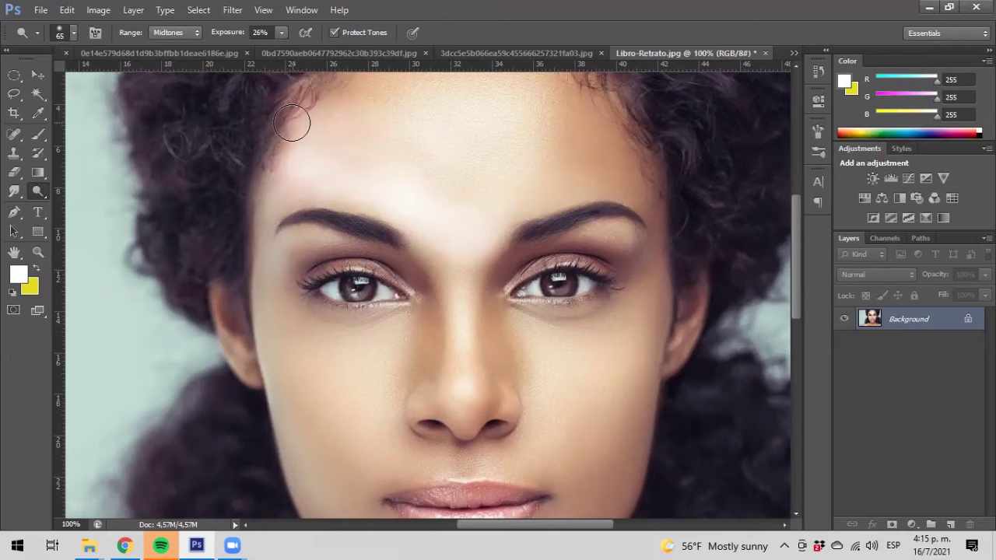
Step: Darken the woman's cheeks below both cheekbones with Burn tool strokes at 50% exposure, working at 100%
click(39, 252)
alt+click(319, 274)
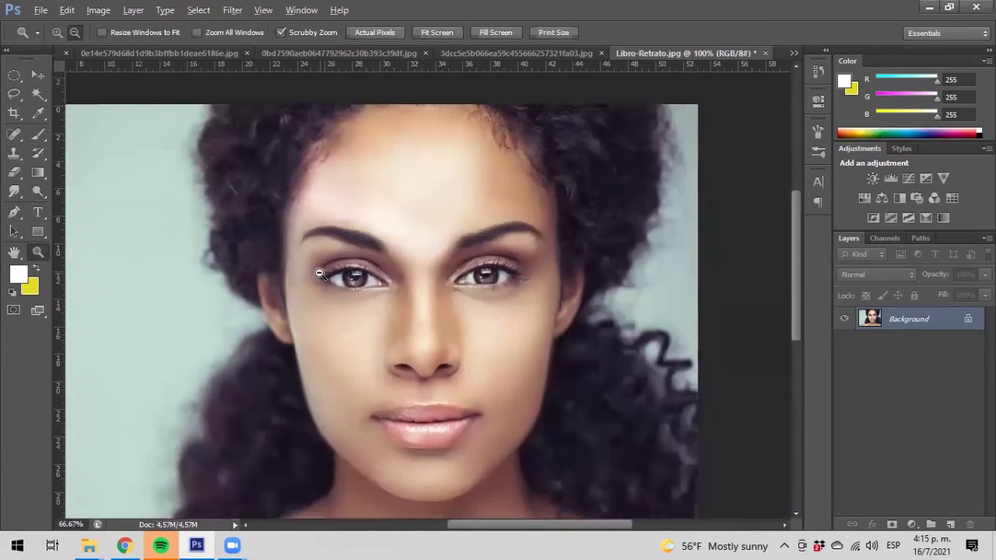
alt+click(319, 273)
click(535, 296)
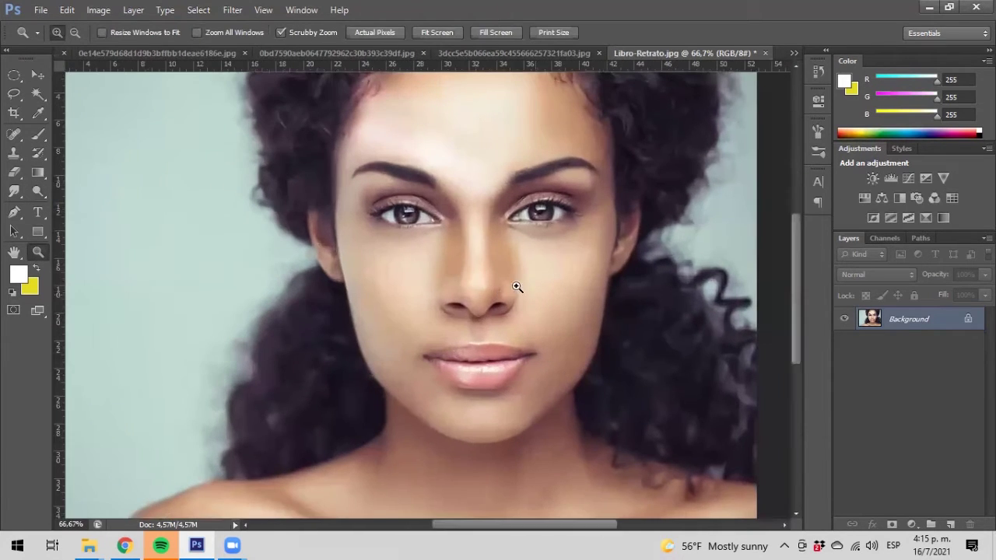
click(597, 318)
scroll(598, 317, down, 4)
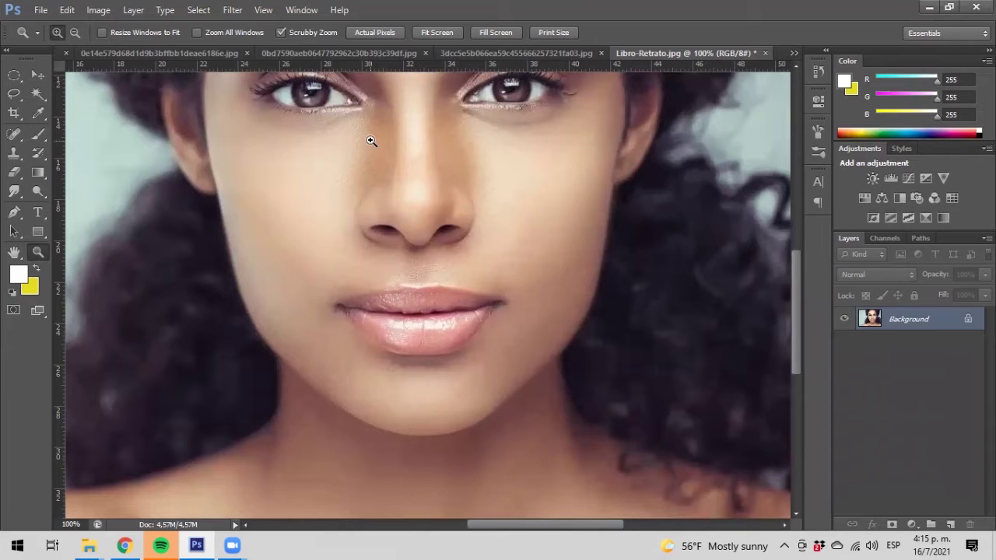
click(35, 191)
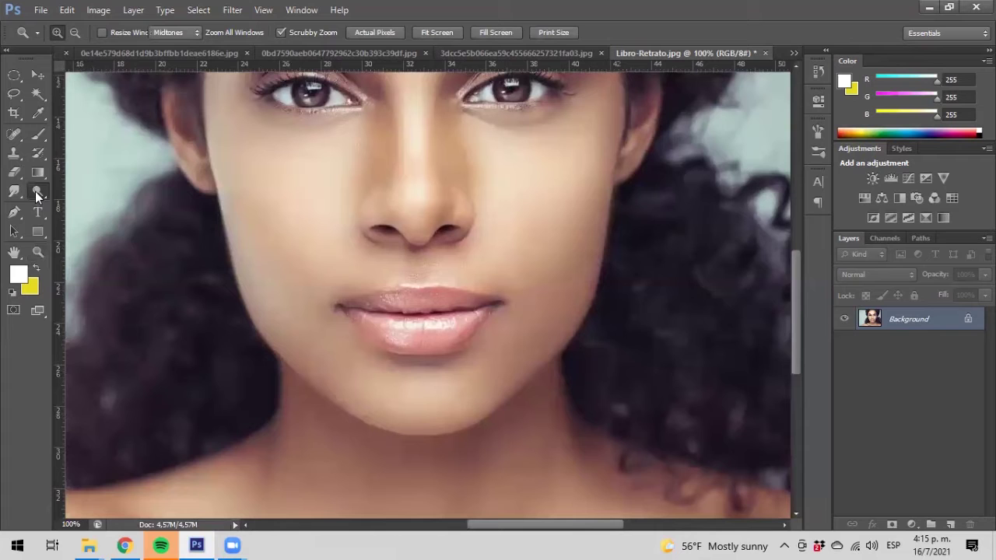
click(79, 204)
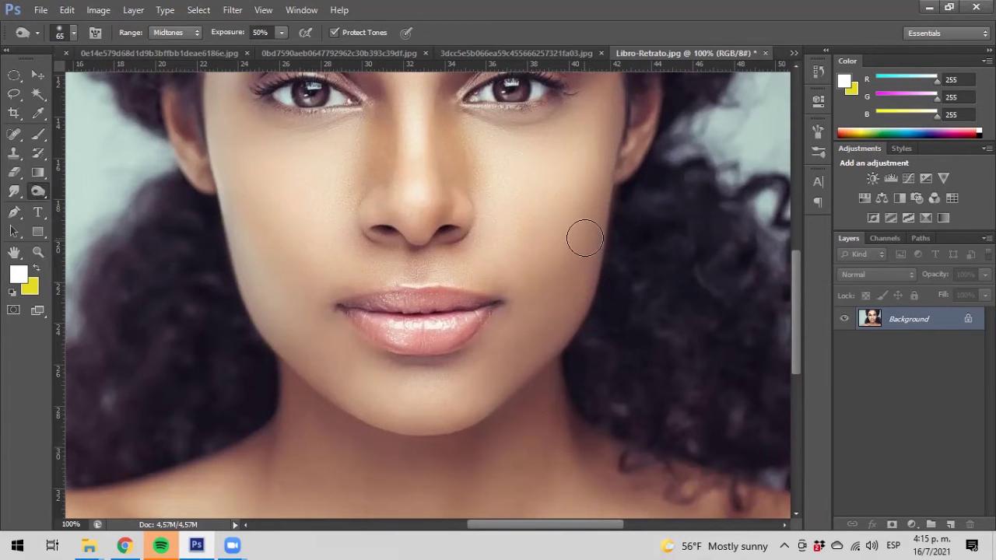
drag(599, 204, 524, 275)
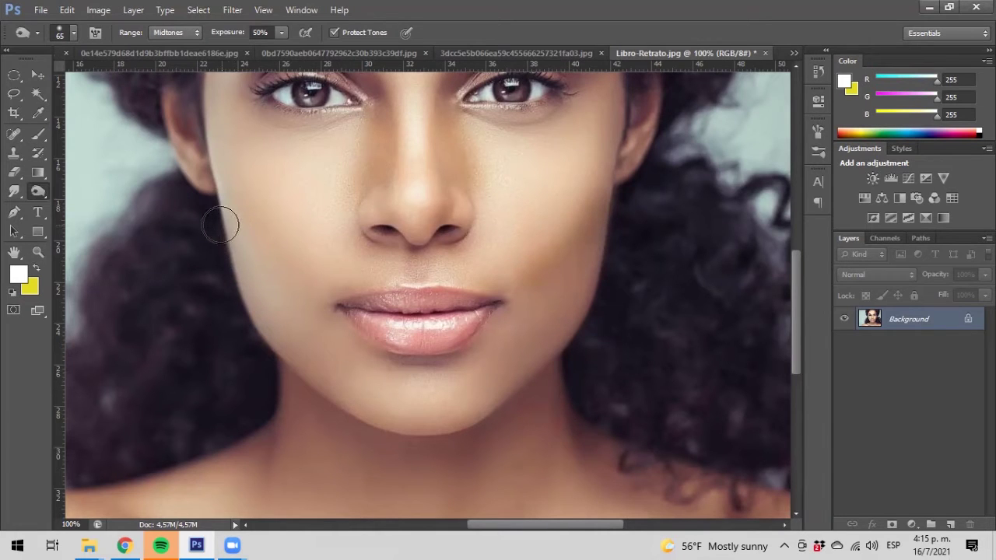
drag(215, 218, 271, 276)
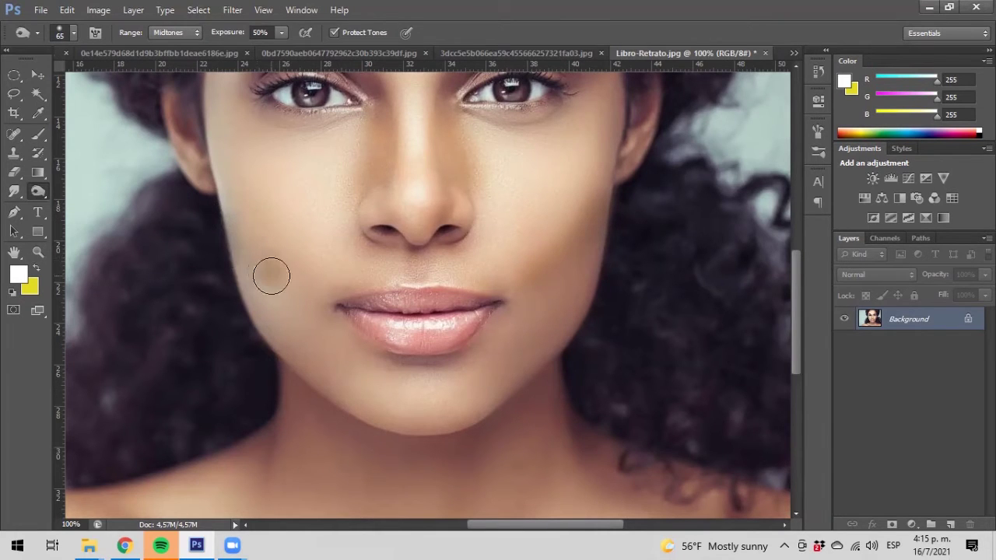
mouse_move(210, 207)
mouse_down()
mouse_move(263, 286)
mouse_move(222, 249)
mouse_move(256, 329)
mouse_up()
Step: Try to darken the outer edge of the image-right cheek with a Burn stroke, and undo that stroke
mouse_move(626, 204)
mouse_down()
mouse_move(558, 298)
mouse_move(498, 349)
mouse_move(597, 256)
mouse_up()
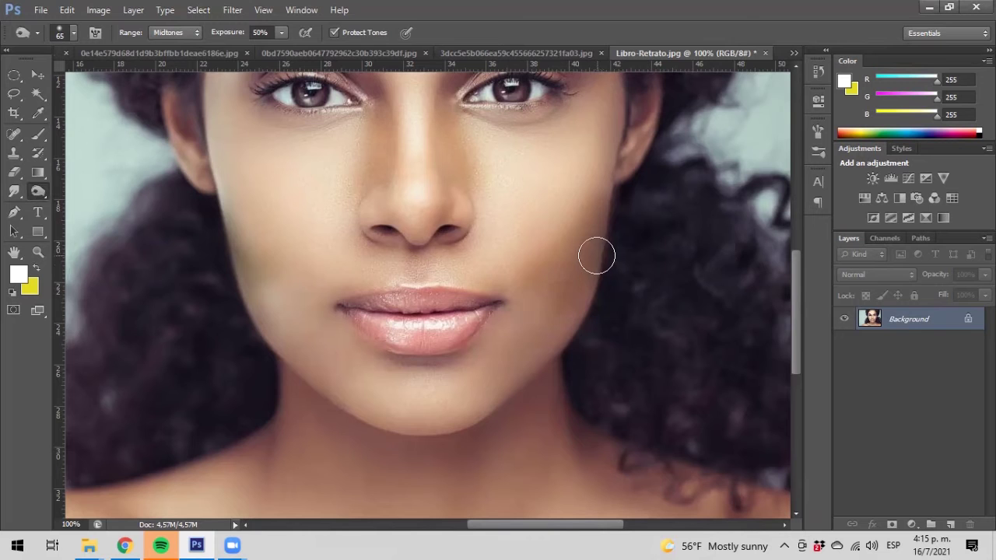
right_click(596, 256)
scroll(560, 350, up, 5)
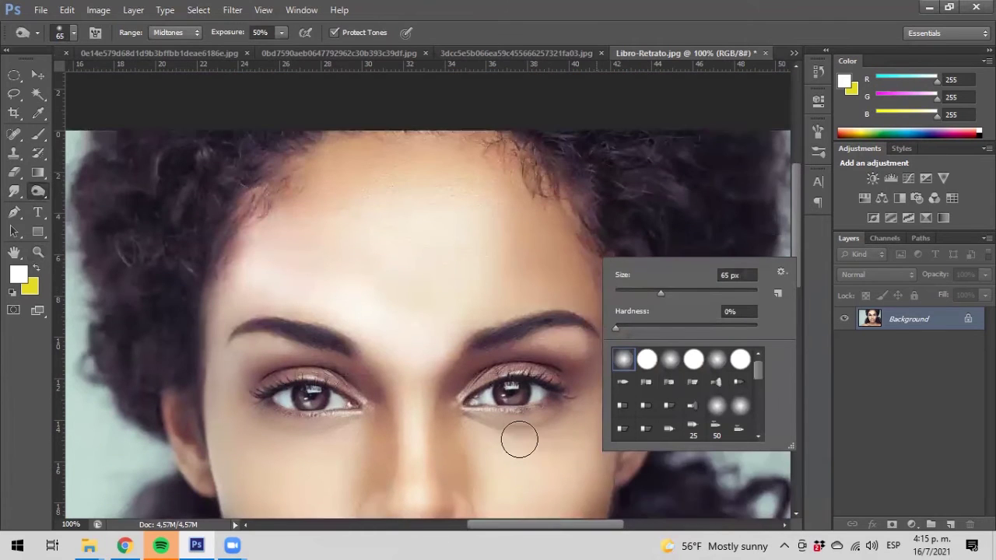
click(518, 440)
scroll(518, 438, down, 8)
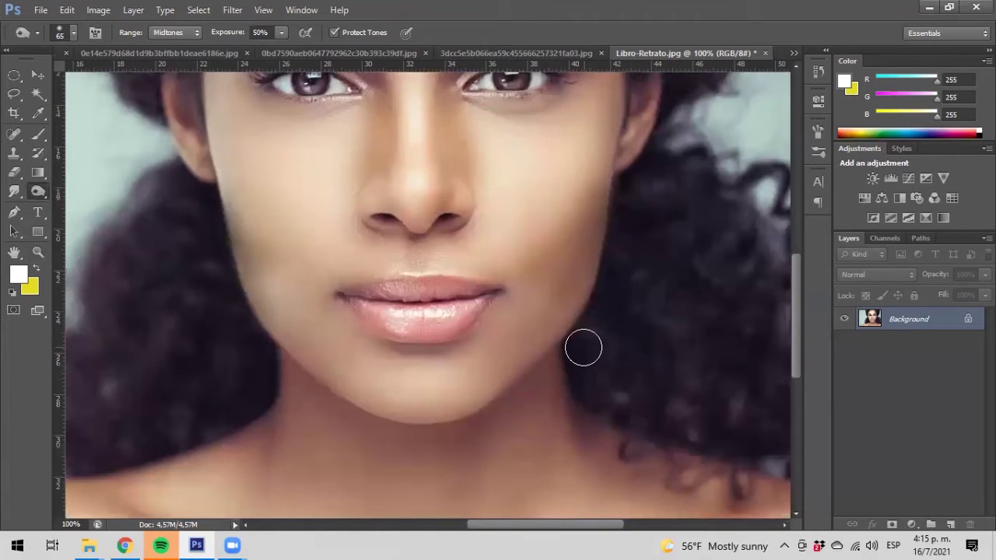
key(ctrl+z)
Step: Darken the image-right jawline and the neck shadow under the chin with Burn strokes at 50% exposure
mouse_move(608, 221)
mouse_down()
mouse_move(577, 324)
mouse_move(494, 399)
mouse_move(551, 357)
mouse_move(542, 371)
mouse_move(466, 429)
mouse_move(470, 410)
mouse_move(572, 365)
mouse_move(612, 324)
mouse_move(632, 288)
mouse_move(514, 416)
mouse_move(476, 434)
mouse_move(422, 438)
mouse_move(507, 420)
mouse_move(582, 366)
mouse_move(544, 451)
mouse_up()
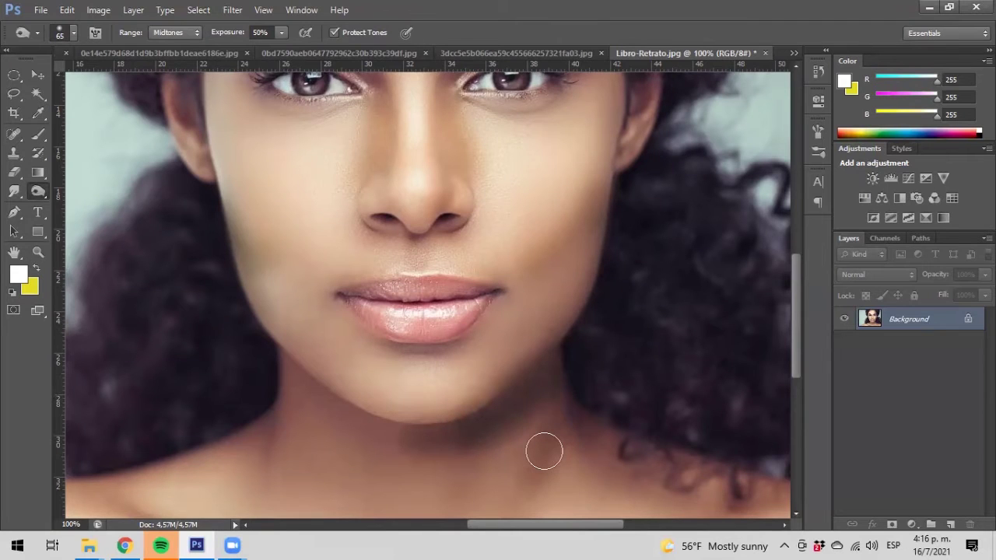
scroll(553, 400, down, 3)
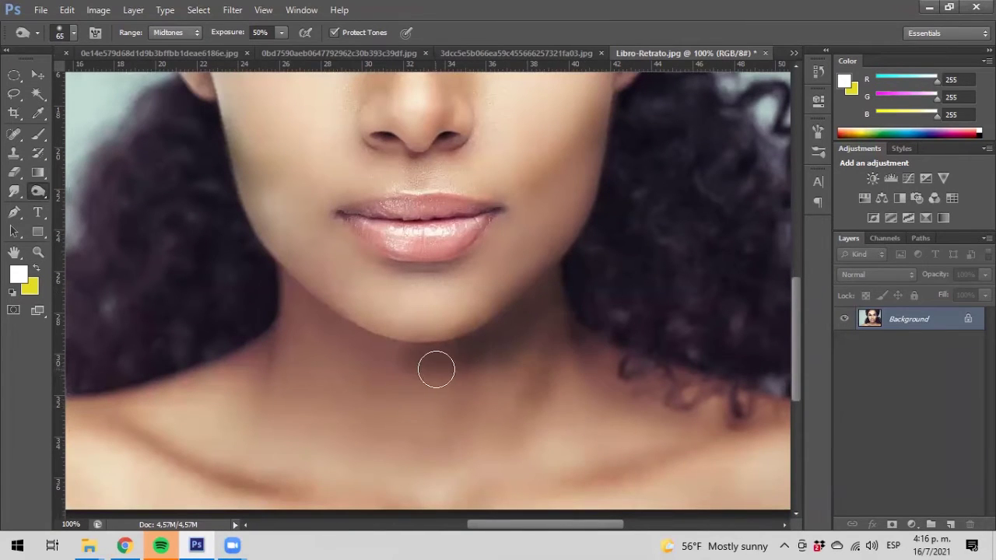
drag(437, 370, 658, 335)
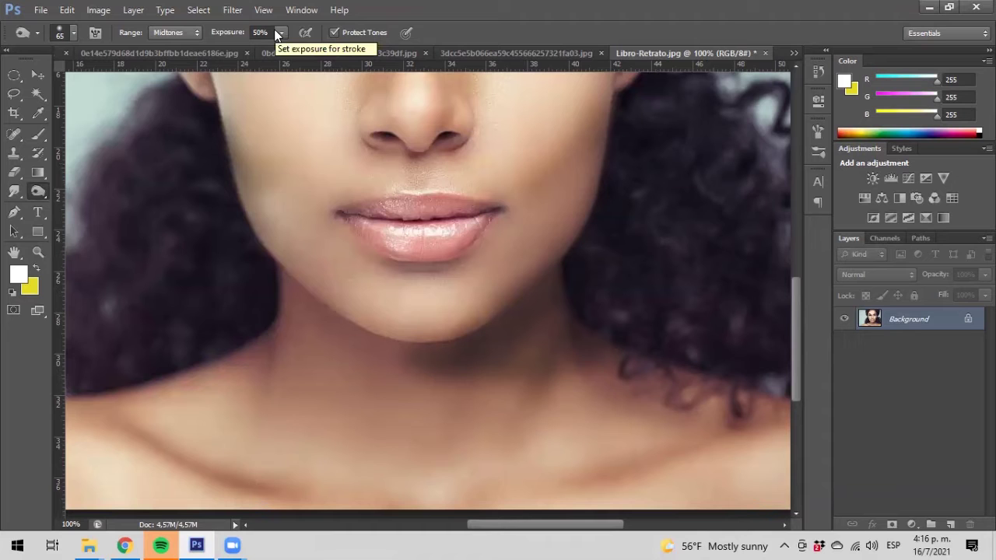
click(38, 252)
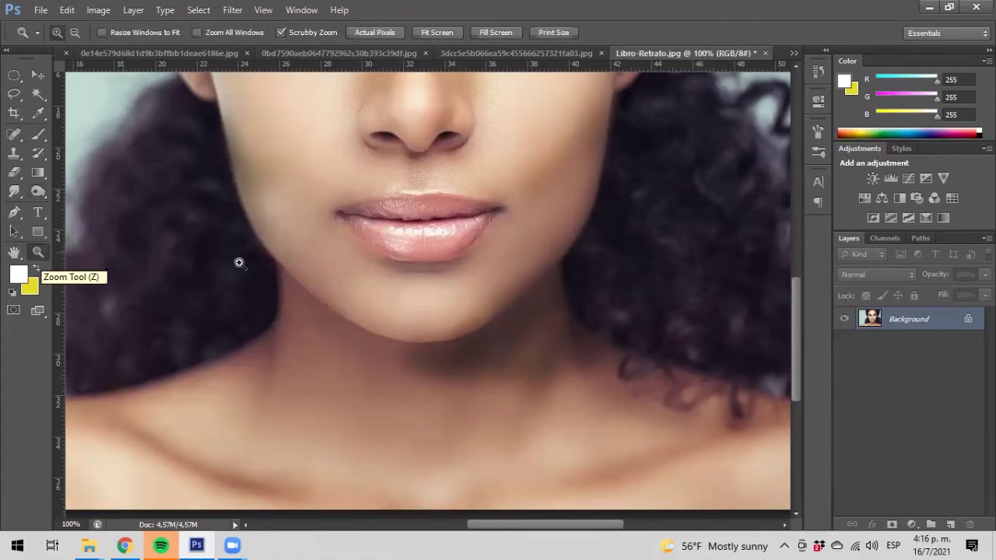
alt+click(403, 289)
alt+click(403, 289)
alt+click(403, 289)
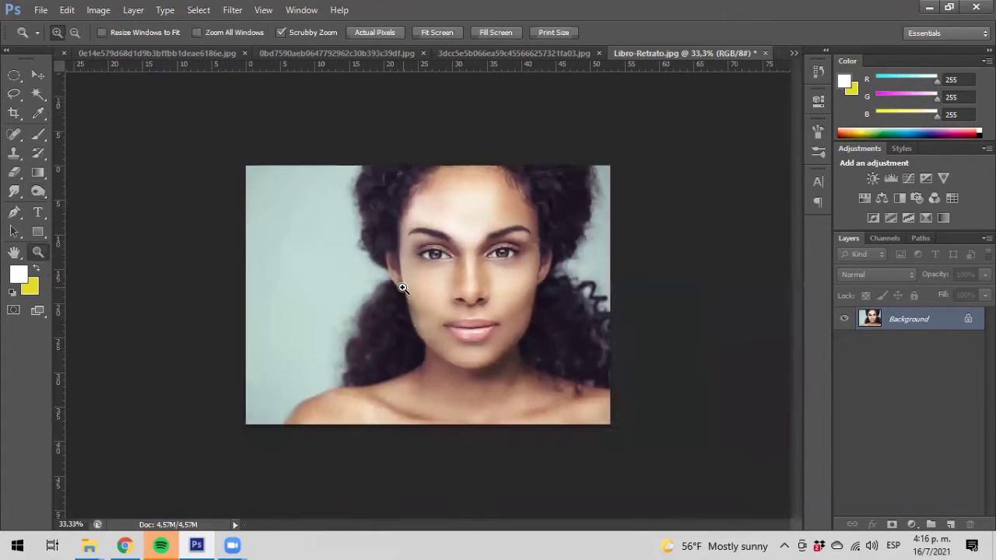
key(alt)
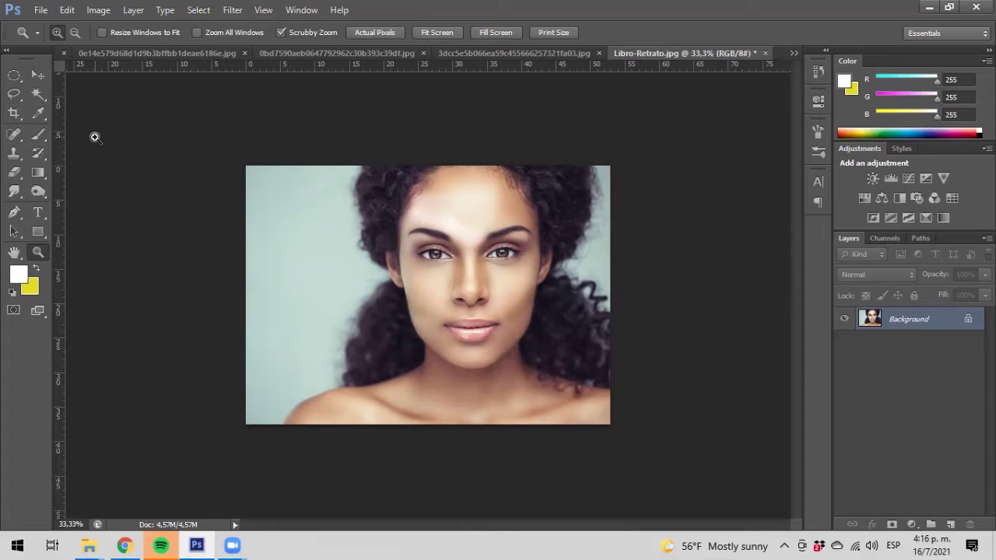
Step: Close the orange and magenta gradient image without saving its changes and switch to ejercicio formas.JPG
click(147, 48)
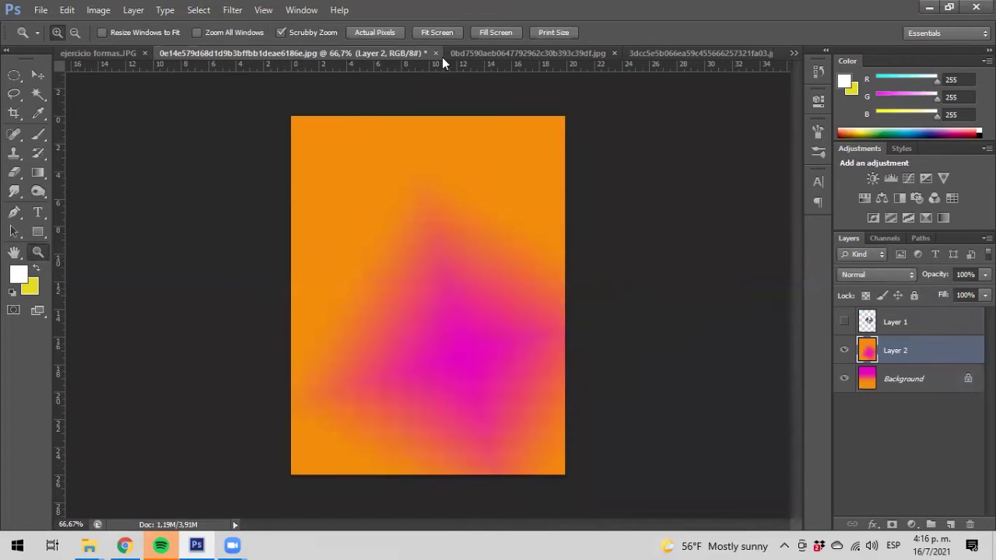
click(436, 52)
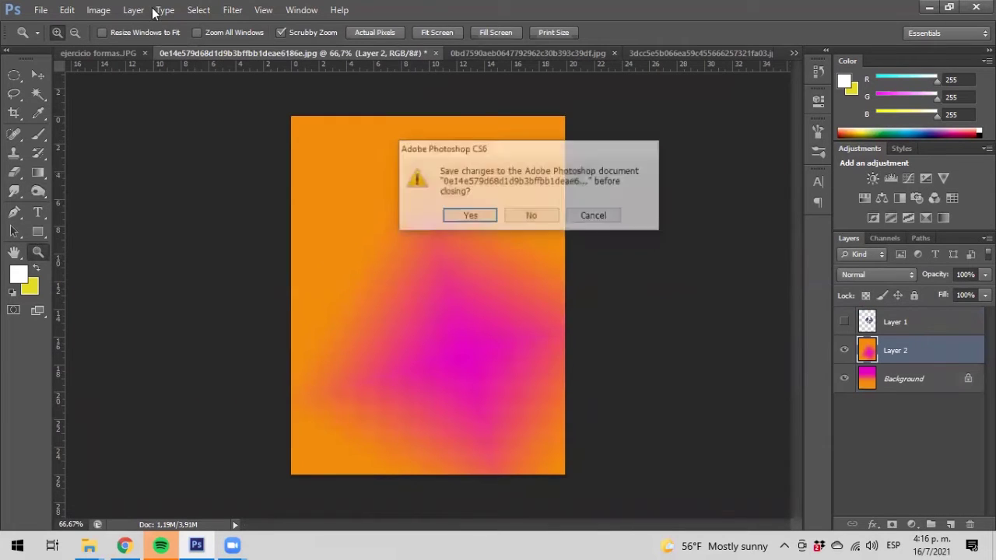
click(526, 218)
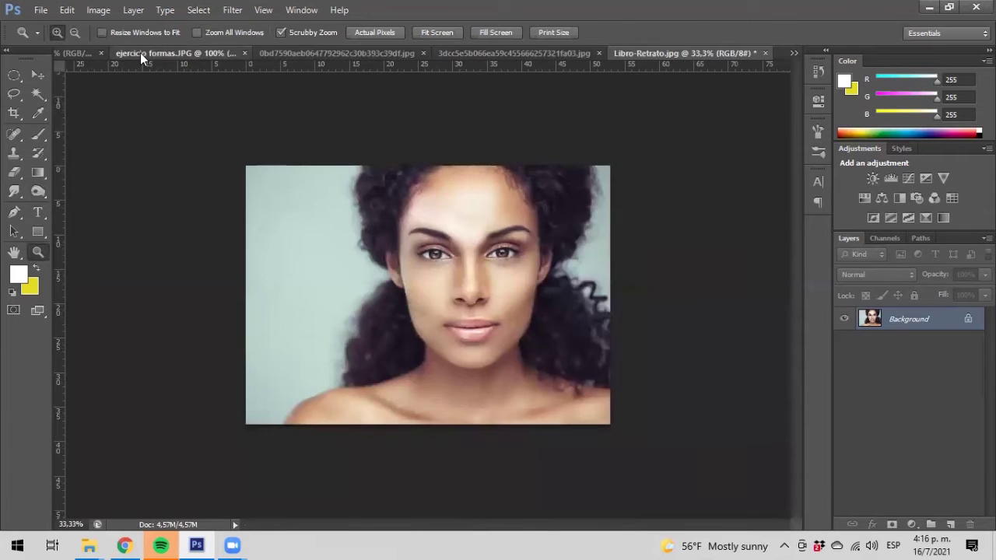
click(140, 53)
scroll(311, 275, down, 5)
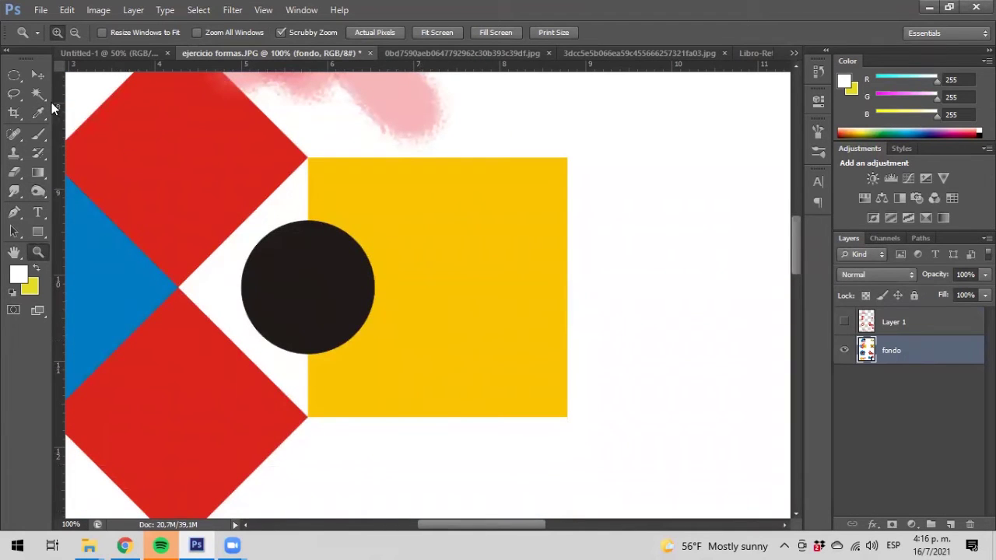
click(38, 93)
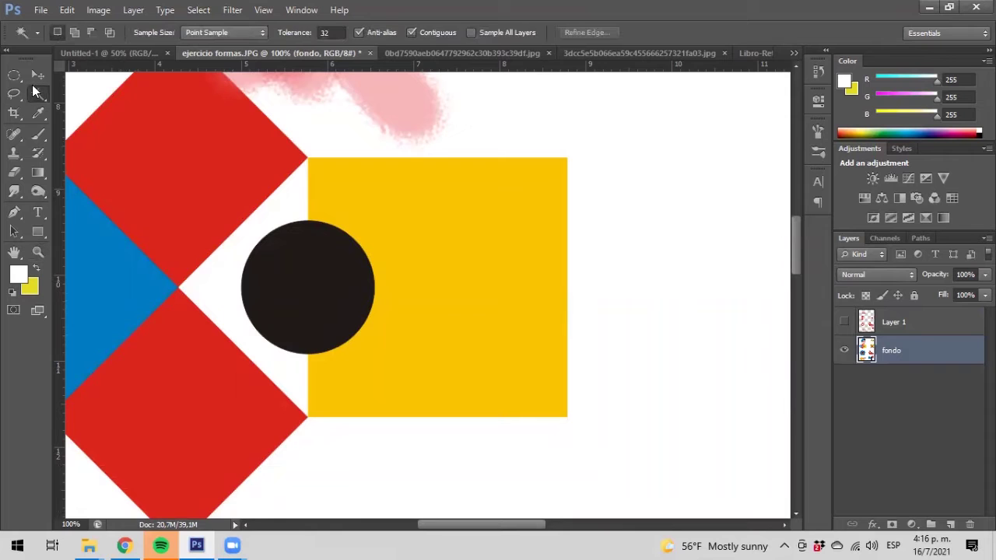
click(400, 309)
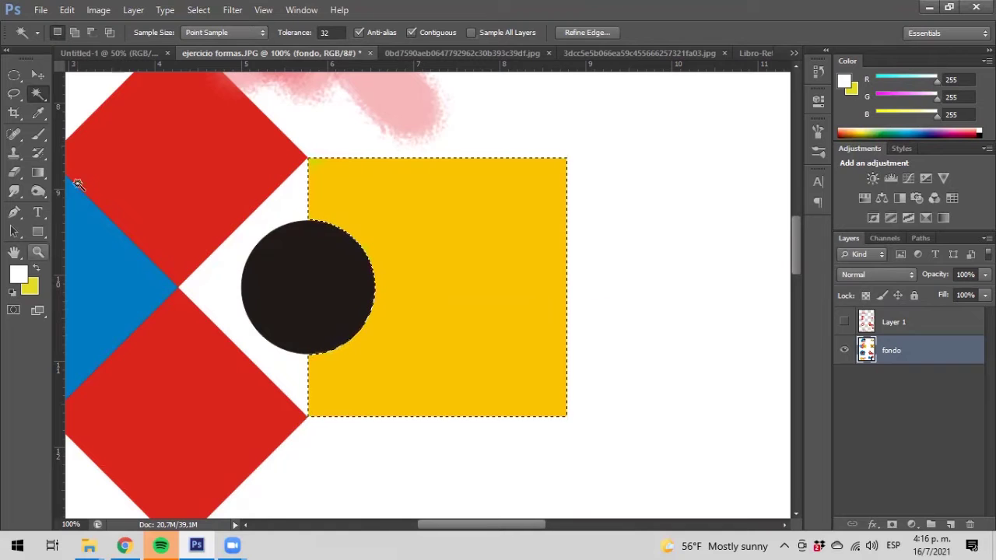
click(38, 193)
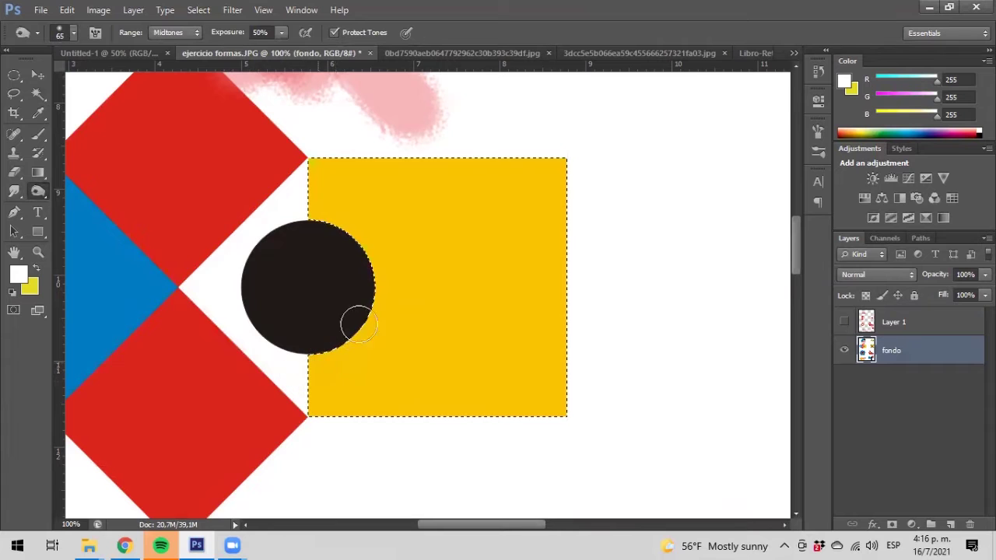
key(ctrl+d)
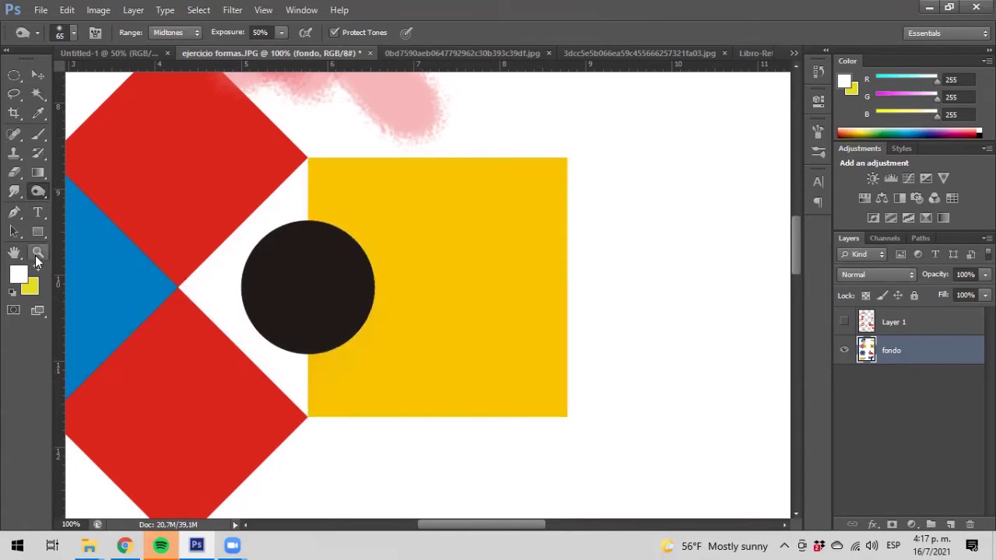
Step: Darken a diagonal streak inside the yellow square on the fondo layer with the Burn tool at 50% exposure
click(36, 254)
alt+click(397, 349)
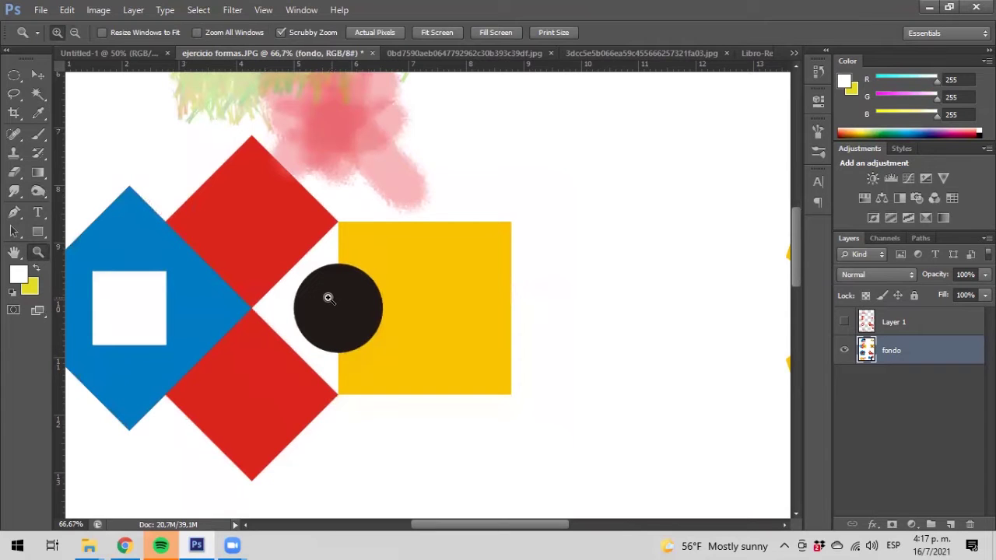
click(405, 362)
click(38, 191)
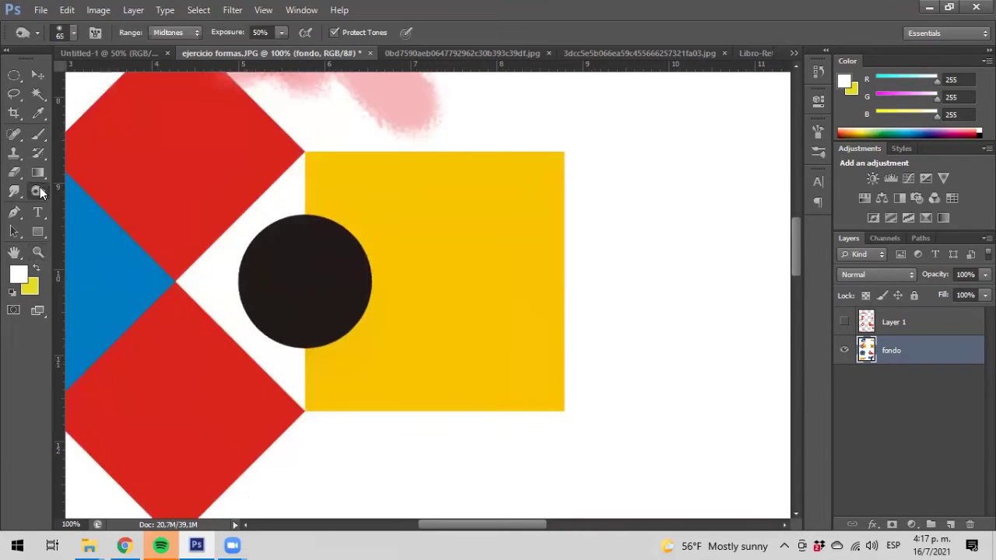
mouse_move(446, 278)
mouse_down()
mouse_move(494, 388)
mouse_move(445, 283)
mouse_move(433, 282)
mouse_move(437, 308)
mouse_move(424, 274)
mouse_move(481, 346)
mouse_move(467, 321)
mouse_up()
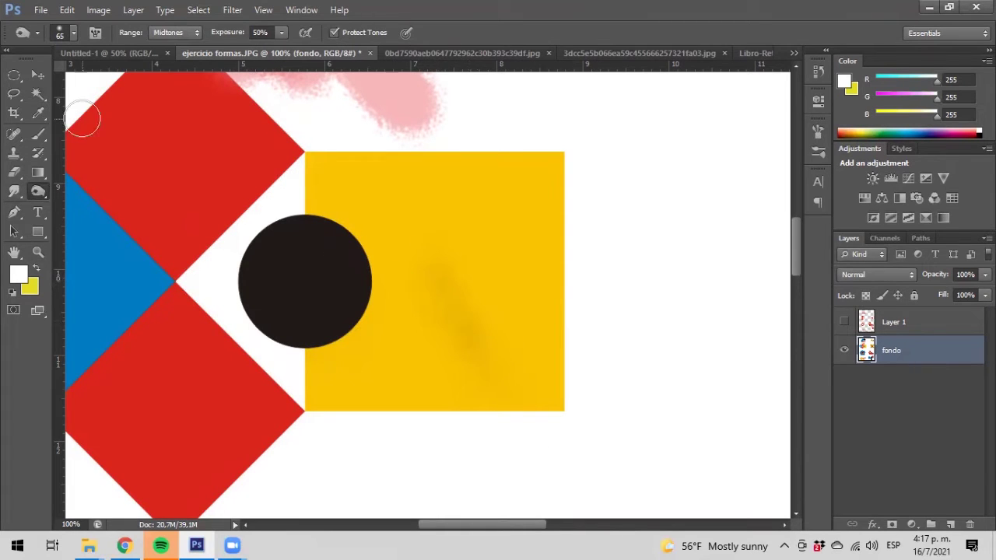
click(38, 176)
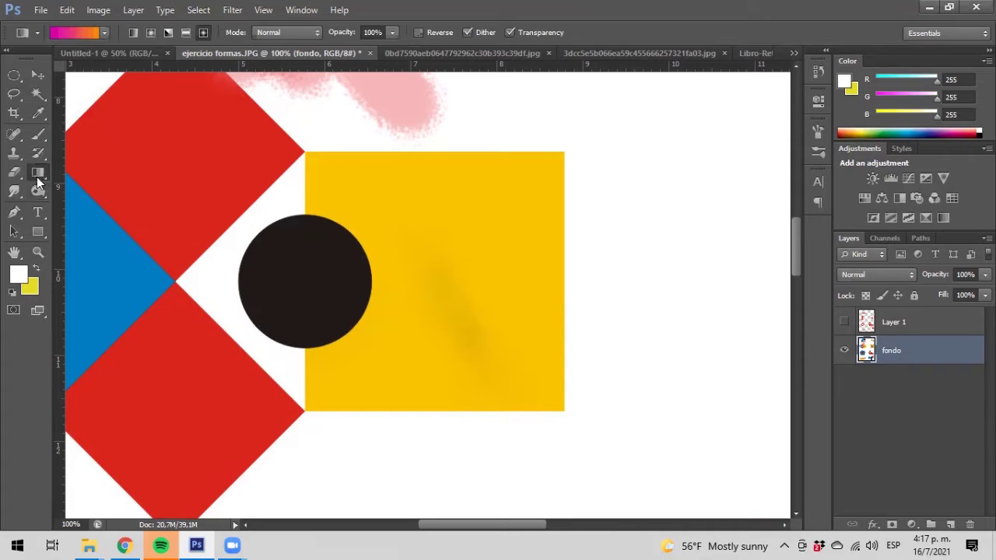
click(40, 191)
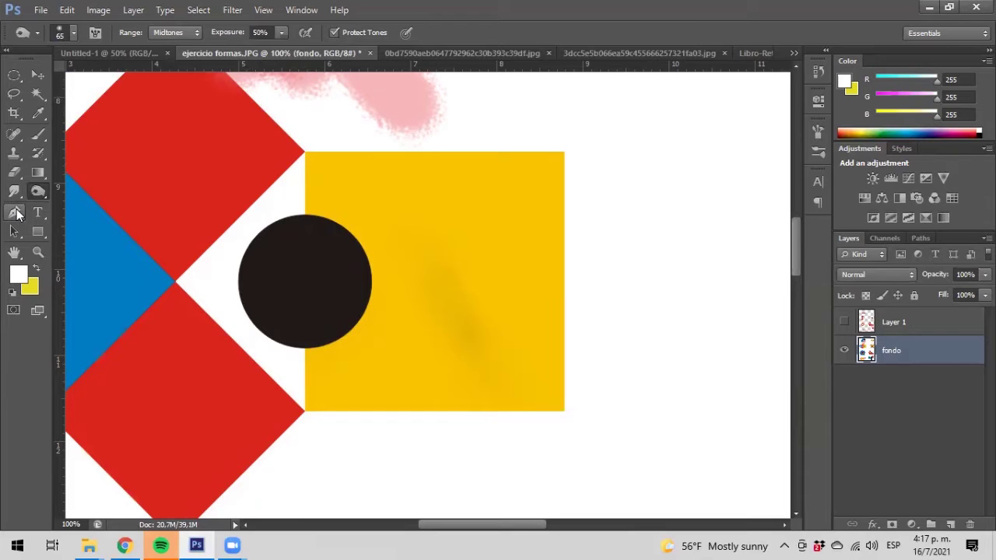
Step: Select the red curved shape beside the black eye with the Magic Wand at tolerance 32, and clear that selection
click(38, 250)
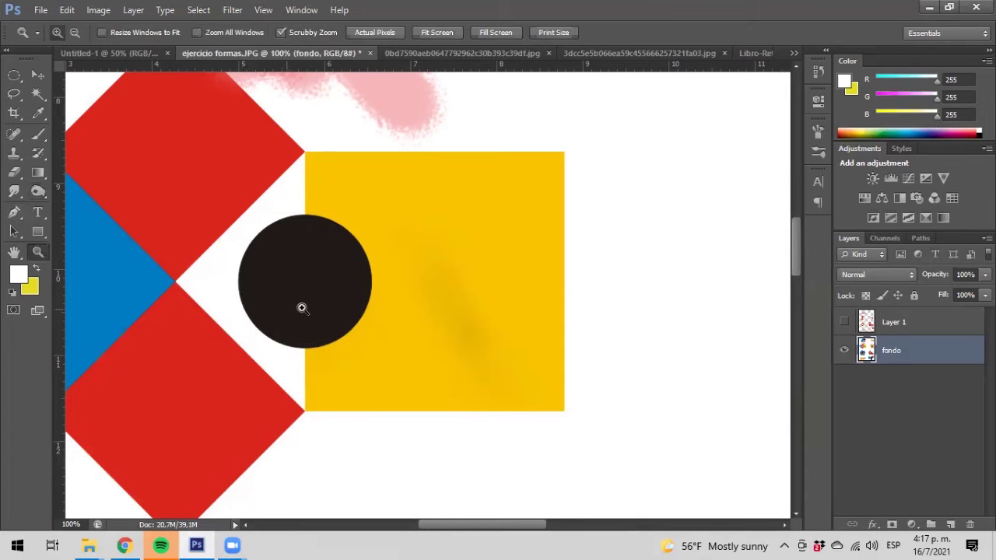
alt+click(351, 291)
alt+click(351, 289)
alt+click(362, 298)
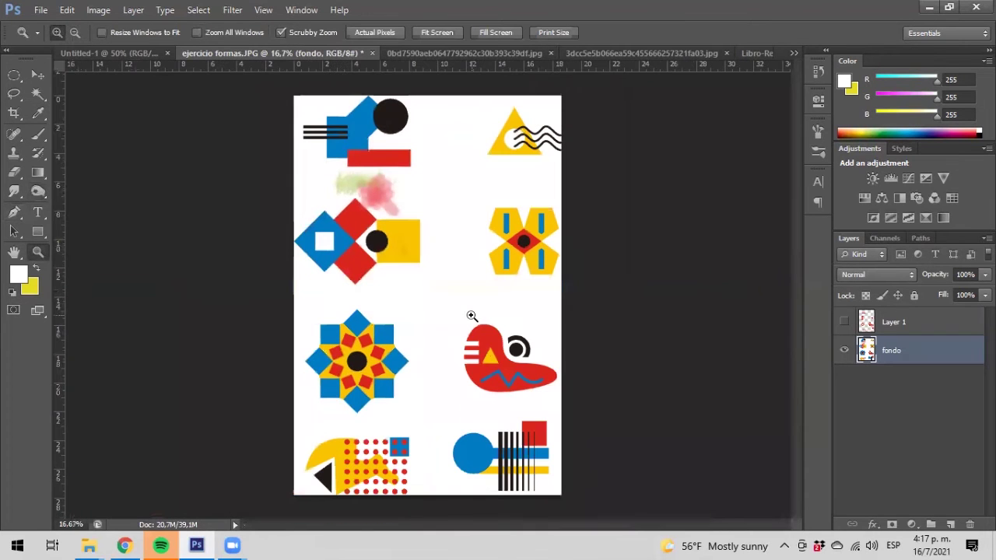
click(530, 367)
click(531, 368)
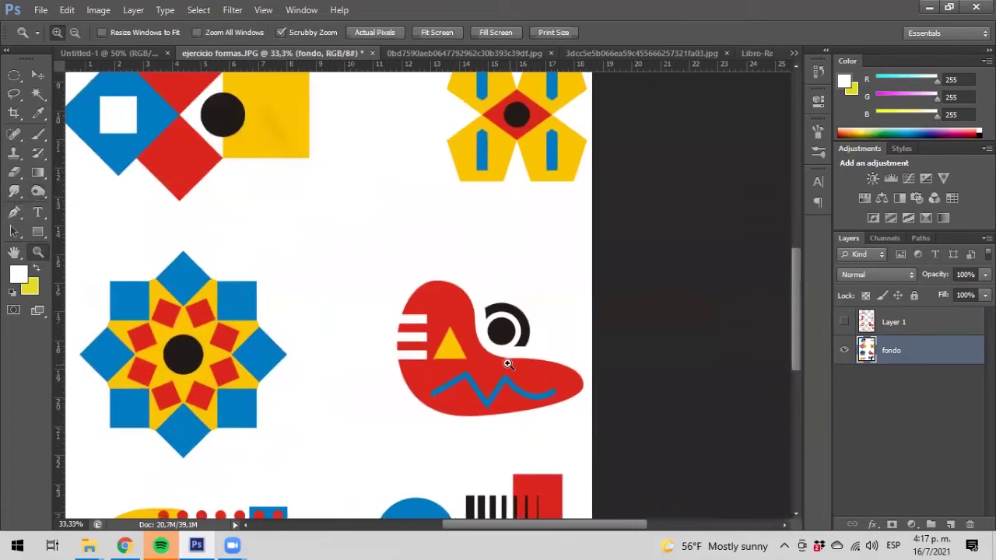
click(504, 363)
click(504, 362)
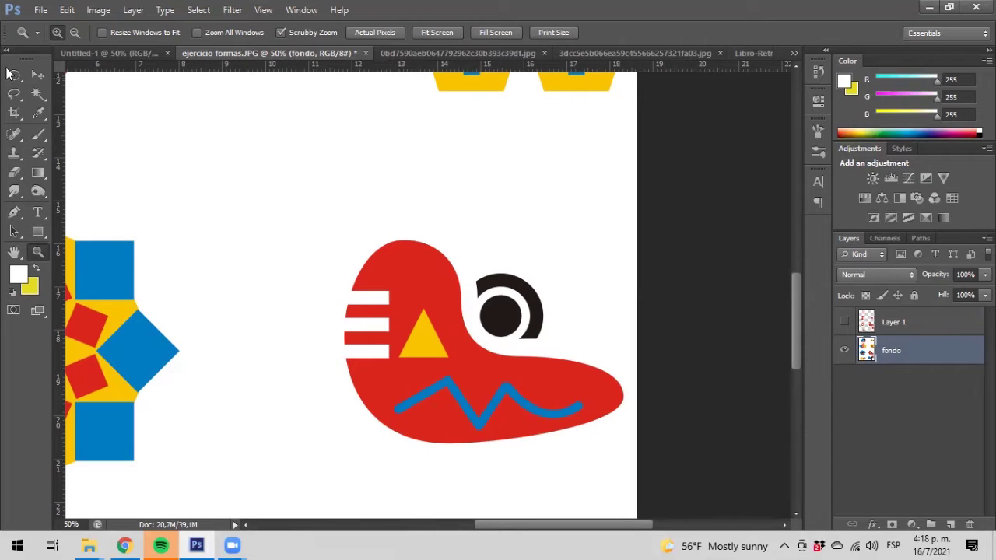
click(38, 93)
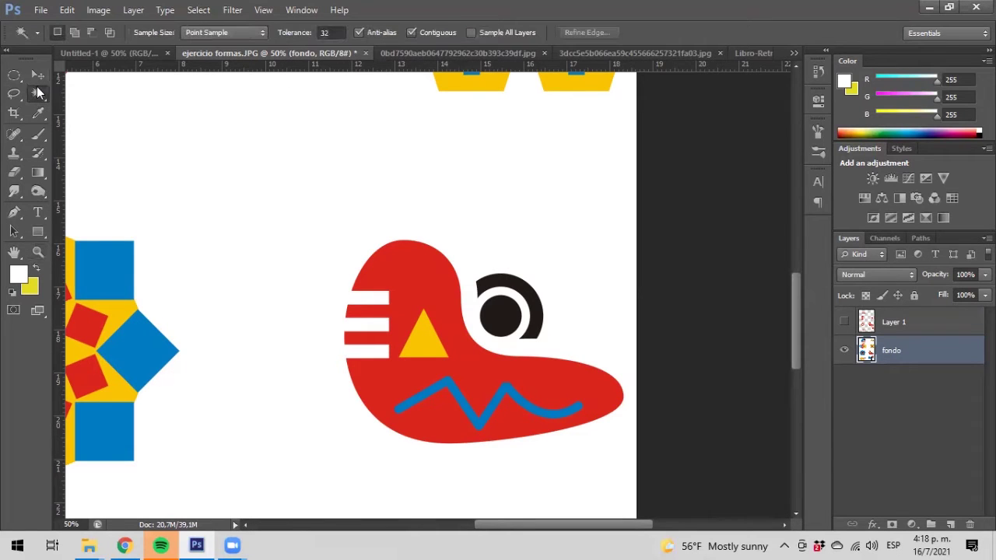
click(418, 280)
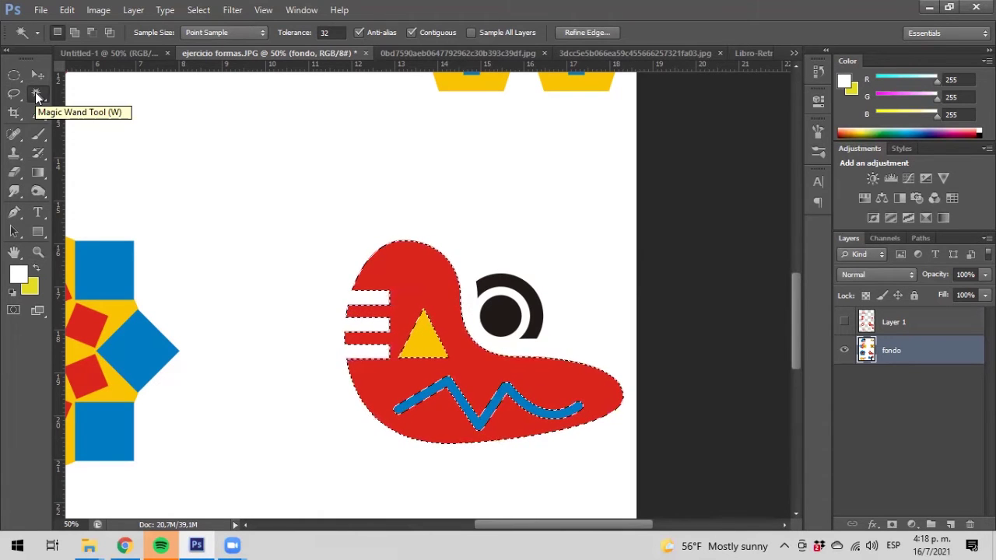
key(ctrl+d)
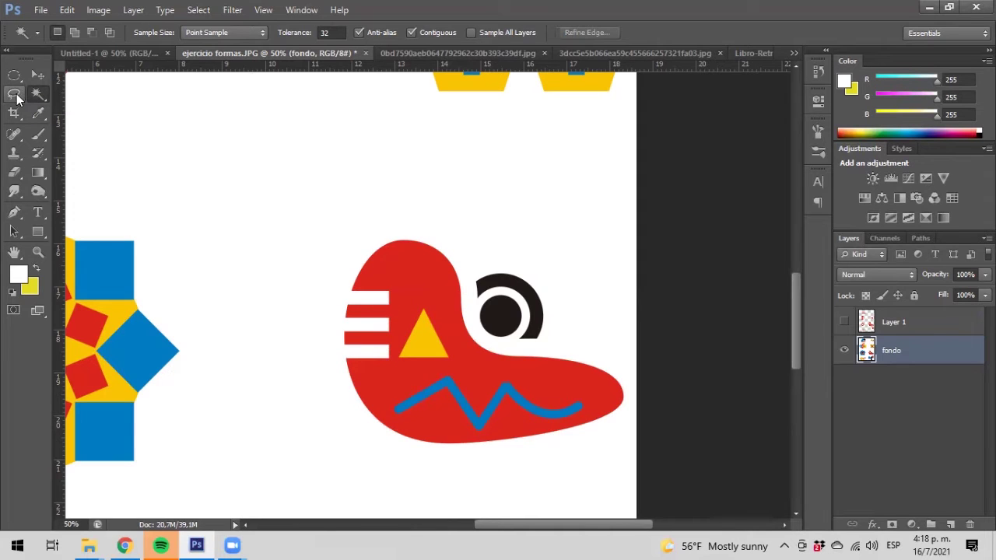
Step: Trace a freehand Lasso selection around the outline of the red curved shape, and clear that selection
click(16, 95)
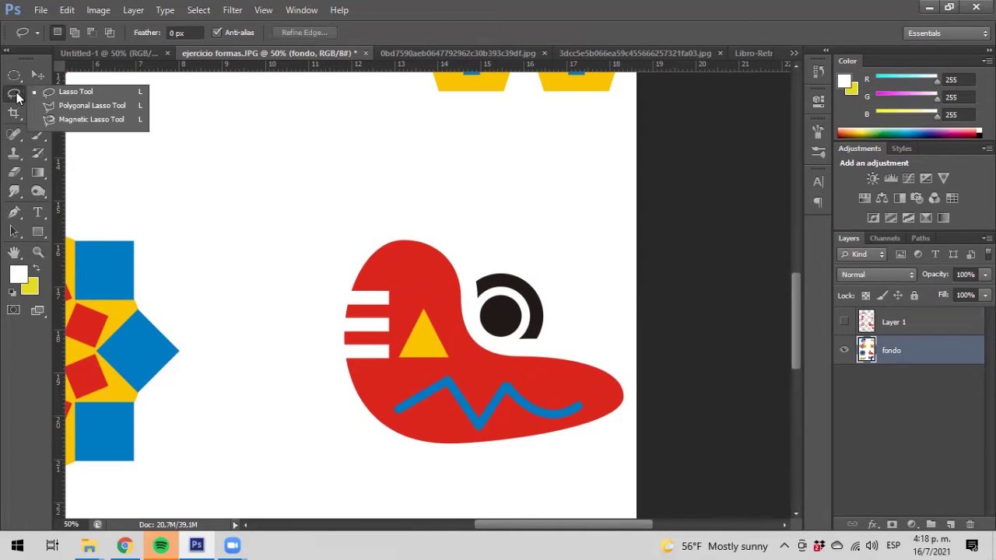
click(16, 97)
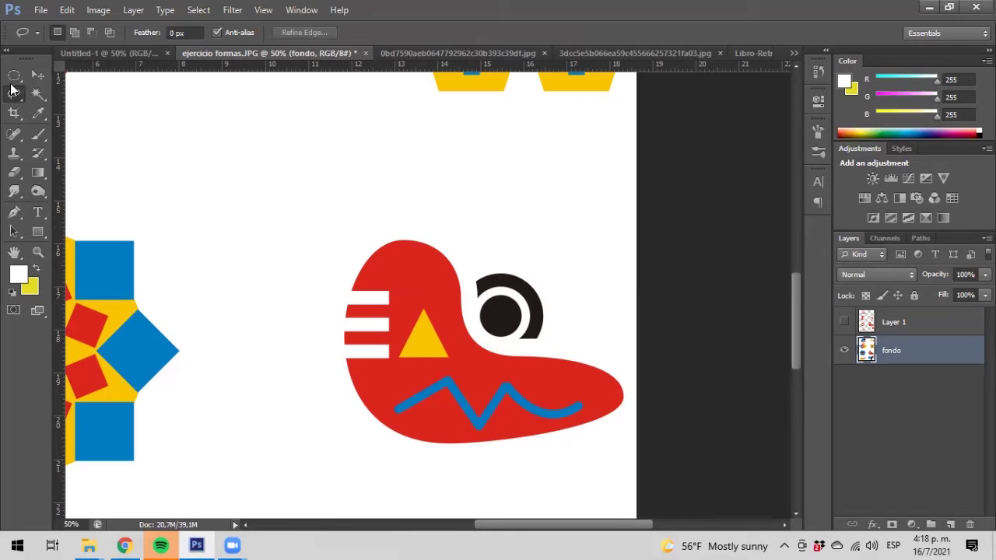
click(15, 94)
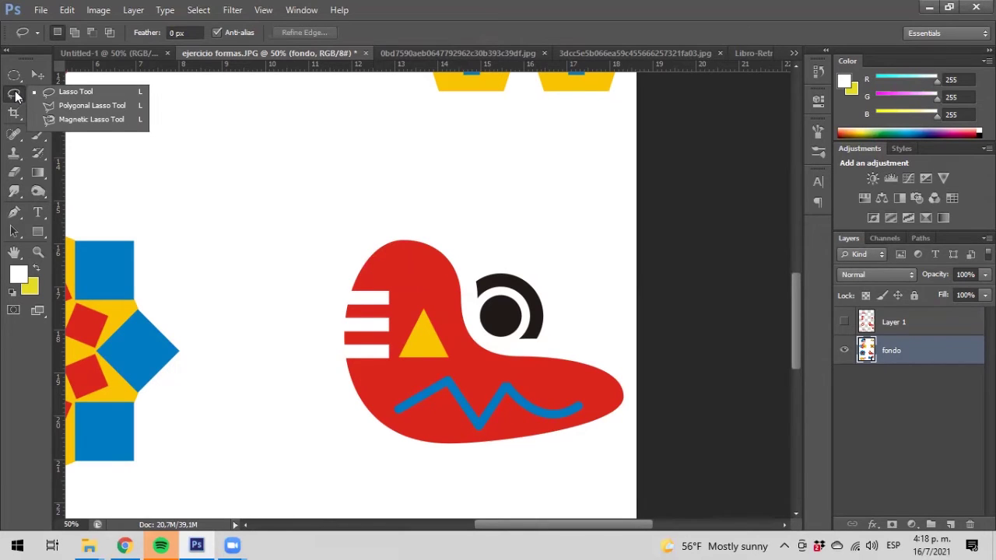
click(15, 94)
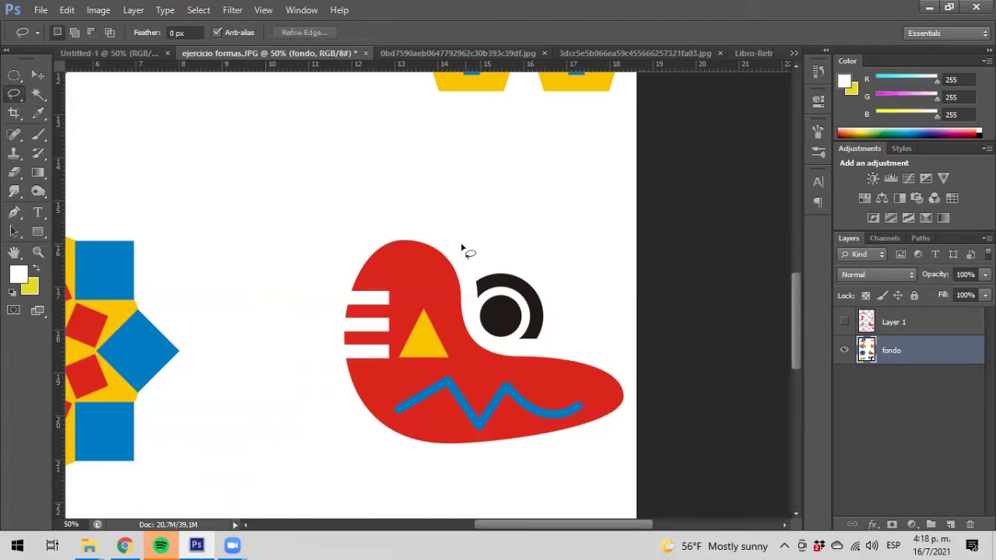
mouse_move(414, 243)
mouse_down()
mouse_move(379, 248)
mouse_move(343, 321)
mouse_move(339, 349)
mouse_move(367, 406)
mouse_move(414, 444)
mouse_move(444, 451)
mouse_move(531, 442)
mouse_move(628, 388)
mouse_move(534, 386)
mouse_up()
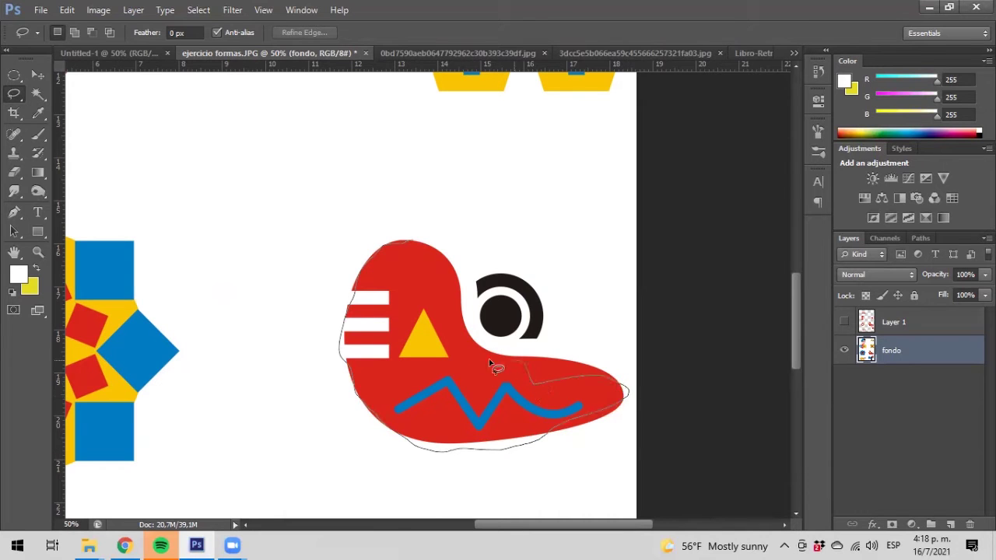
mouse_move(464, 314)
mouse_down()
mouse_move(454, 263)
mouse_move(412, 243)
mouse_up()
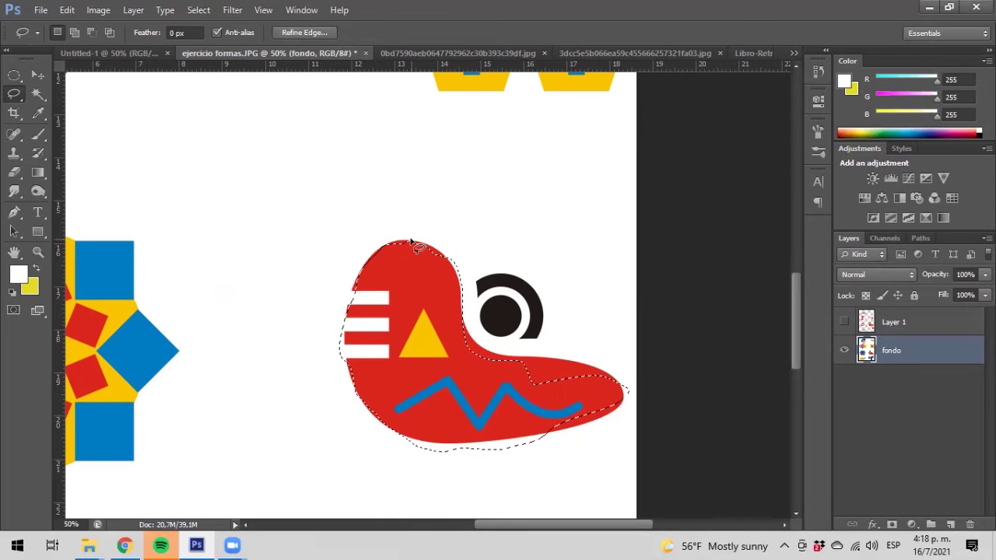
click(413, 242)
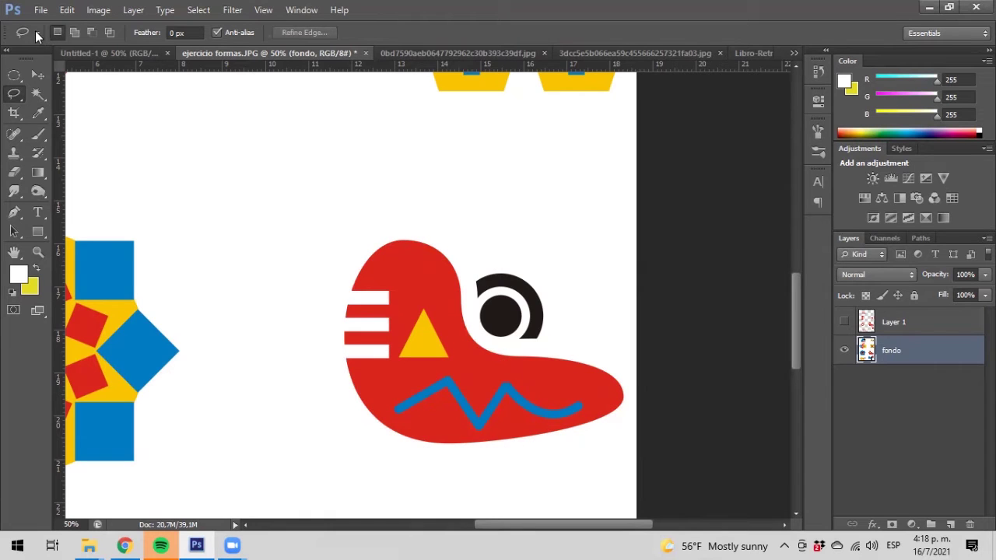
Step: Select the red curved shape by tracing its full outline, including the white stripe notches, with the Magnetic Lasso
right_click(16, 97)
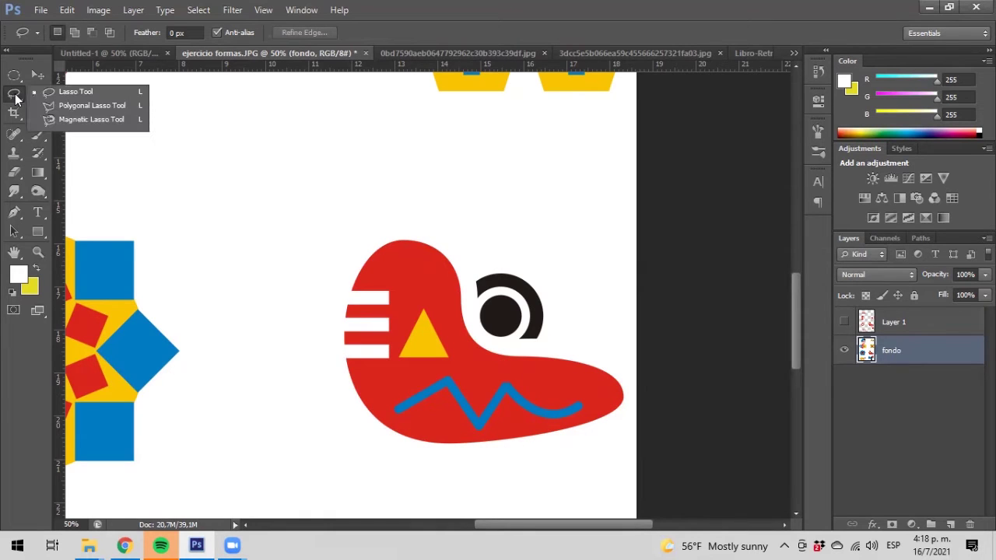
click(83, 118)
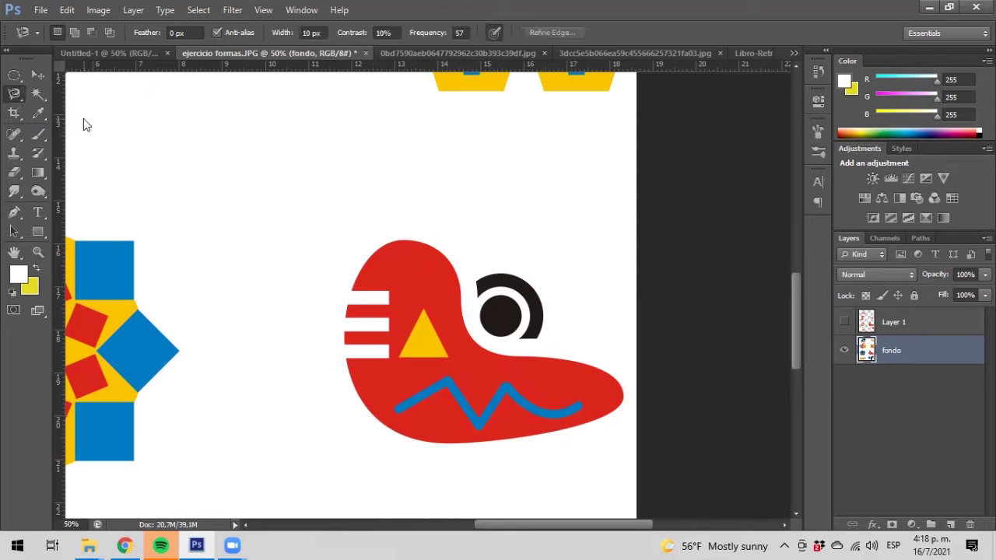
click(406, 240)
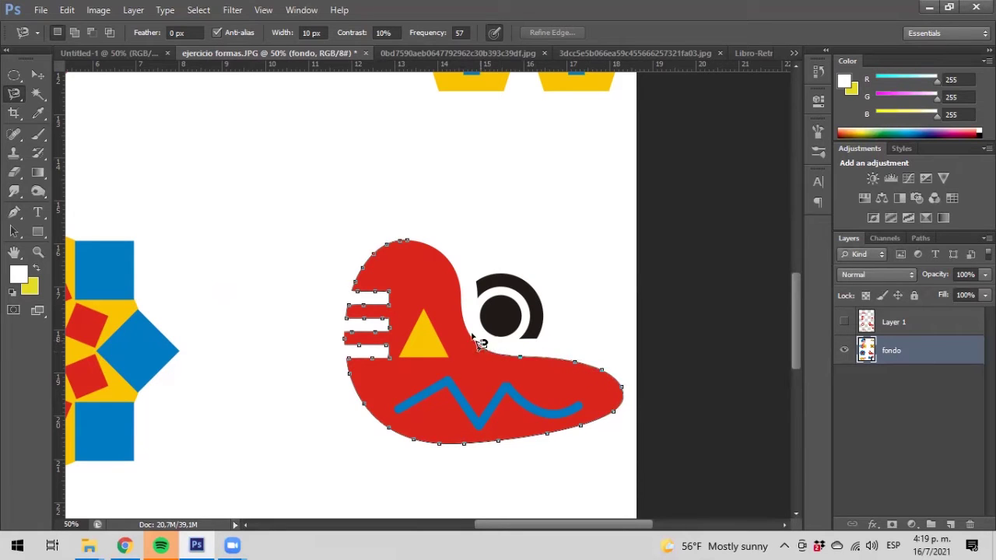
click(408, 243)
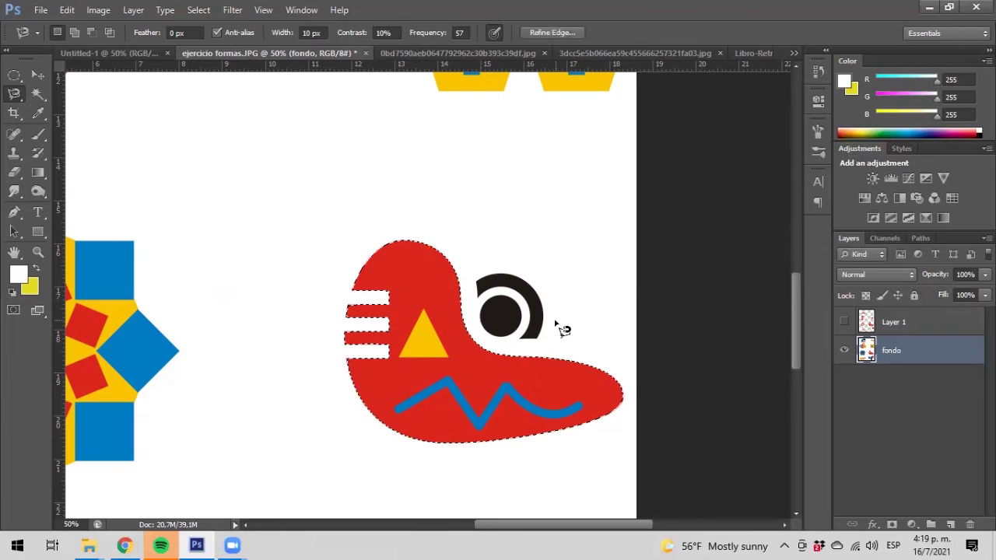
Step: Switch to Libro-Retrato.jpg and select the woman's lips by tracing around them with the Magnetic Lasso
click(745, 55)
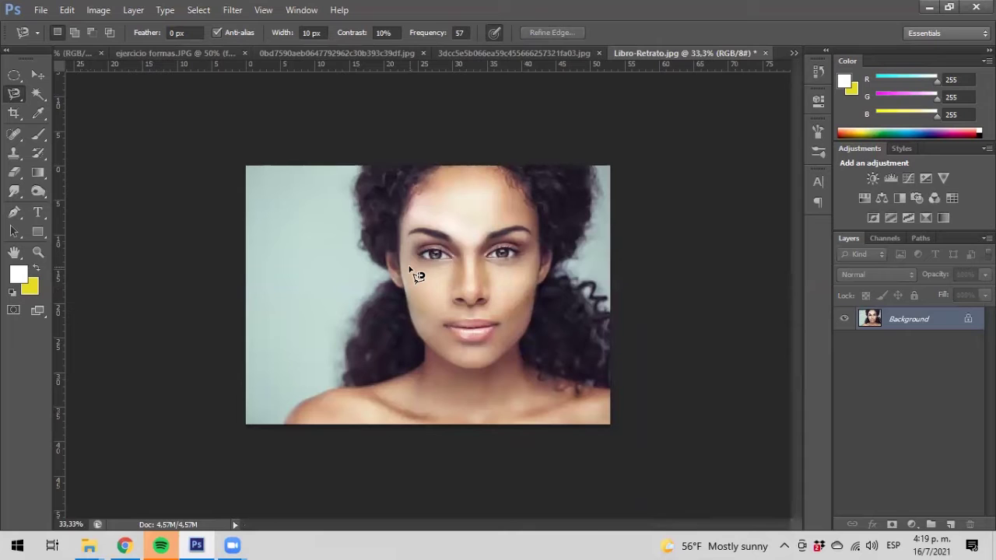
click(37, 249)
click(441, 316)
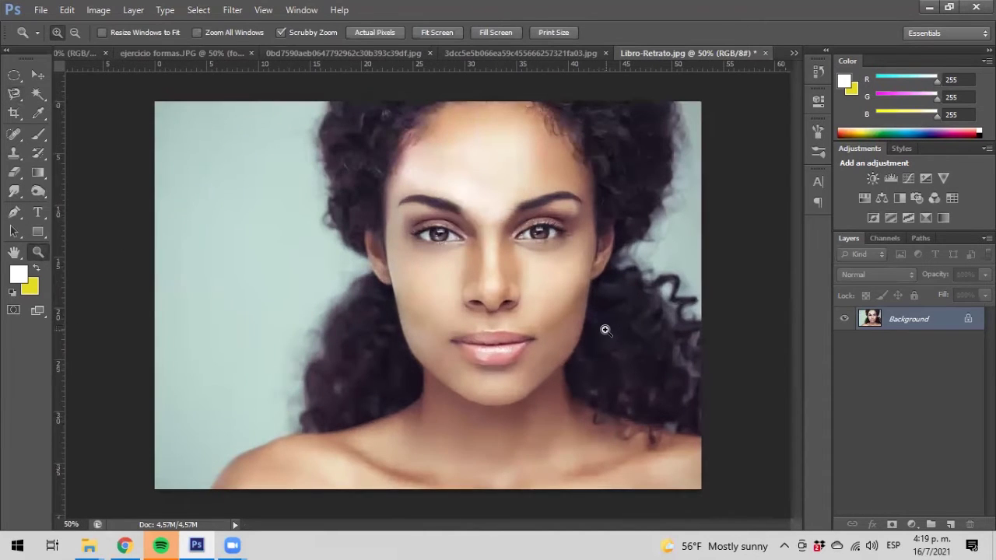
click(604, 329)
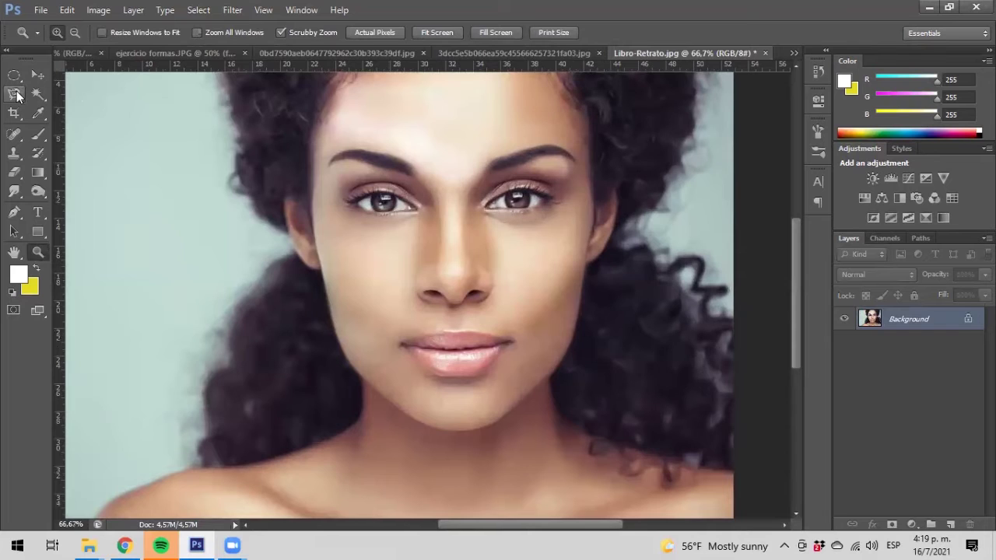
click(15, 92)
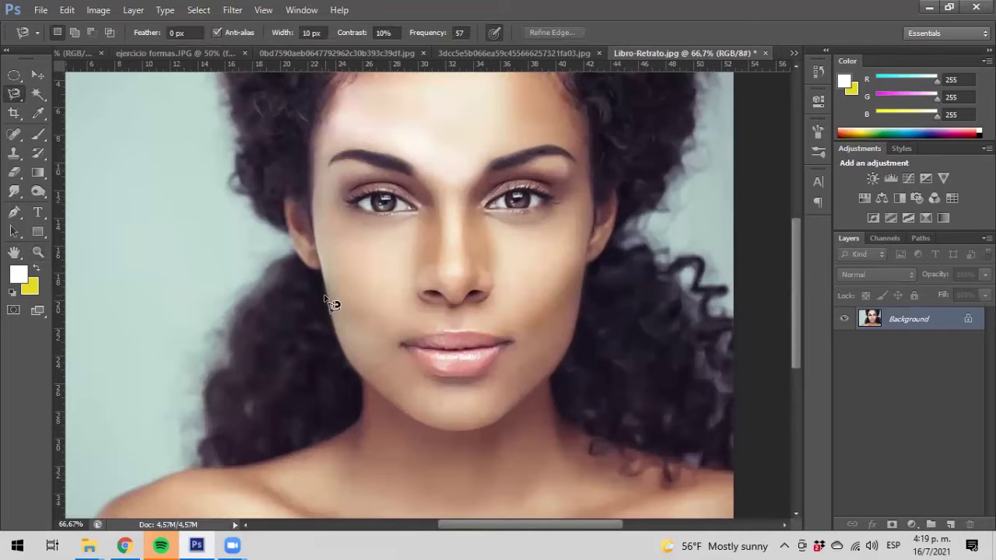
click(403, 343)
click(404, 343)
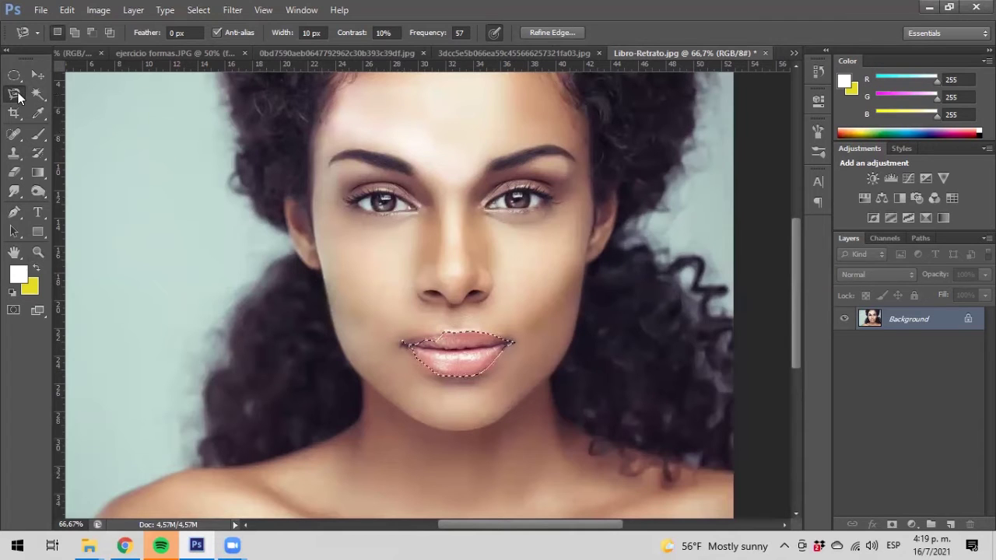
Step: Add the missed image-left part of the upper lip and the mouth corner to the selection with the Polygonal Lasso
right_click(16, 95)
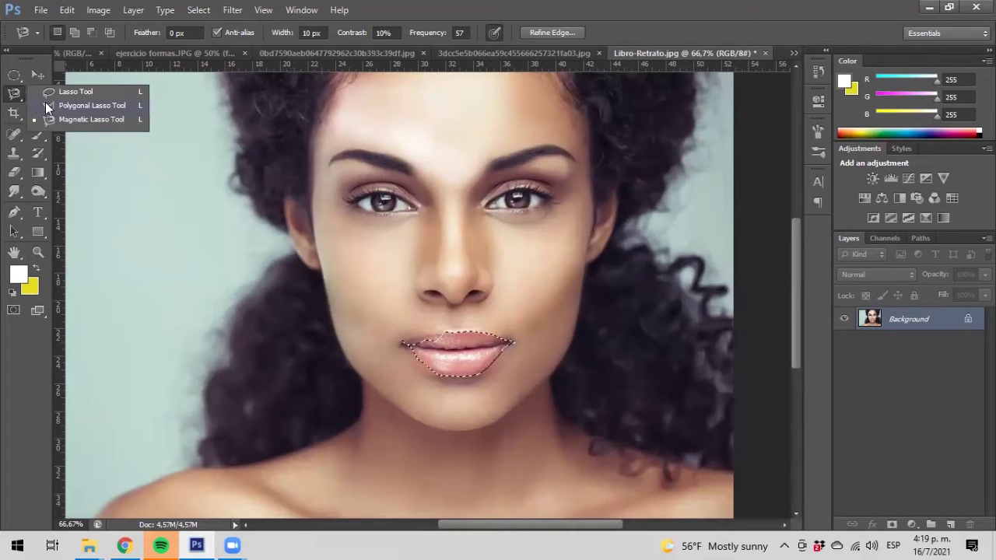
click(51, 106)
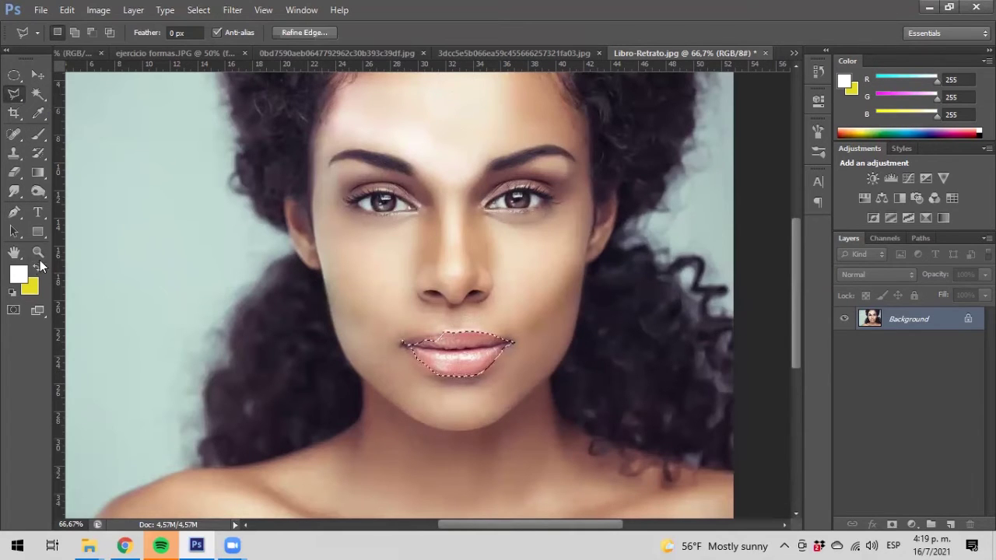
click(37, 251)
click(451, 343)
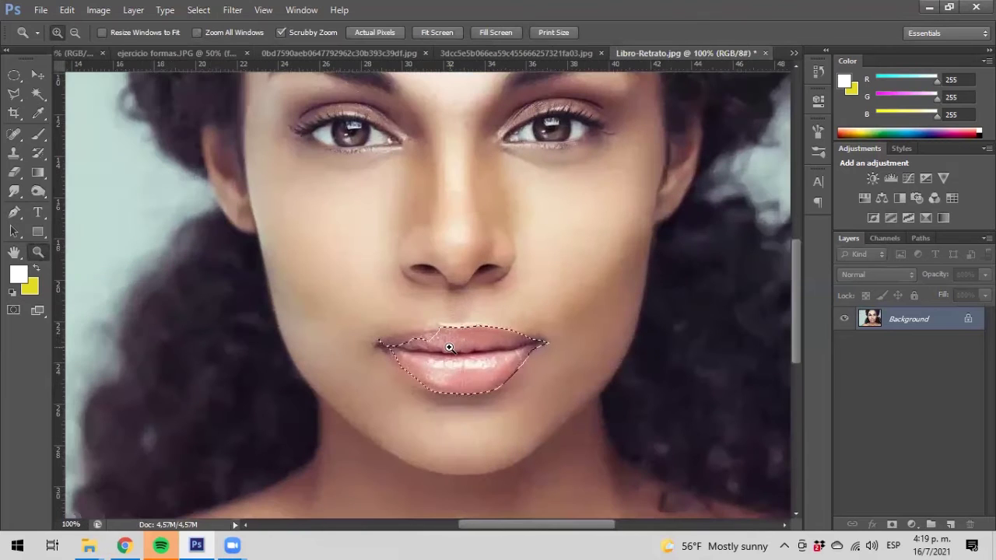
click(451, 344)
click(449, 347)
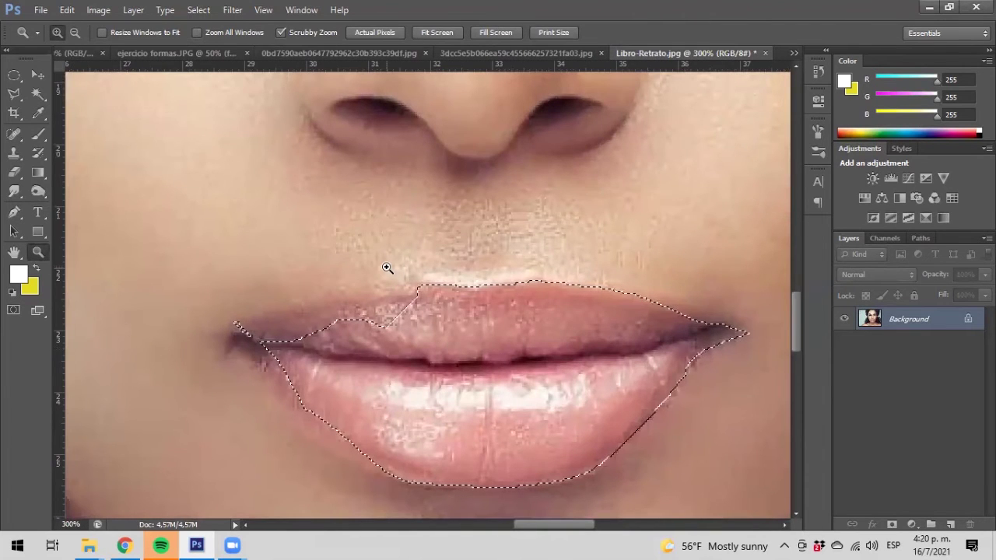
click(14, 95)
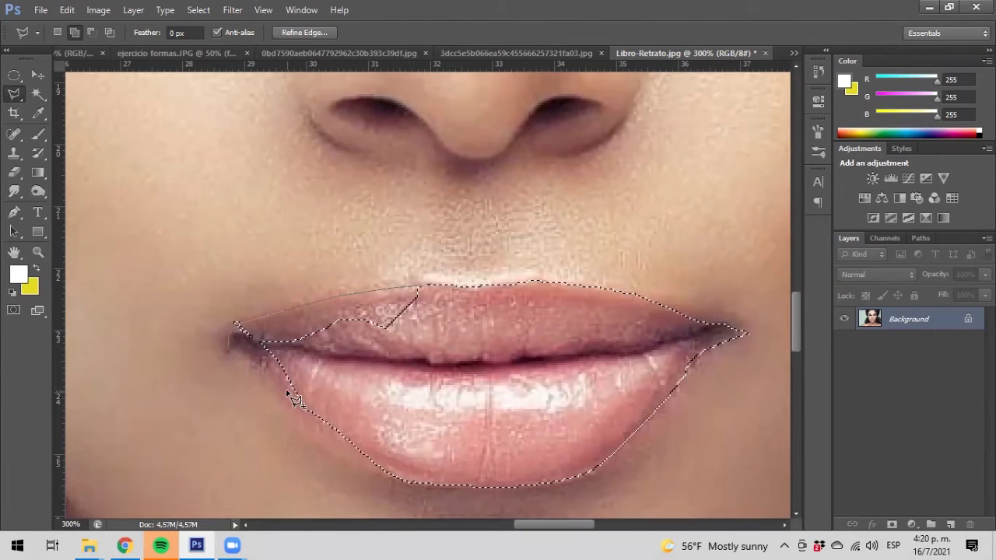
click(433, 416)
click(460, 360)
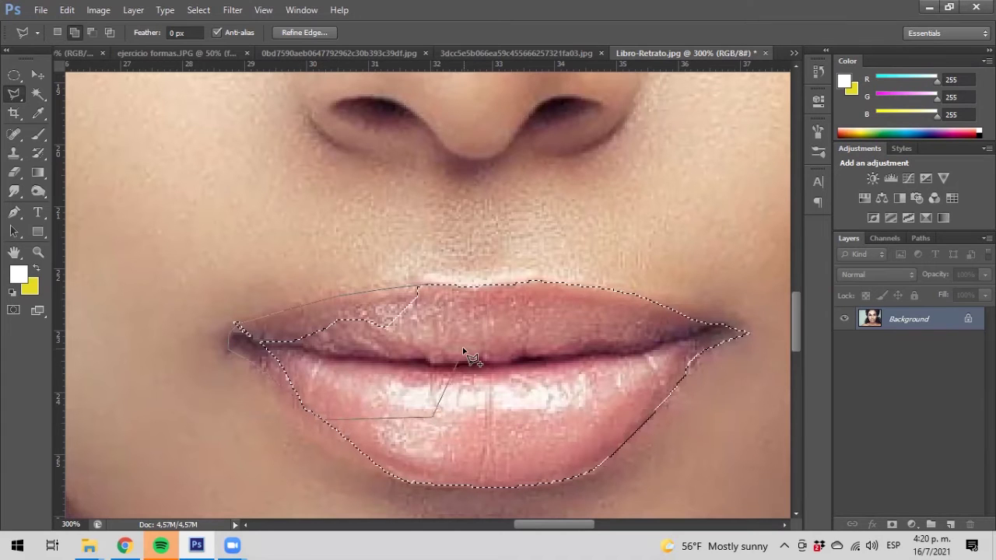
click(431, 284)
scroll(431, 283, down, 2)
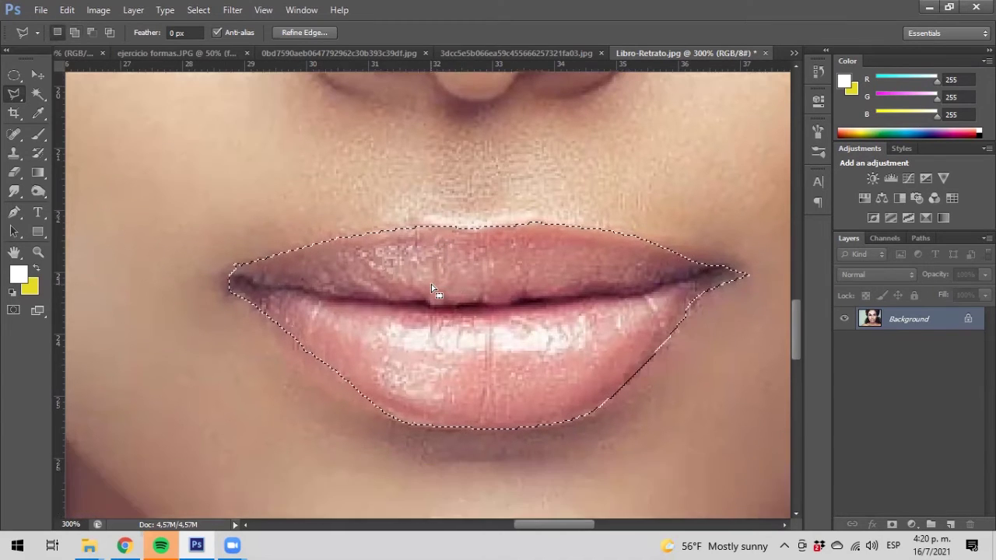
Step: Add the missed upper-lip edge near the image-right mouth corner to the selection, and trim the pointed tip beyond that corner
key(shift)
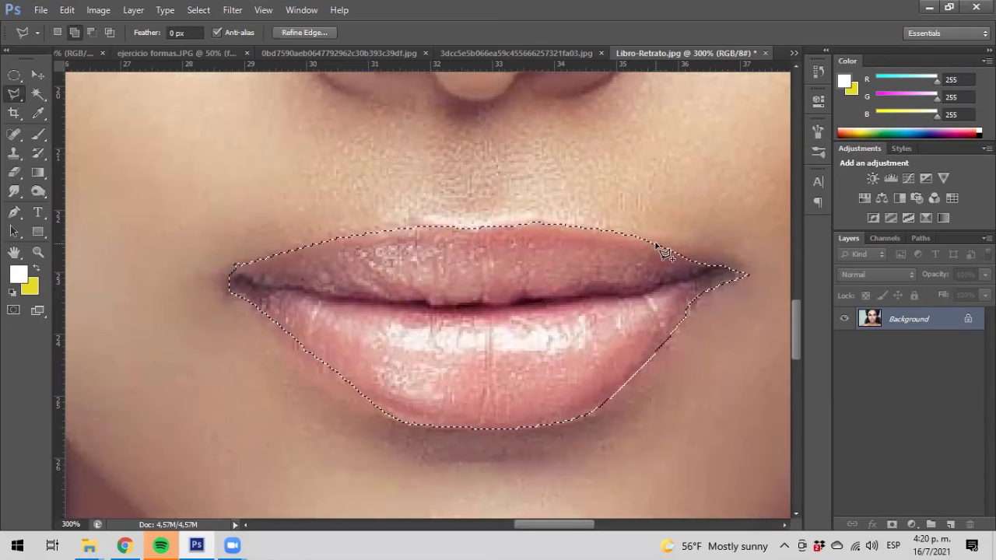
click(743, 274)
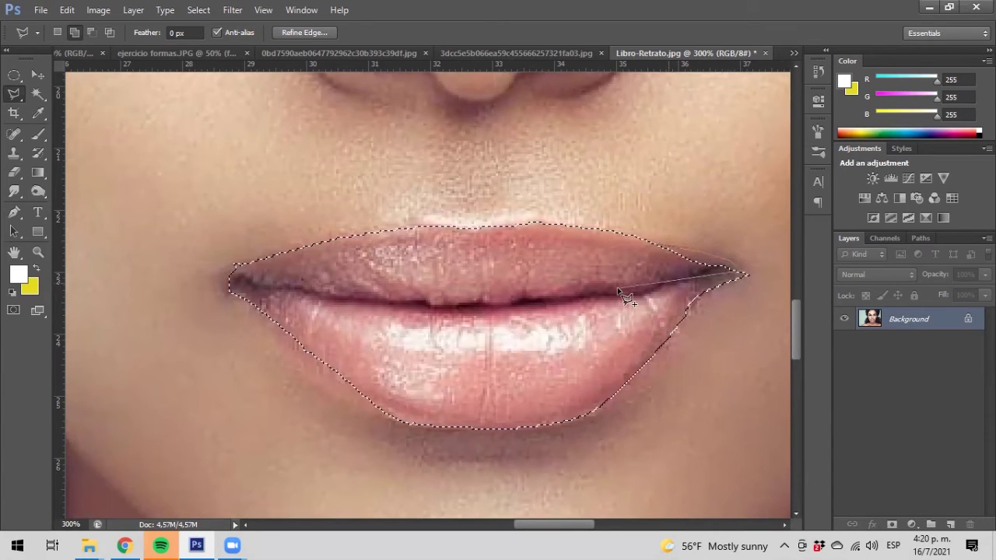
key(alt)
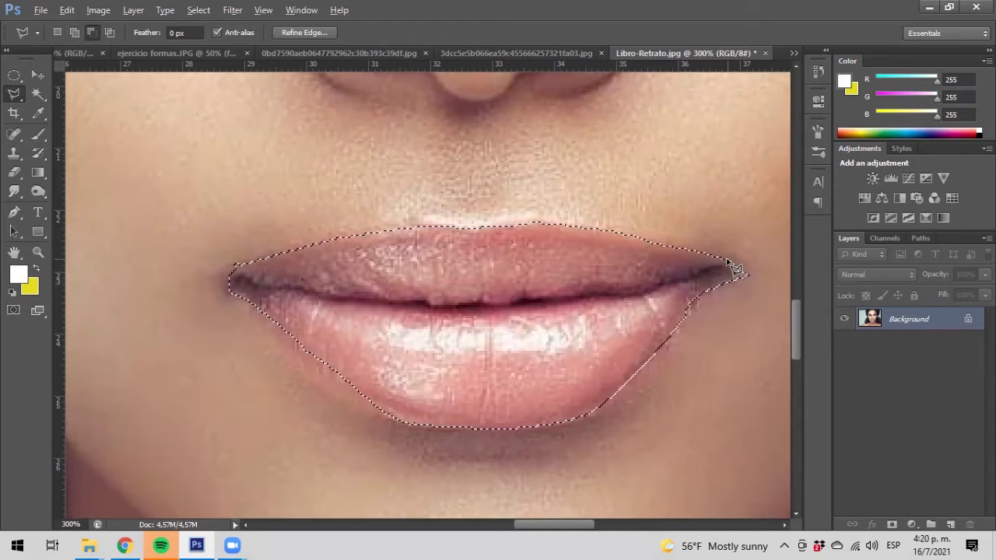
click(784, 270)
double_click(766, 312)
Step: Add the missed image-left edge of the lower lip to the selection with the Polygonal Lasso
key(shift)
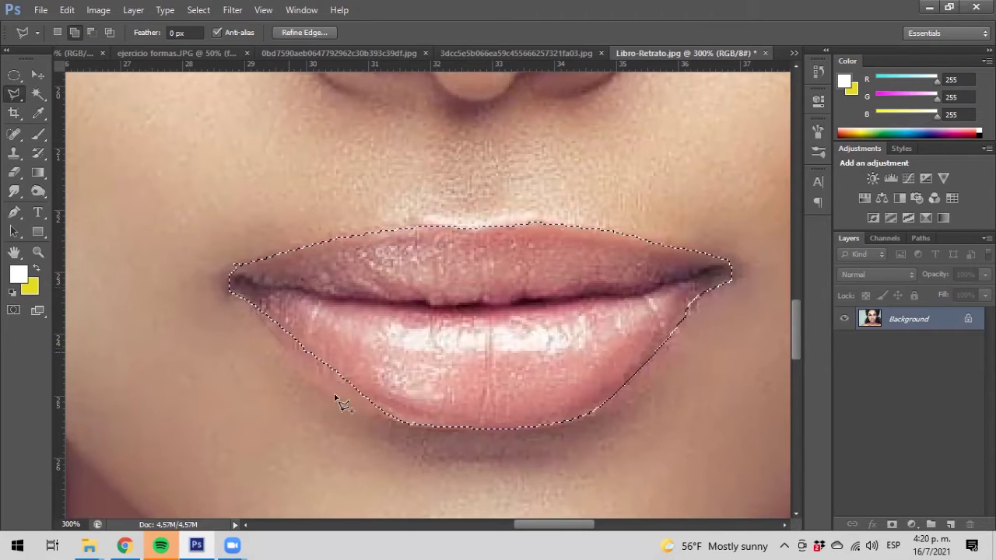
click(357, 409)
click(423, 429)
double_click(447, 372)
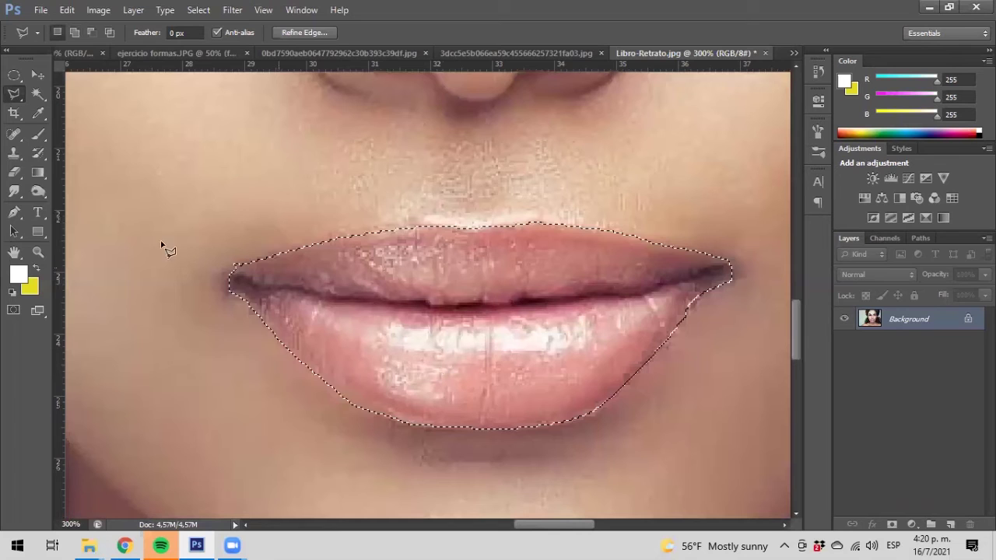
Step: Copy the selected lips to a new layer and check the cutout by hiding and reshowing the Background layer
click(41, 250)
alt+click(422, 258)
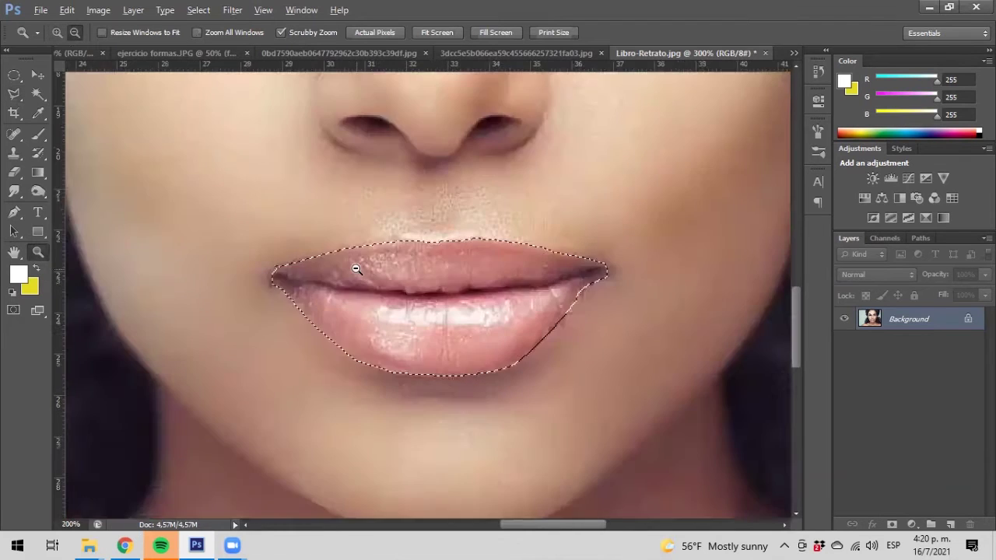
alt+click(423, 259)
alt+click(422, 258)
alt+click(423, 258)
alt+click(422, 258)
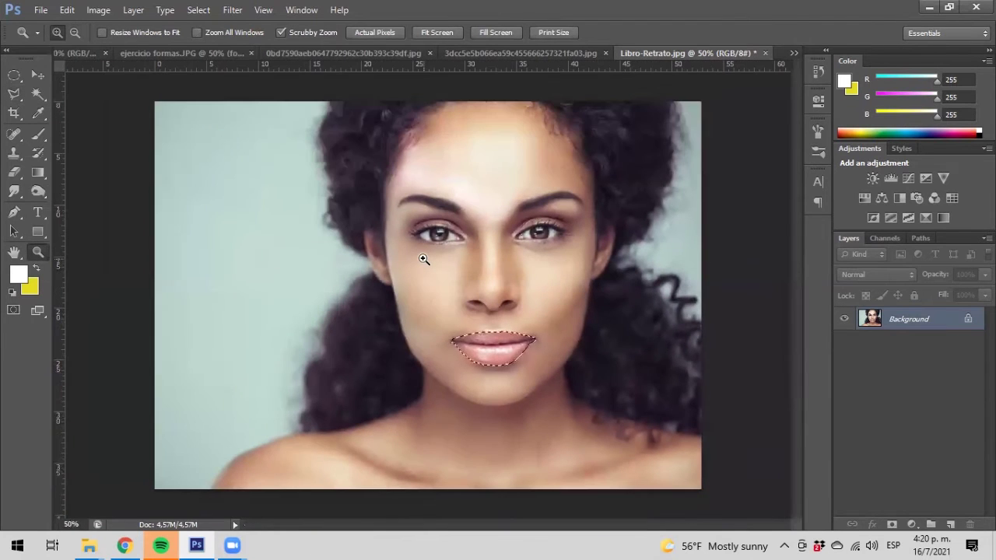
key(ctrl+j)
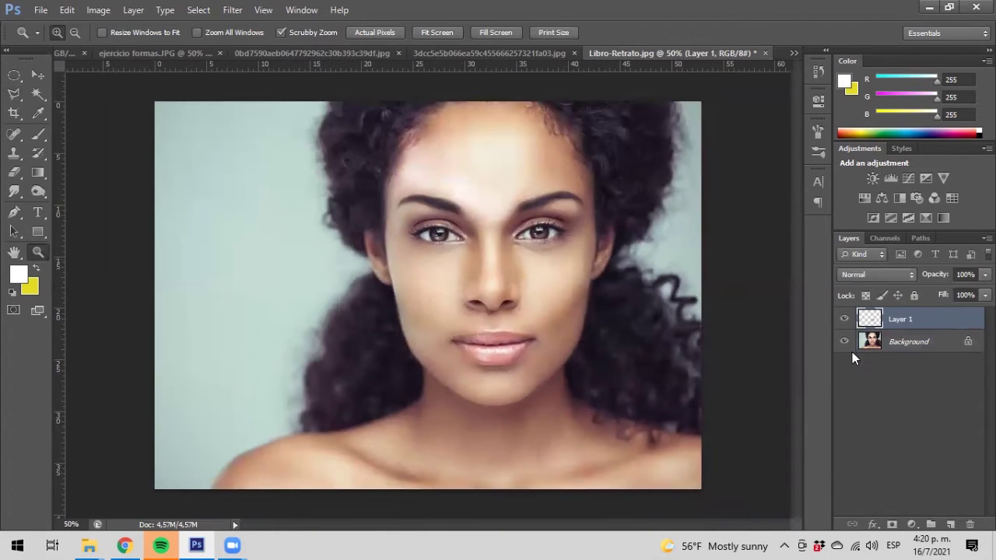
click(844, 342)
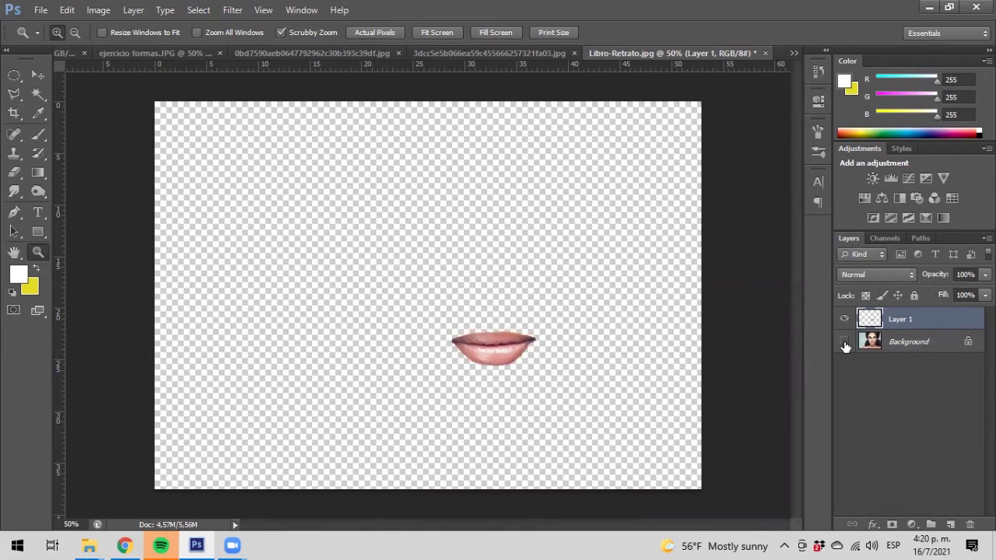
click(844, 342)
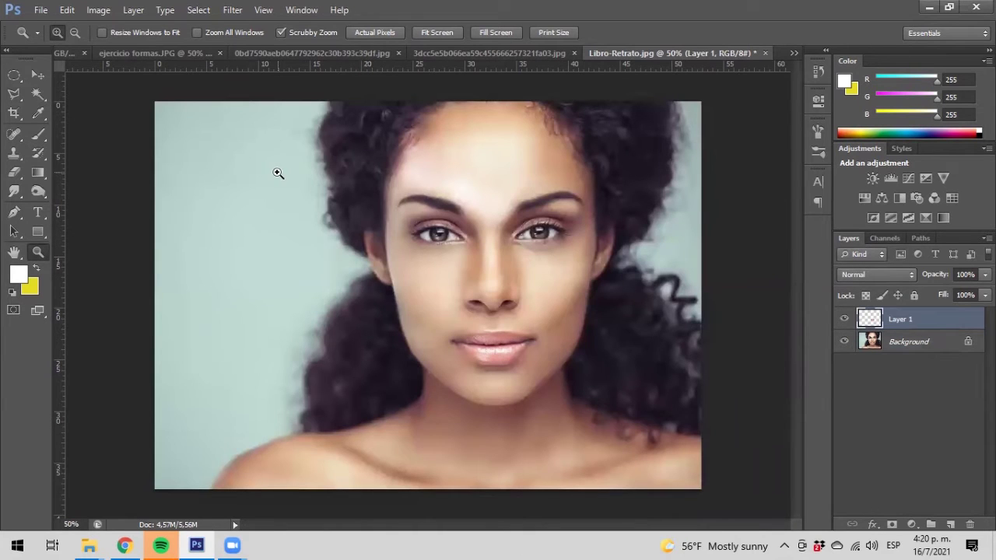
Step: Try placing the copied lips over the image-right eye and a duplicate over the other eye, and undo both placements
click(34, 75)
drag(491, 357, 541, 245)
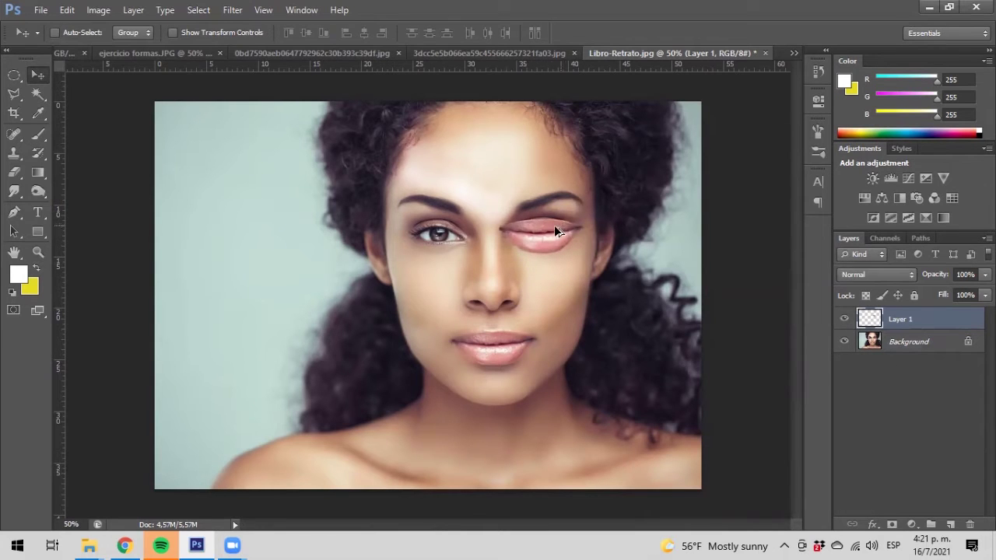
drag(548, 234, 448, 219)
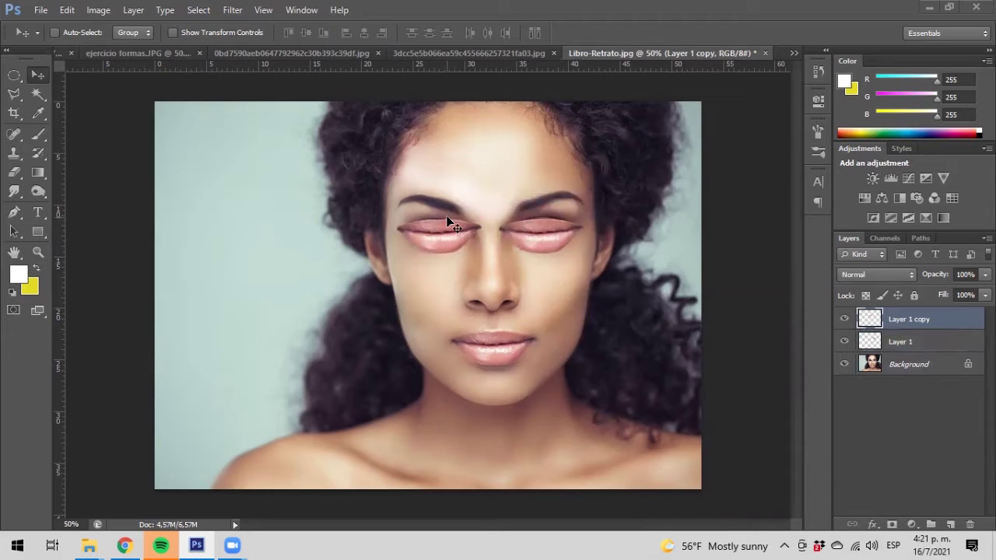
key(ctrl+alt+z)
key(ctrl+alt+z)
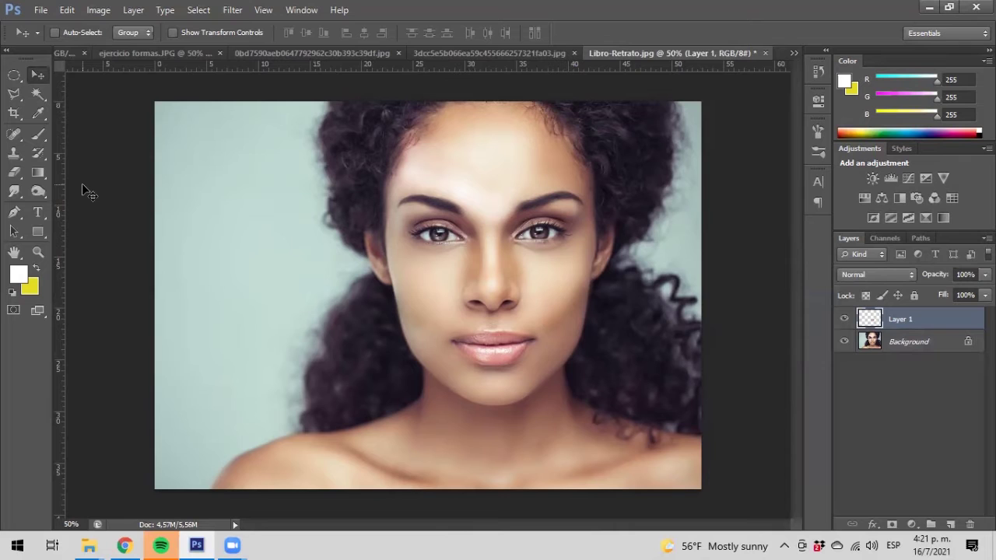
Step: Start a Pen path beside the image-left eye and trace the face edge down the cheek and jaw to the chin
click(15, 214)
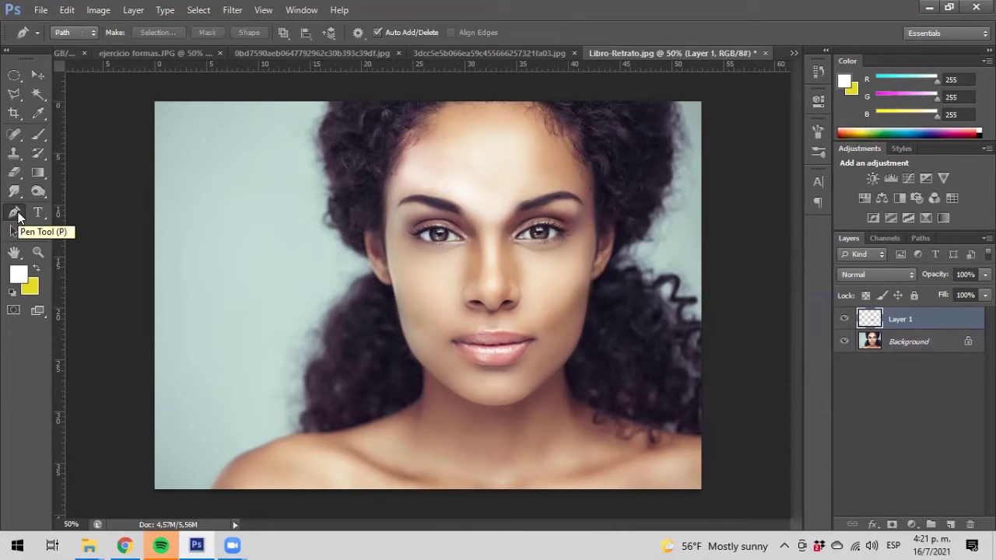
click(38, 251)
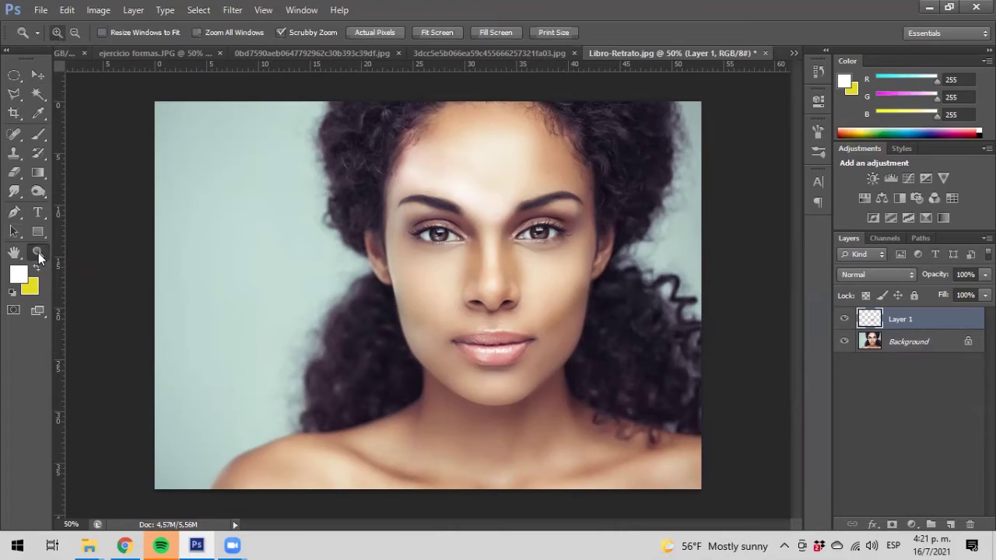
click(470, 254)
click(470, 254)
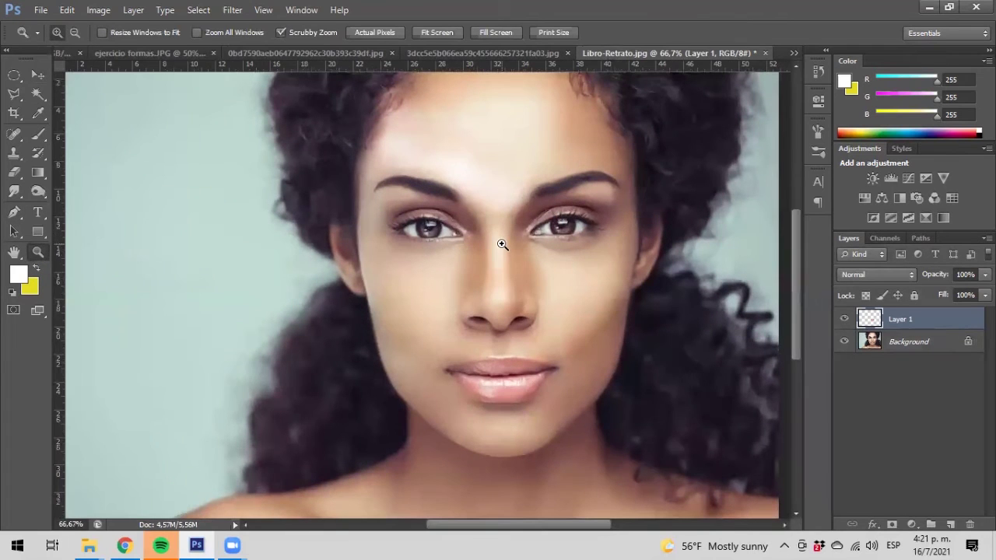
right_click(511, 258)
click(482, 262)
click(588, 231)
drag(795, 251, 801, 280)
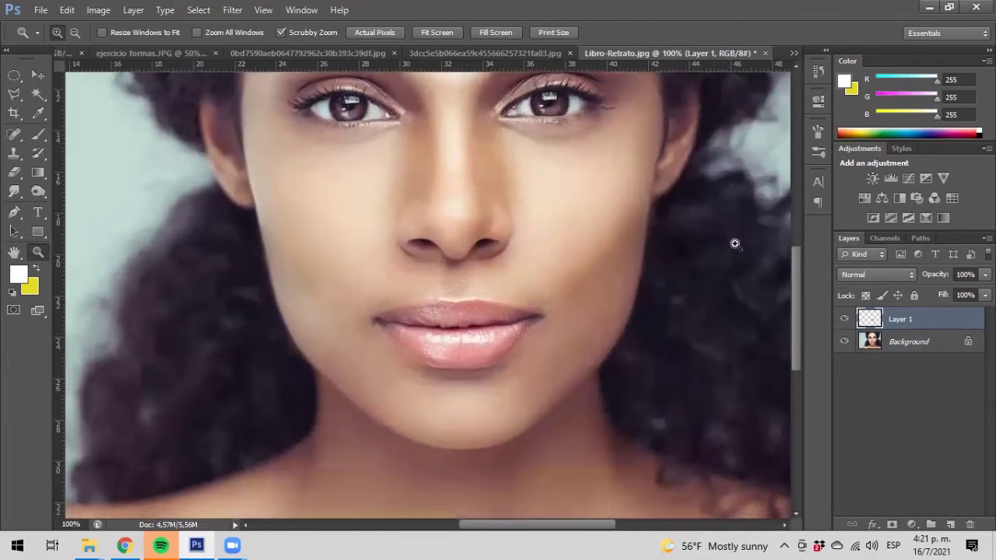
click(14, 212)
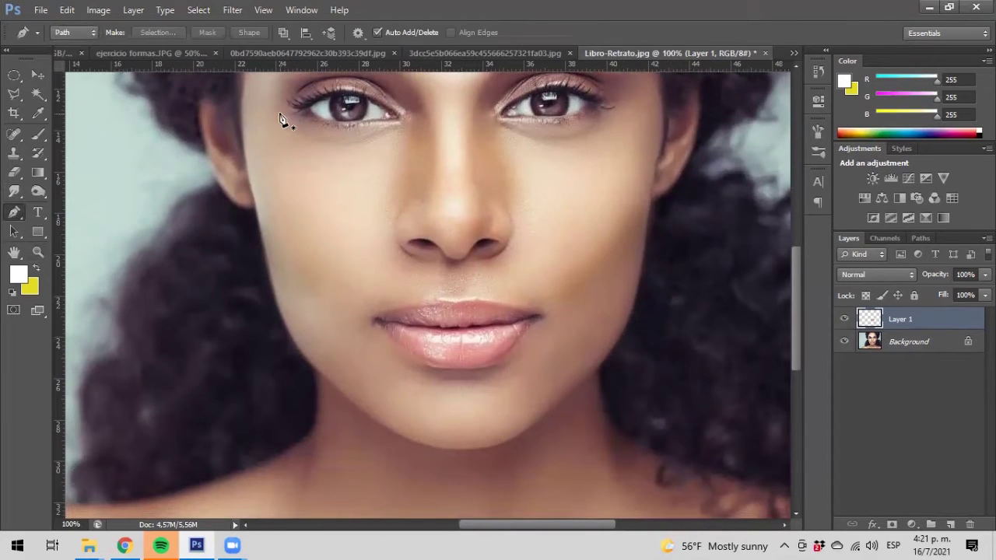
drag(239, 111, 240, 143)
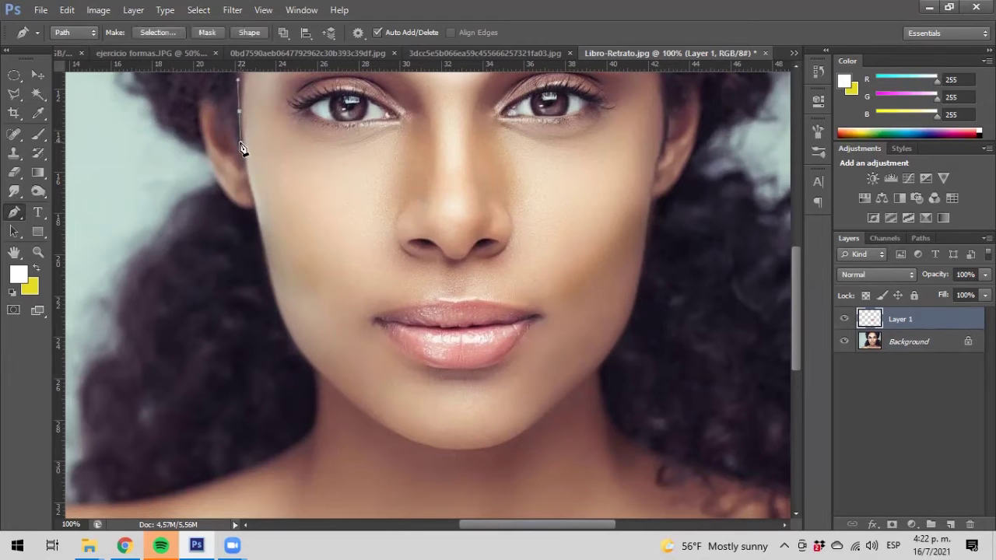
drag(252, 208, 256, 218)
drag(270, 285, 277, 301)
click(313, 367)
click(391, 434)
click(457, 451)
Step: Continue the path up the image-right jaw and cheek to eye level, and close it at the starting anchor
click(536, 423)
click(602, 364)
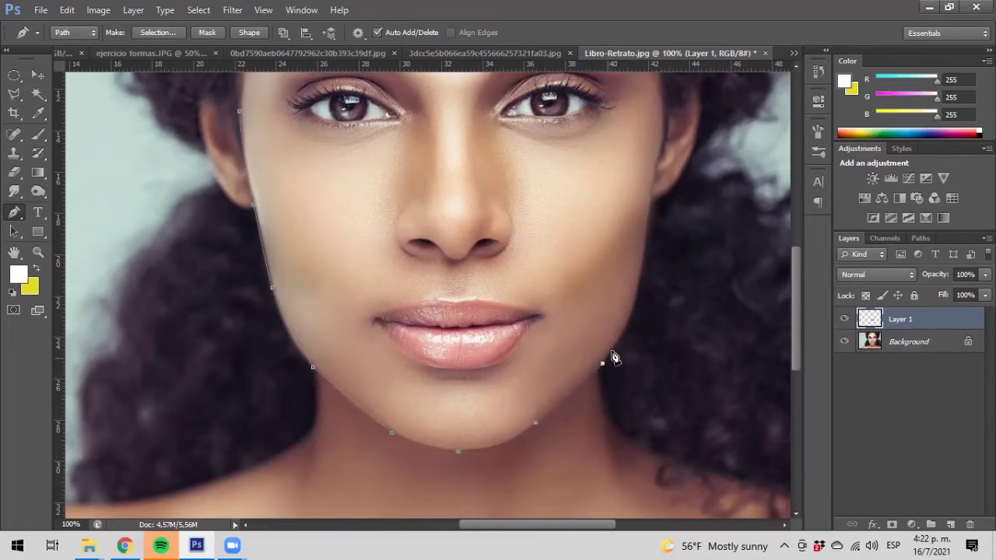
click(635, 296)
click(652, 187)
click(664, 113)
click(239, 112)
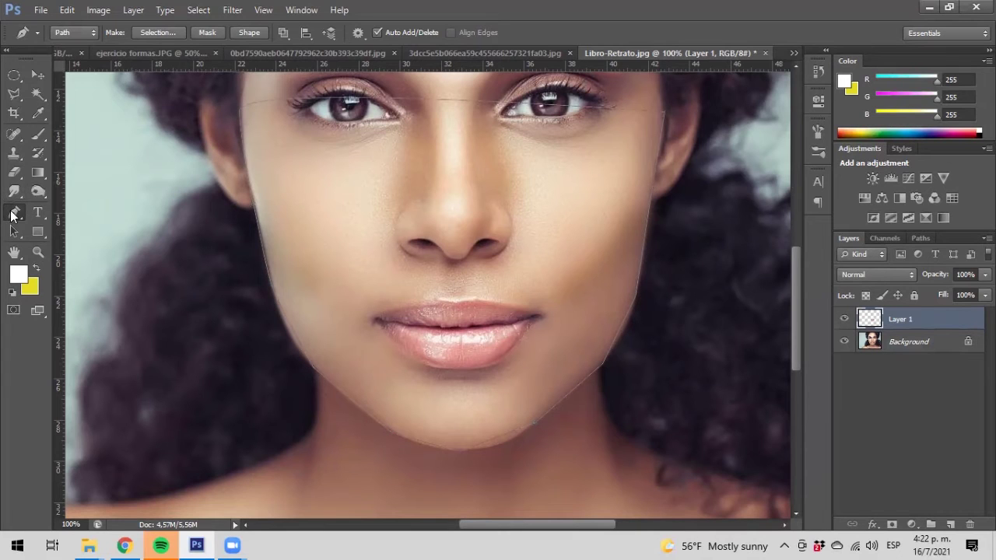
Step: Curve the path's anchors at the chin and along the image-right jaw and cheek with the Convert Point tool
right_click(12, 216)
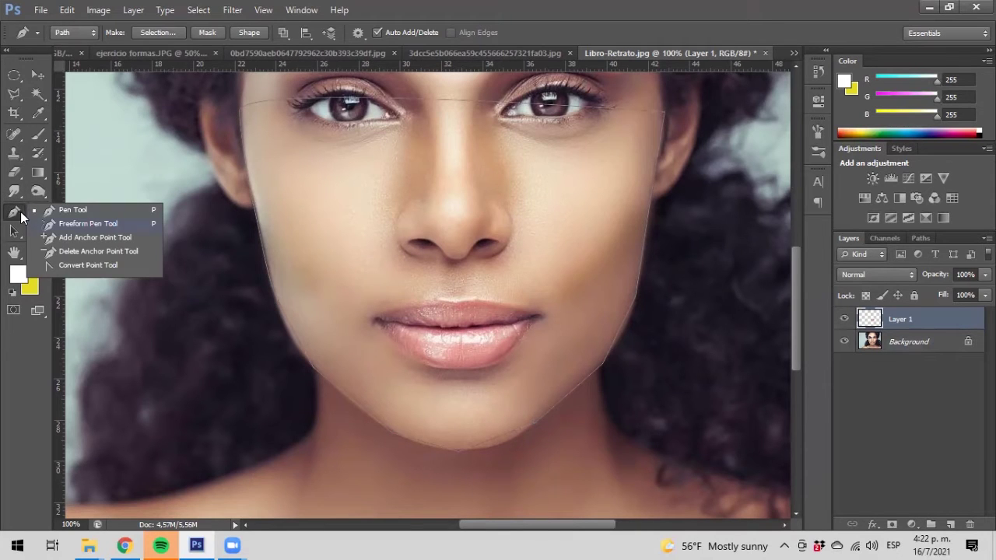
click(66, 267)
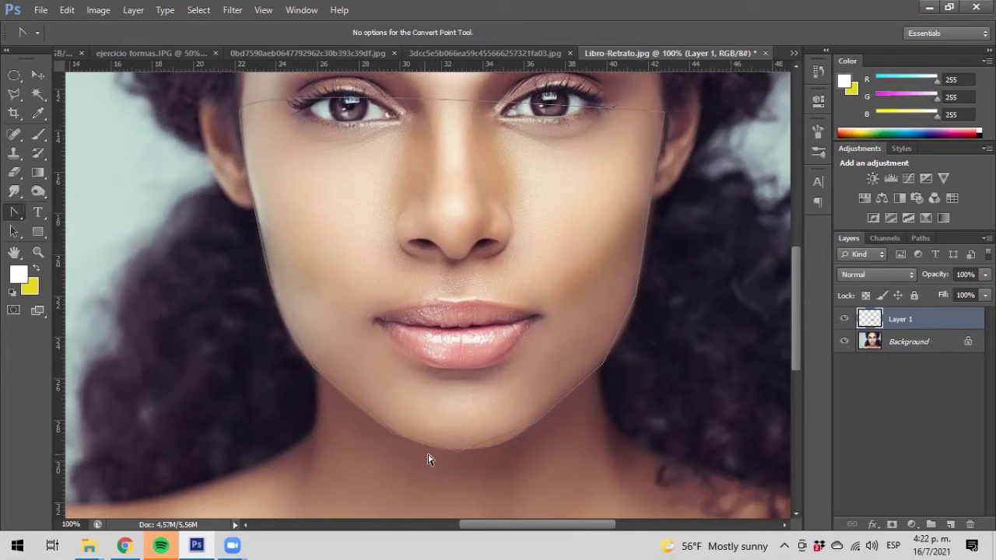
drag(457, 453, 481, 452)
drag(535, 425, 545, 408)
drag(603, 362, 621, 348)
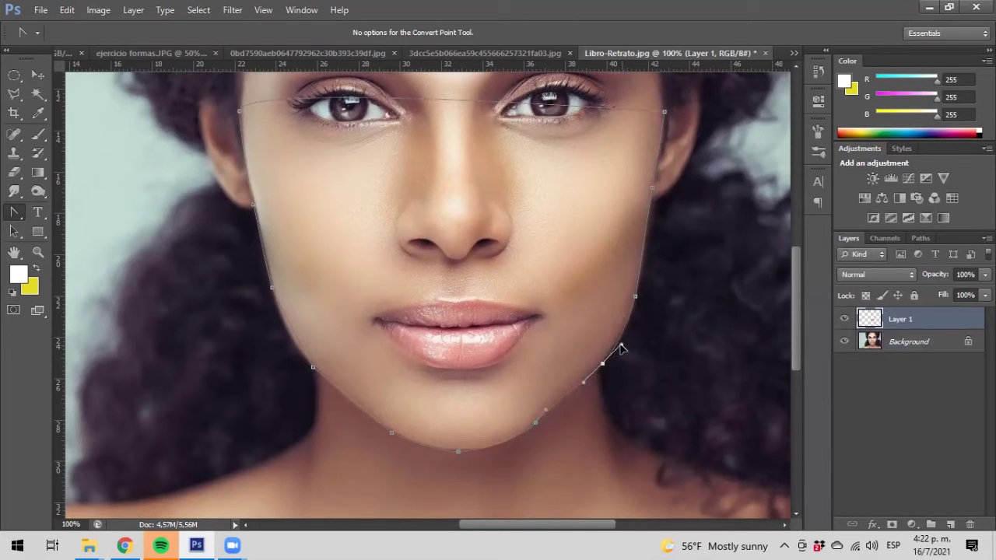
click(634, 297)
drag(634, 296, 639, 285)
Step: Smooth the path's anchors along the image-left jaw and readjust the chin curve, undoing the last corner conversion
click(253, 207)
drag(312, 368, 333, 387)
drag(391, 433, 398, 435)
drag(458, 452, 482, 450)
click(458, 452)
key(ctrl+z)
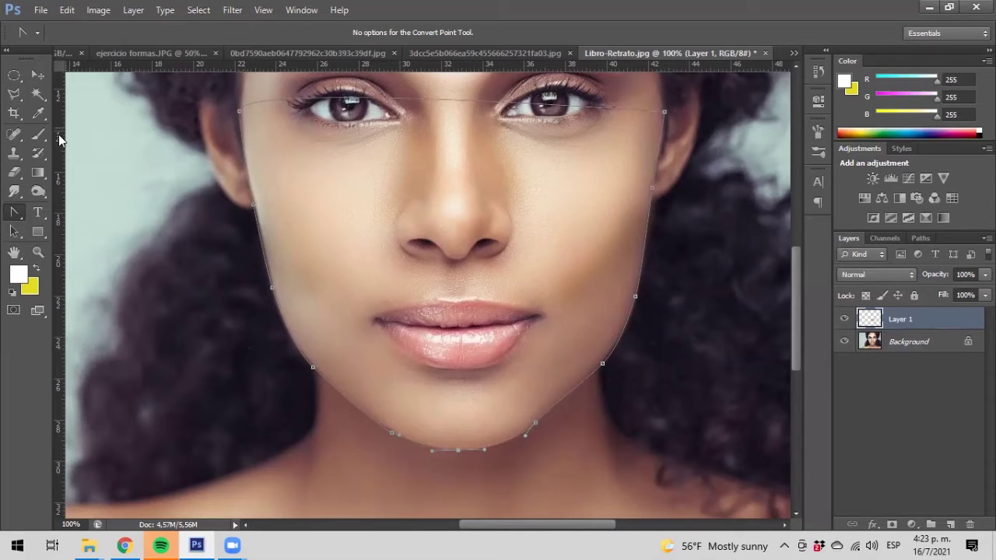
Step: Convert the face path into a new anti-aliased selection with a feather radius of 0 pixels
click(16, 215)
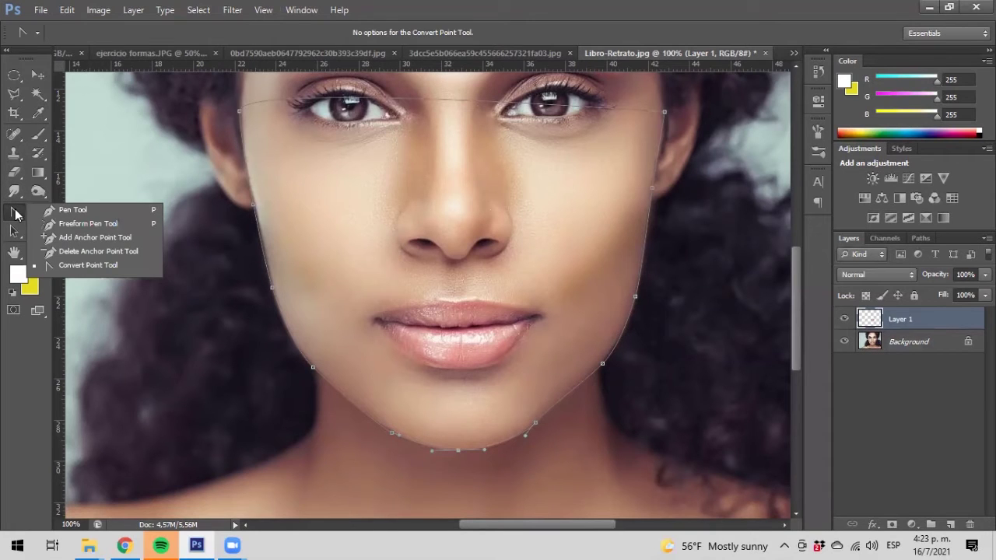
click(73, 210)
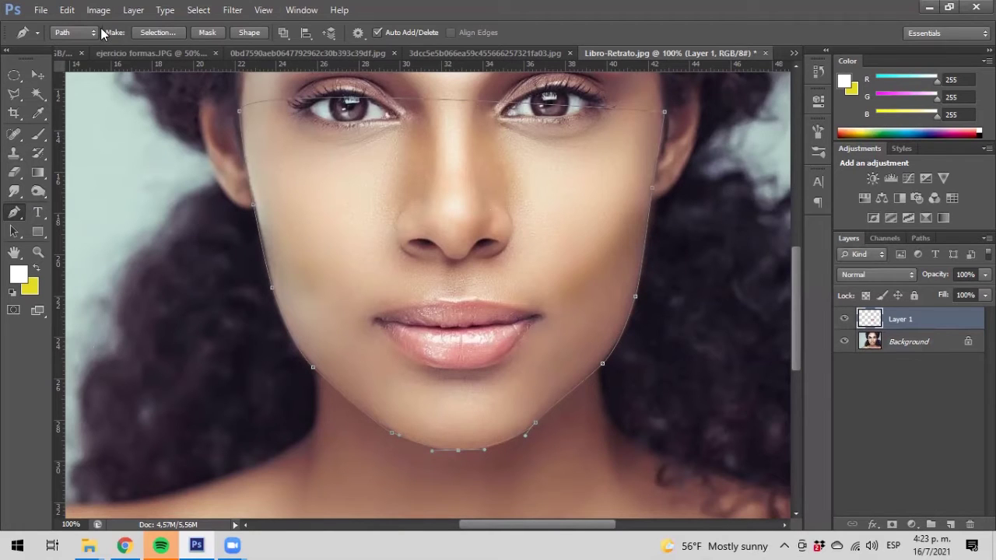
click(152, 35)
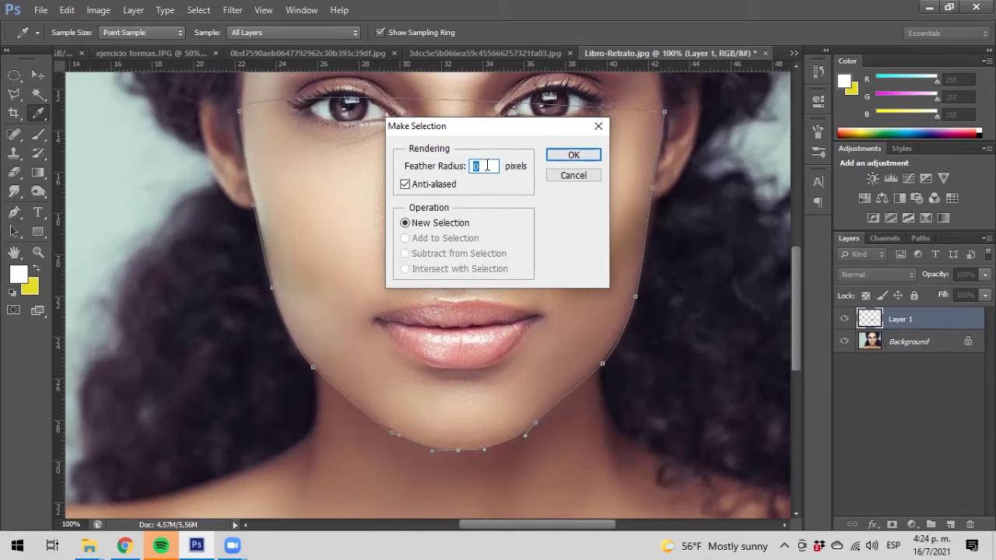
click(587, 155)
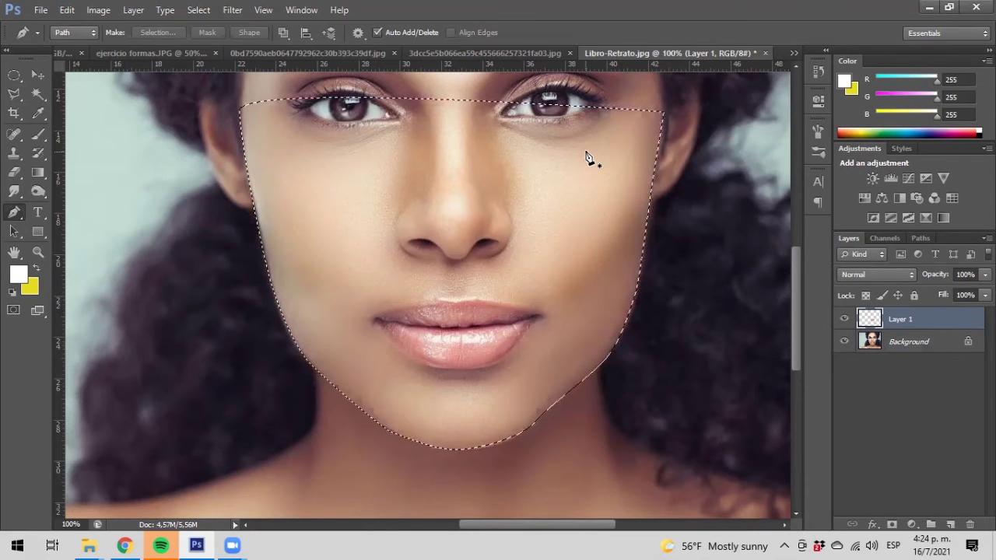
Step: Copy the selected face area from the Background to a new layer, and check it by hiding and reshowing the Background
click(902, 340)
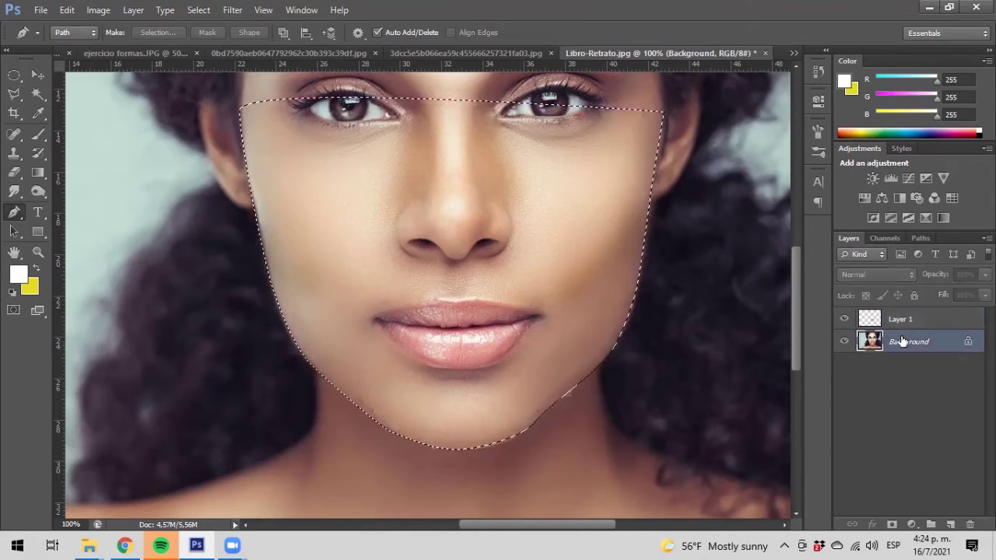
key(ctrl+j)
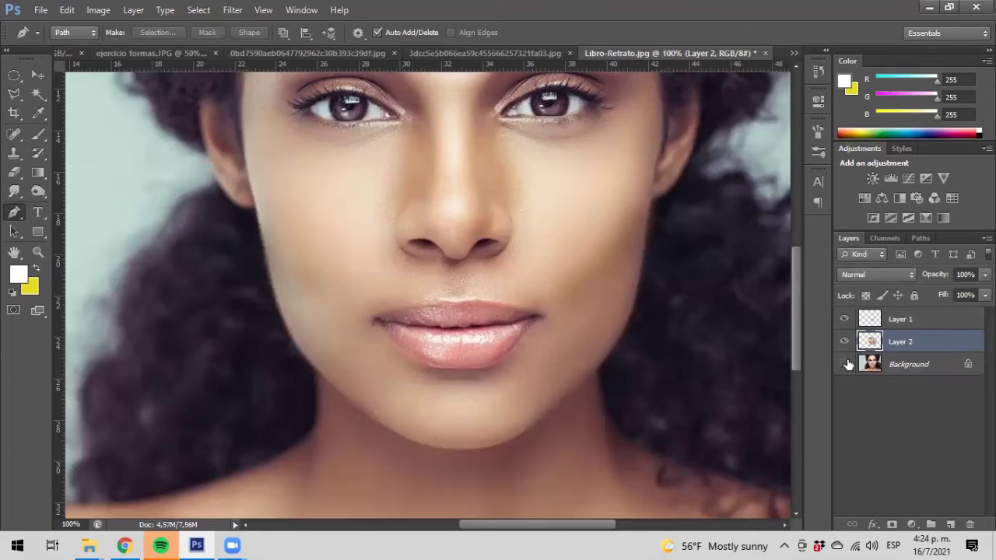
click(845, 364)
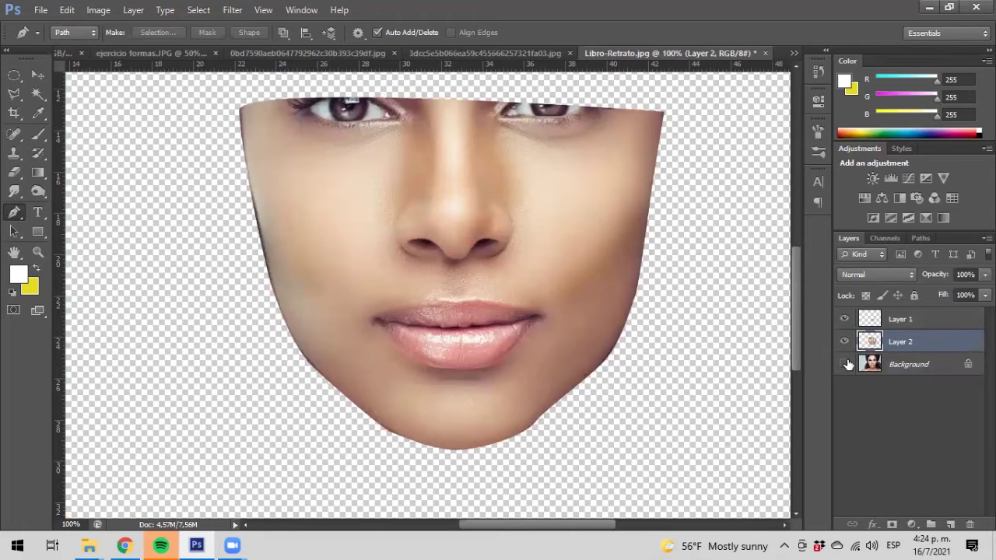
click(845, 364)
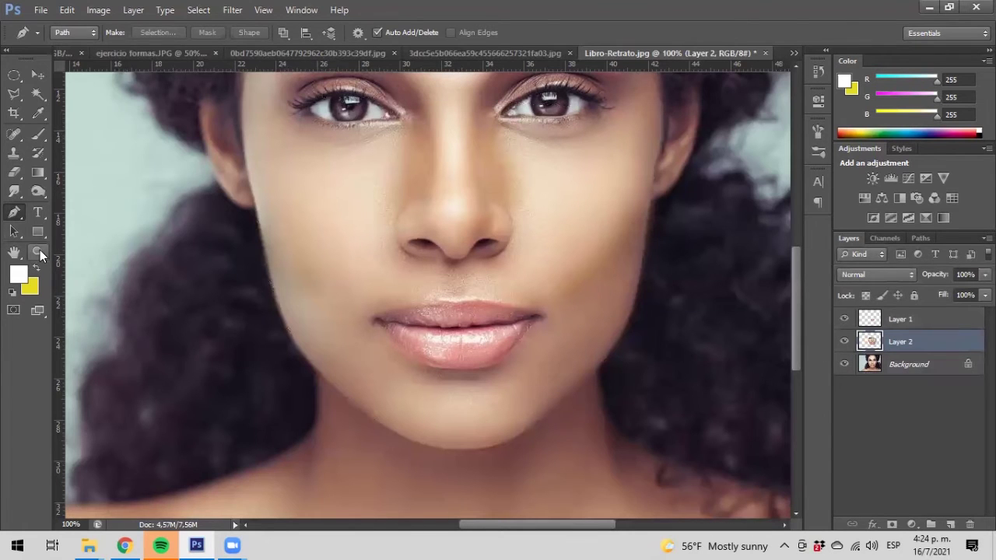
Step: Add the text "Hola!" in 12 pt white Myriad Pro Regular over the pale background beside the hair on the image-left side
click(38, 252)
alt+click(406, 274)
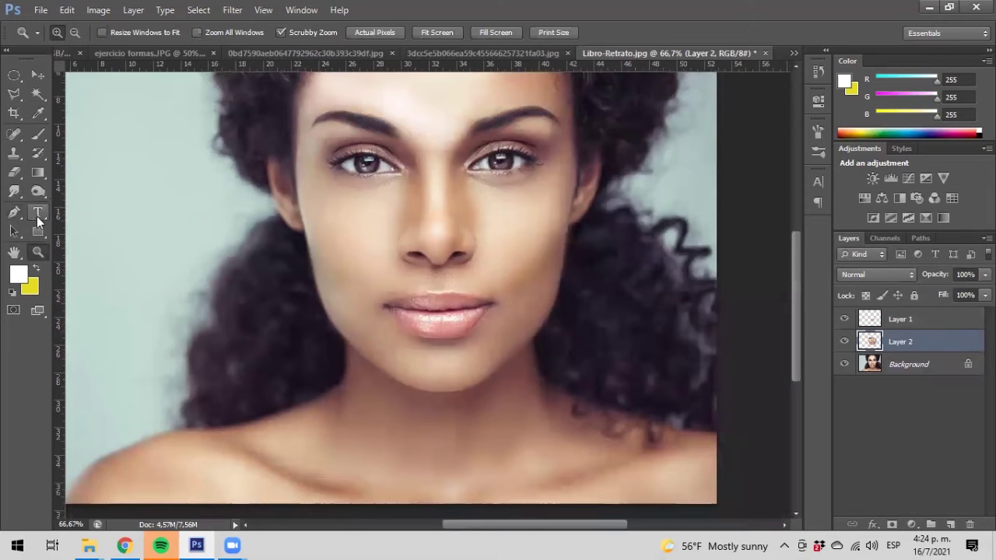
click(37, 213)
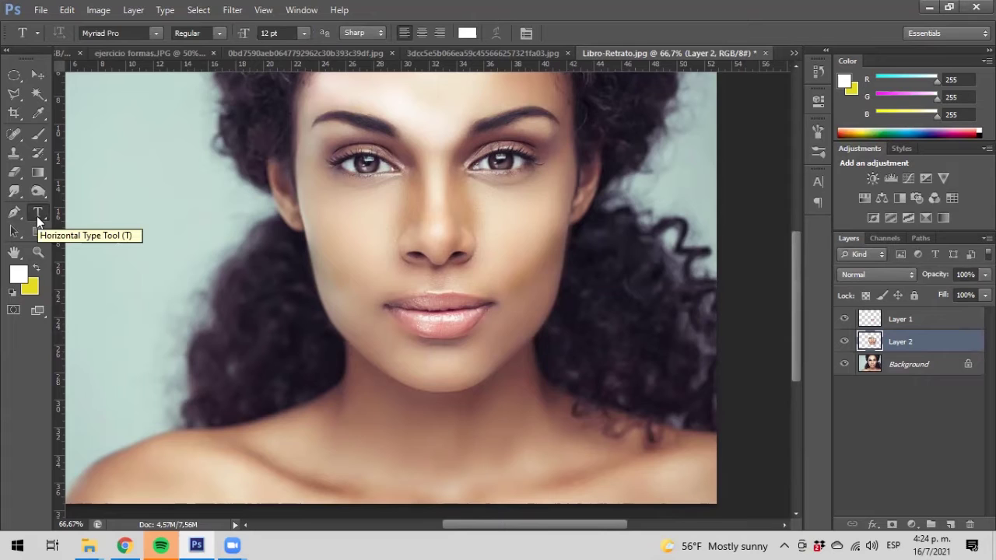
click(186, 231)
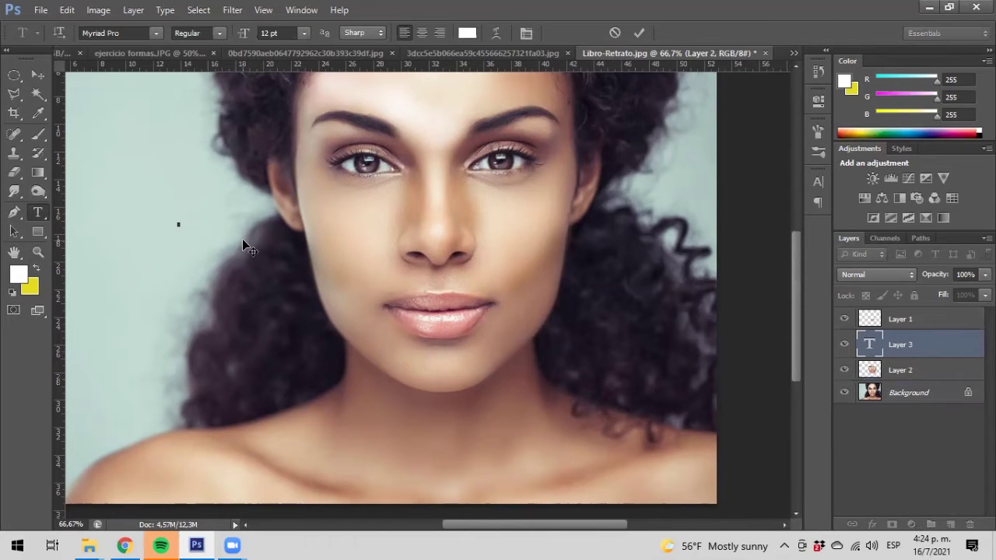
text(texto)
click(42, 77)
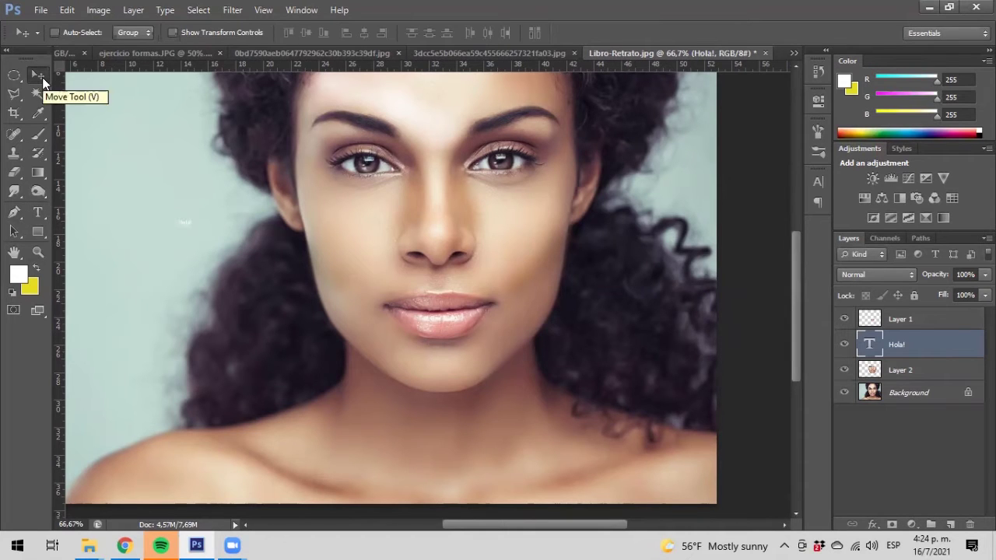
Step: Scale the "Hola!" text up to about 1403% and move it toward the image's left edge, beside the face
key(ctrl+t)
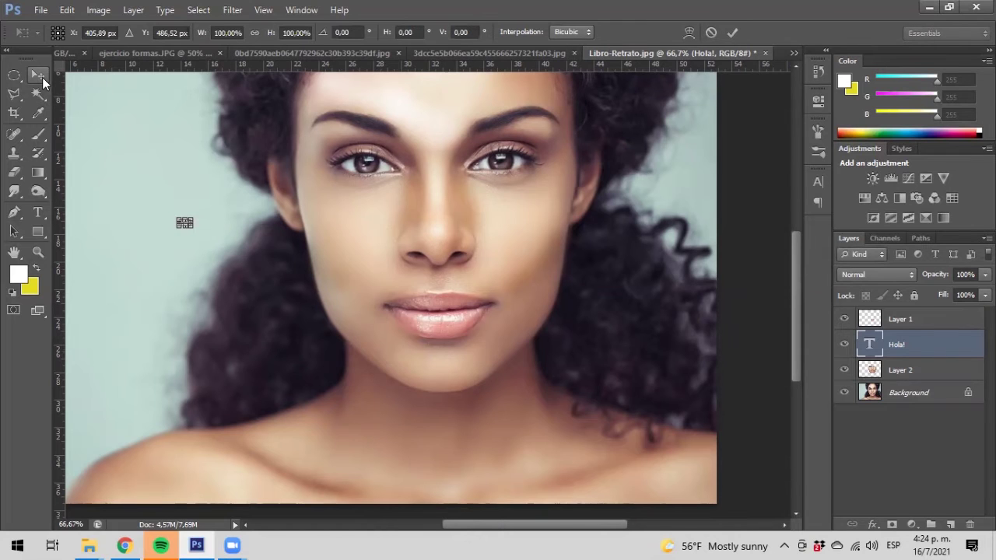
drag(198, 231, 329, 370)
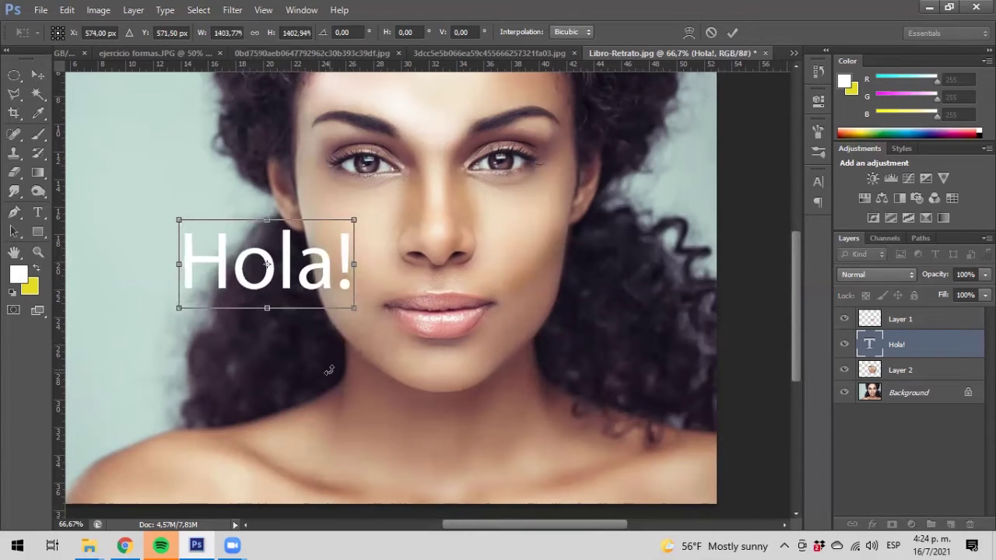
drag(291, 241, 209, 207)
key(Return)
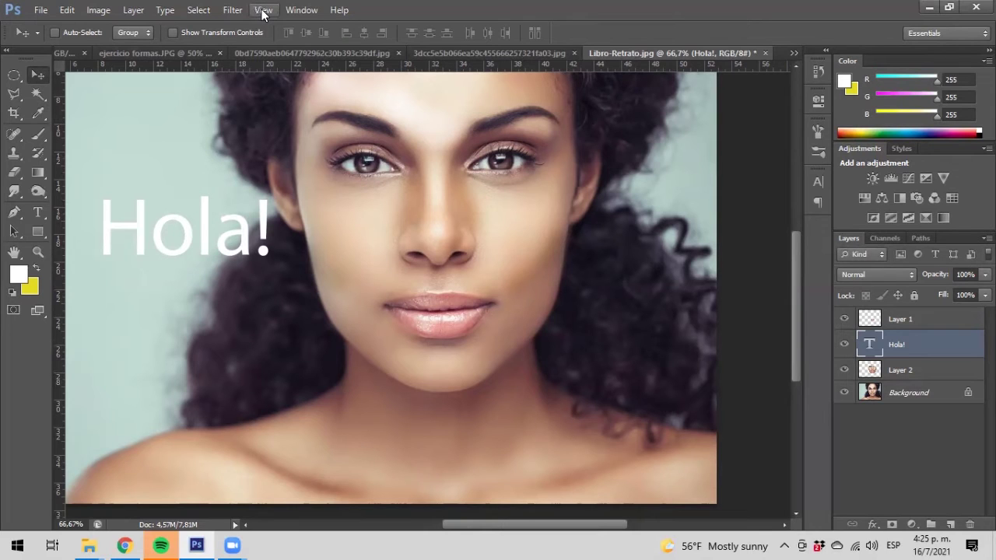
Step: Show the Character settings and change the "Hola!" text color to red d01414
click(298, 10)
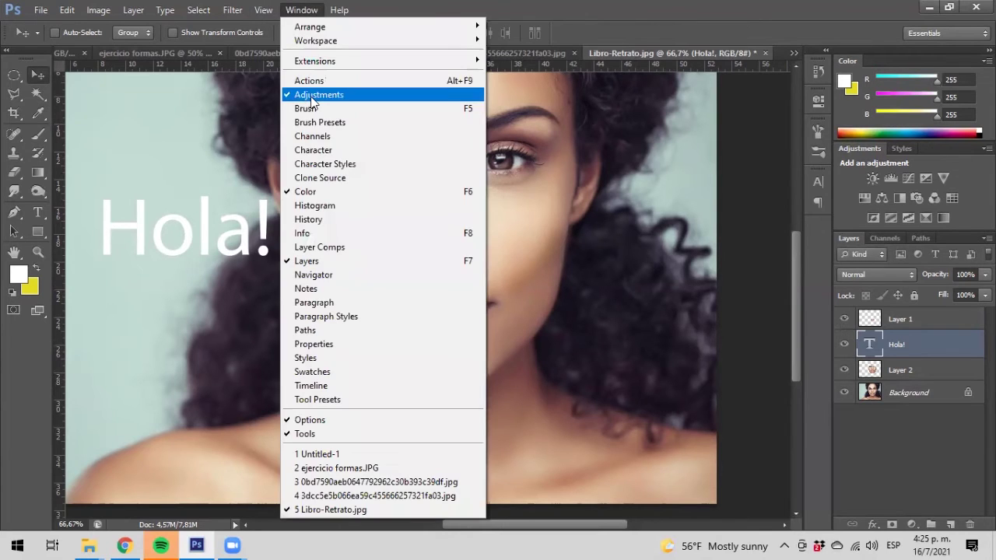
click(330, 152)
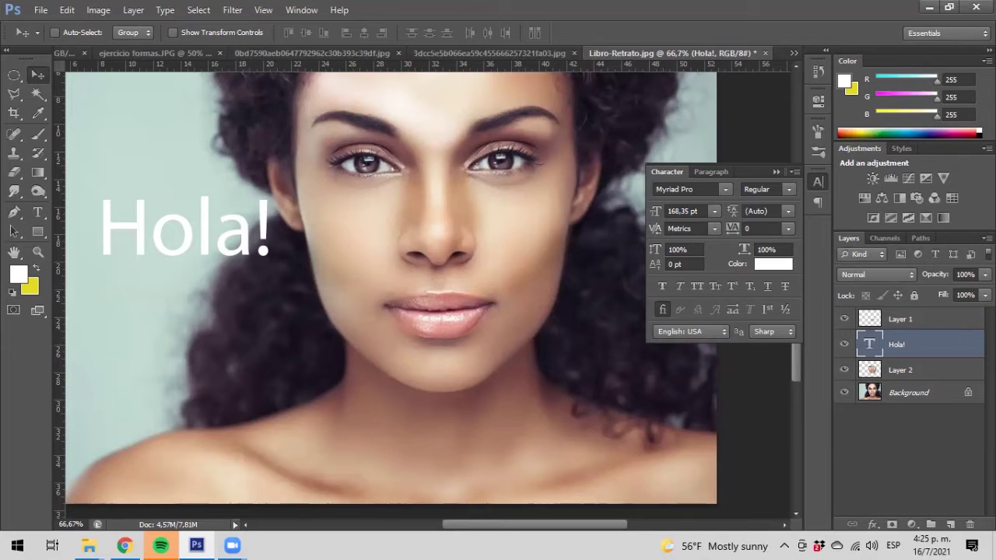
click(770, 264)
click(470, 165)
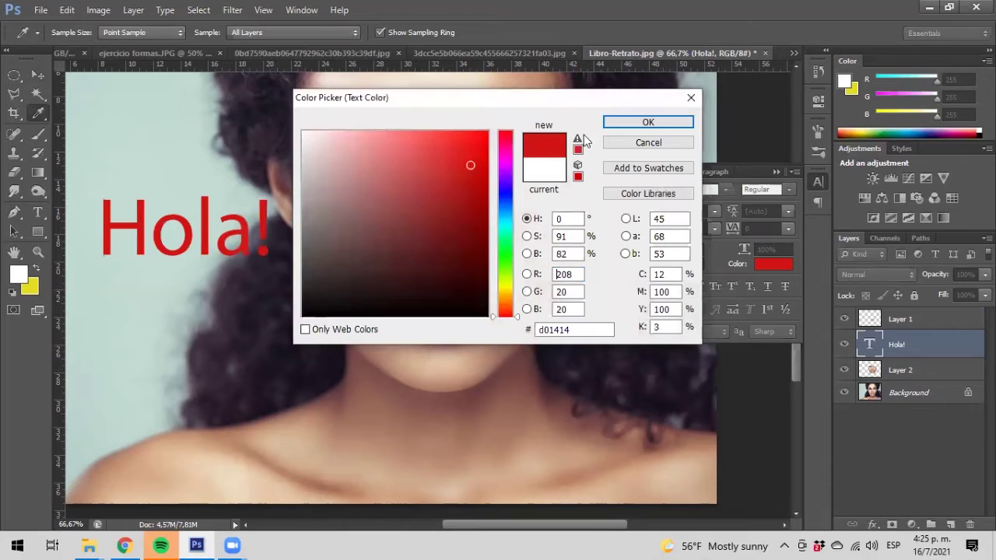
click(648, 122)
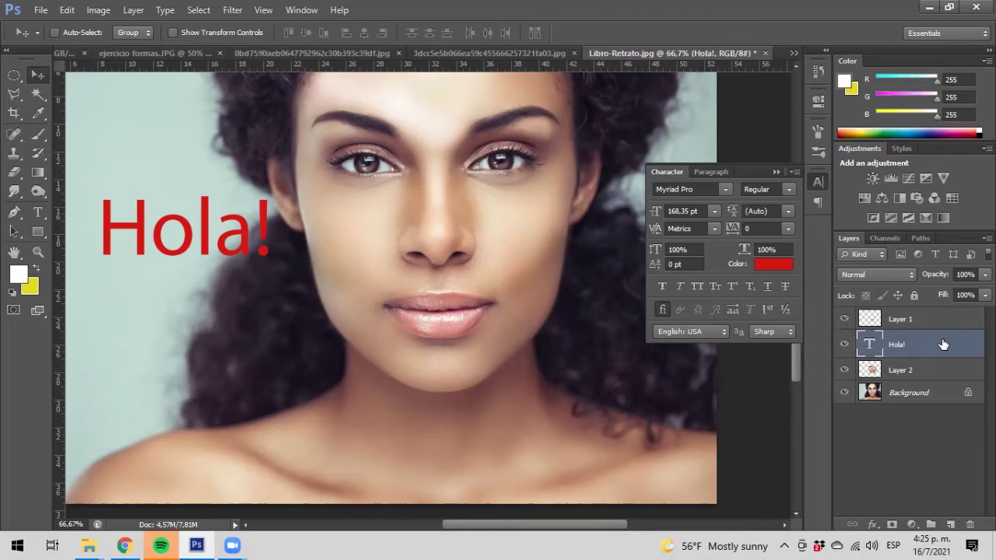
Step: Examine the whole portrait with its text at different magnifications using the Zoom tool, ending at 50%
click(16, 233)
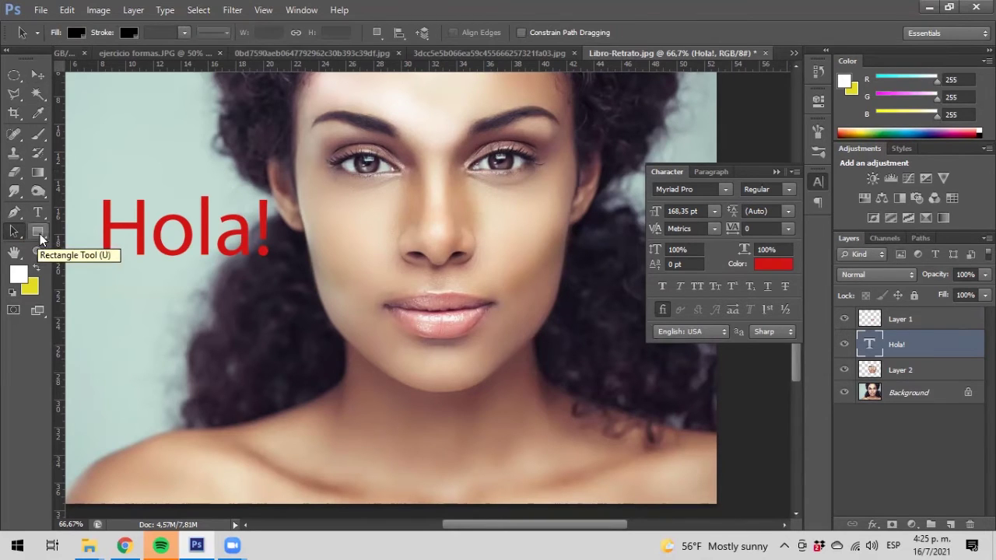
click(38, 232)
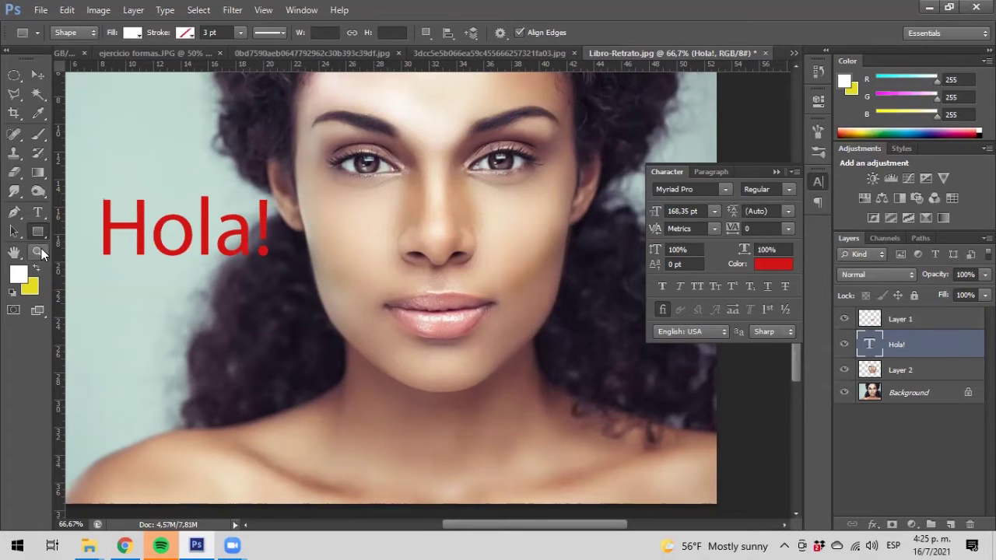
click(40, 250)
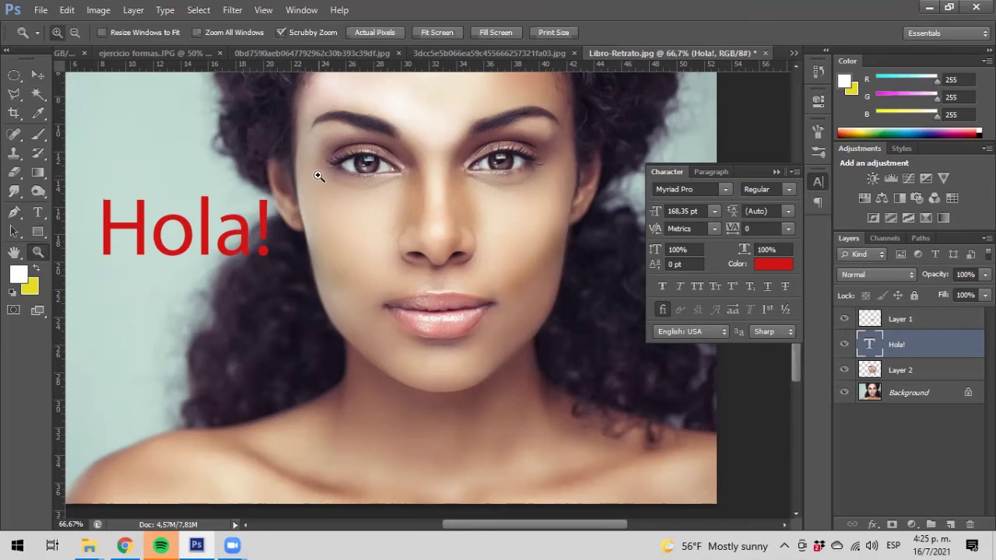
click(320, 172)
alt+click(318, 176)
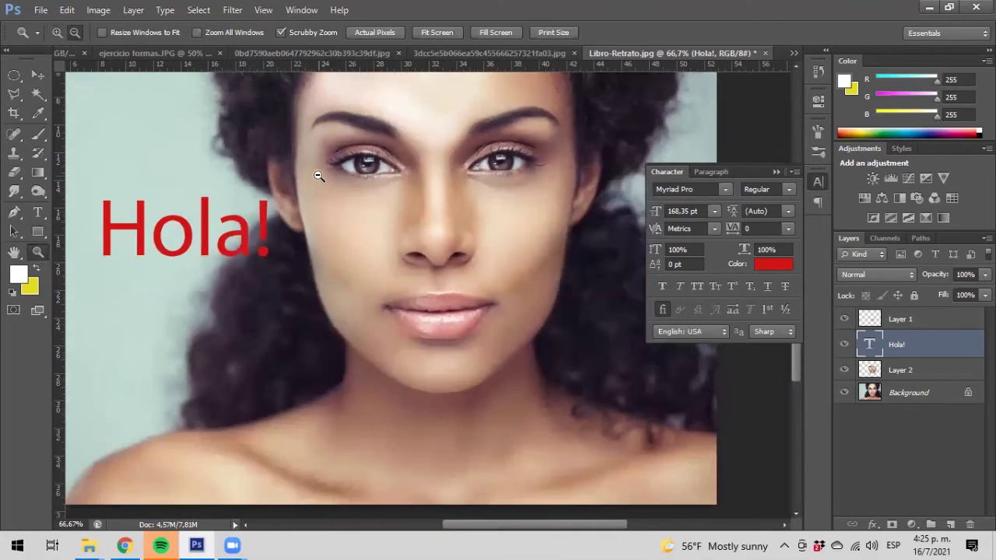
alt+click(318, 176)
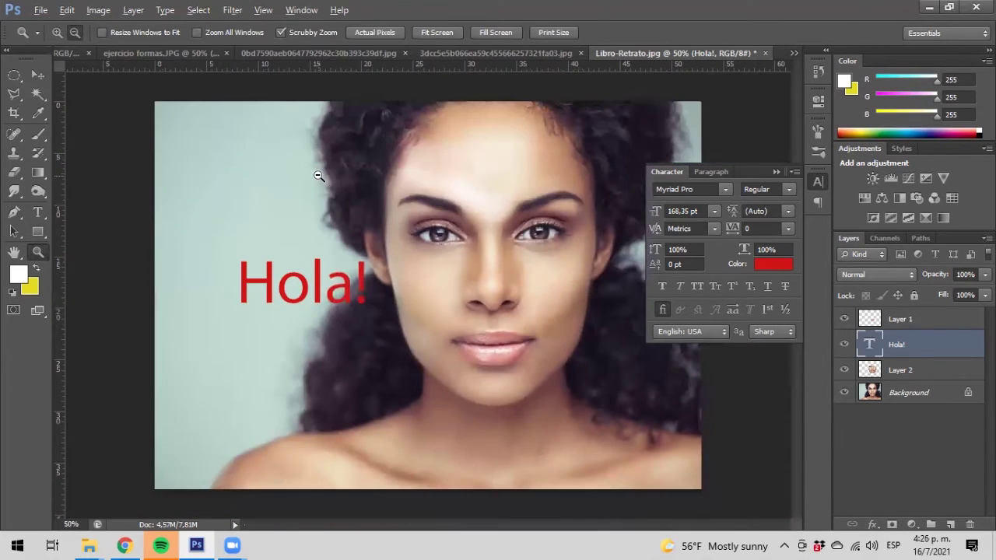
alt+click(318, 176)
alt+click(318, 175)
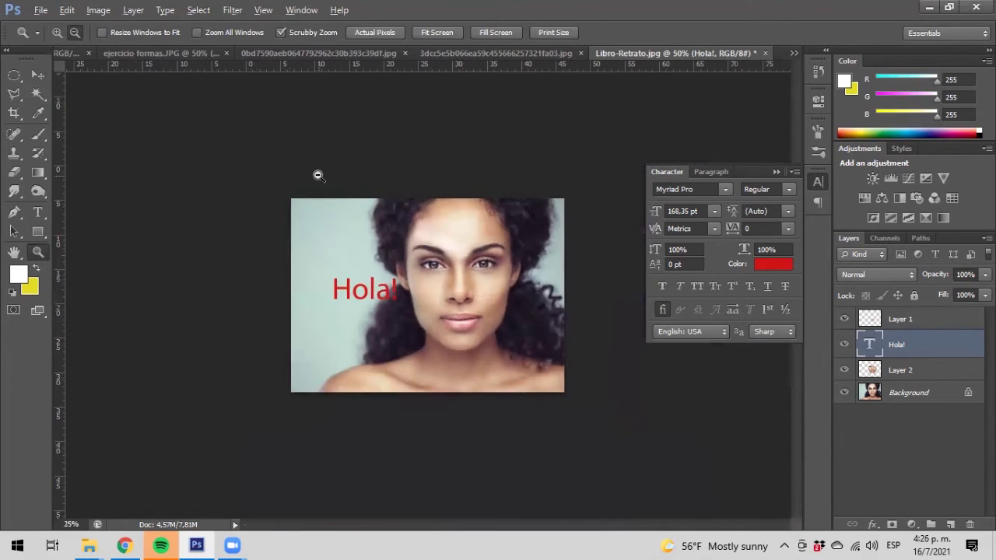
alt+click(417, 324)
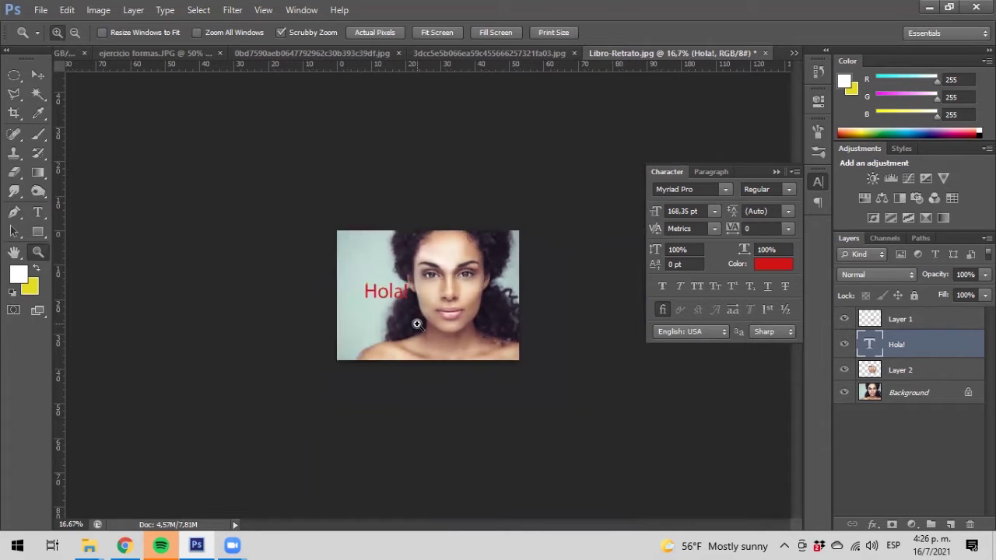
click(429, 294)
click(428, 288)
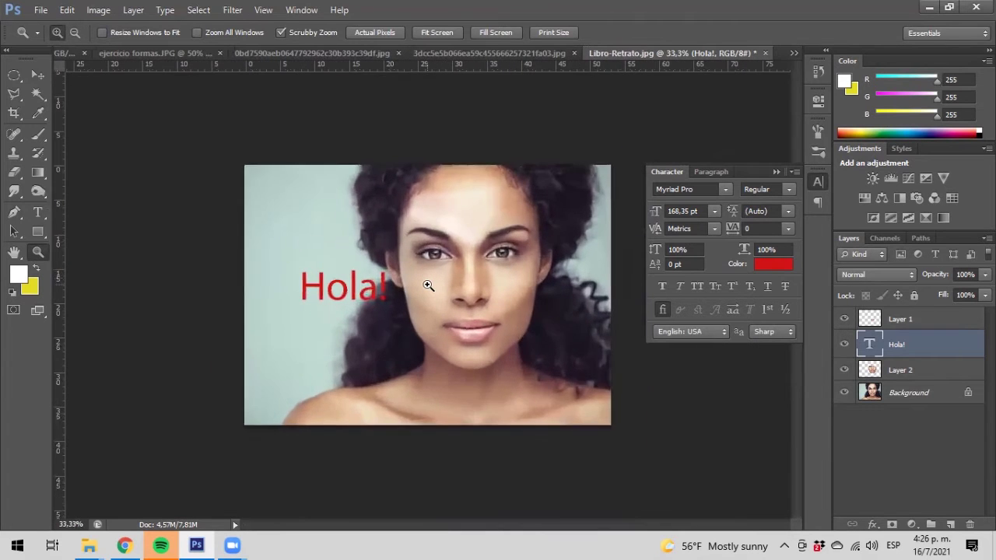
click(428, 285)
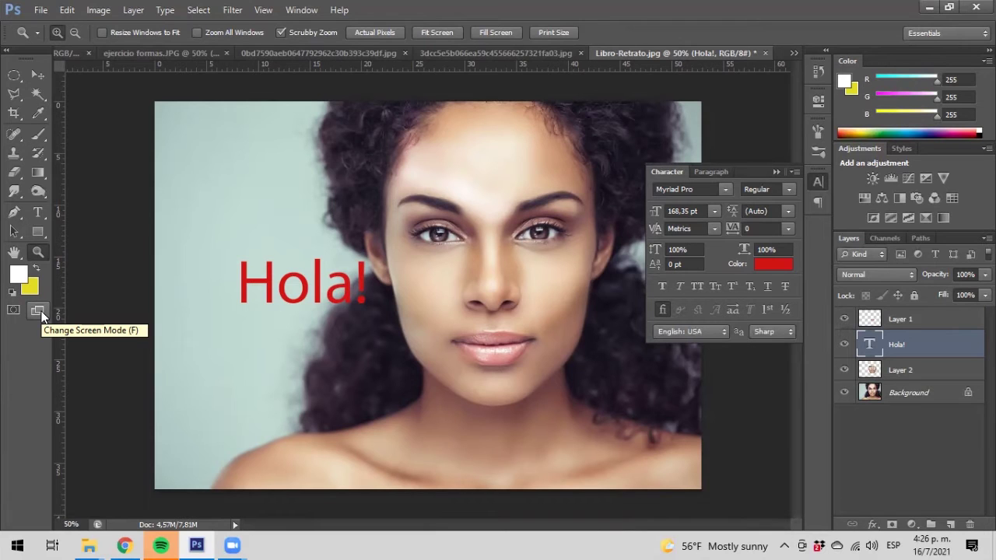
Step: Try merging all layers from Layer 1 down to Background into one, and undo the merge
click(921, 321)
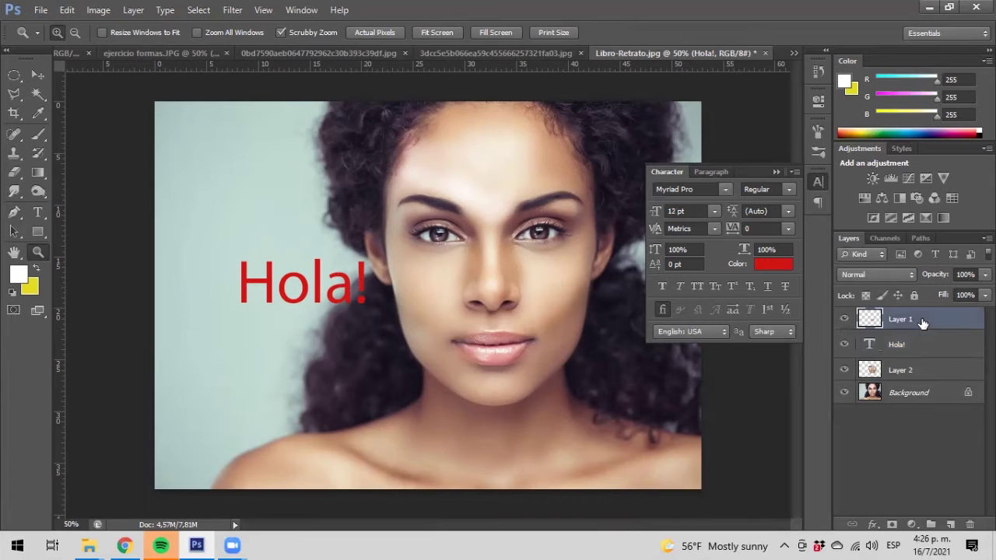
shift+click(908, 392)
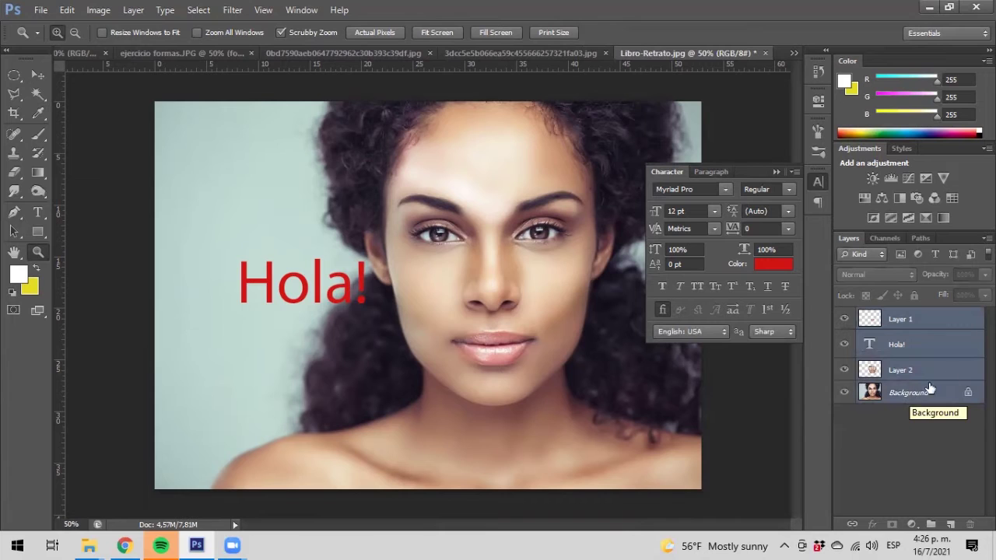
click(912, 317)
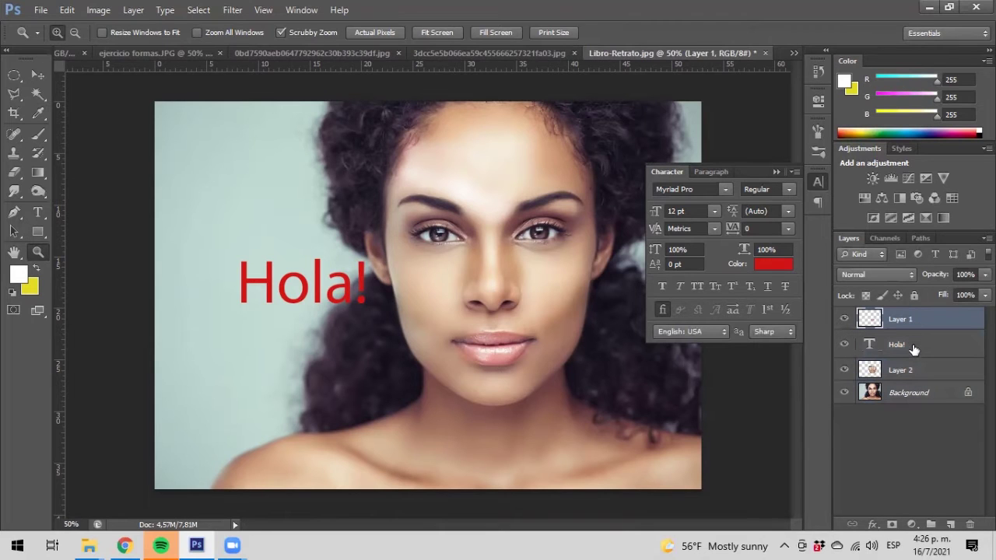
shift+click(912, 392)
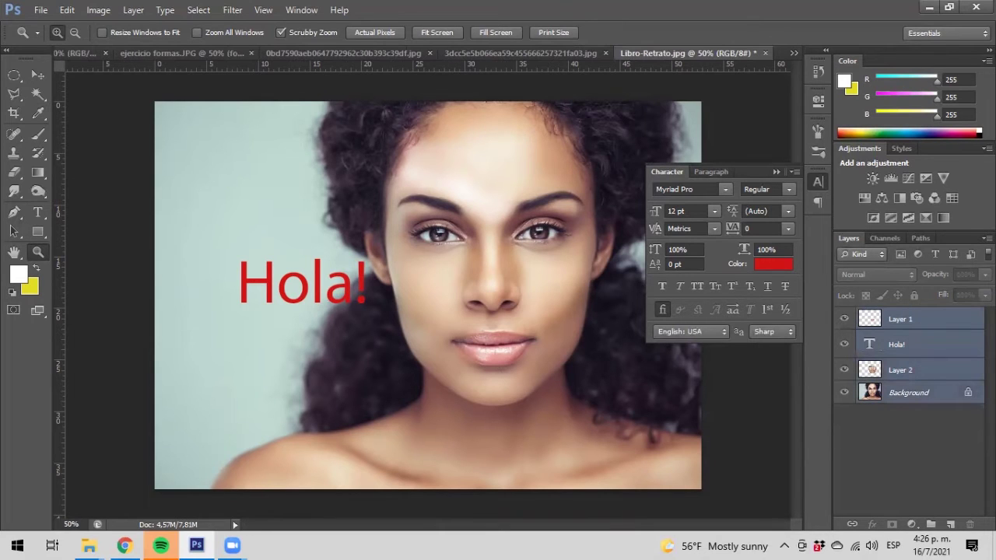
click(986, 238)
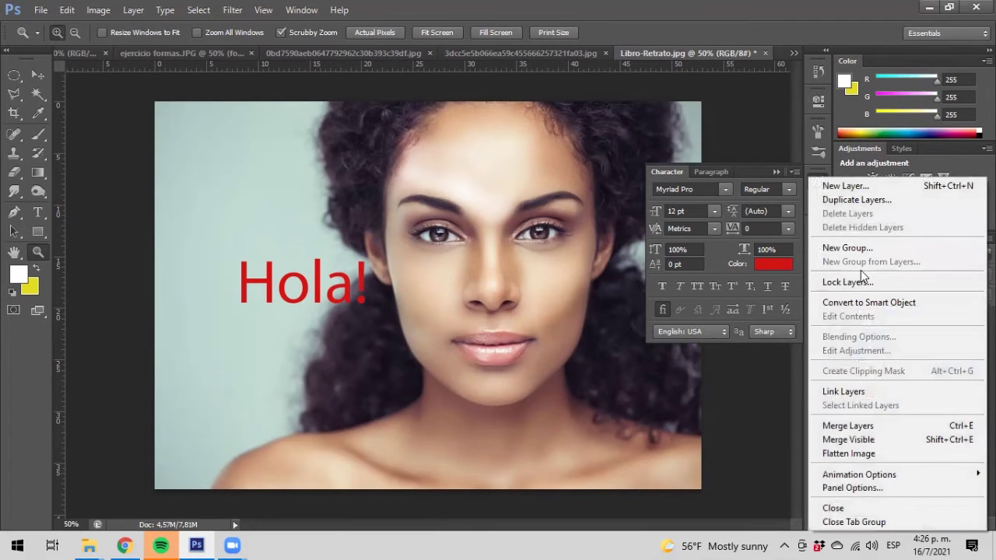
click(839, 428)
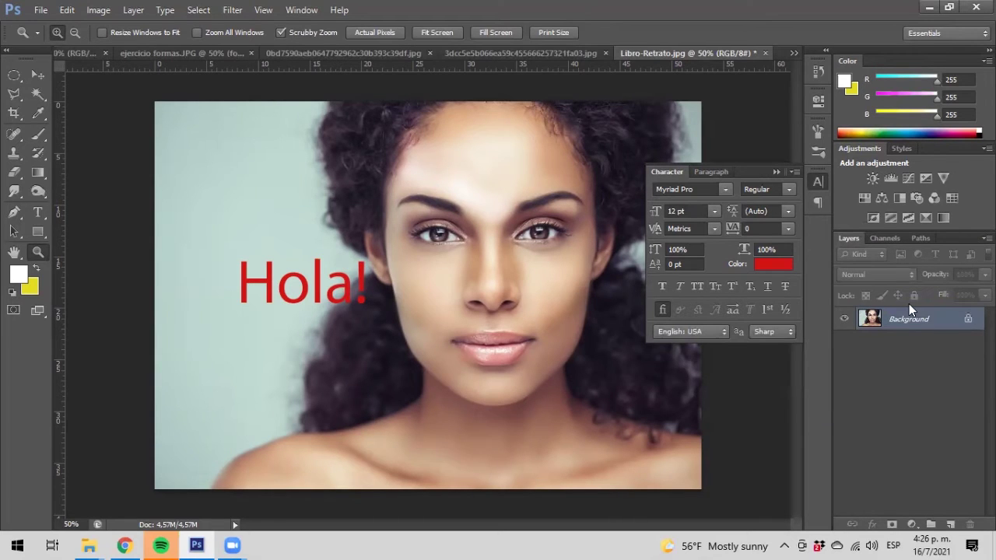
key(ctrl+z)
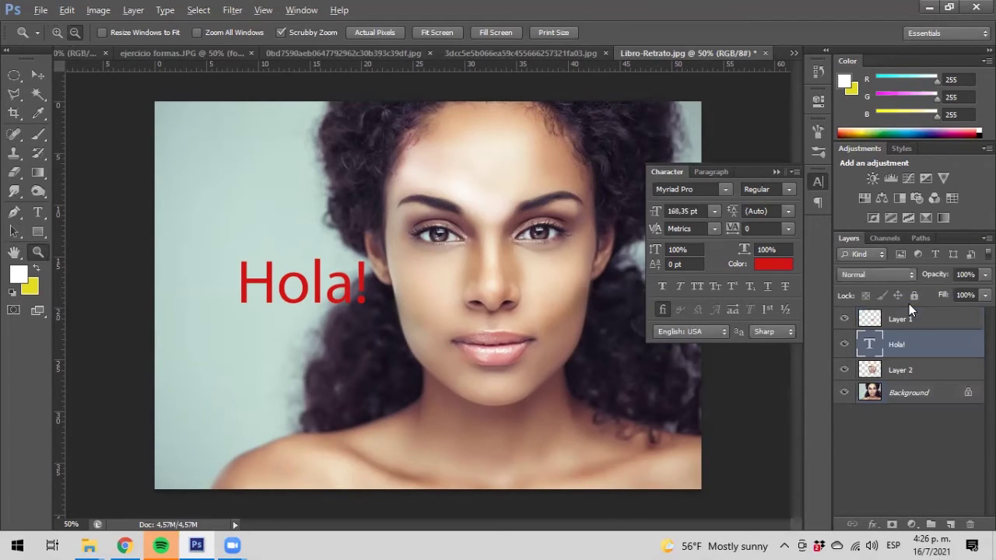
Step: Move the Layer 2 face cutout below the Hola! text and the Layer 1 lips up onto the woman's forehead
click(898, 367)
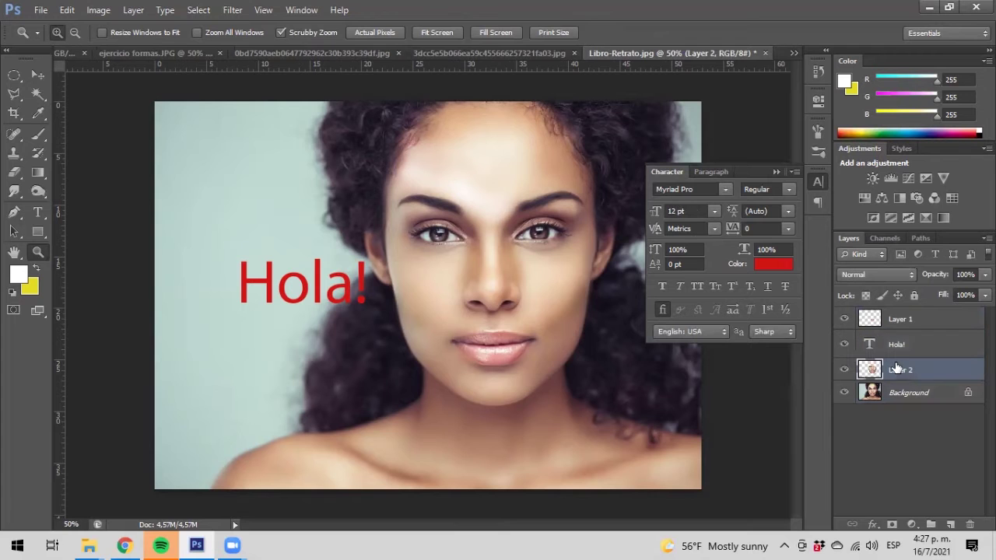
click(38, 74)
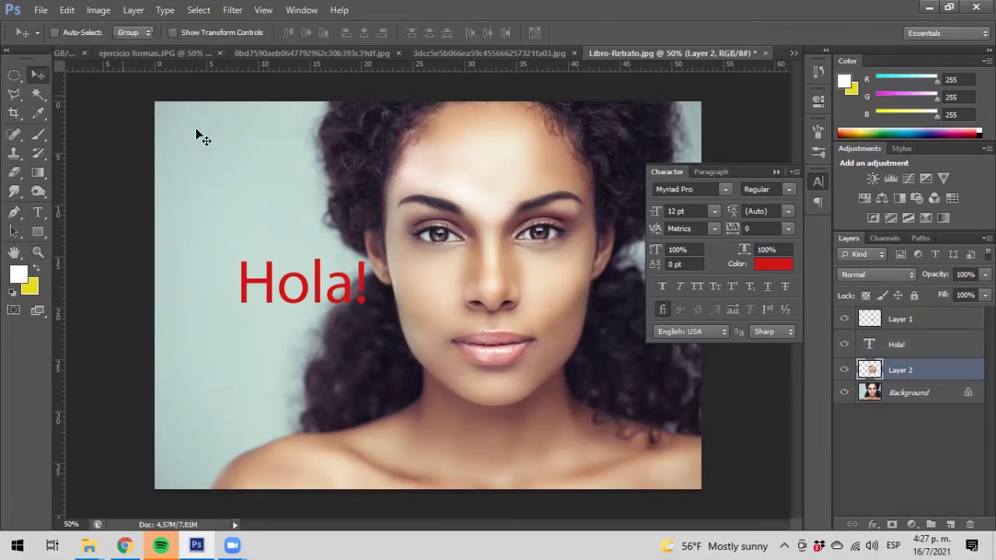
drag(522, 320, 339, 417)
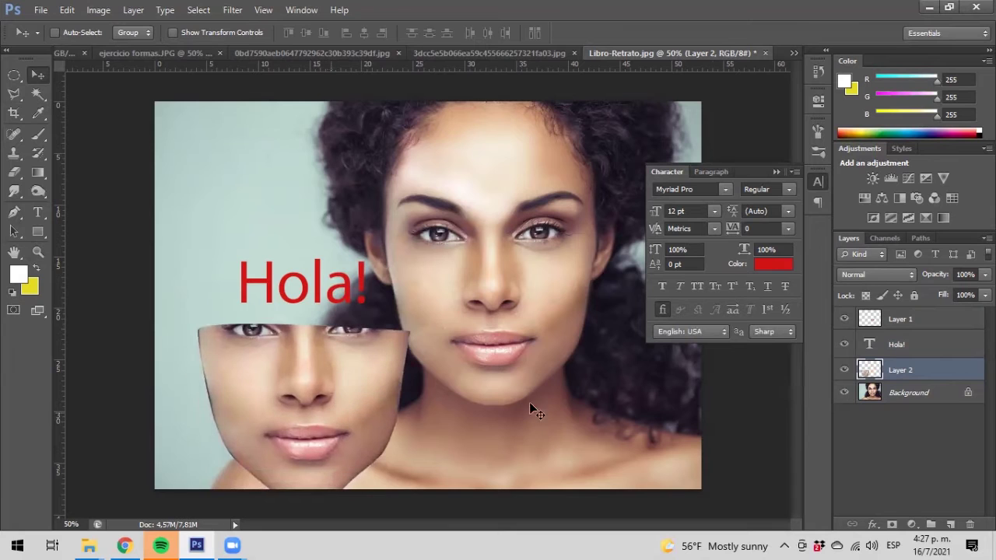
click(917, 320)
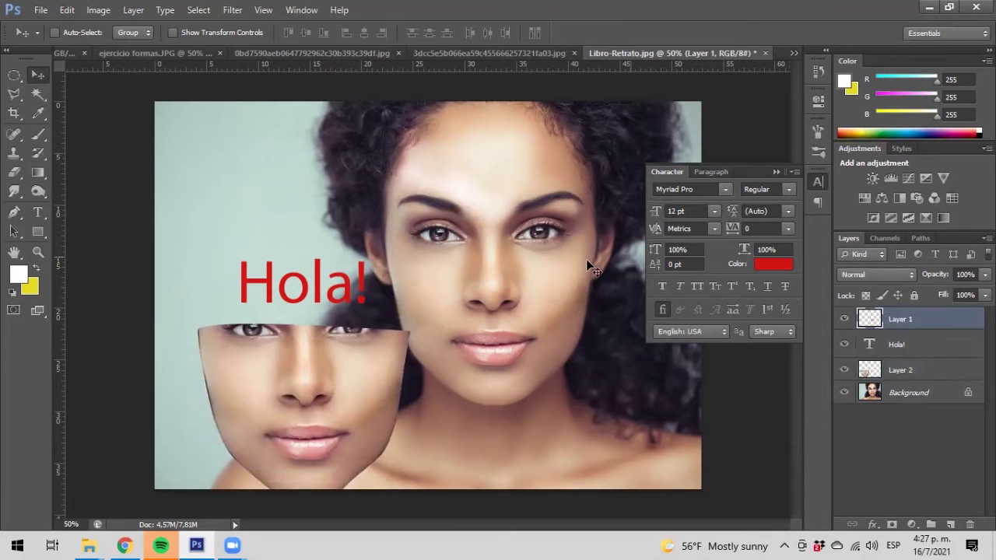
drag(495, 345, 492, 163)
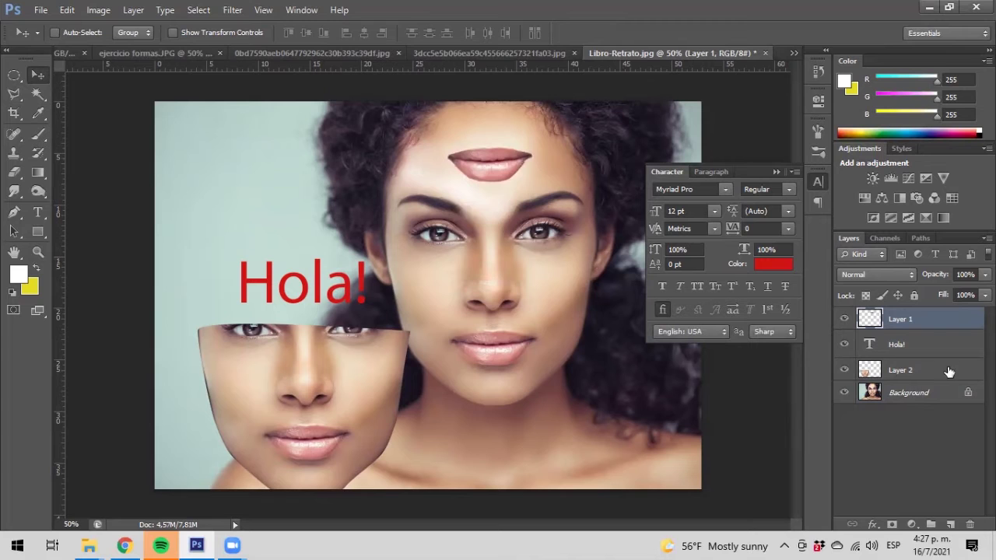
Step: Try merging the rearranged face, lips and text layers with the Background, and undo it
shift+click(920, 391)
click(986, 238)
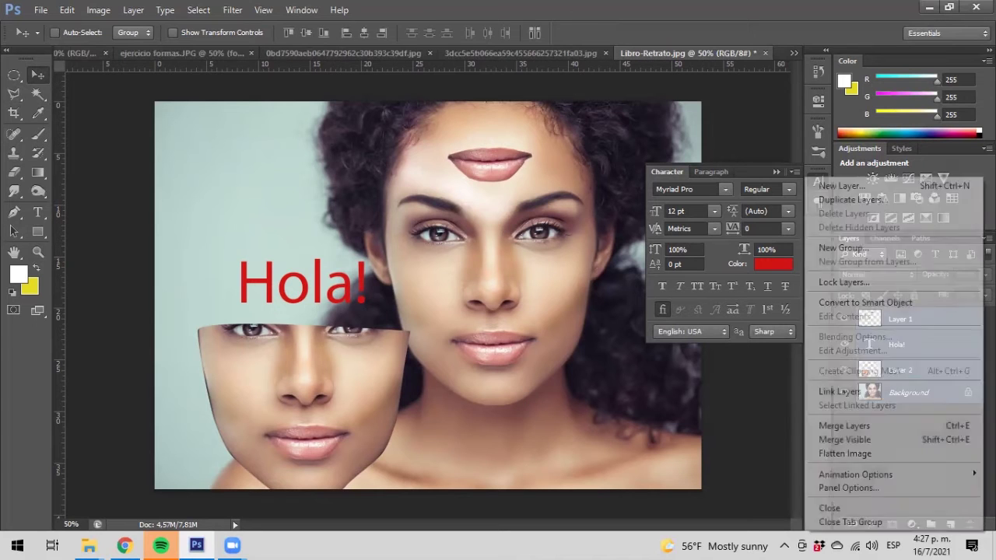
click(835, 424)
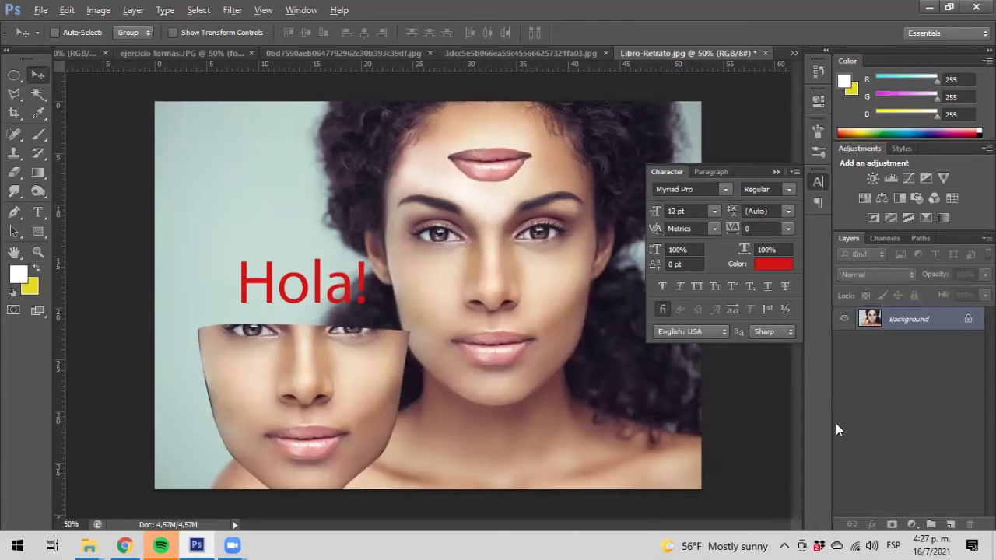
key(ctrl+z)
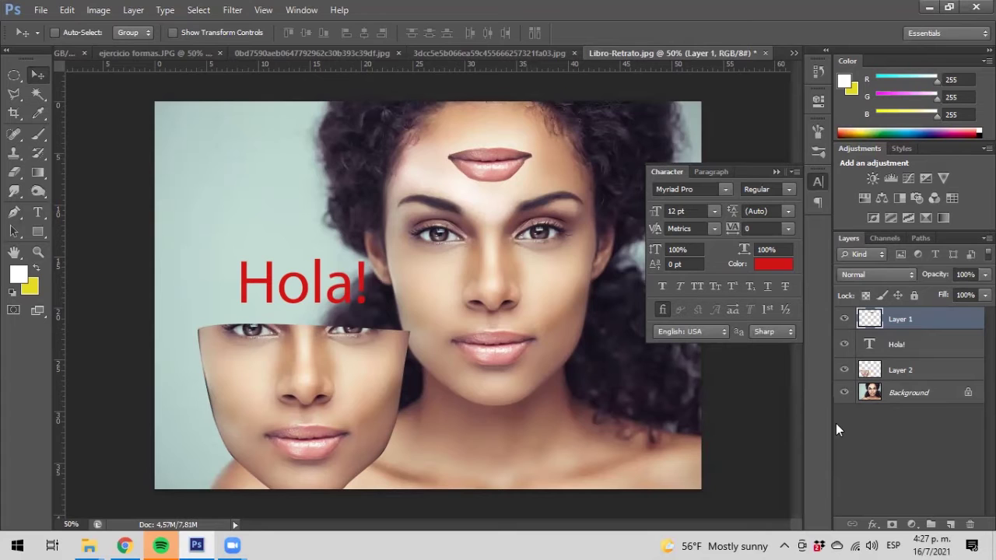
Step: Save a JPEG copy of the portrait as "prueba 1" in the photoshop folder, with quality 12 (Maximum)
click(41, 9)
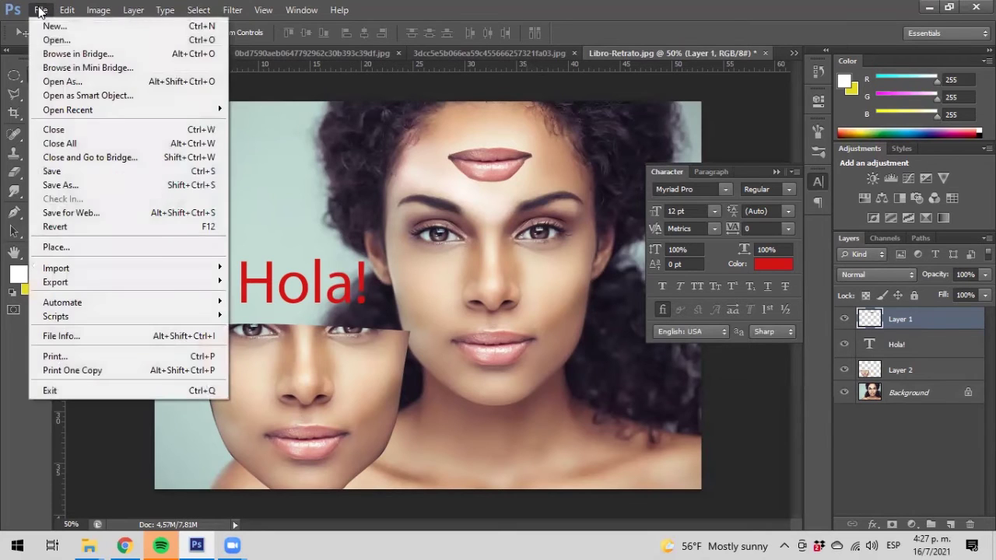
click(67, 190)
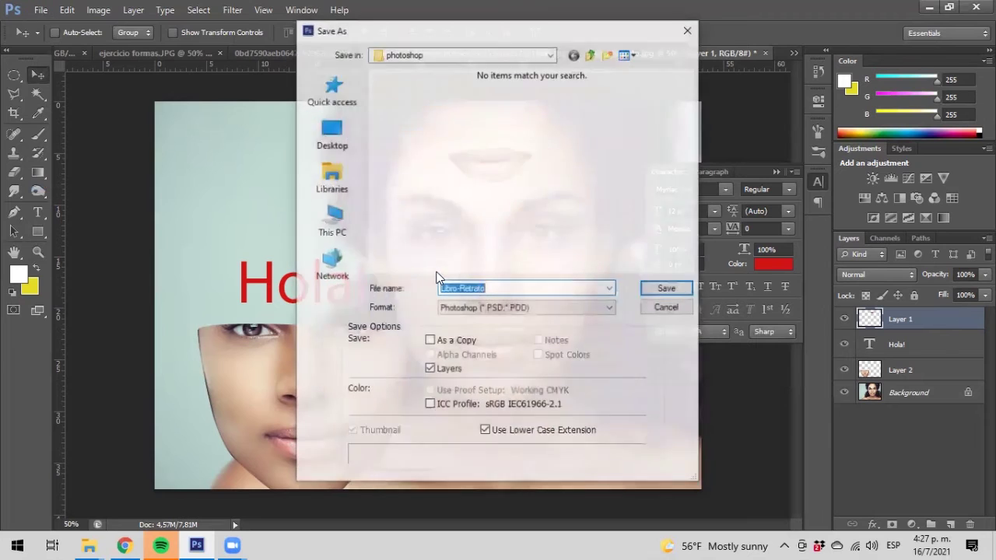
click(610, 308)
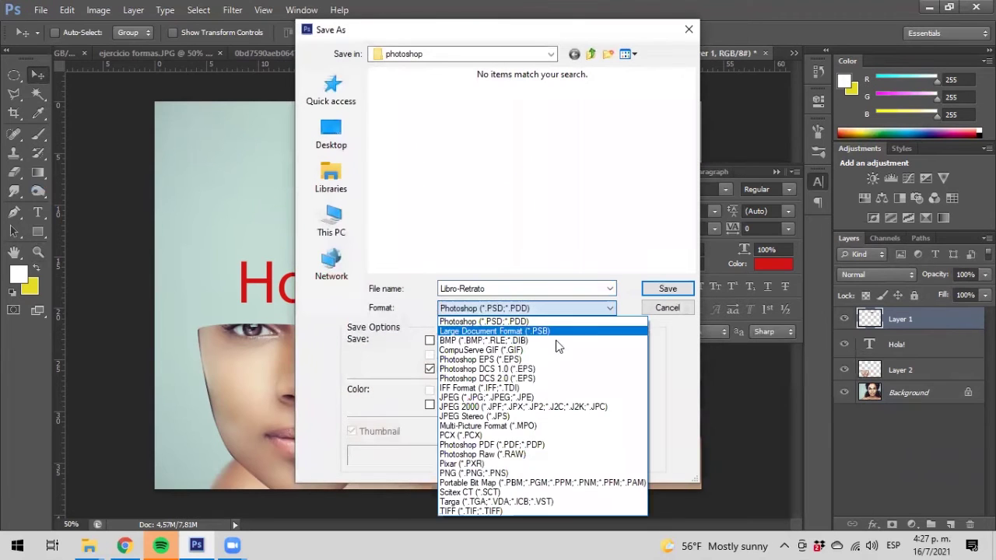
click(512, 397)
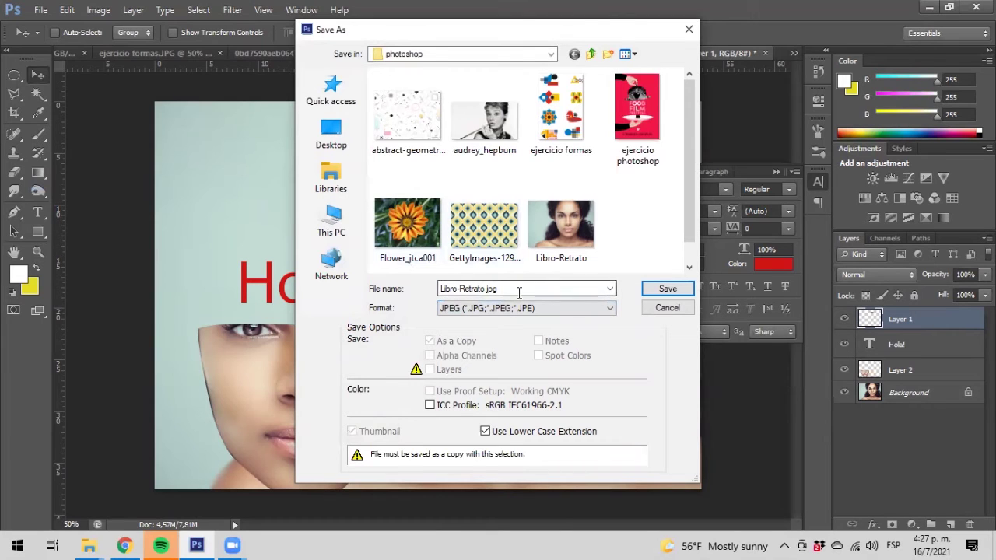
drag(519, 291, 274, 294)
text(prueba )
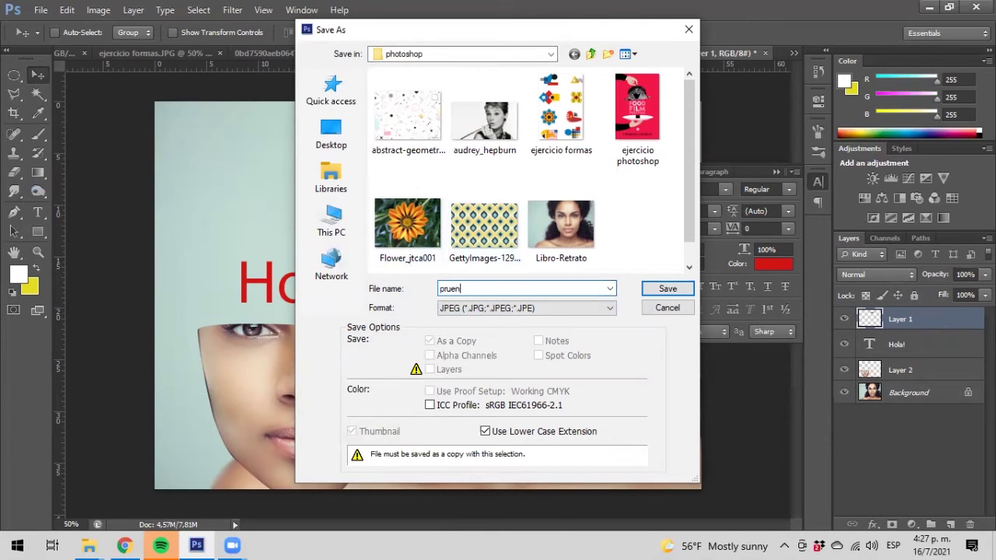
text(1)
click(686, 289)
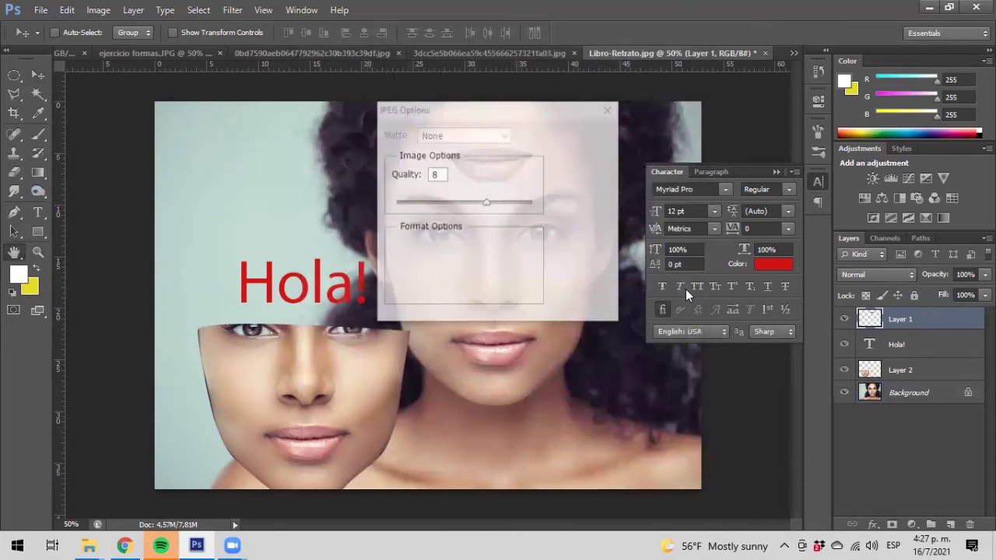
drag(487, 202, 545, 214)
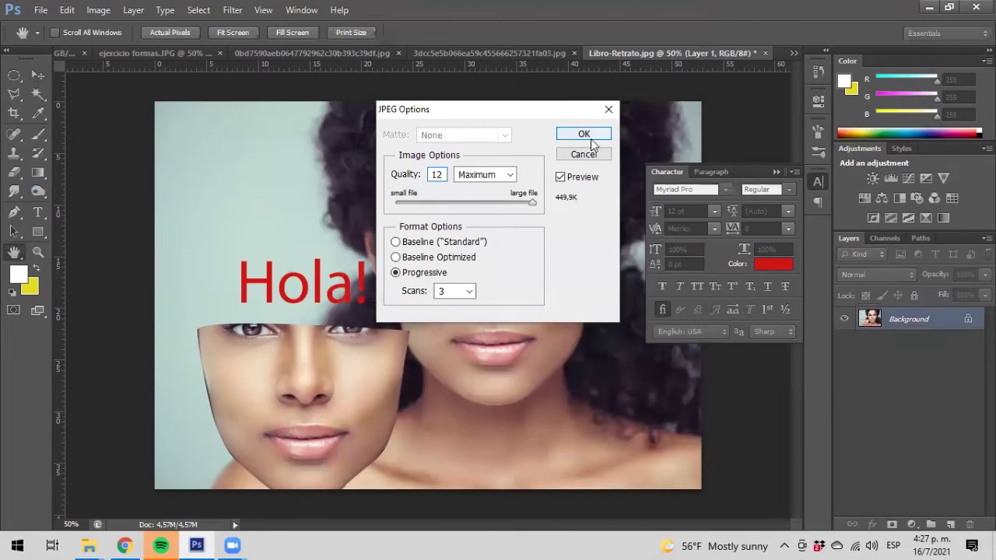
click(590, 137)
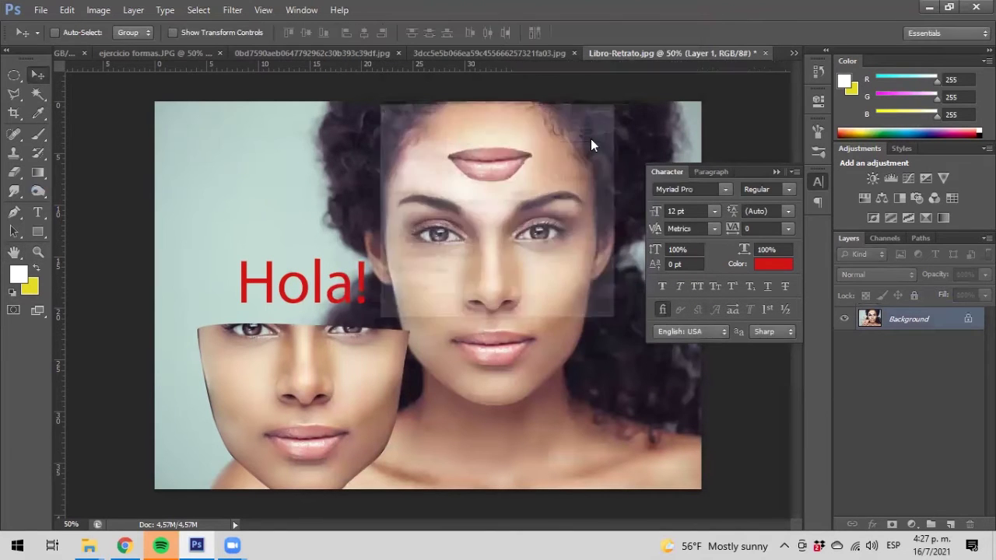
Step: Switch to the photoshop folder in File Explorer and view the exported prueba 1 image, closing the viewer when done
click(104, 543)
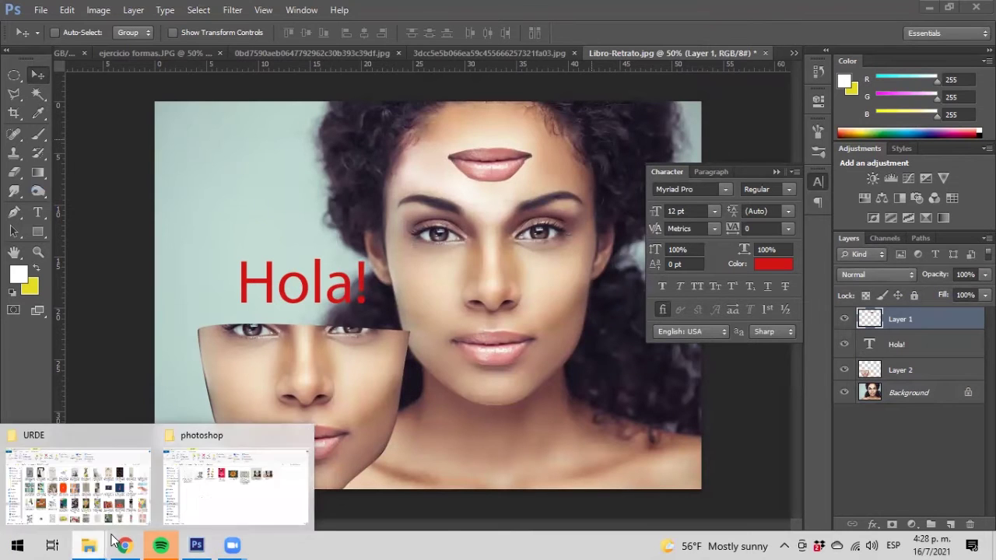
click(211, 494)
click(728, 194)
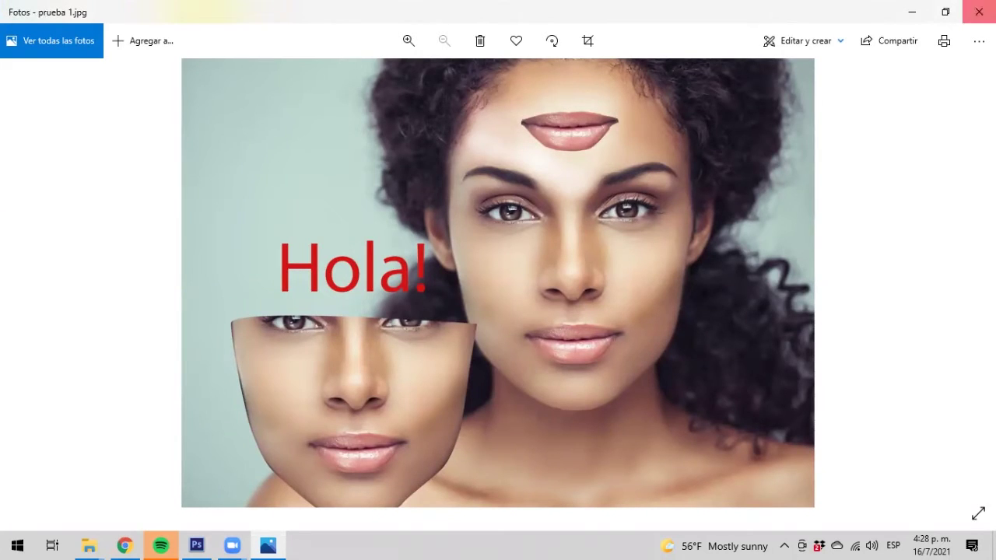
click(978, 12)
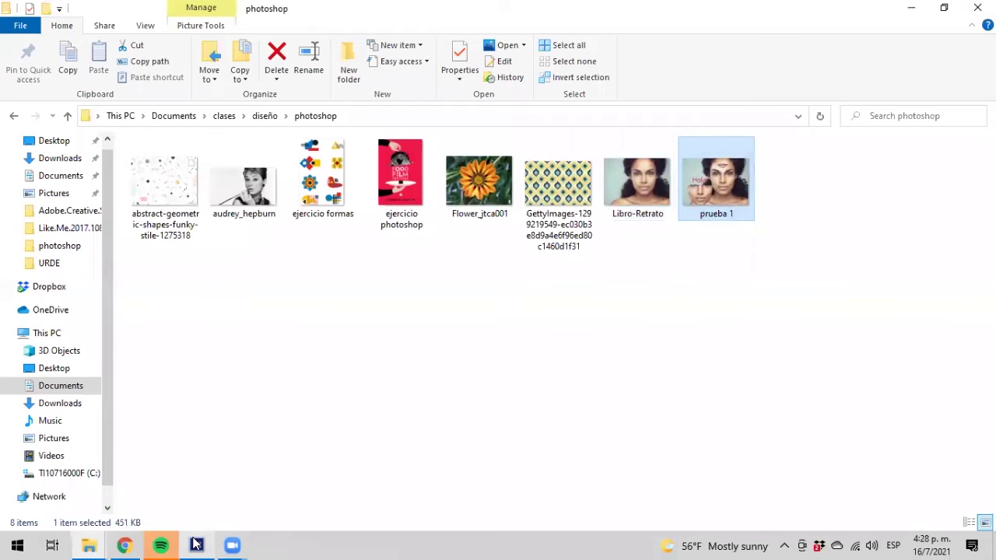
Step: Return to Photoshop and save the layered document as "prueba 1" in Photoshop (PSD) format with Maximize Compatibility on
click(204, 544)
click(41, 11)
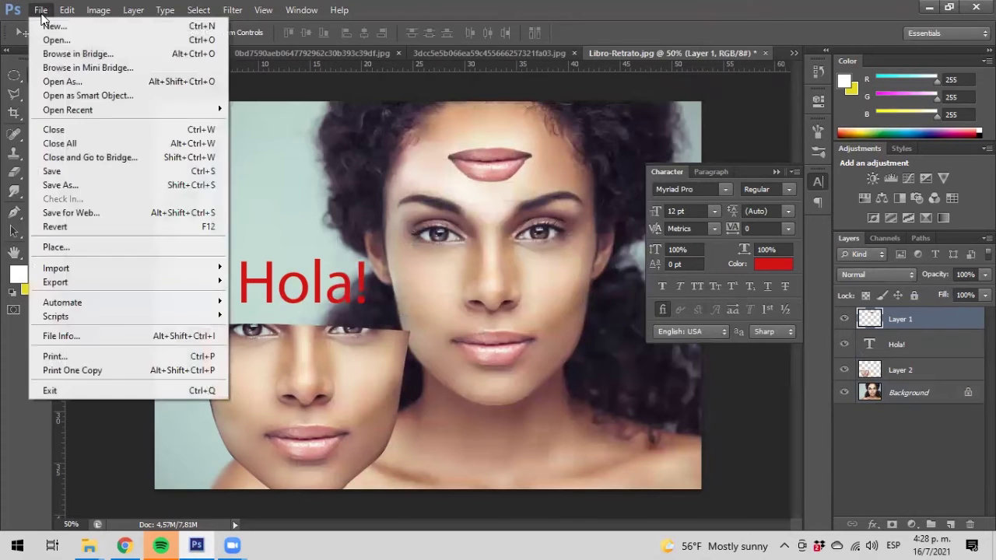
click(68, 185)
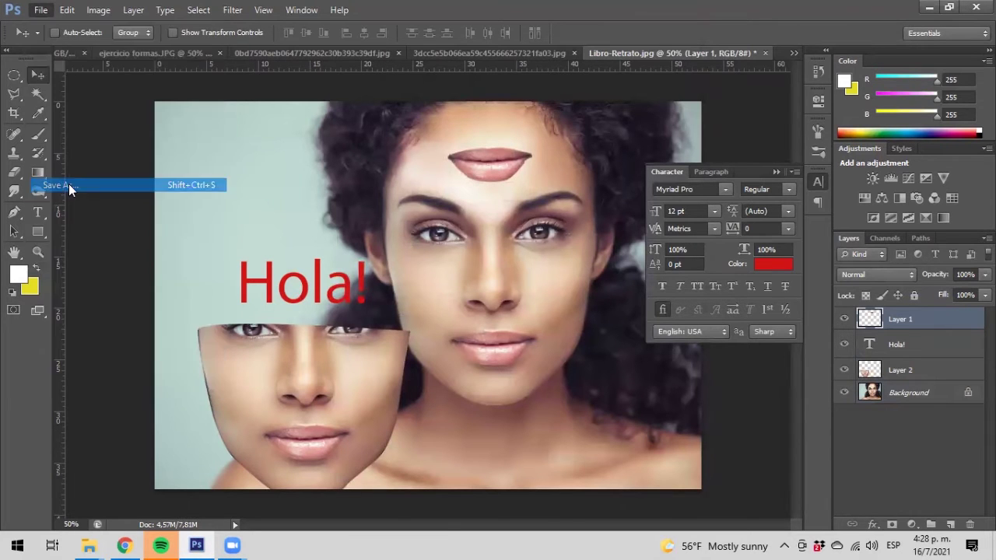
text(p)
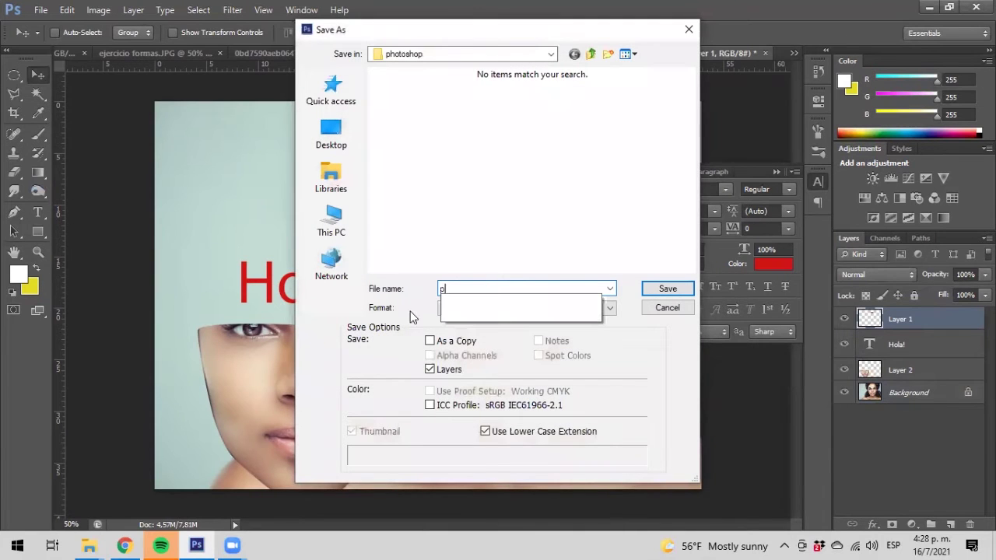
text(rueba 1)
click(690, 395)
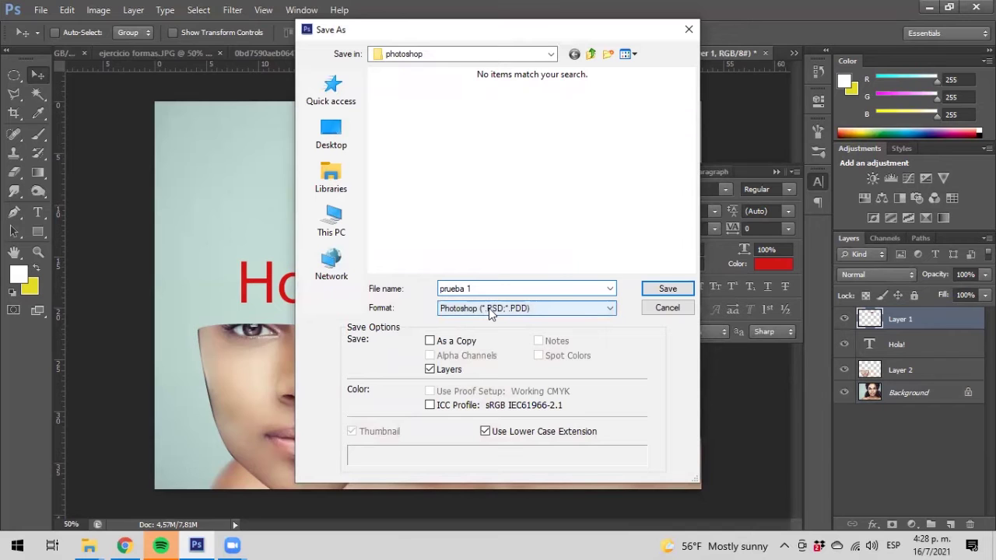
click(657, 290)
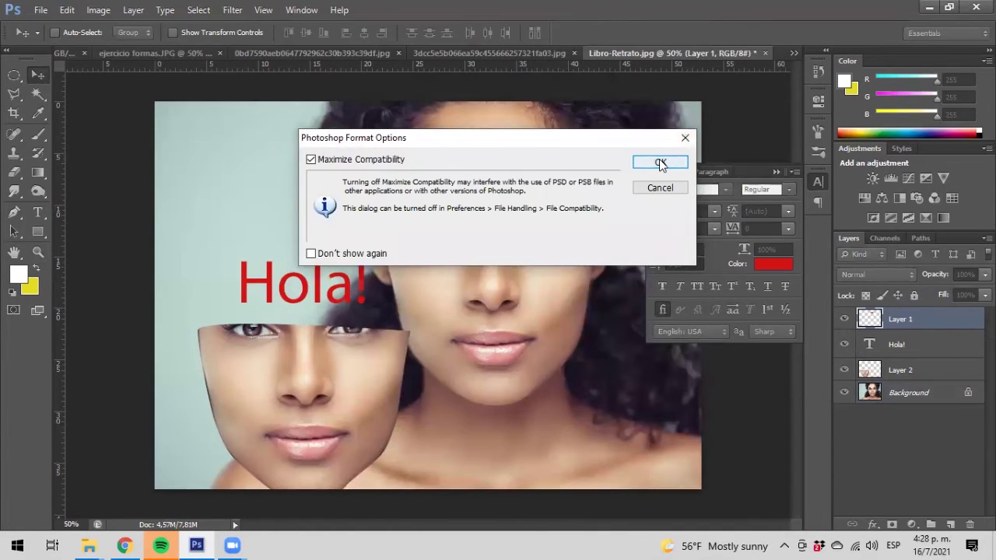
click(660, 163)
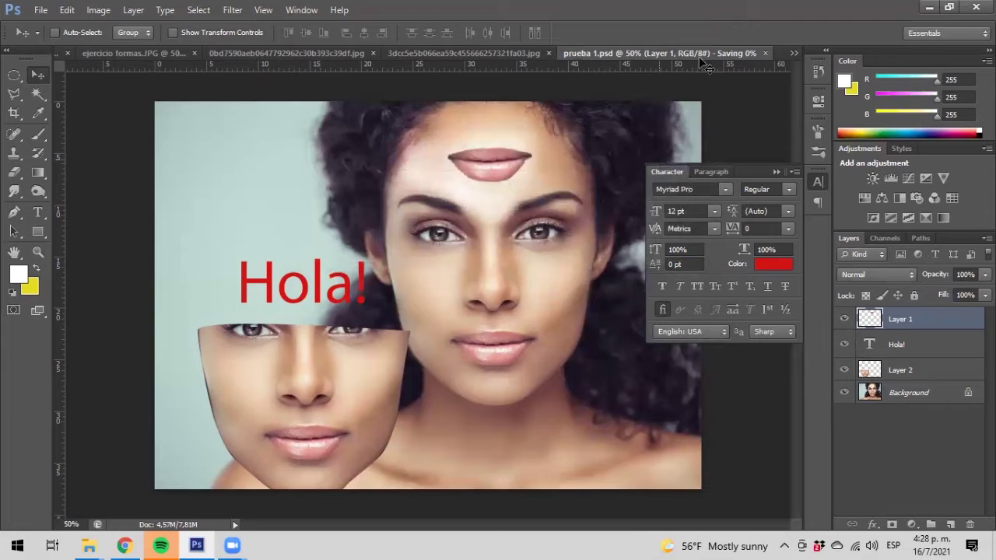
Step: Close the portrait document and reopen the prueba 1 PSD from the photoshop folder in File Explorer
click(765, 52)
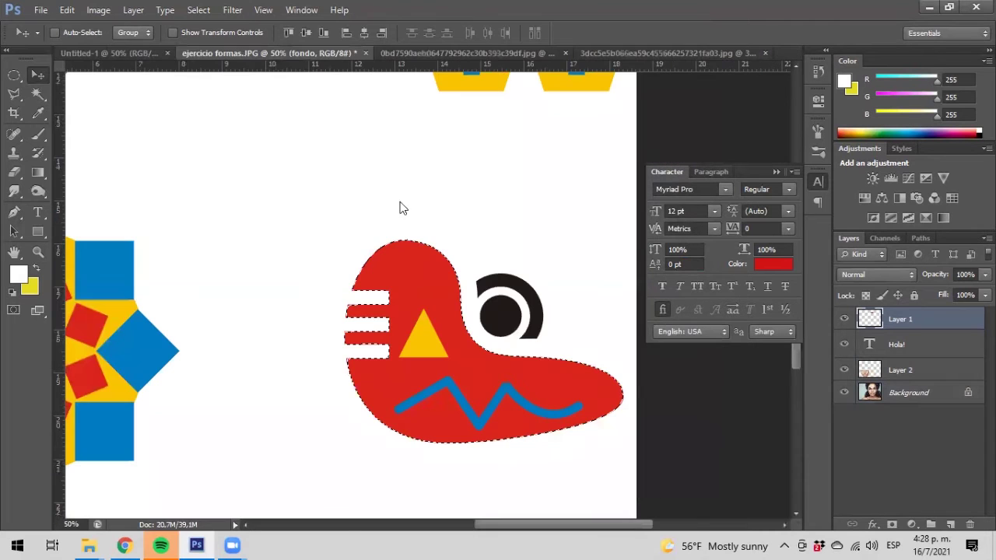
mouse_move(88, 546)
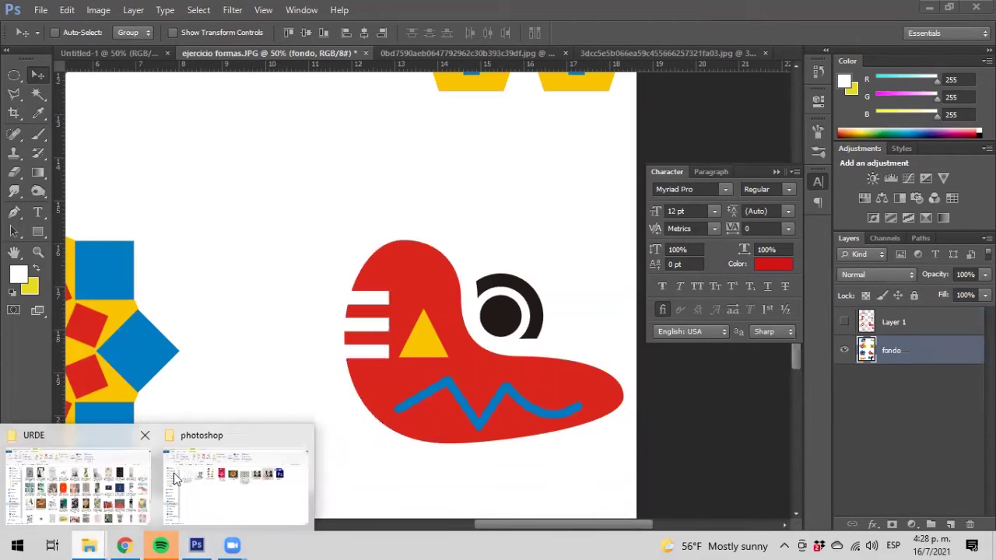
click(233, 500)
double_click(800, 172)
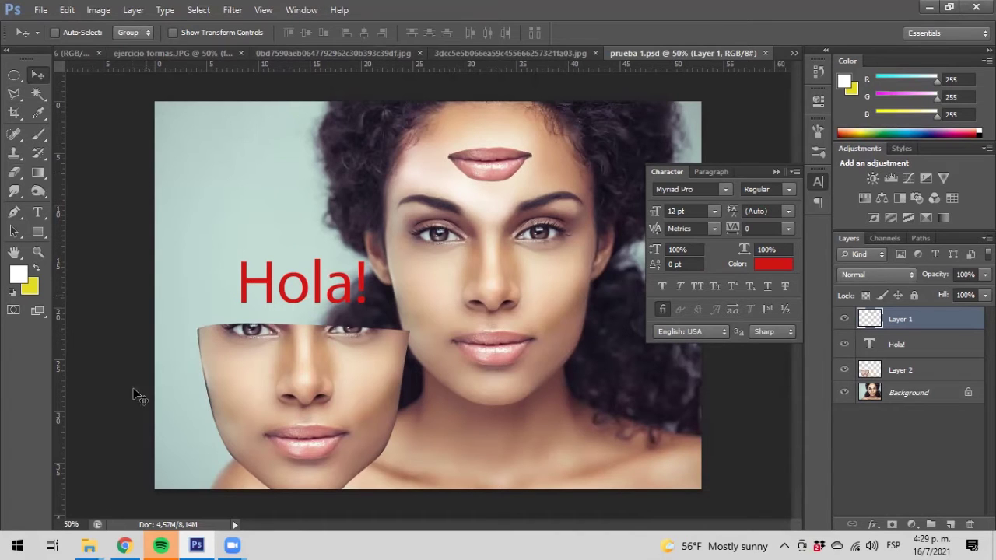
Step: Switch to the ejercicio formas.JPG document and bring the yellow triangle with the wavy lines into close view
click(91, 545)
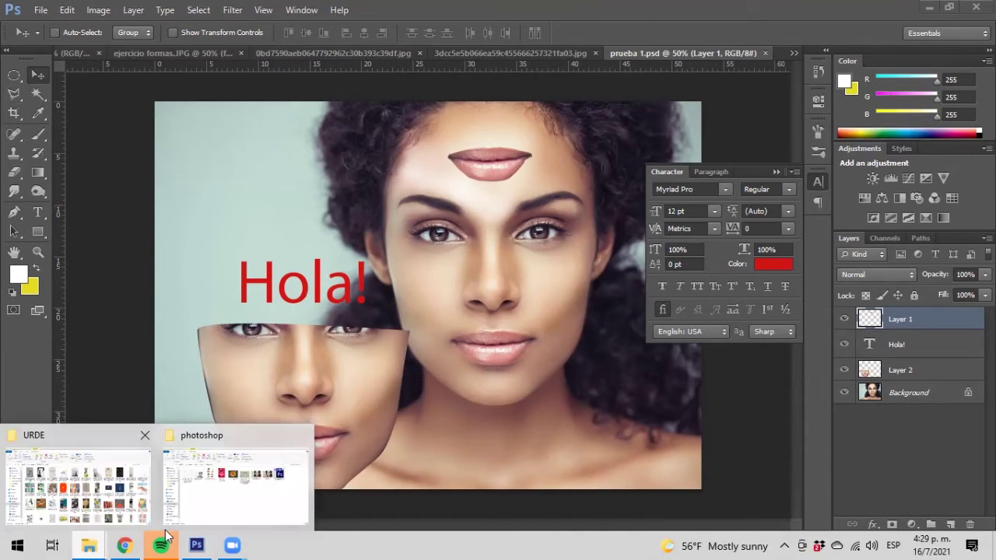
click(148, 48)
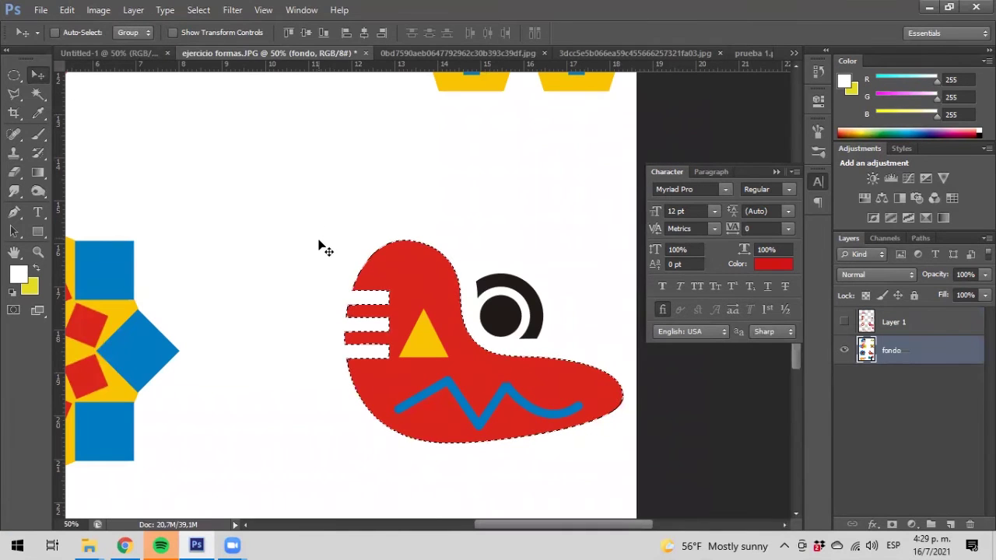
click(39, 252)
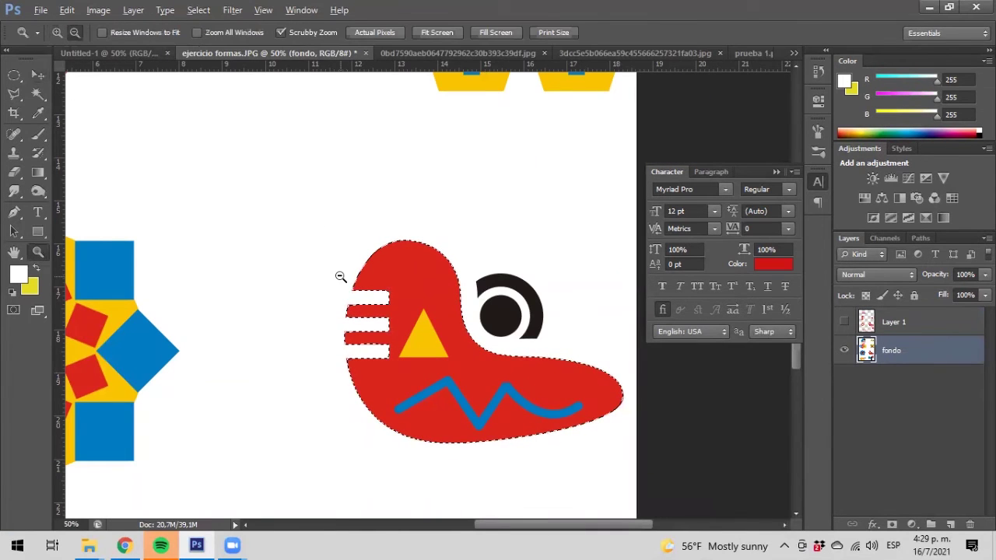
alt+click(340, 276)
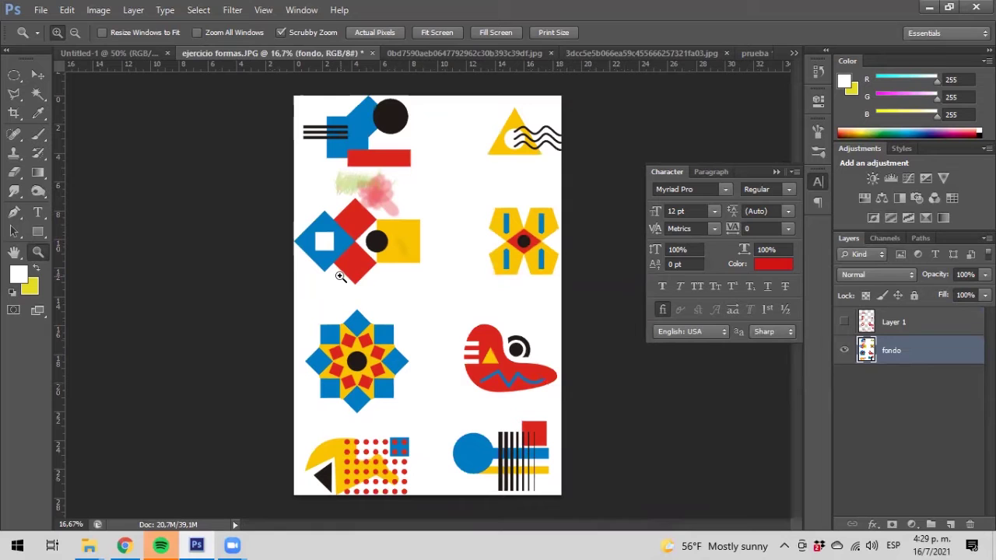
click(526, 132)
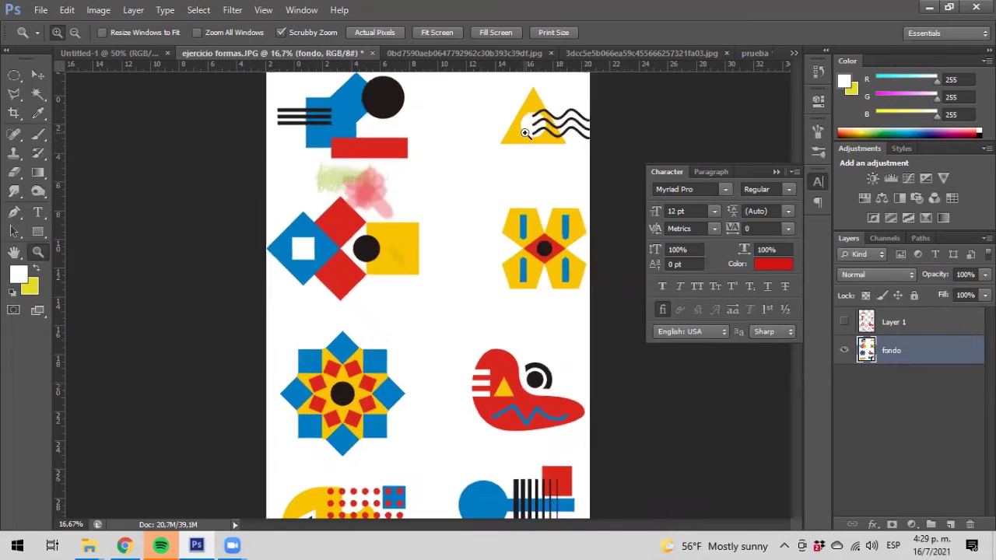
click(526, 132)
click(513, 140)
click(498, 149)
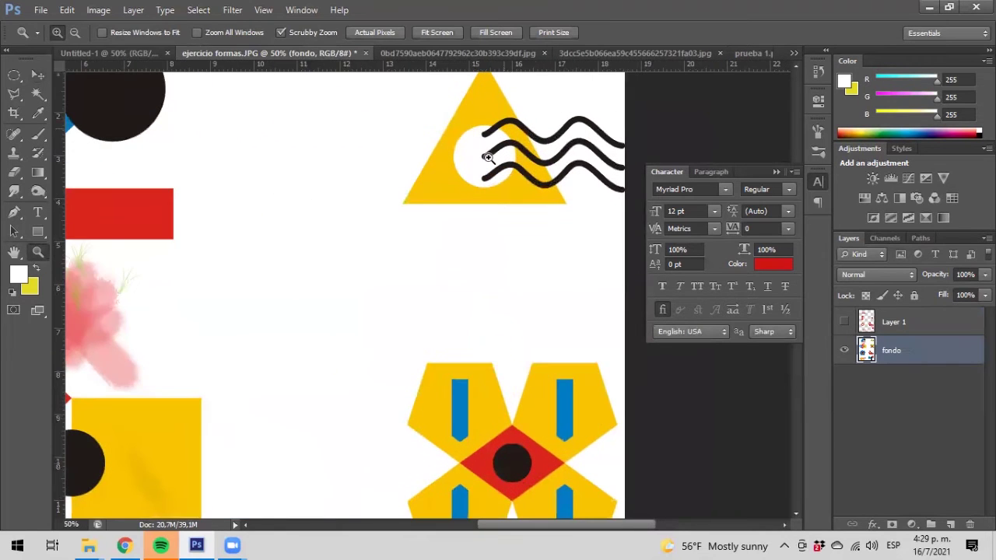
scroll(507, 241, up, 3)
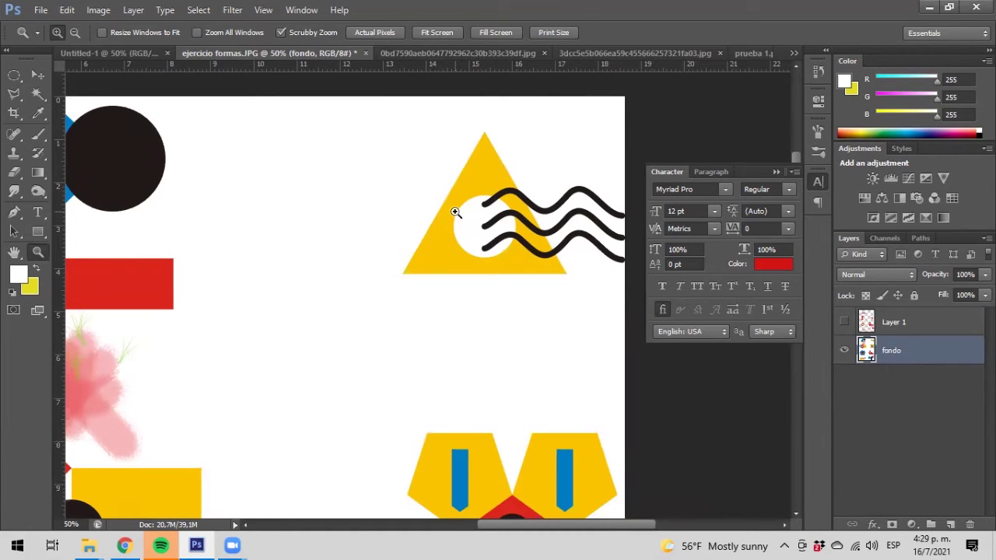
Step: Select the yellow triangle and add its separate yellow areas between the wavy lines with the Magic Wand, finally clearing the selection
click(40, 96)
click(496, 178)
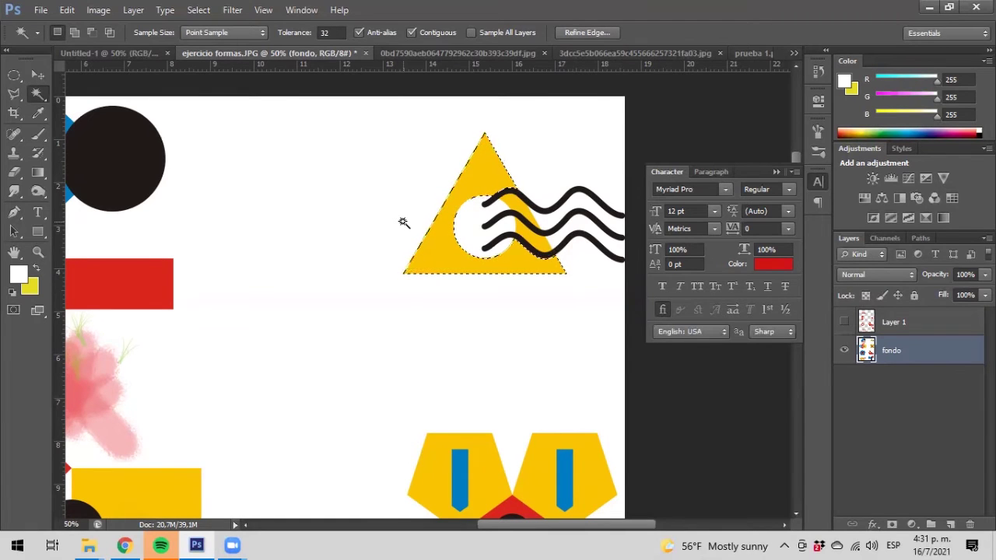
key(shift)
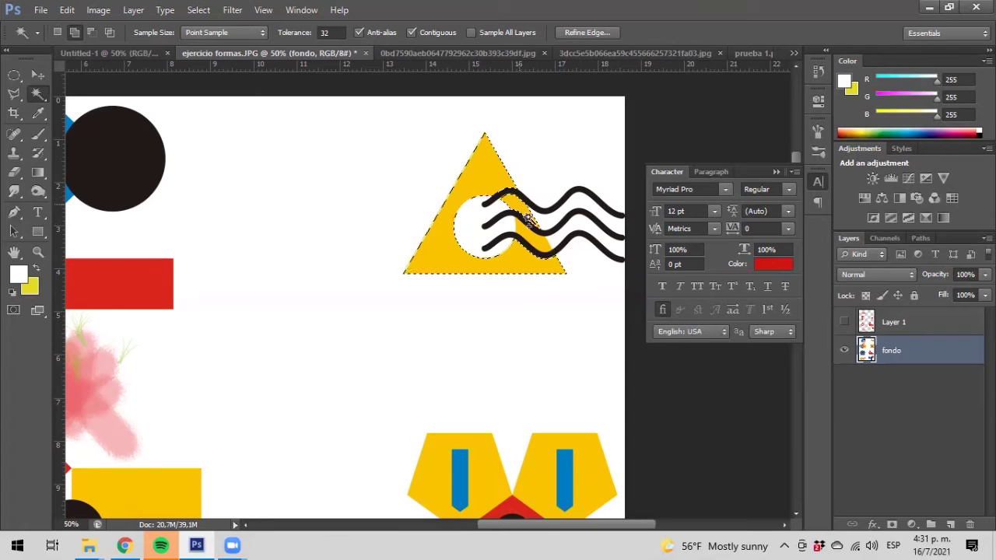
shift+click(531, 245)
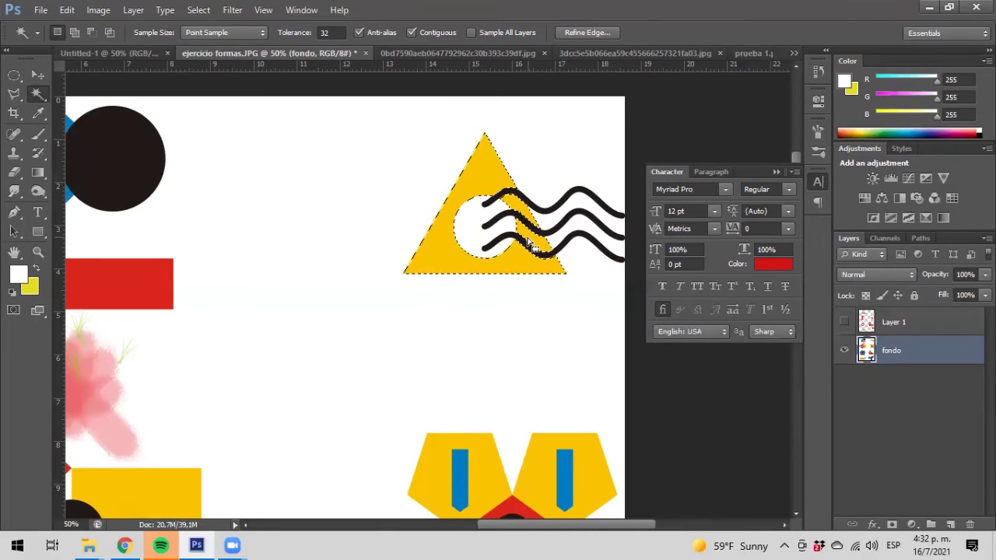
key(ctrl+d)
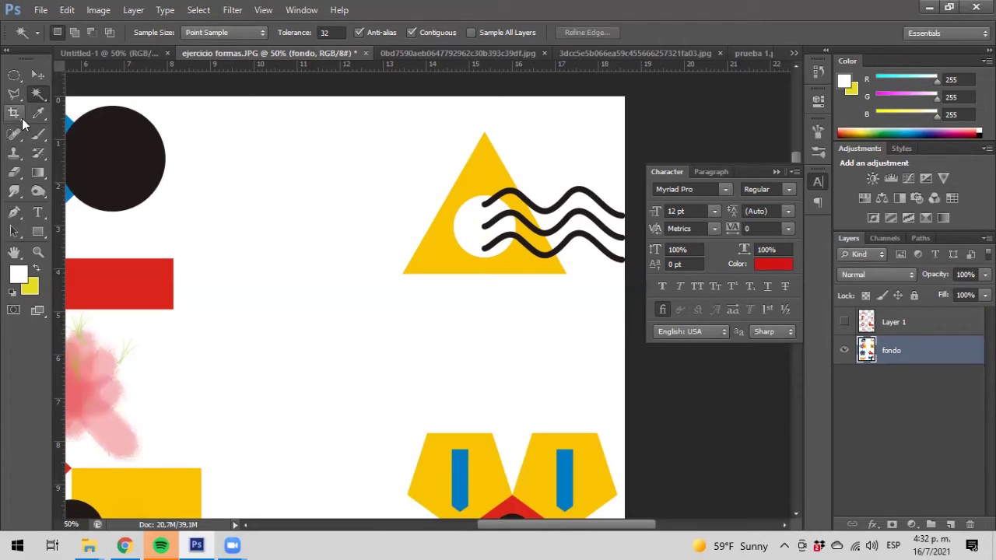
Step: Draw a rectangular marquee selection around the yellow triangle, including part of the wavy lines
alt+click(14, 93)
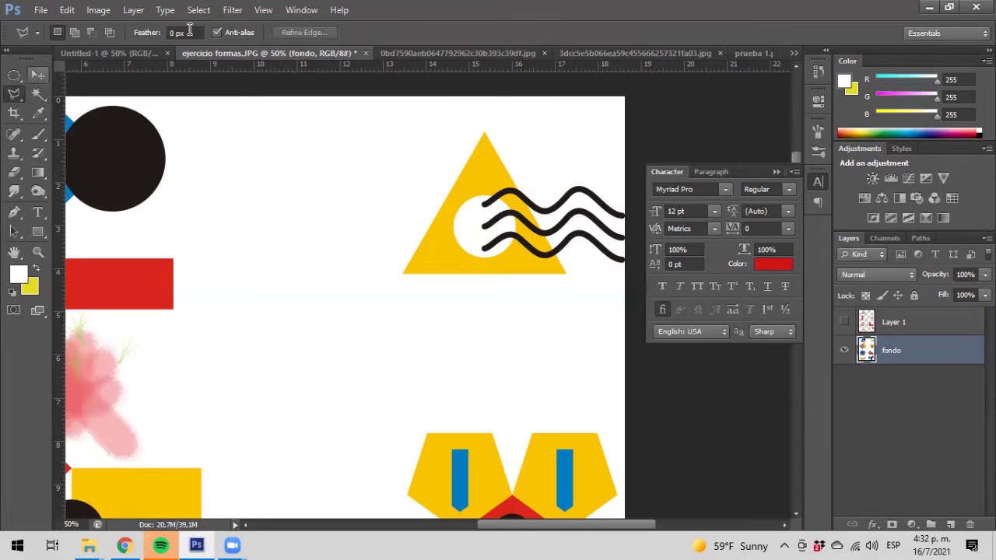
click(14, 76)
right_click(17, 76)
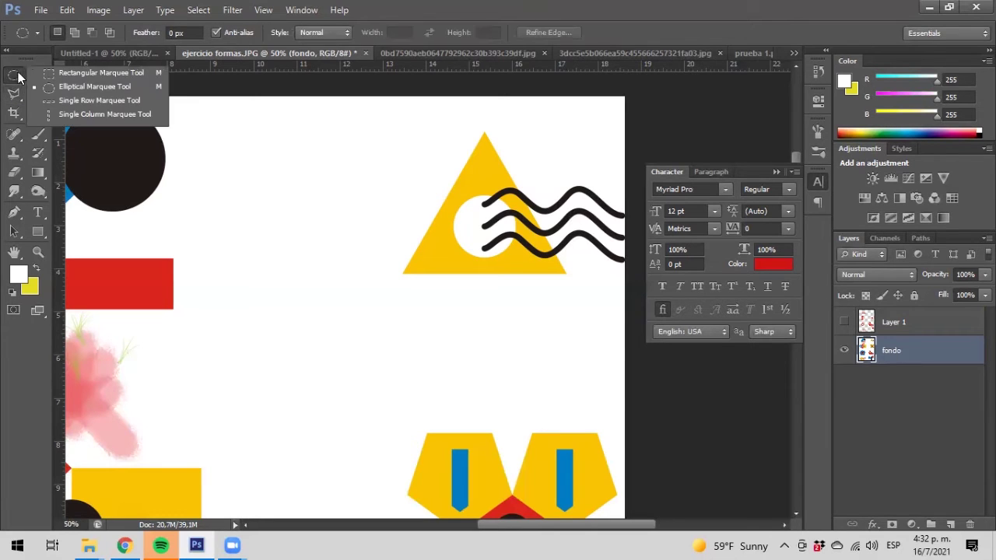
click(62, 76)
drag(394, 108, 588, 301)
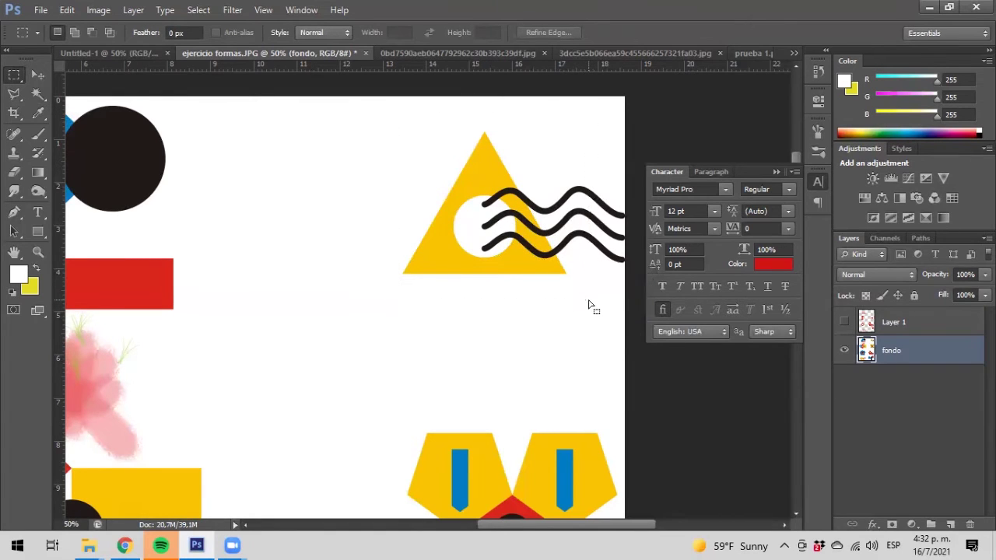
Step: Restrict the selection to the triangle's yellow with Color Range by sampling that colour, and deselect once it is applied
click(199, 13)
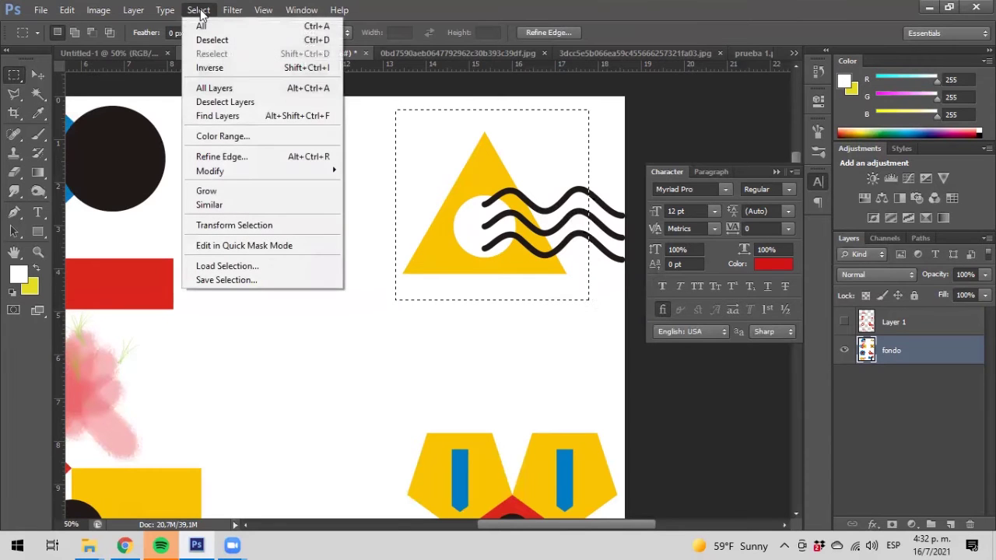
click(218, 136)
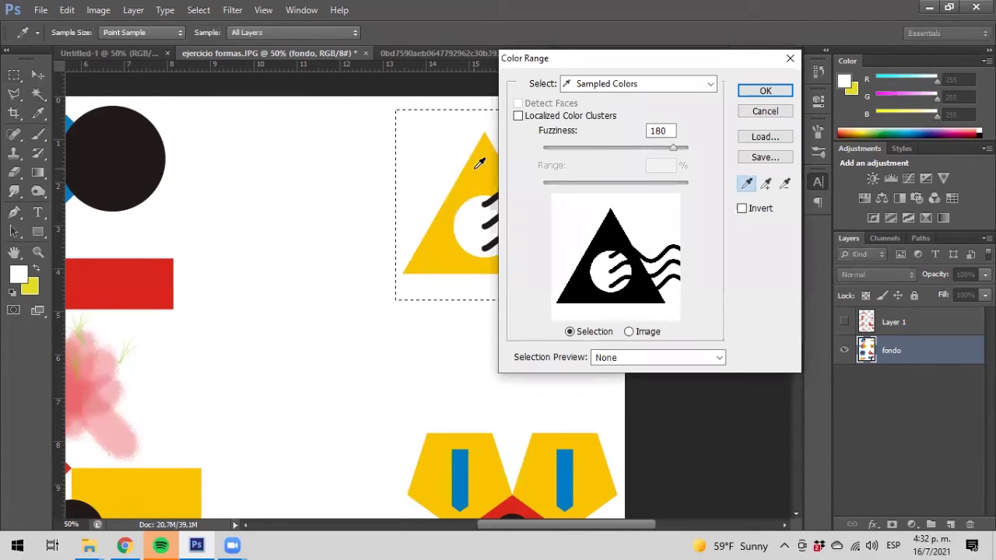
click(472, 162)
click(765, 91)
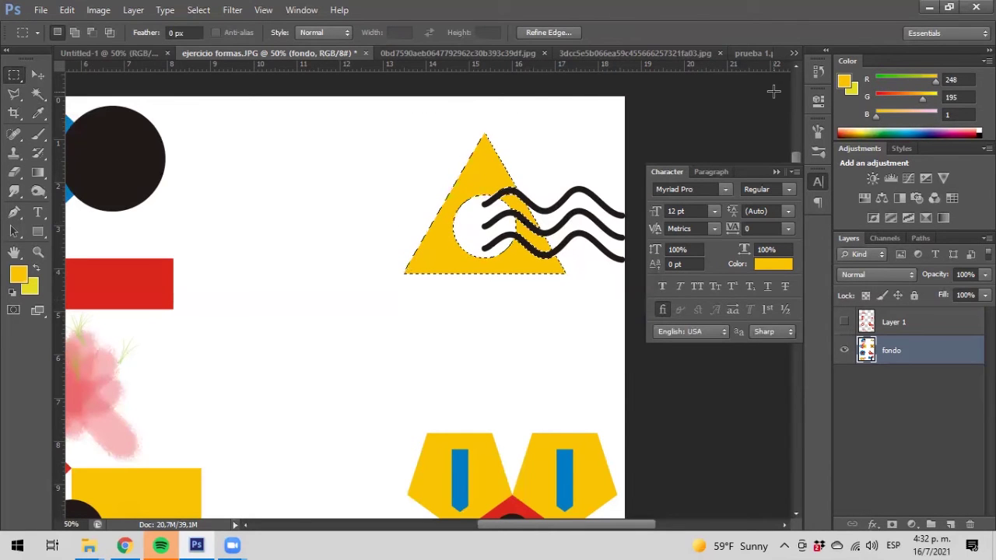
click(773, 91)
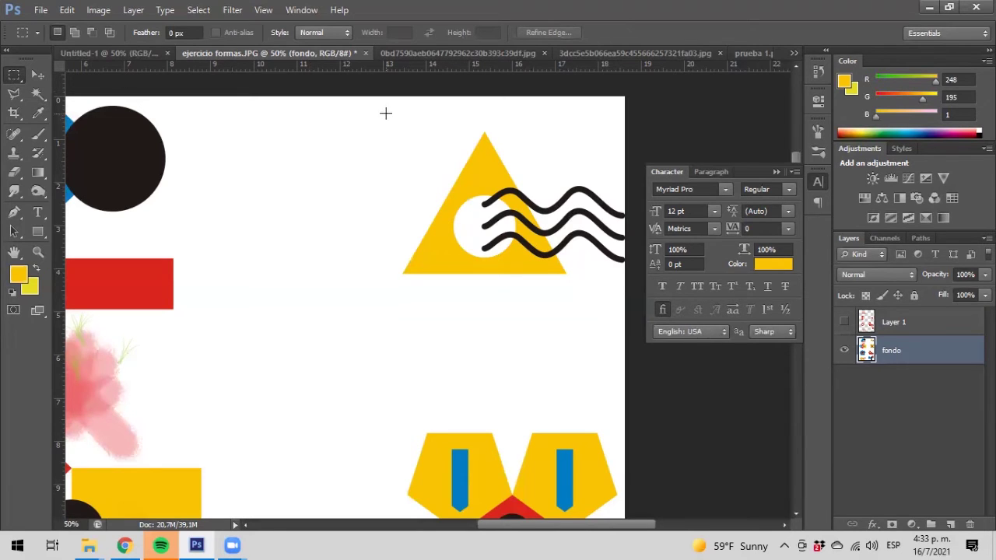
Step: Marquee the yellow triangle again and reduce the selection to its yellow with Color Range, clearing it at the end
drag(386, 114, 577, 299)
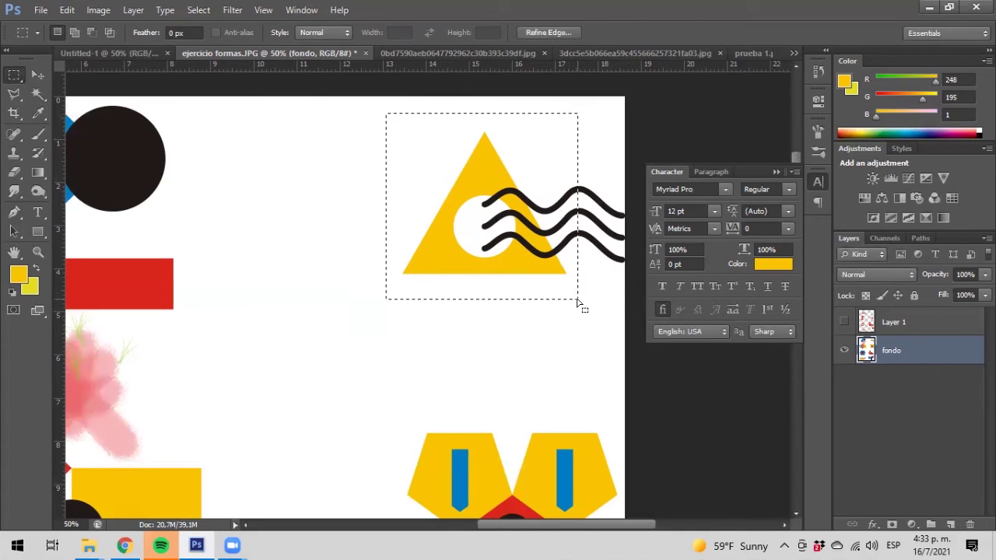
click(199, 10)
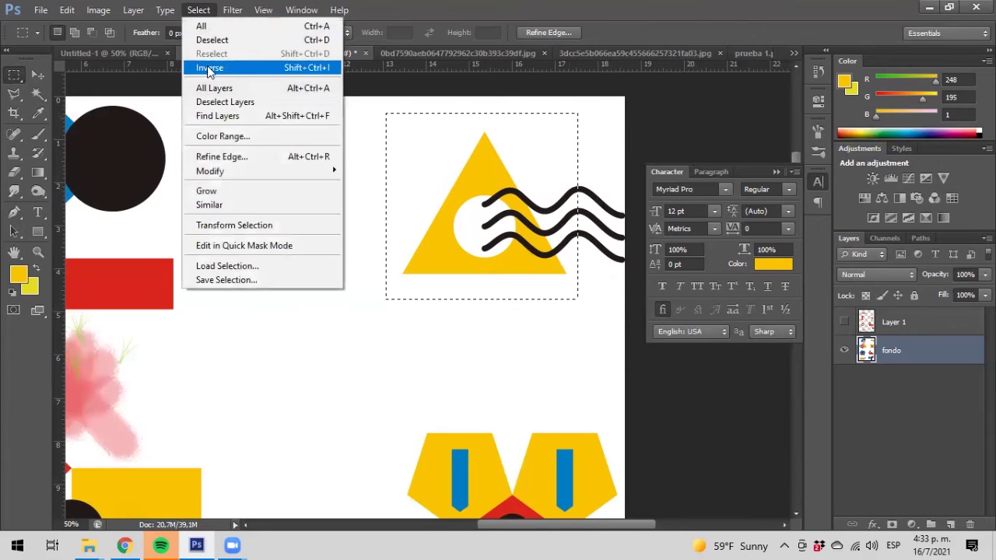
click(224, 140)
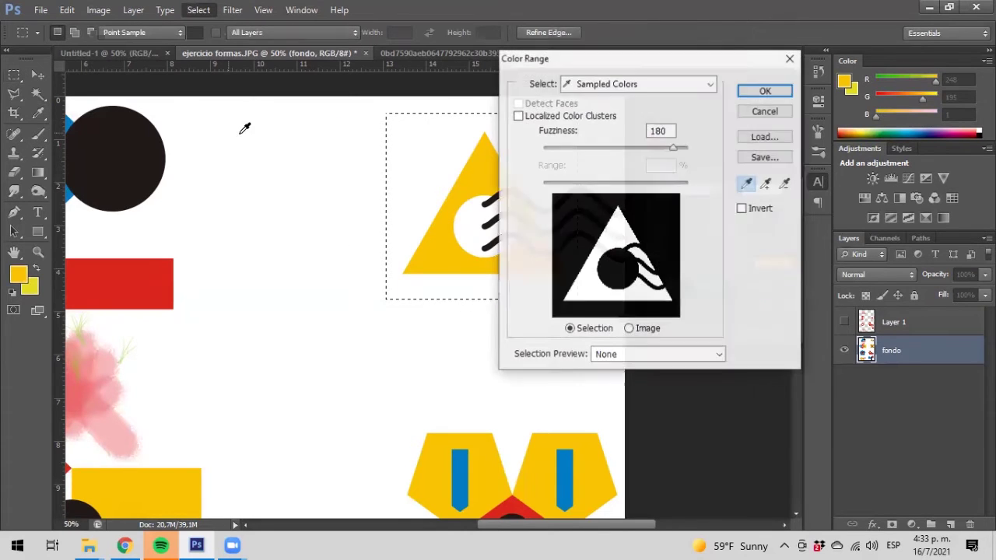
click(764, 91)
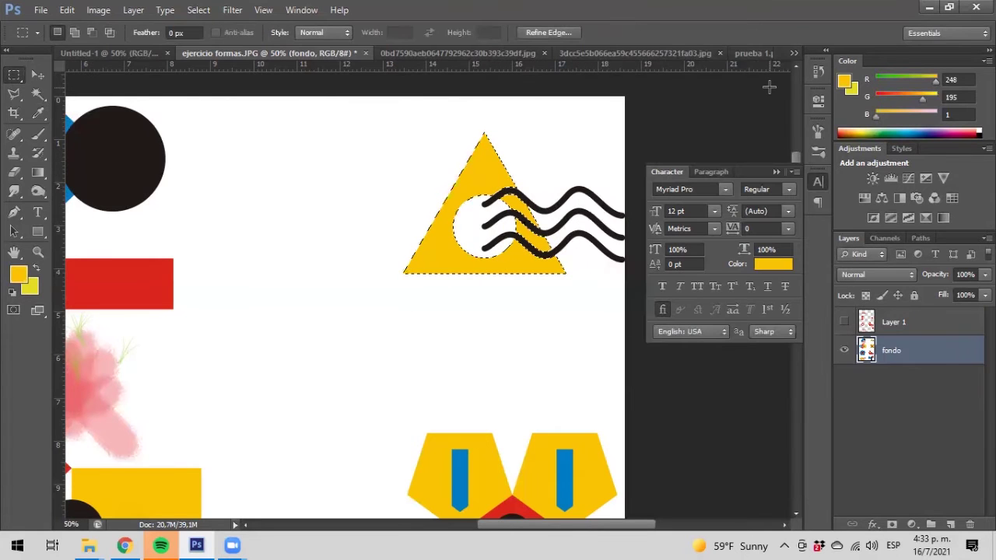
click(525, 117)
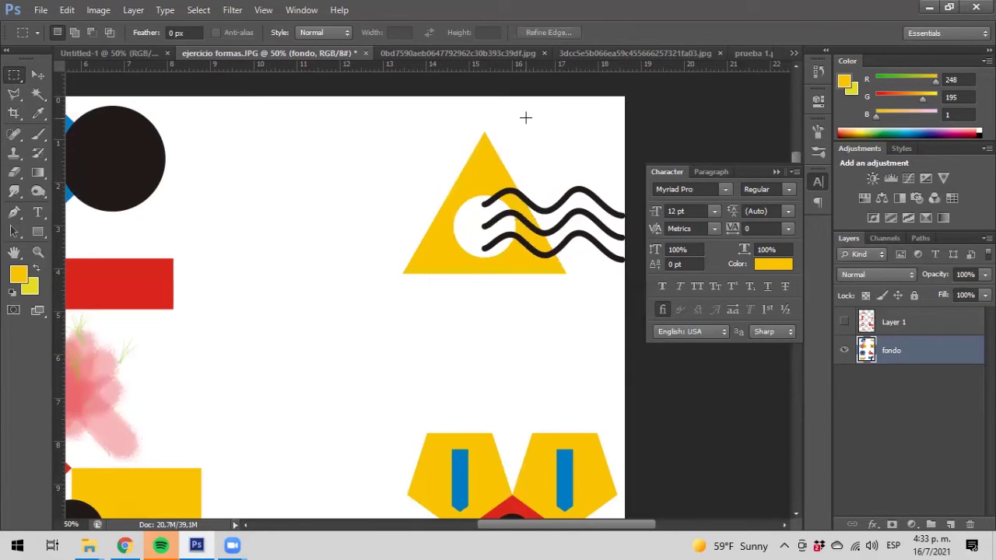
Step: Draw a rectangular marquee around the triangle and subtract the surrounding white background with the Magic Wand at tolerance 32
click(16, 94)
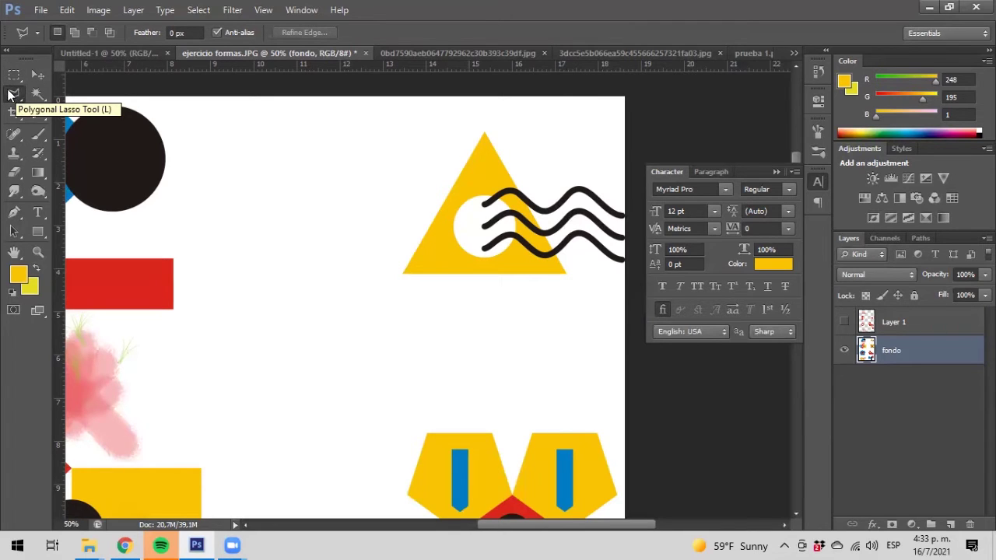
click(14, 75)
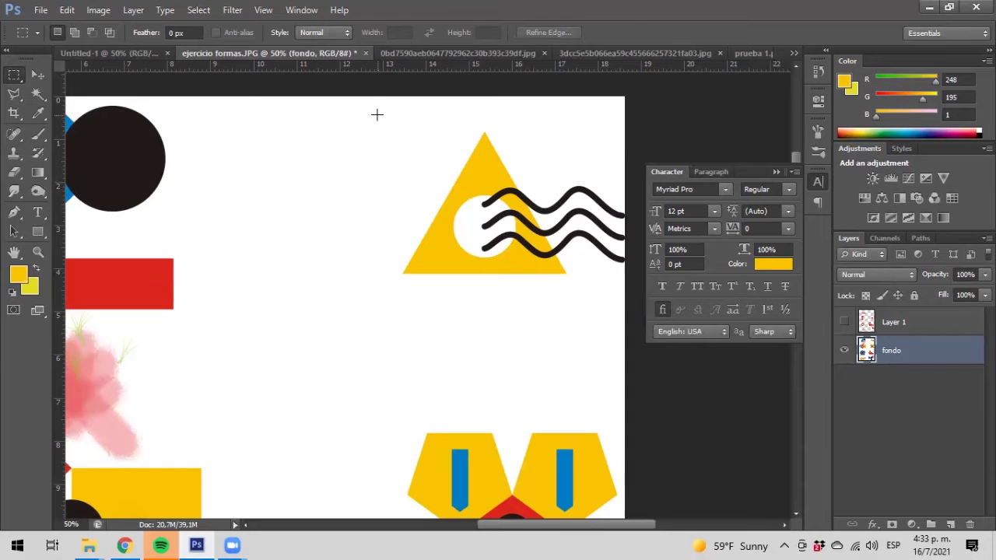
drag(378, 113, 585, 298)
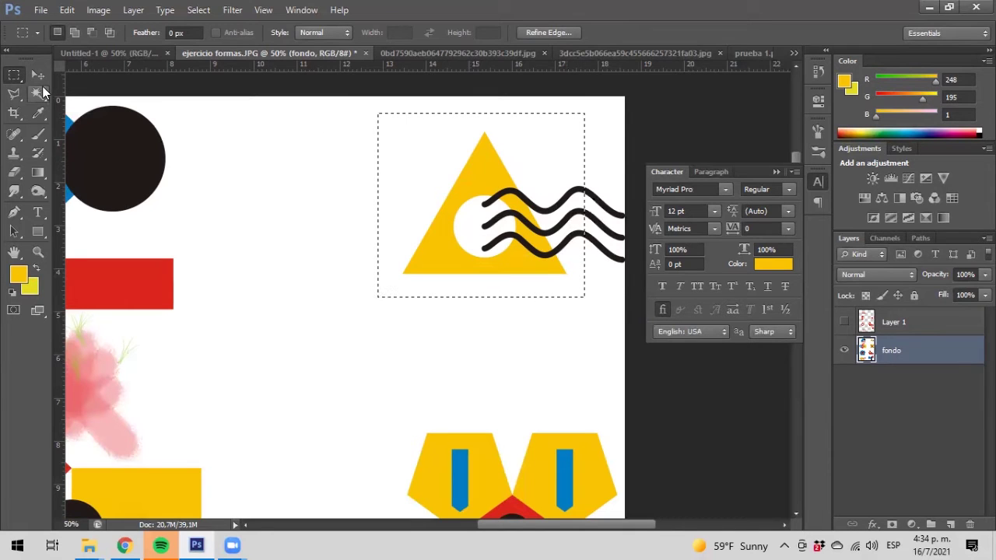
click(37, 91)
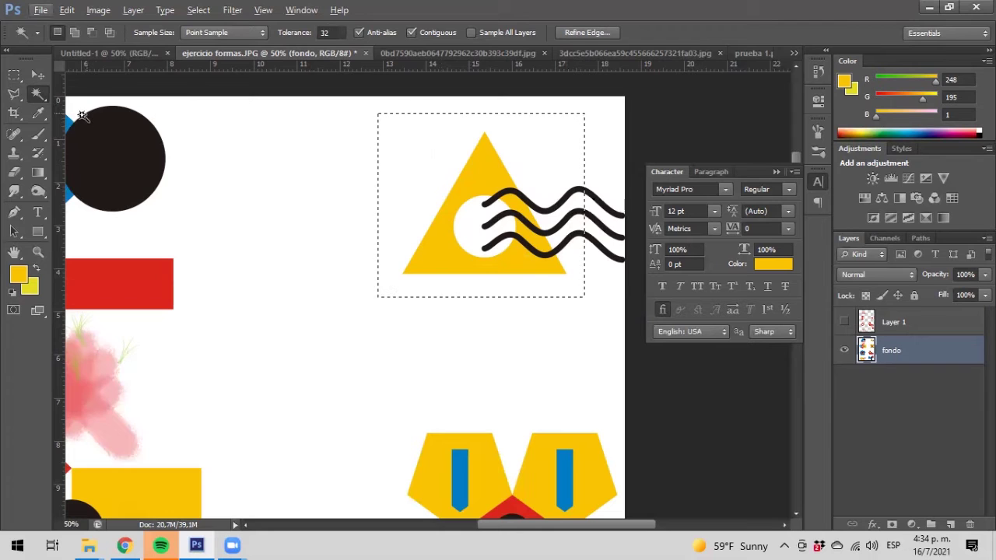
key(alt)
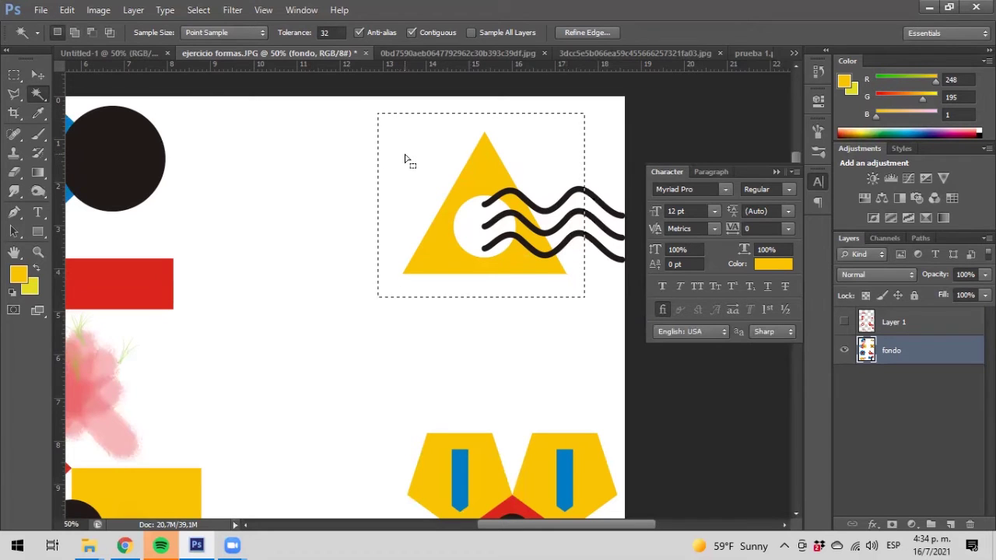
key(alt)
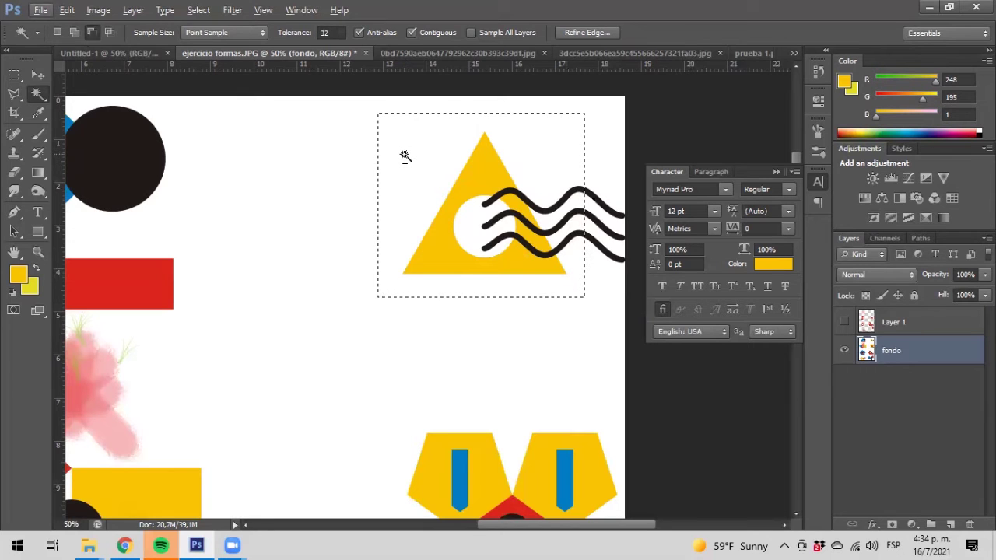
key(alt)
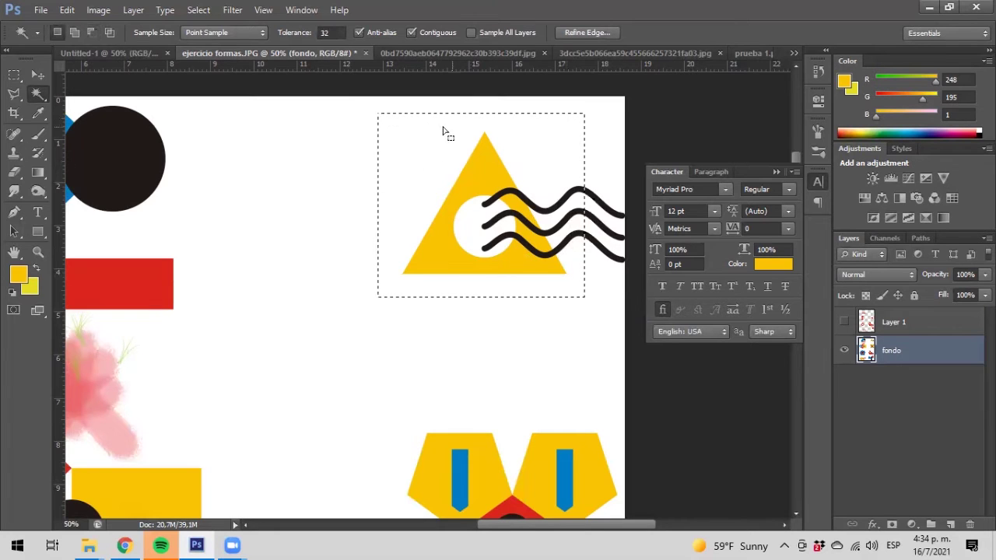
alt+click(409, 164)
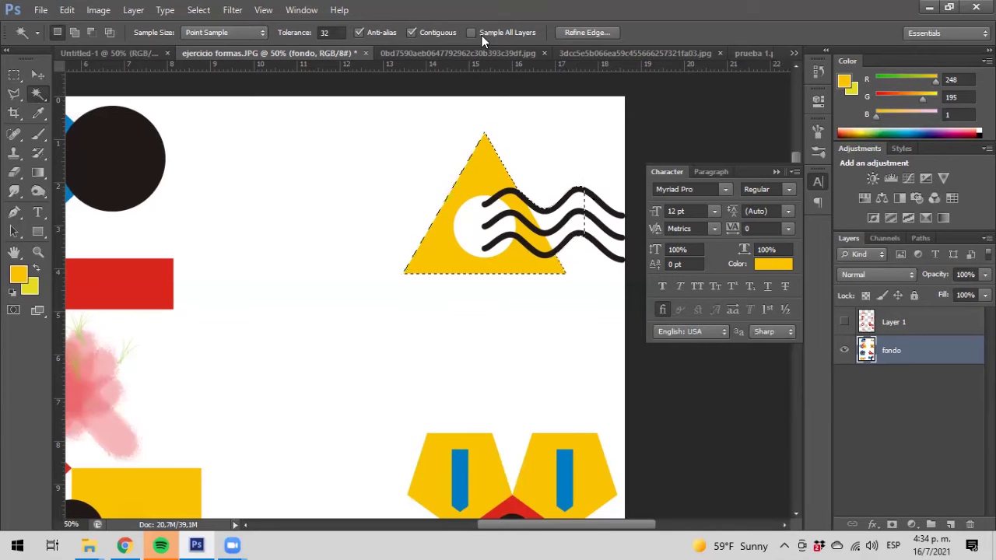
Step: Subtract the white circle and the leftover wavy-line areas from the triangle's selection with the Magic Wand, and deselect
key(alt)
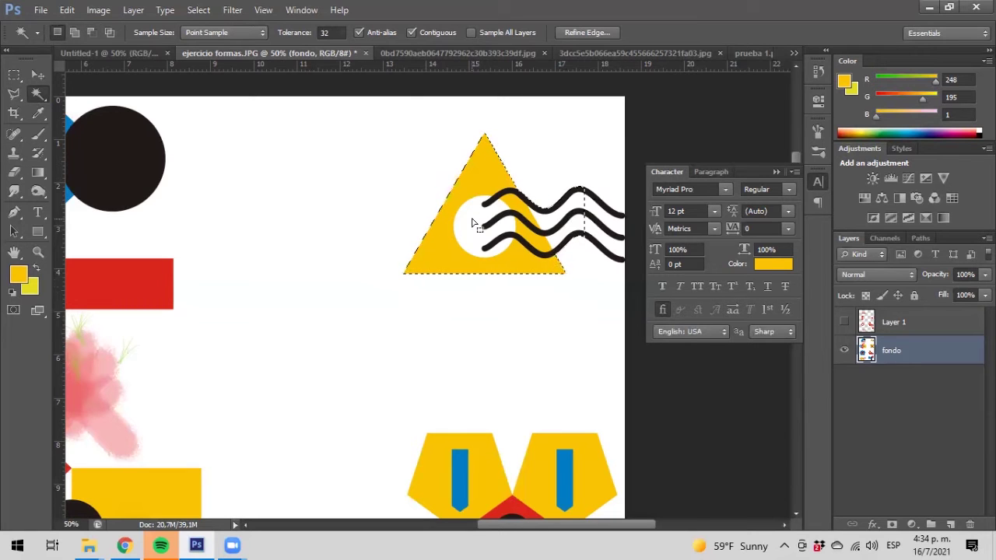
alt+click(470, 220)
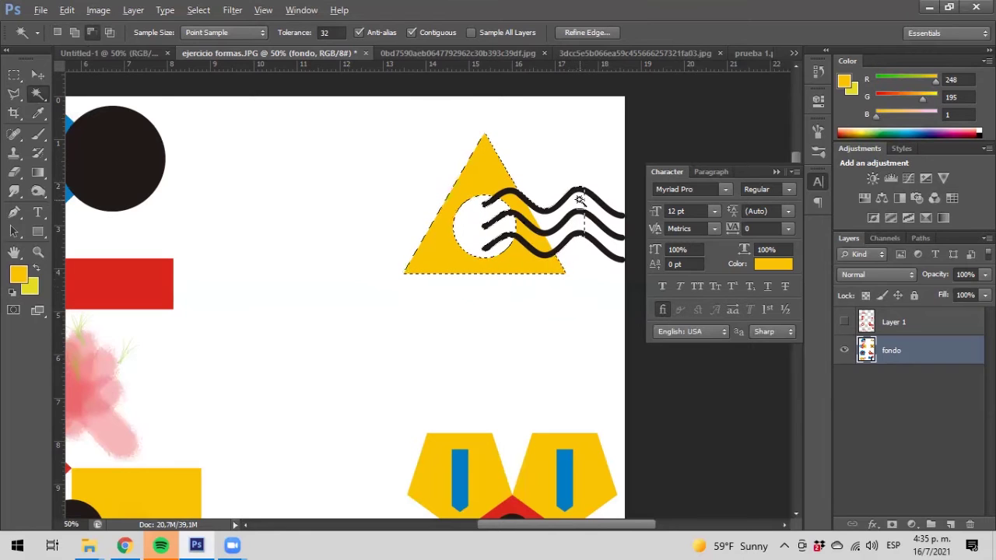
alt+click(577, 223)
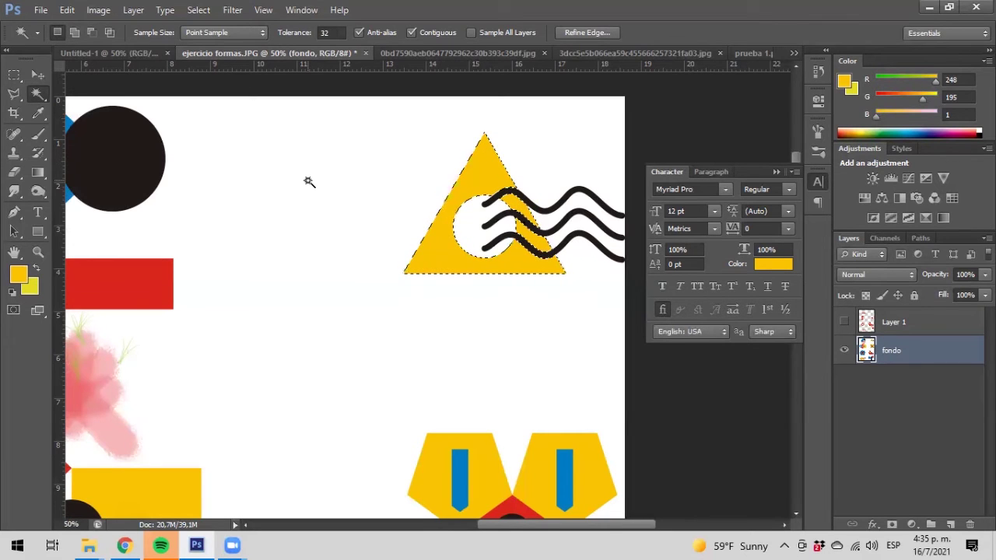
key(ctrl+d)
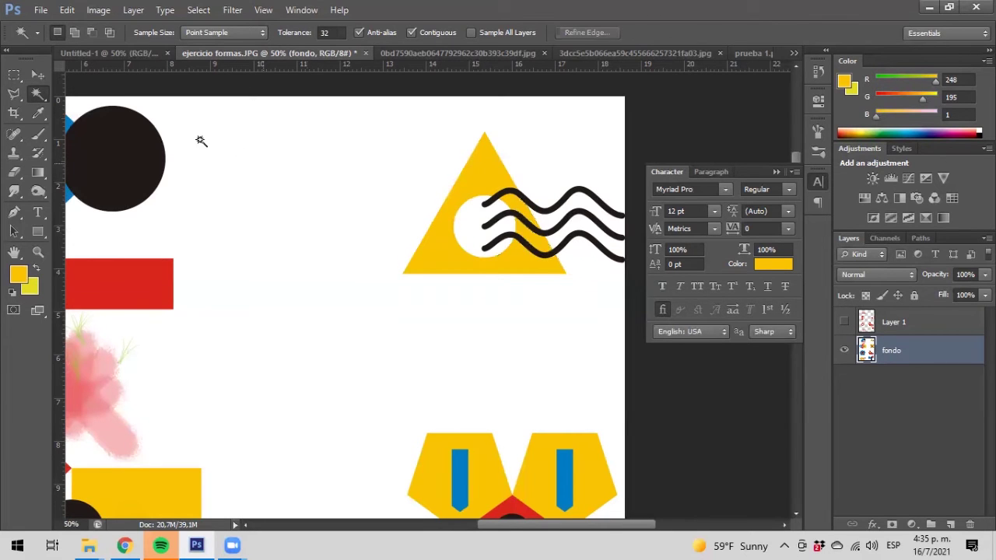
Step: Outline the yellow triangle corner by corner with the Polygonal Lasso to select its full shape
click(15, 94)
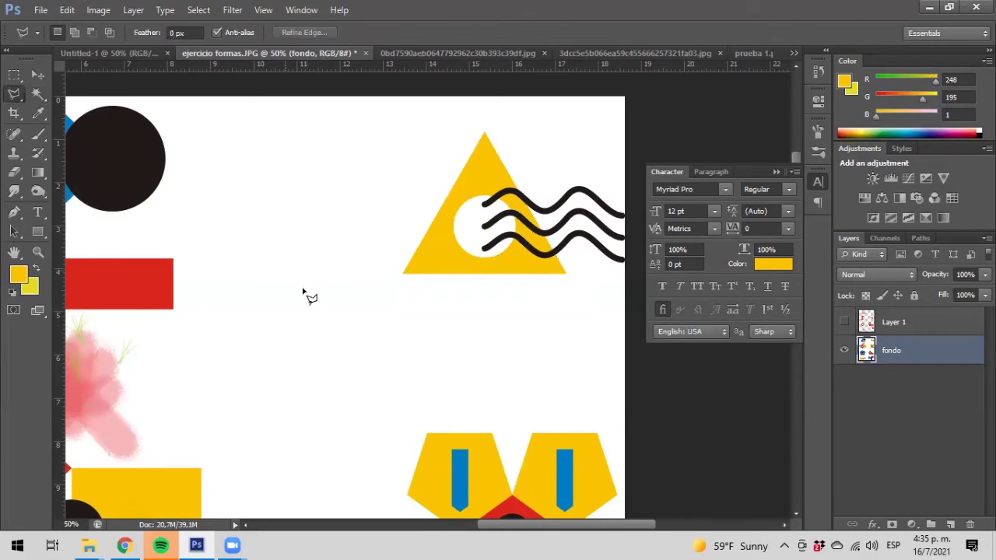
click(403, 274)
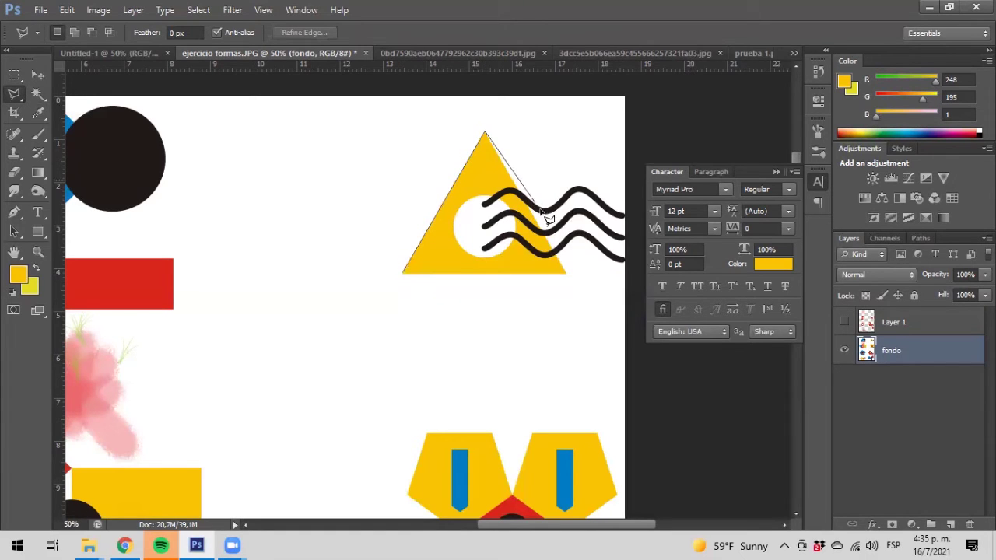
click(404, 274)
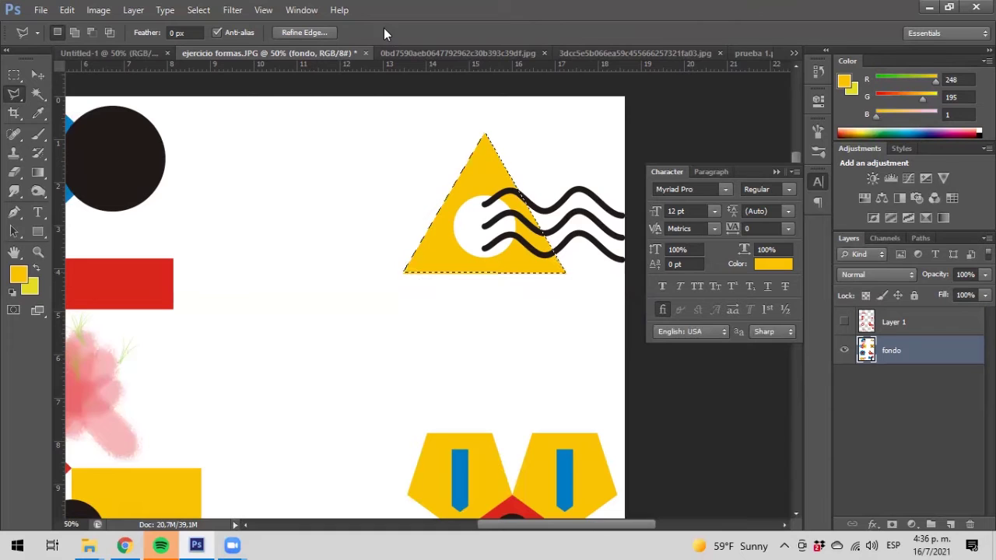
Step: Subtract the white circle from the triangle's selection with a circular marquee about 1.4 cm wide, aligned to the circle's edge
click(14, 77)
click(54, 87)
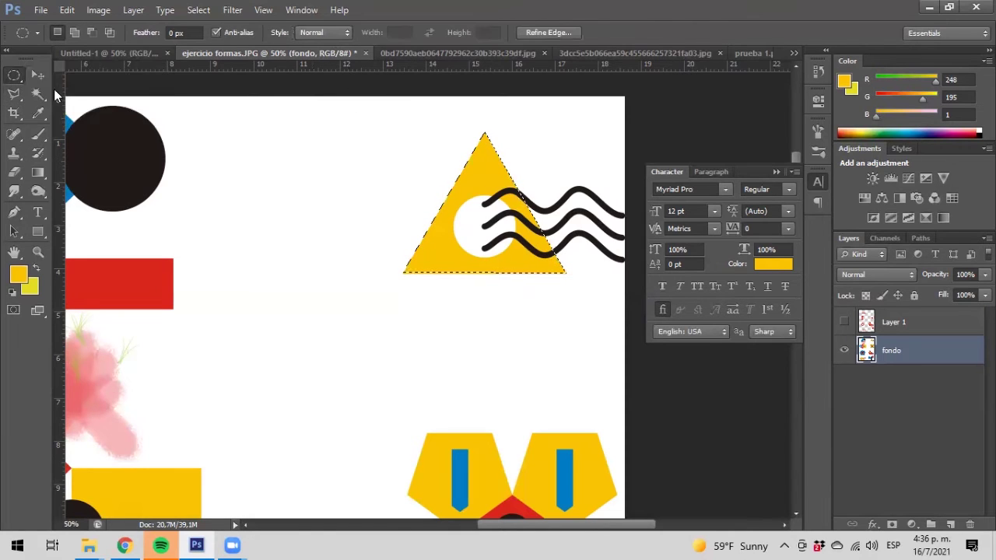
key(shift+alt)
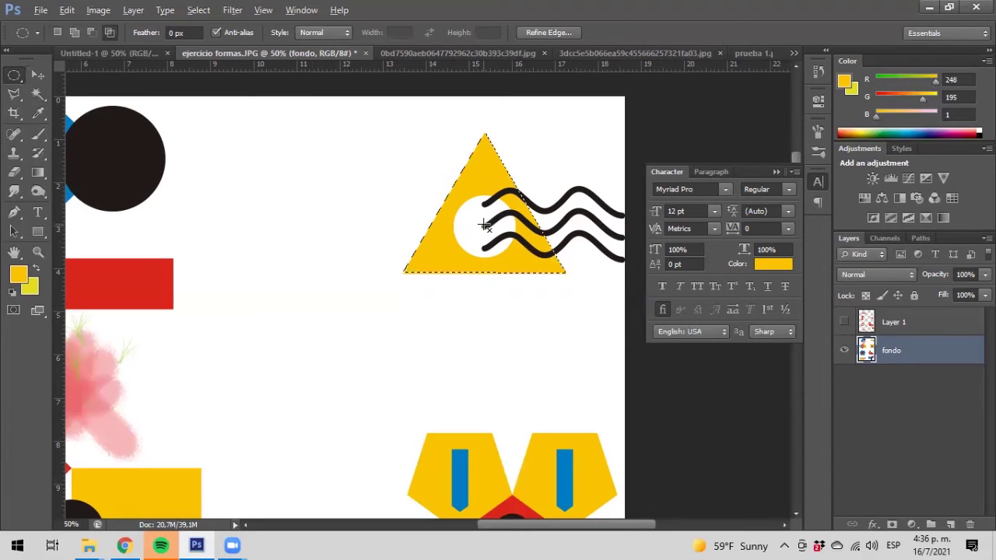
drag(483, 224, 469, 211)
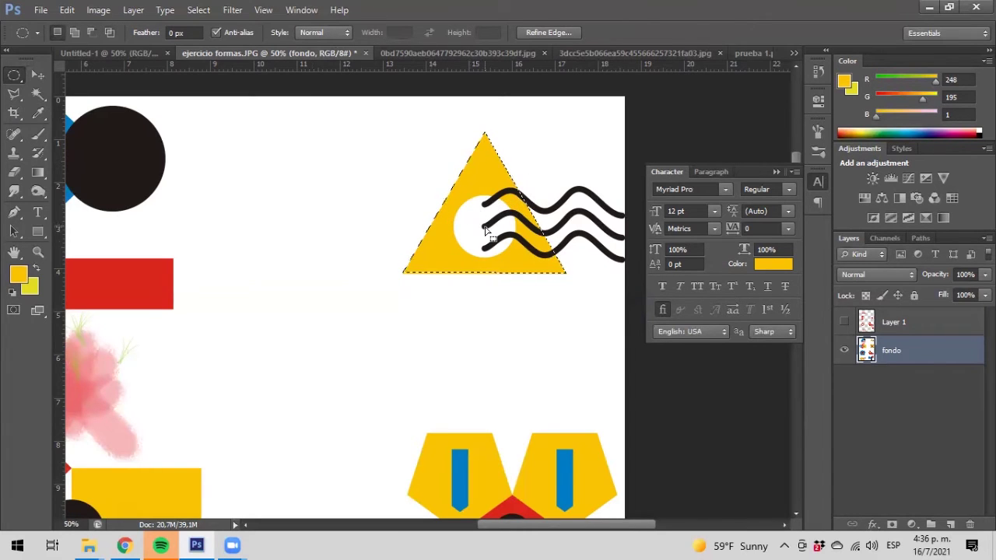
key(alt)
drag(484, 225, 455, 201)
drag(502, 252, 487, 245)
drag(449, 206, 445, 201)
drag(518, 267, 517, 266)
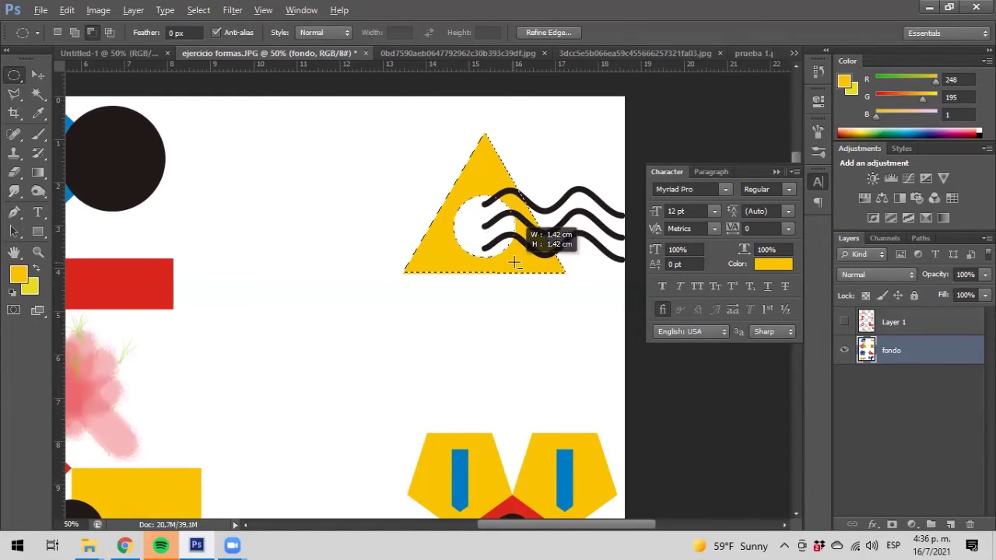
drag(513, 264, 513, 266)
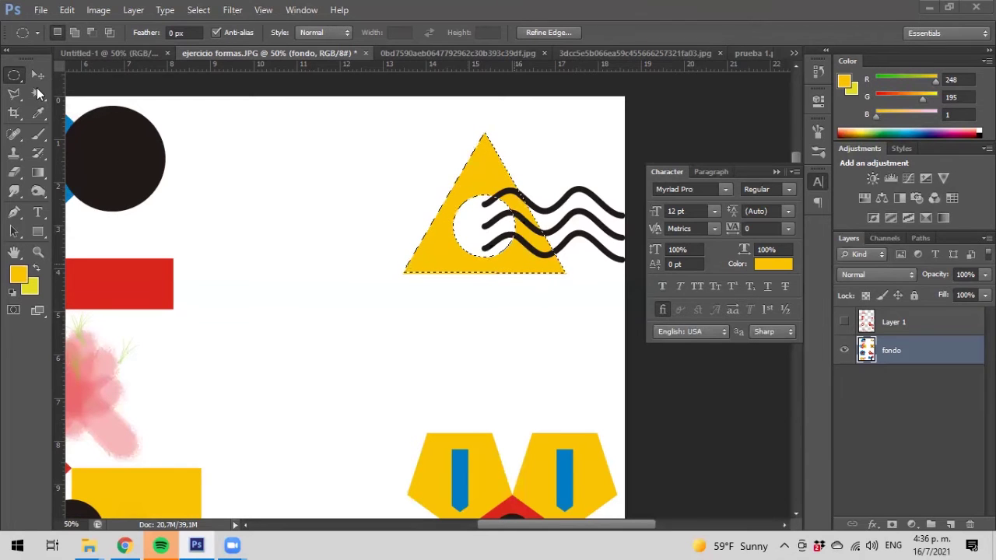
Step: Subtract the three black wavy lines from the triangle's selection with the Magic Wand at tolerance 32
key(alt)
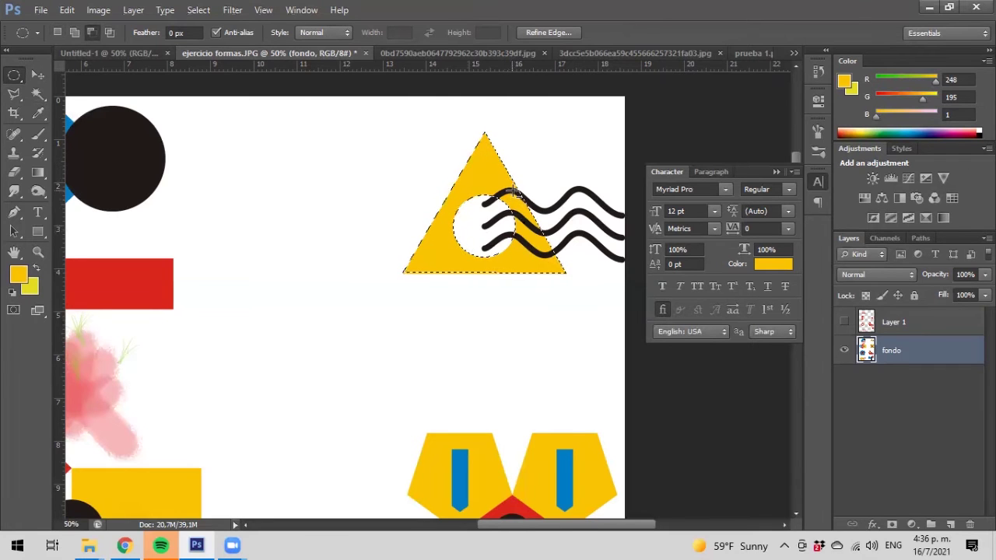
click(38, 252)
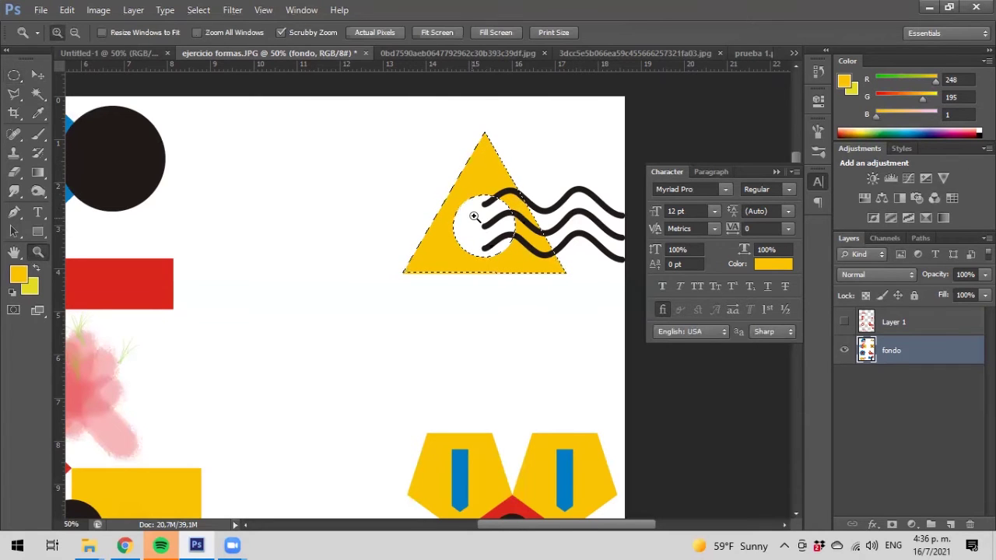
click(476, 214)
click(581, 211)
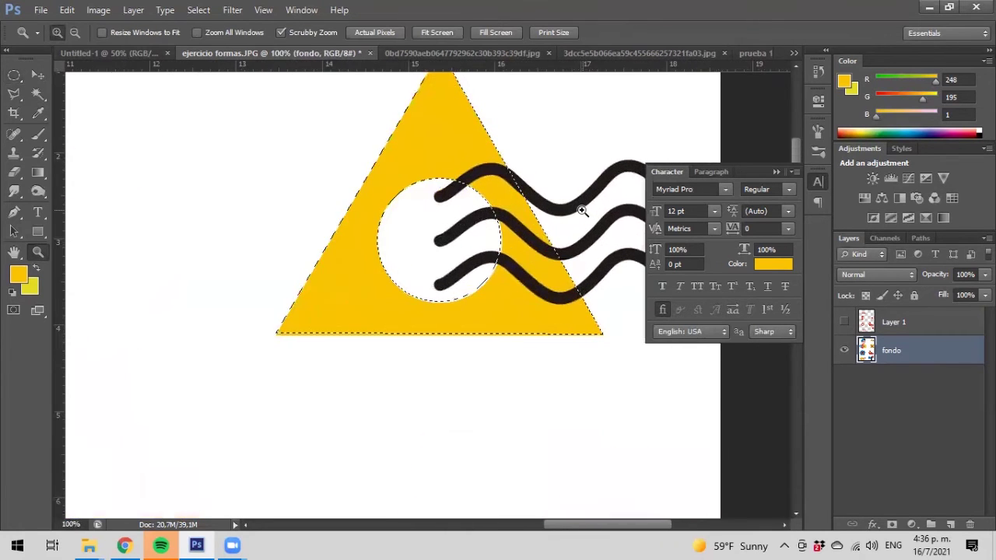
click(581, 212)
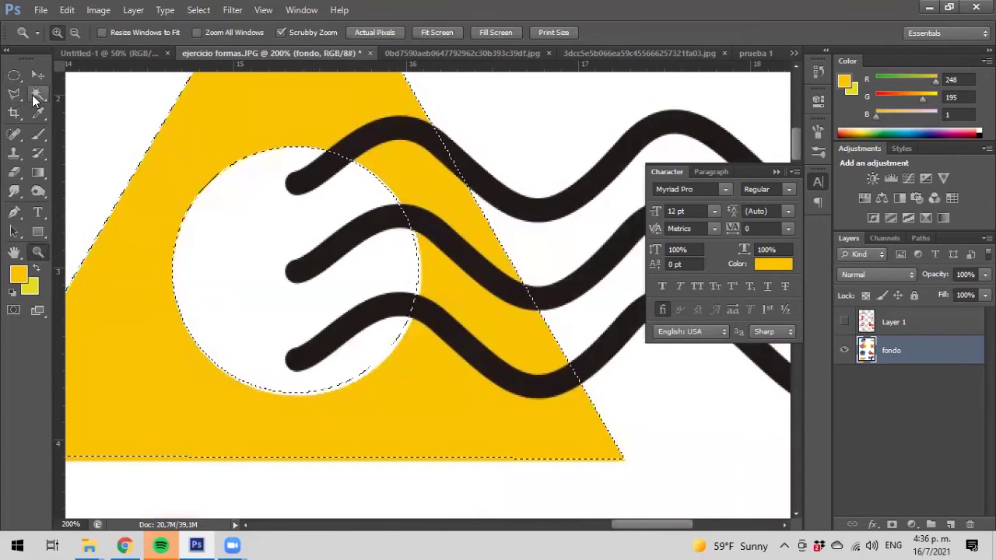
click(37, 95)
alt+click(351, 133)
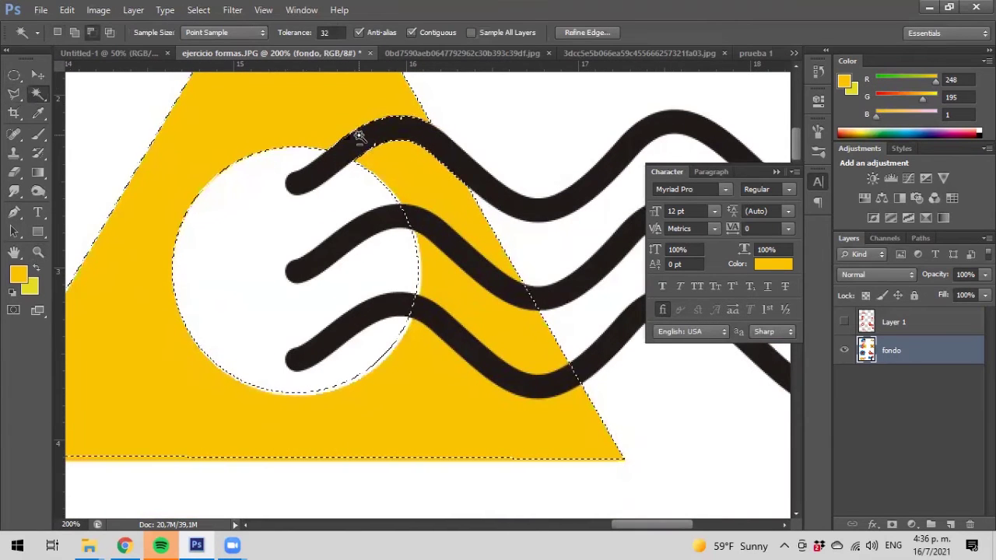
alt+click(446, 246)
alt+click(446, 353)
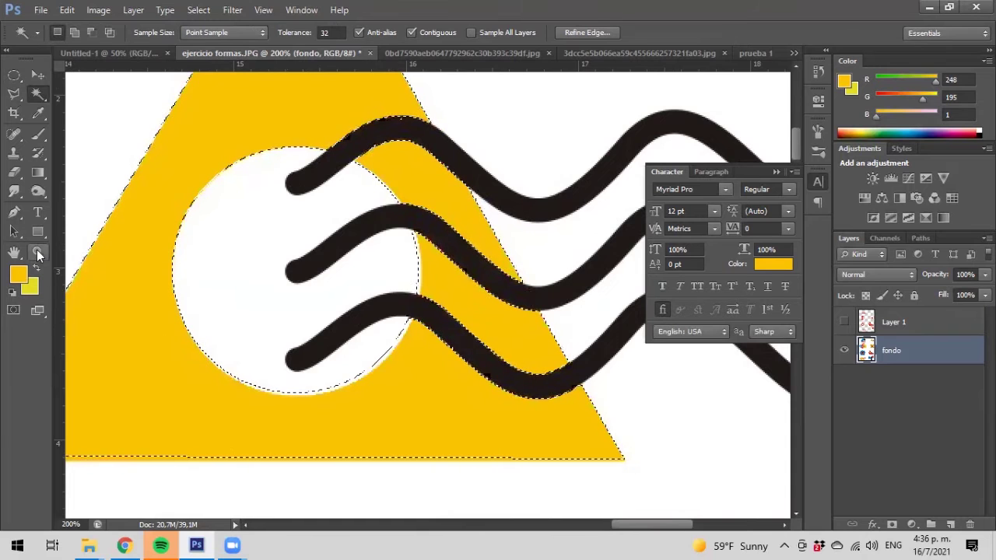
Step: Examine the triangle's finished selection within the whole sheet of shapes
click(37, 250)
alt+click(330, 340)
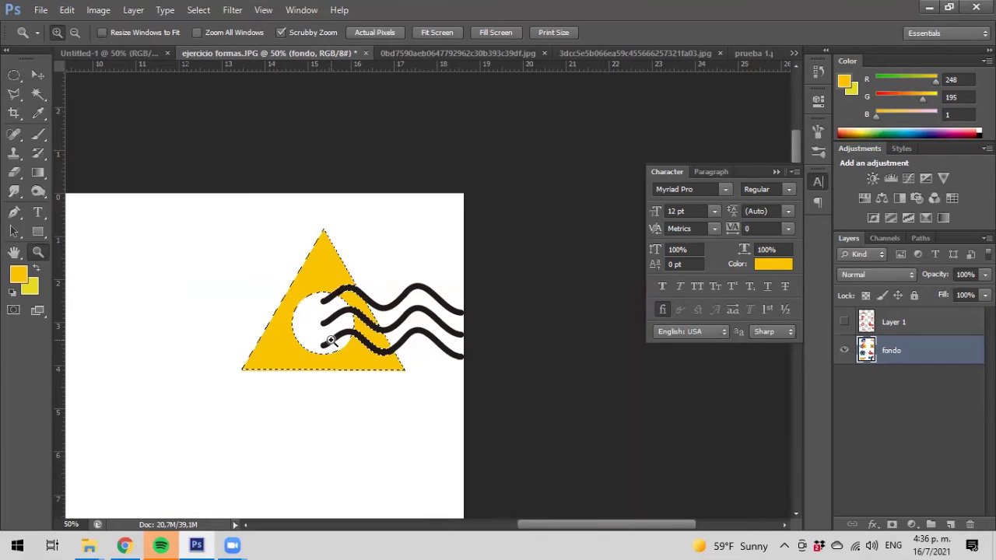
key(alt)
alt+click(301, 303)
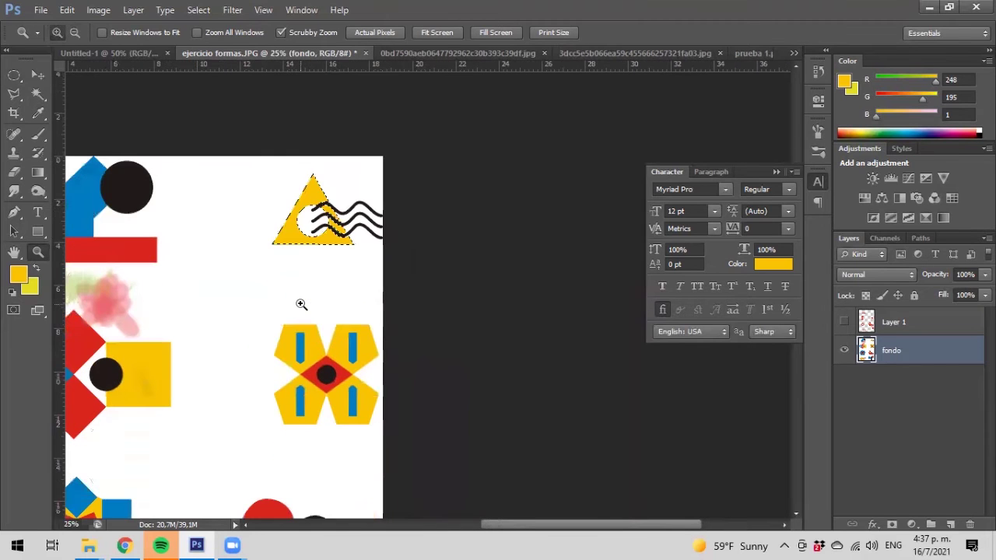
alt+click(300, 304)
alt+click(310, 299)
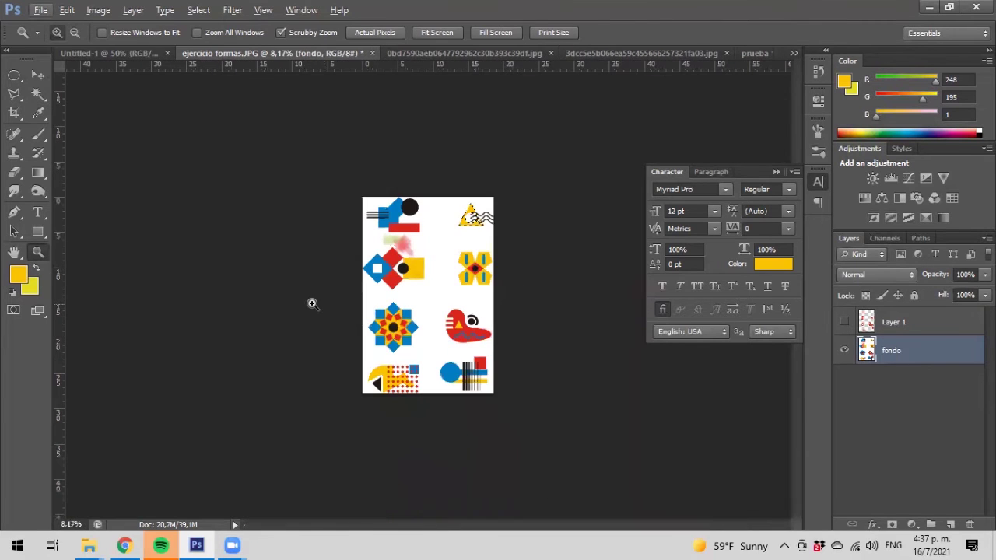
click(408, 289)
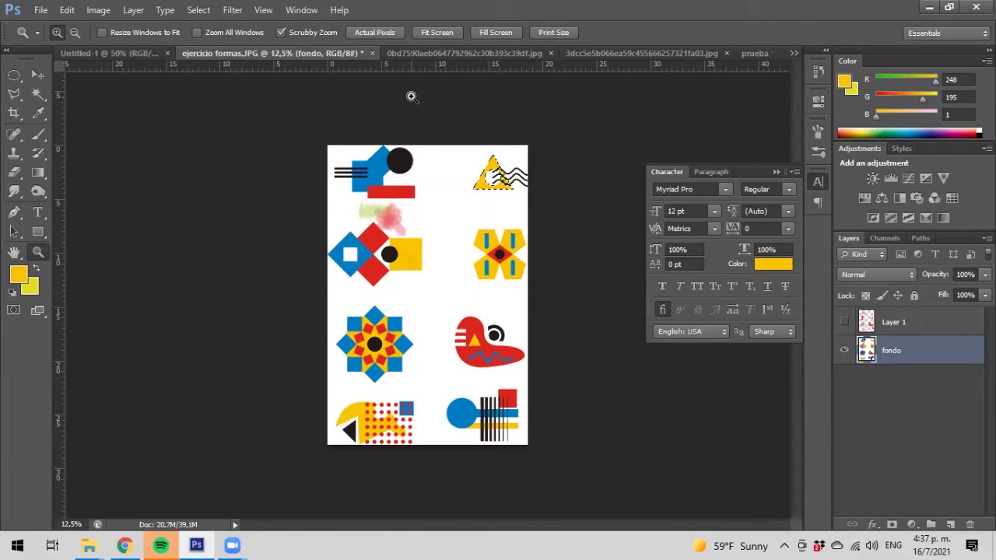
Step: Close the photo of the two boys with drawn clothing outlines without saving it, and bring up prueba 1.psd
click(450, 53)
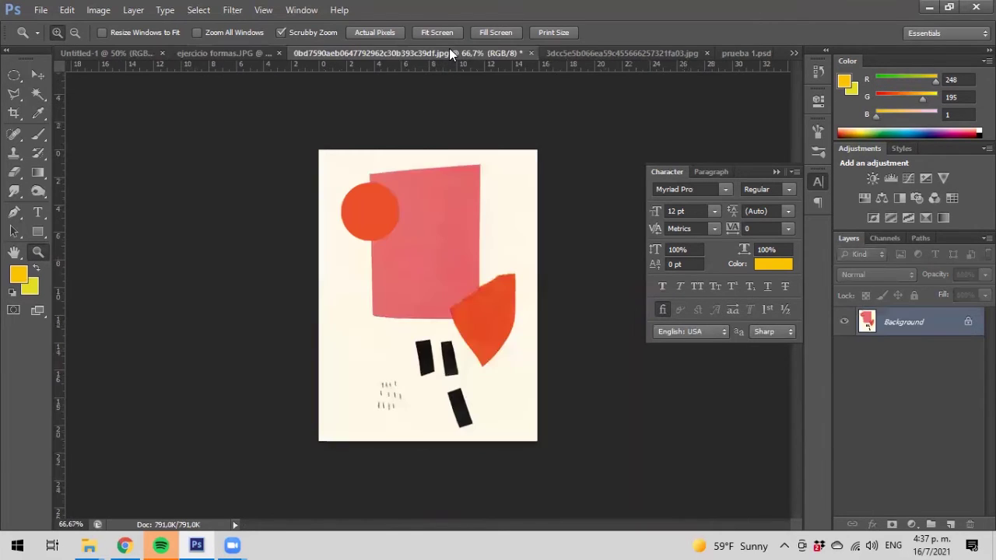
click(592, 54)
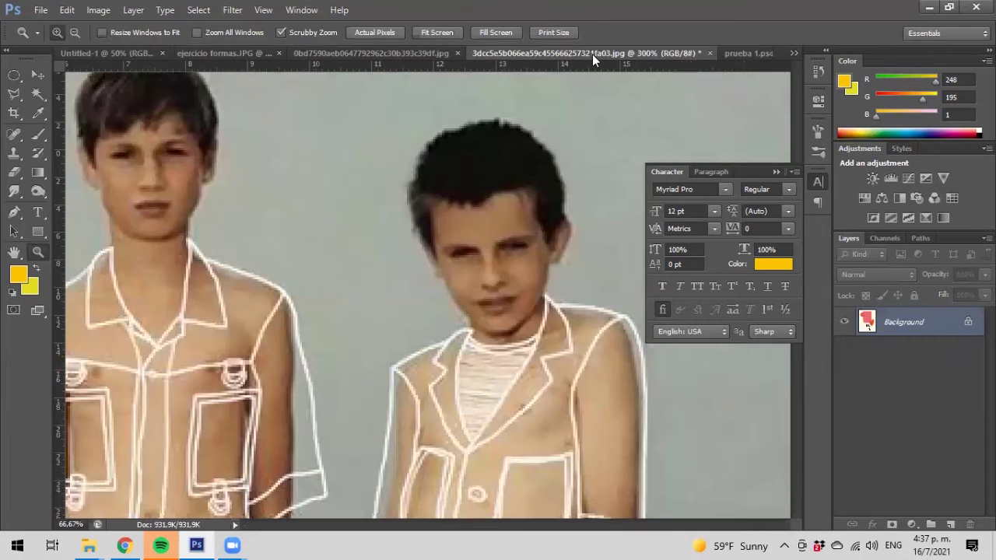
click(709, 54)
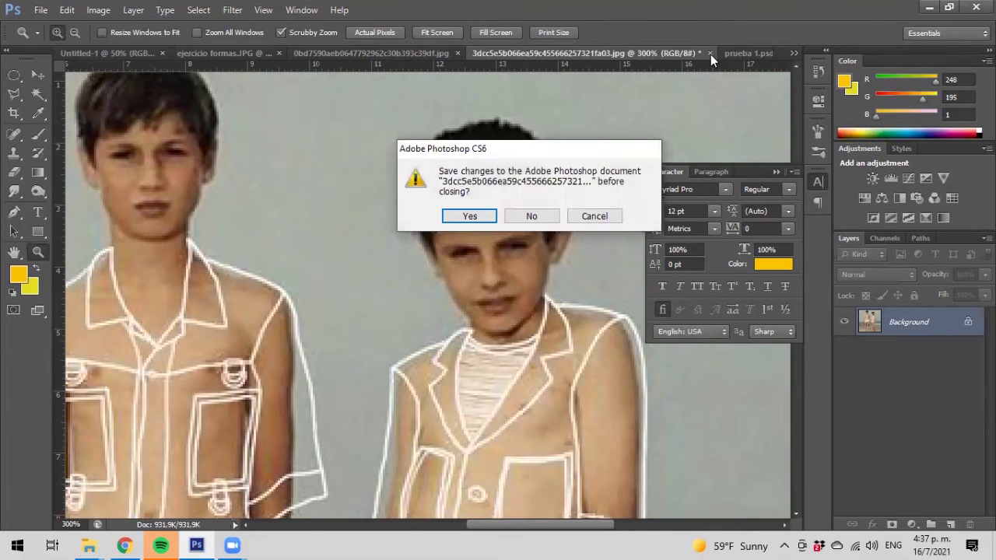
click(533, 216)
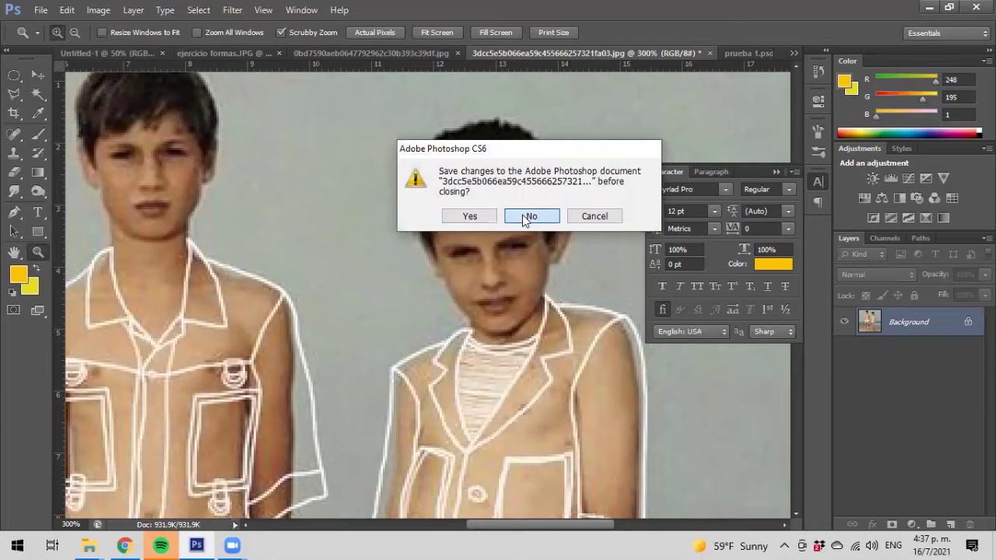
click(662, 53)
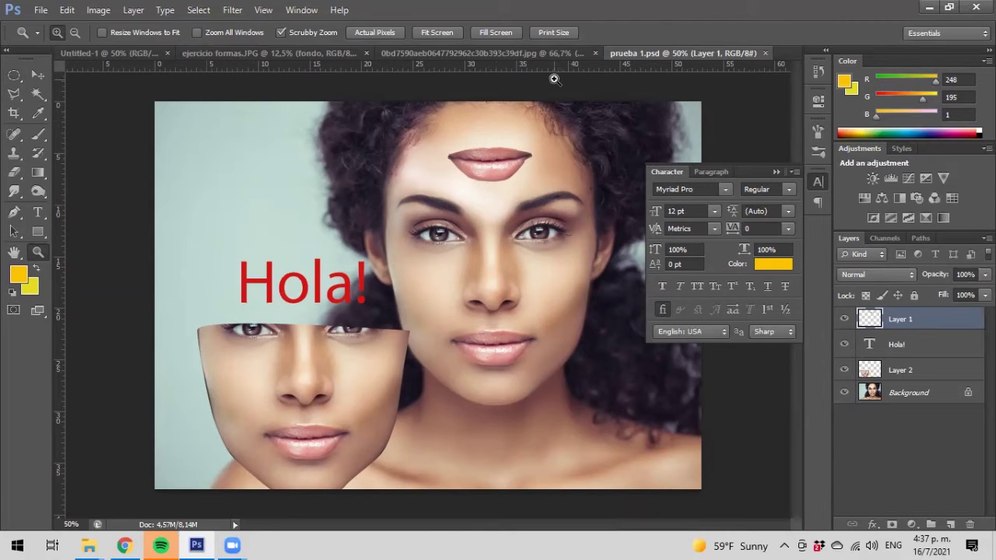
Step: Switch to the photoshop folder in File Explorer, view the ejercicio photoshop poster in Fotos, and close the viewer
click(91, 542)
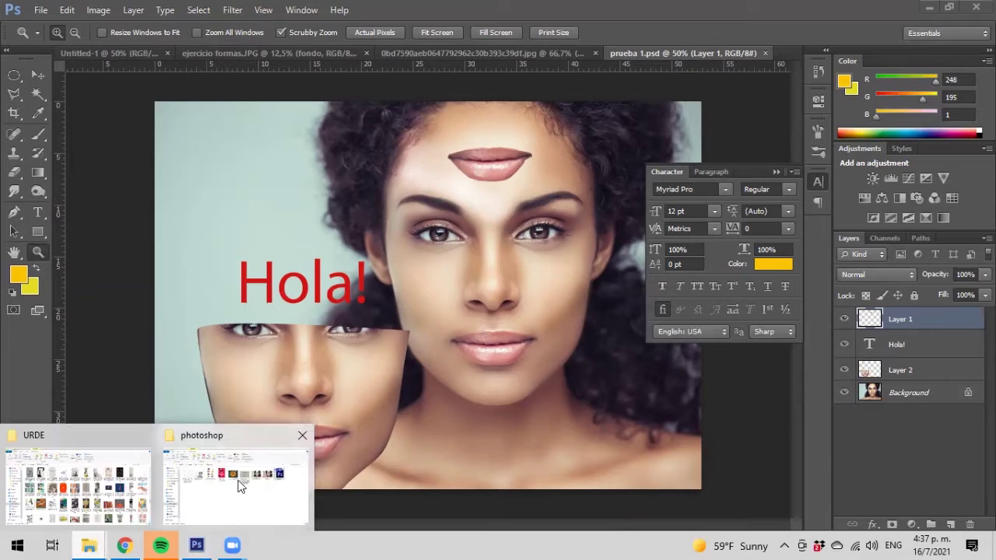
click(240, 486)
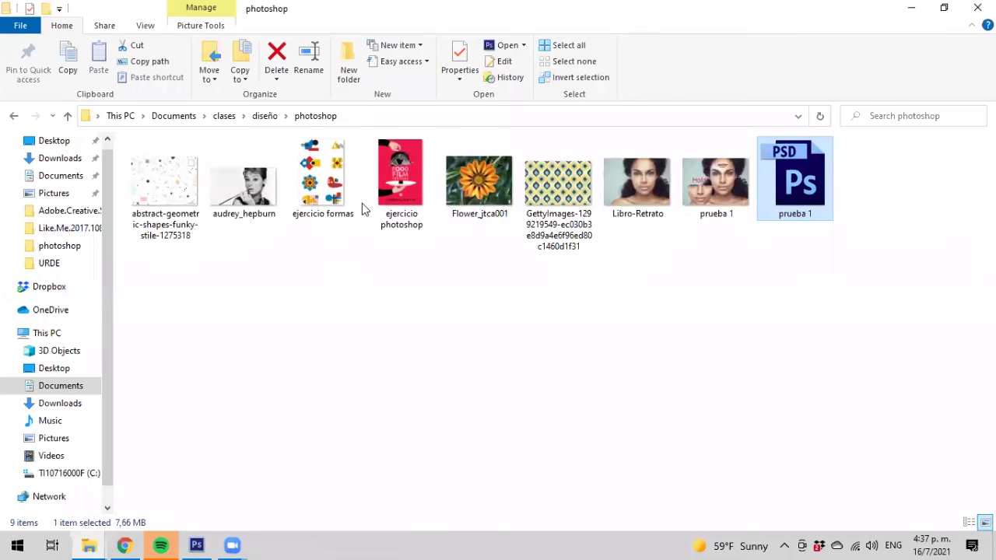
click(399, 183)
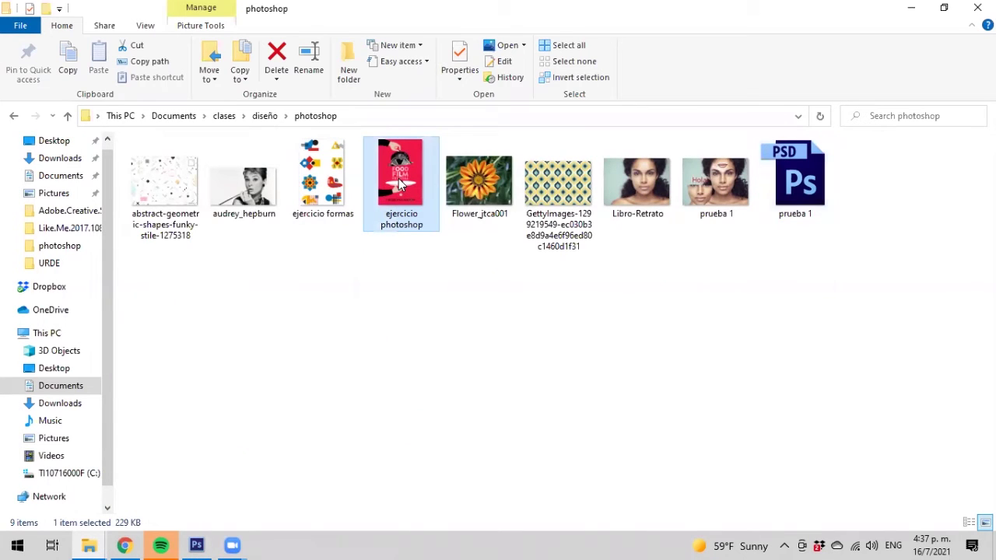
double_click(399, 183)
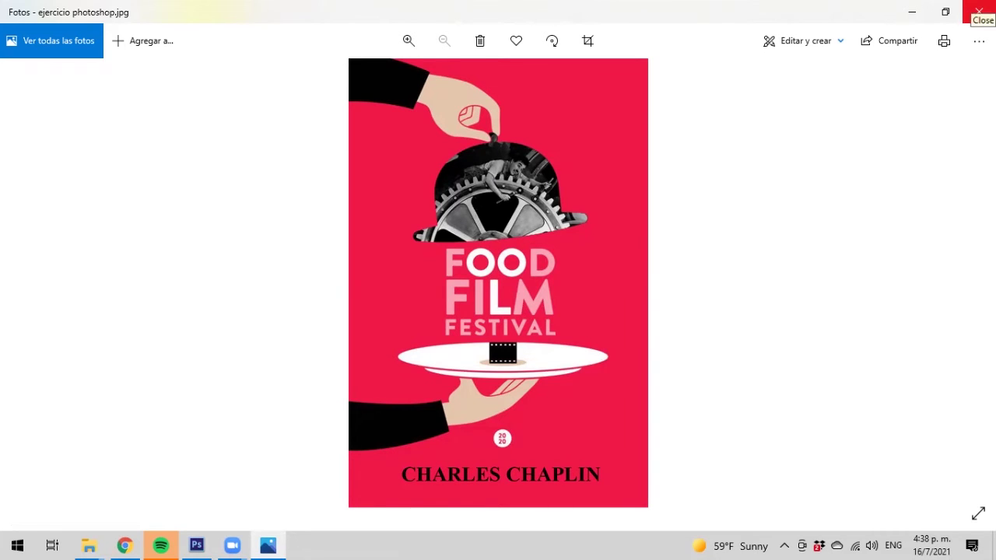
click(977, 10)
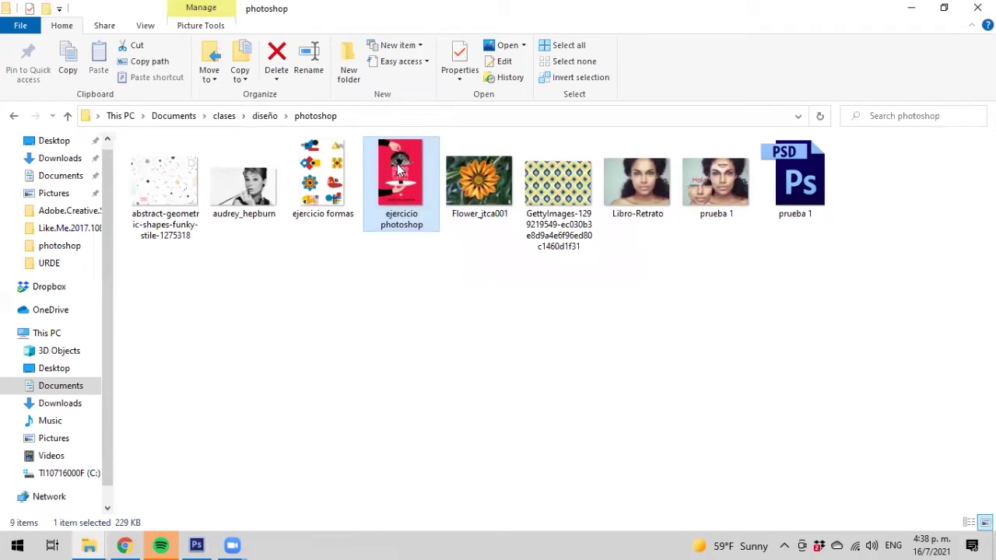
Step: Open the Flower_jtca001 image from the folder with Adobe Photoshop CS6
right_click(473, 182)
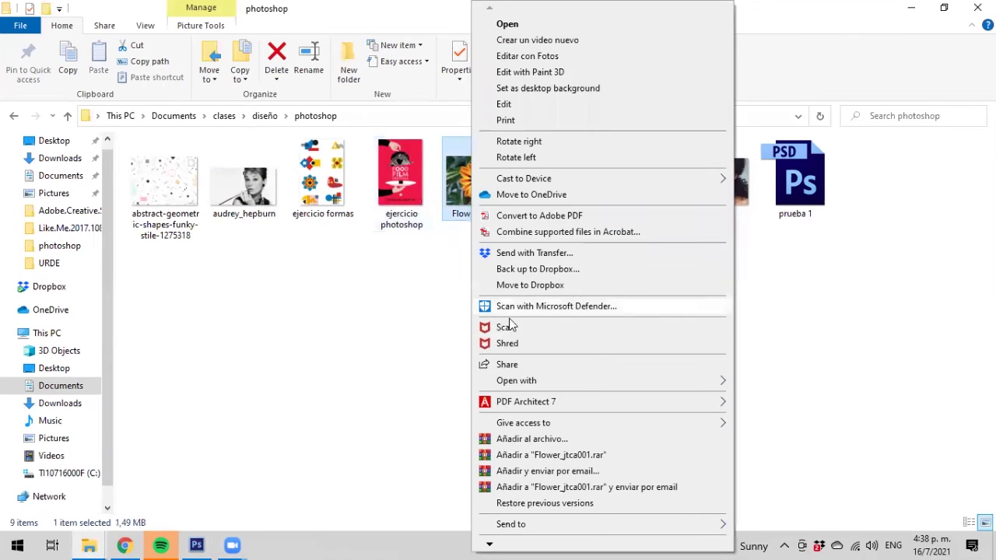
mouse_move(583, 380)
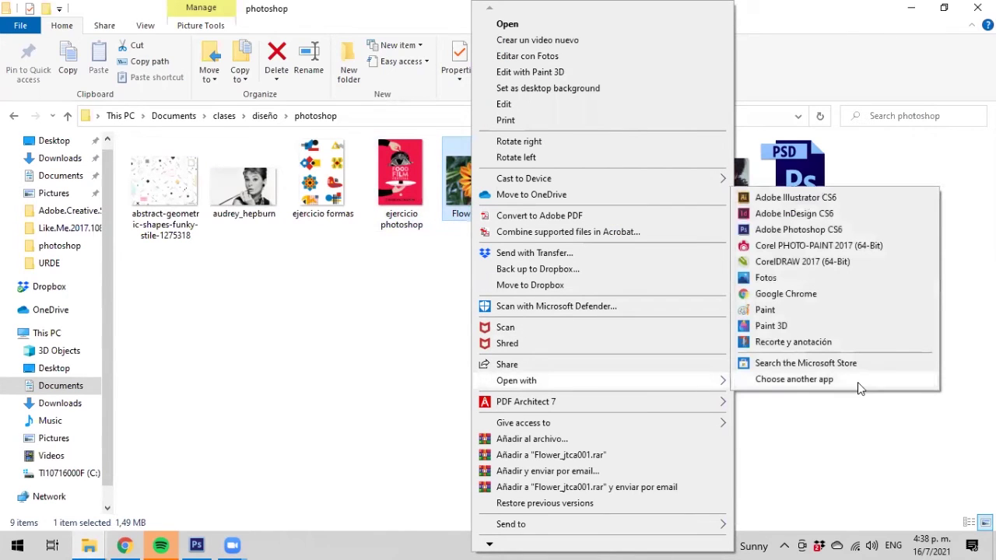
click(799, 229)
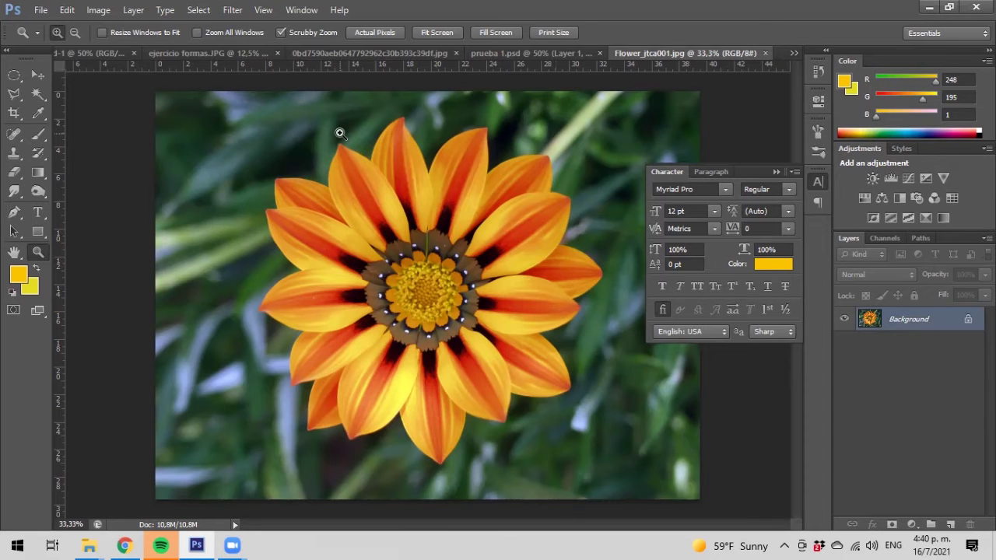
Step: Try selecting several of the flower's petals with additive Magic Wand picks at tolerance 32, and deselect
click(37, 92)
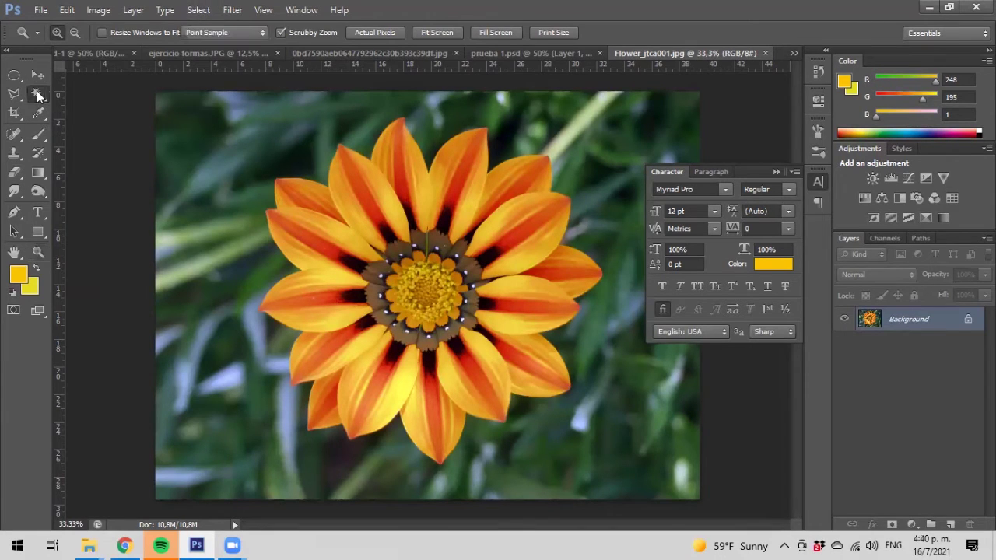
click(362, 200)
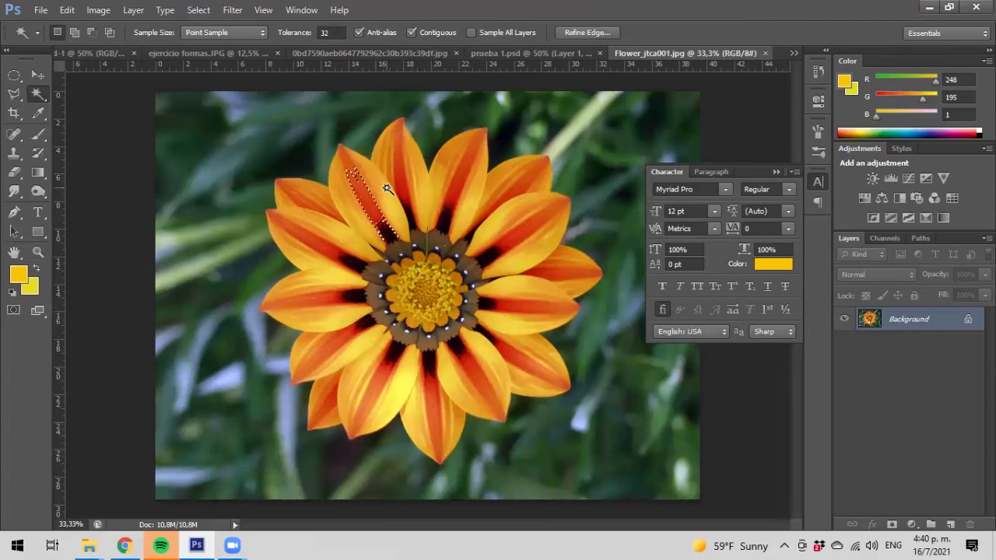
shift+click(381, 196)
shift+click(341, 208)
shift+click(311, 229)
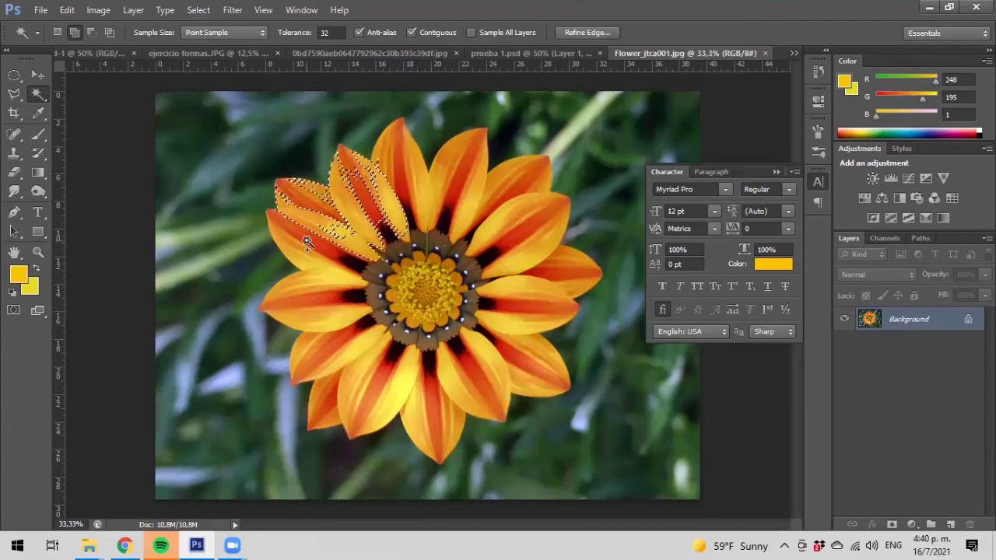
shift+click(310, 267)
key(ctrl+d)
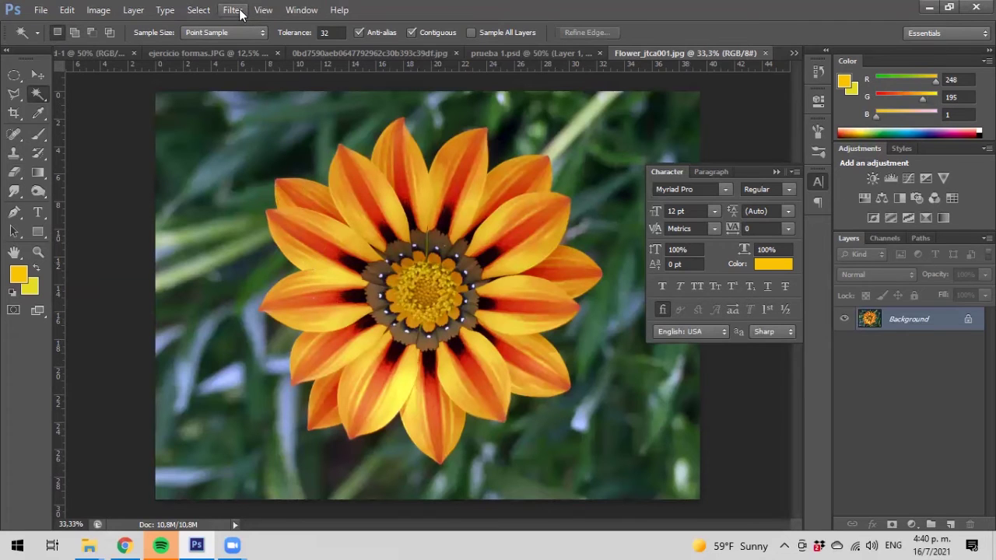
Step: Try a Color Range selection of the flower's sampled colors with fuzziness 200, and cancel it
click(199, 10)
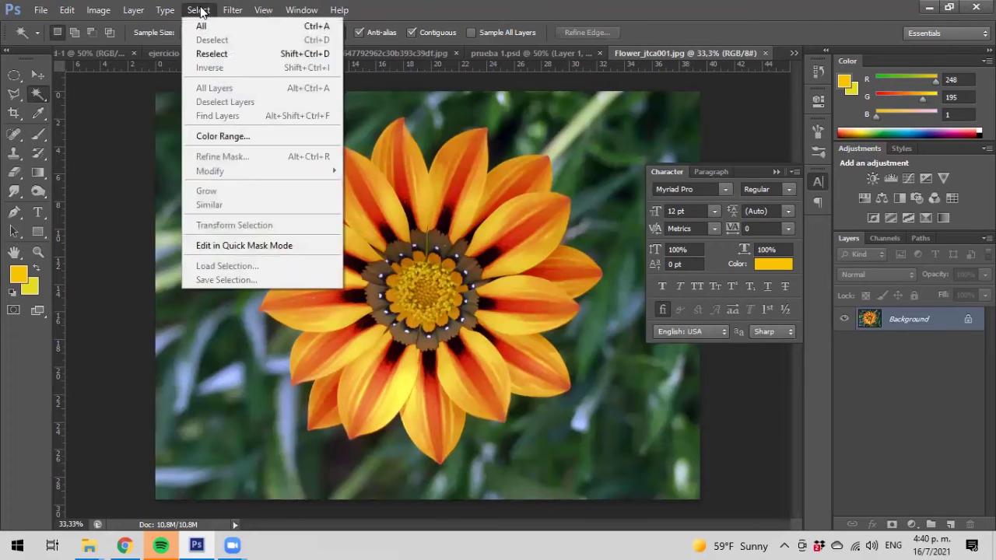
click(219, 135)
drag(672, 149, 698, 149)
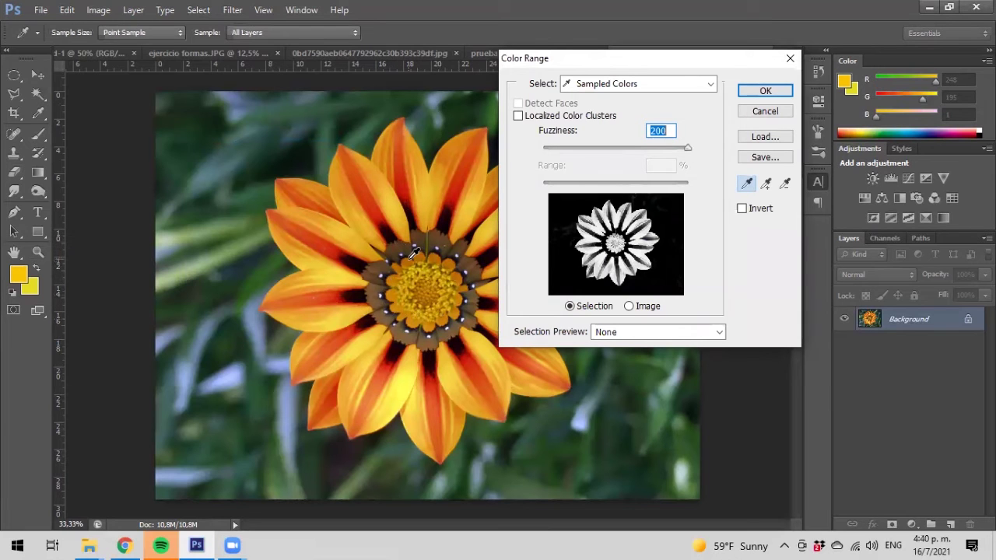
click(764, 111)
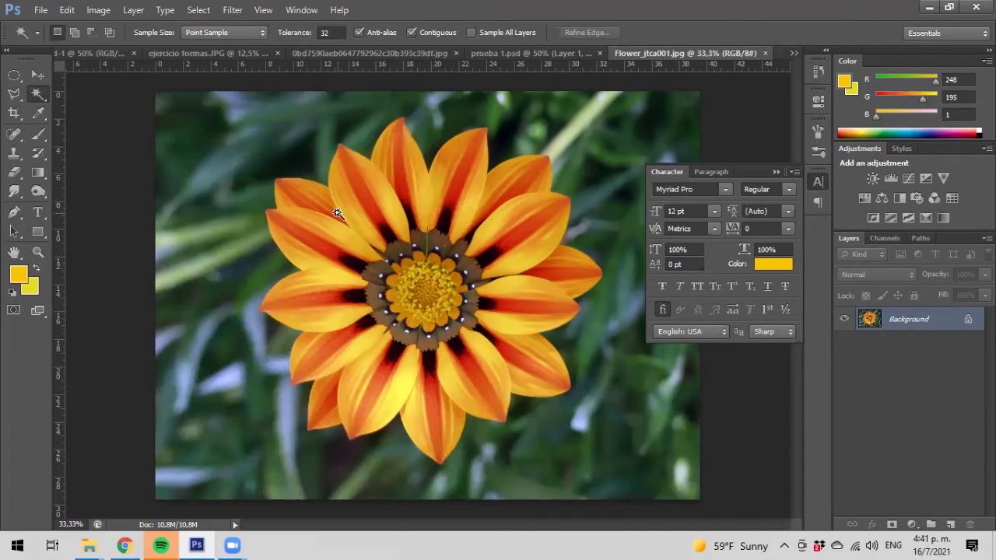
Step: Select the whole flower by tracing around the outer edge of its petals with the Magnetic Lasso tool
click(17, 97)
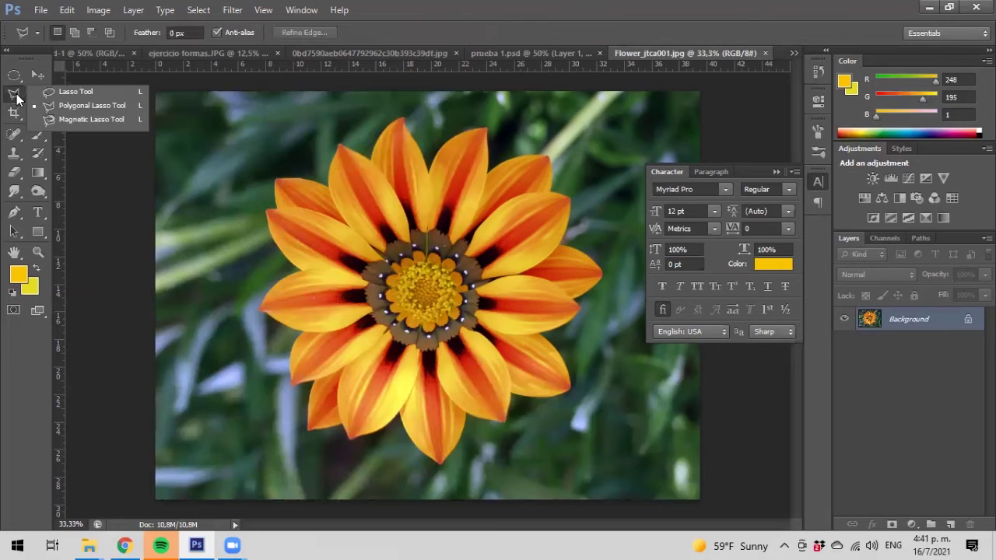
click(55, 120)
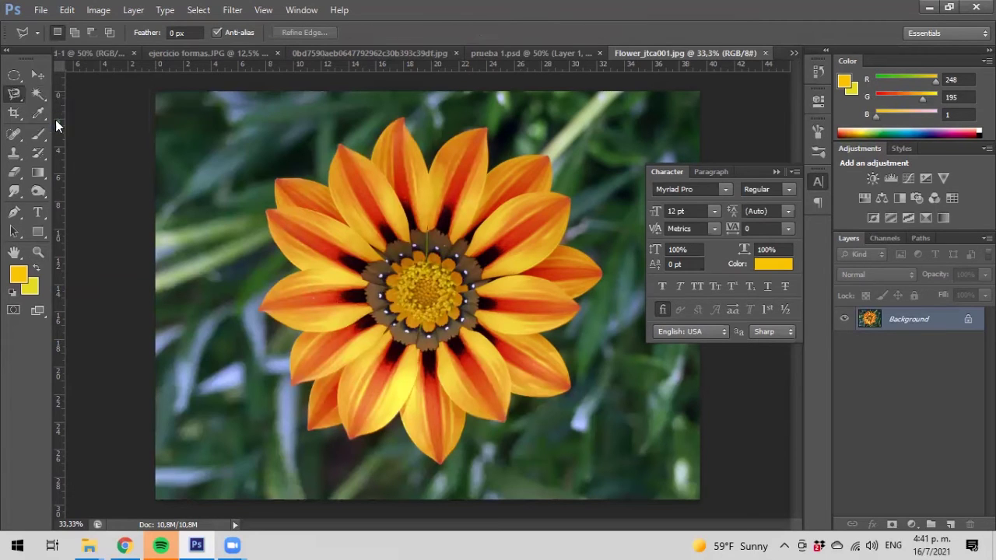
click(340, 146)
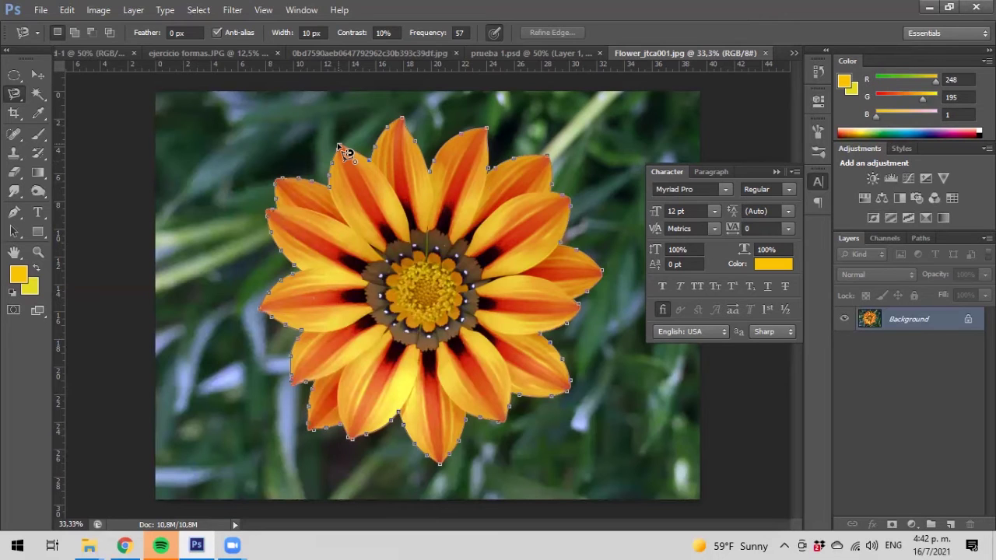
click(340, 147)
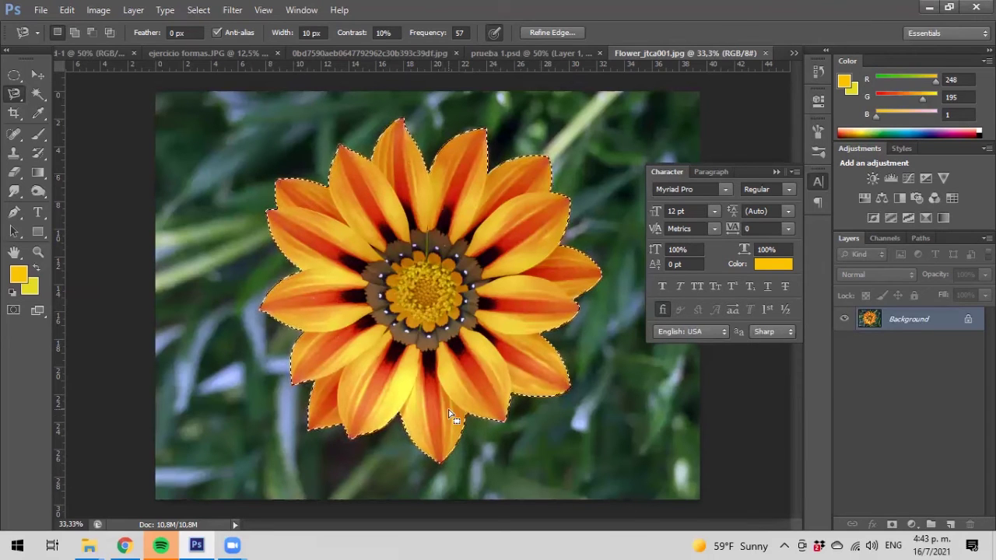
Step: Add a small background area beside the lowest petal to the selection with the Magnetic Lasso, and subtract it again
click(37, 251)
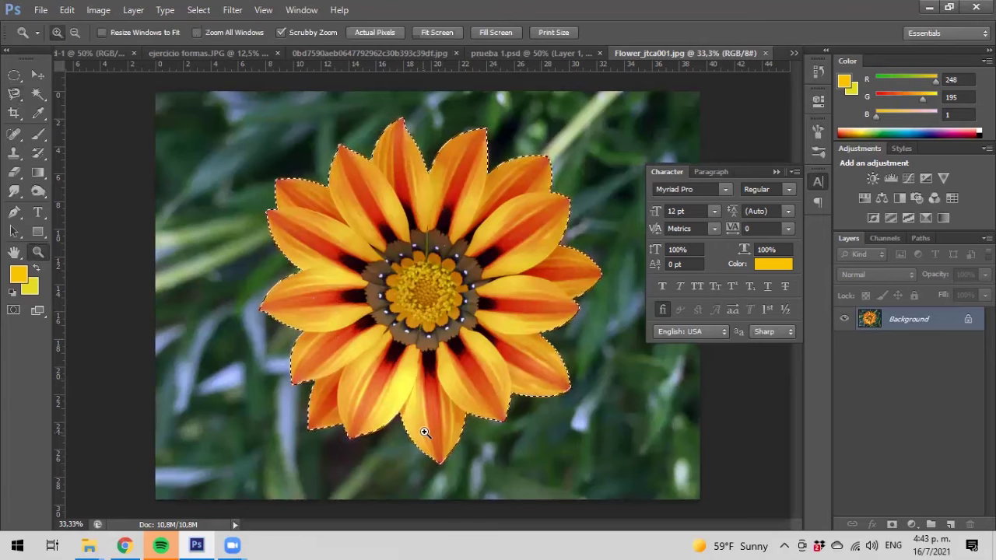
click(452, 437)
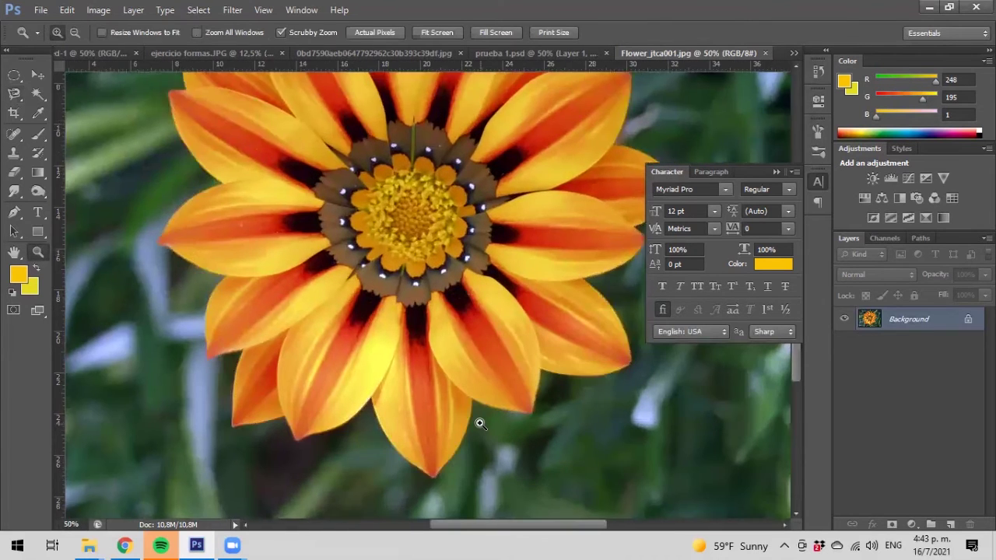
click(479, 420)
click(478, 421)
scroll(477, 420, down, 2)
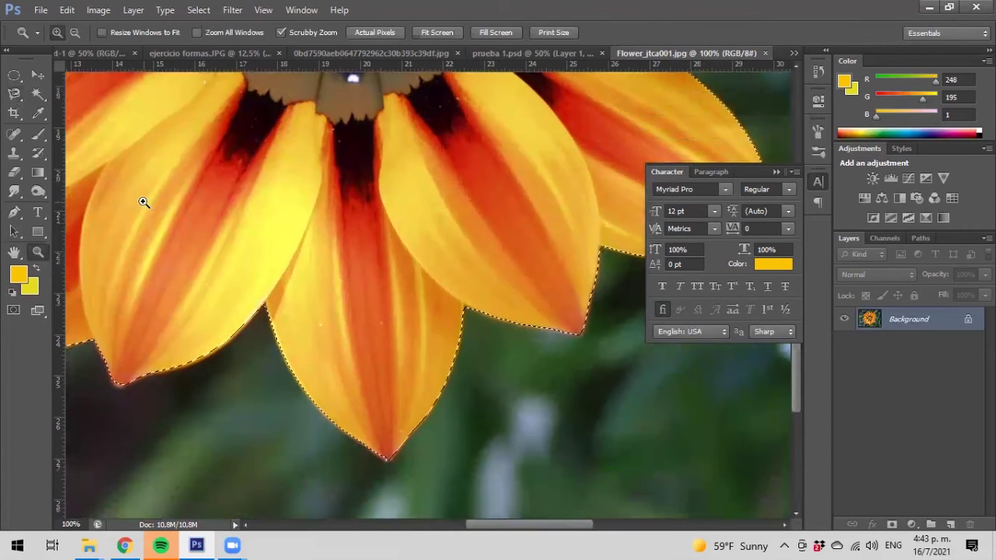
click(14, 93)
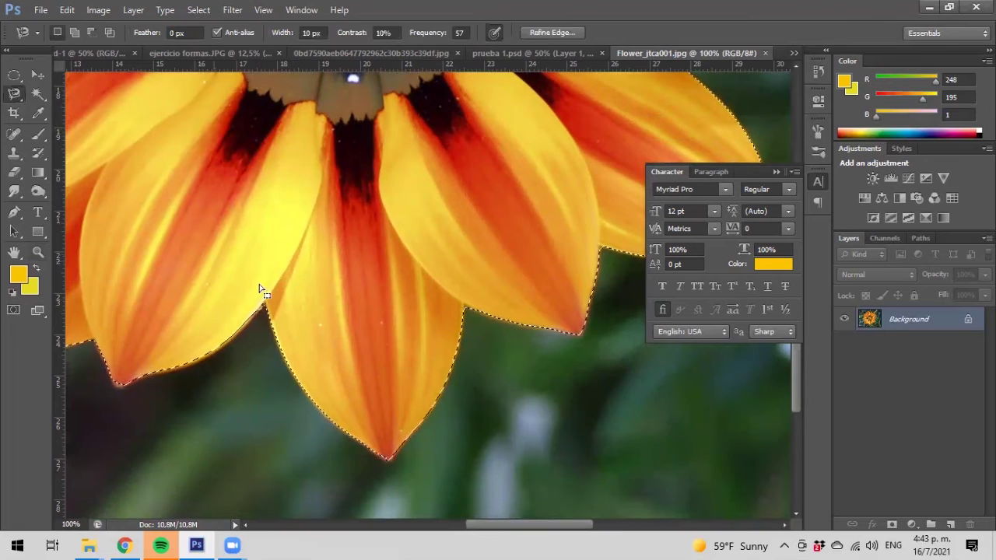
click(408, 411)
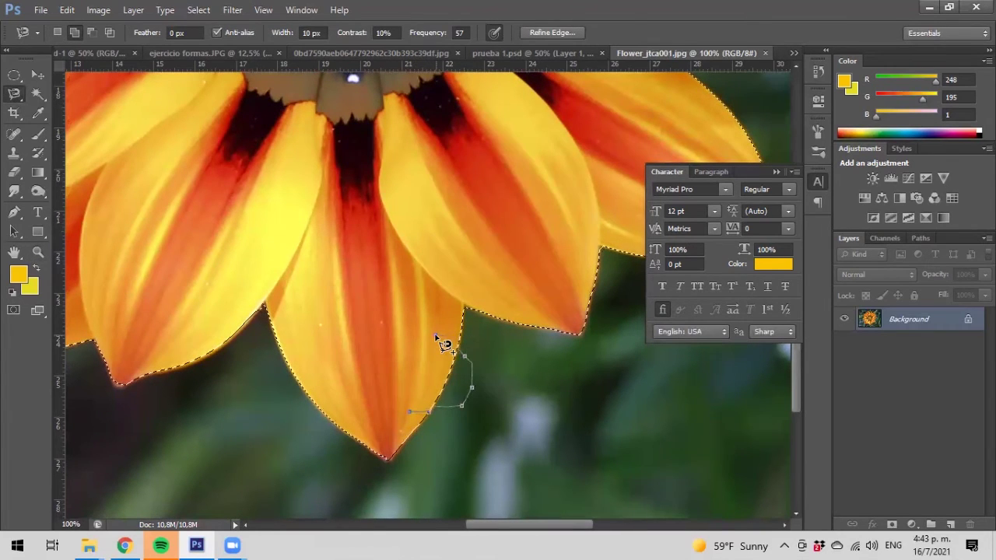
click(409, 411)
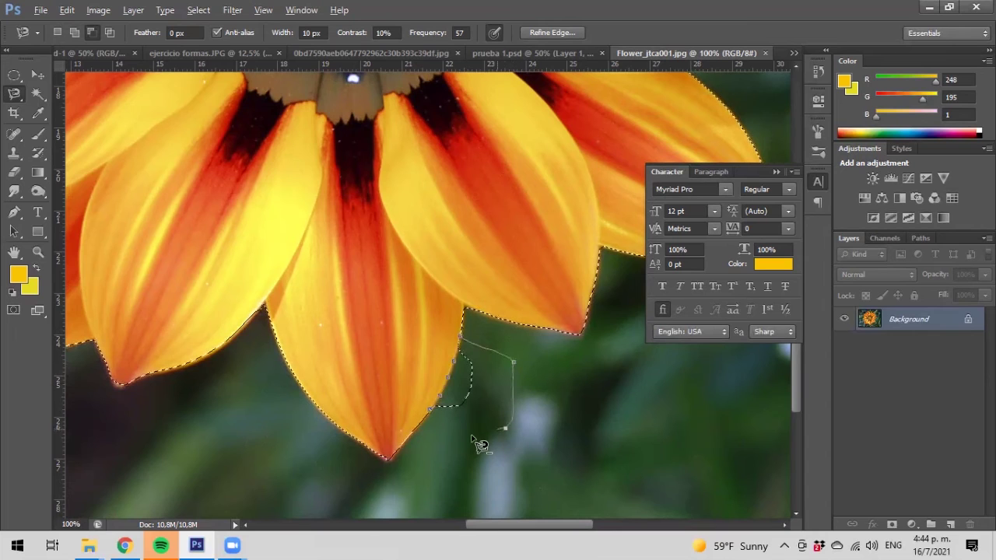
double_click(431, 412)
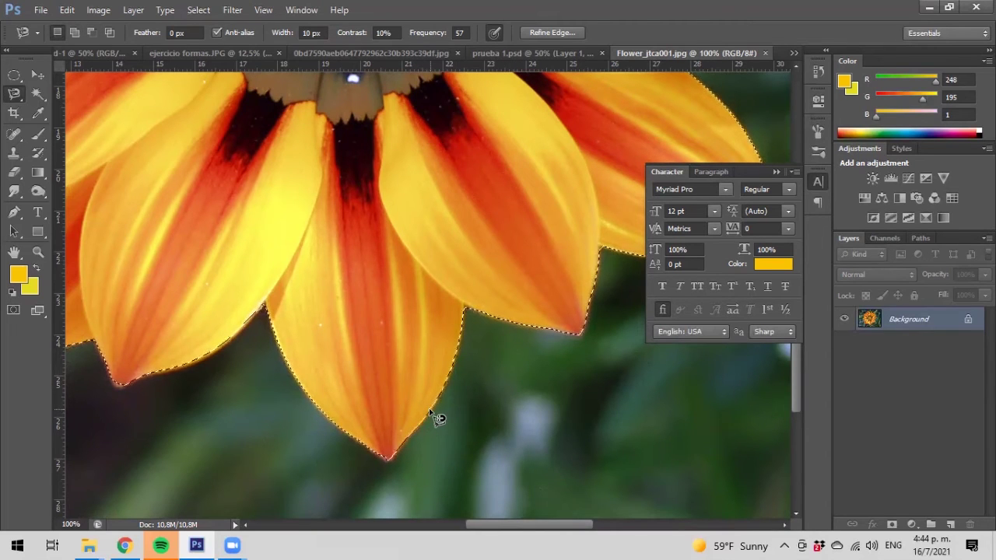
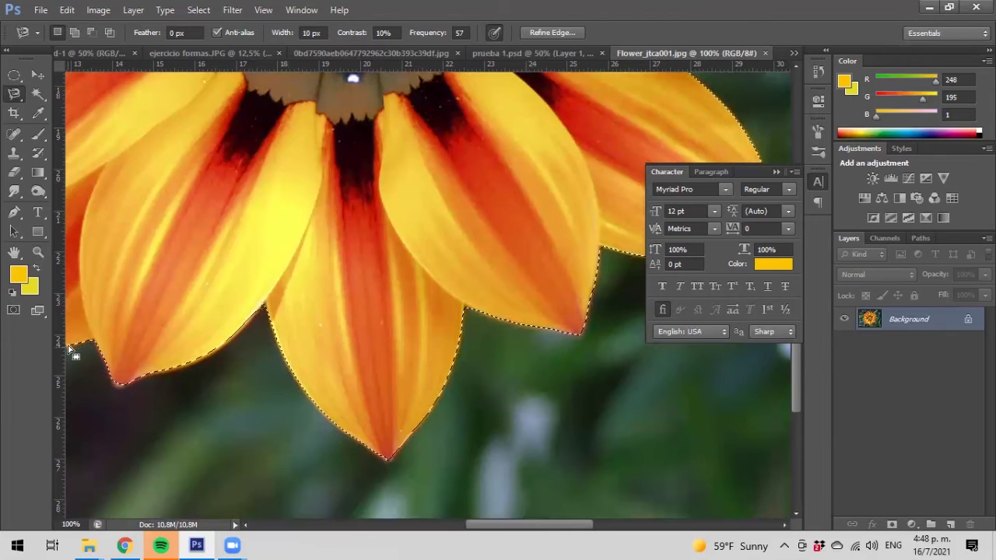
Step: Copy the selected flower to a new layer and hide the Background layer
click(39, 252)
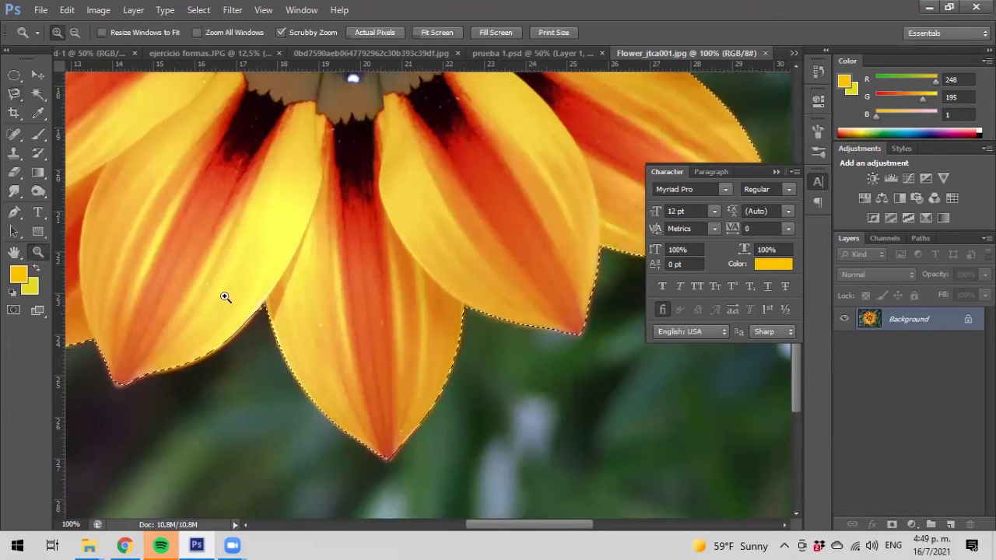
alt+click(345, 329)
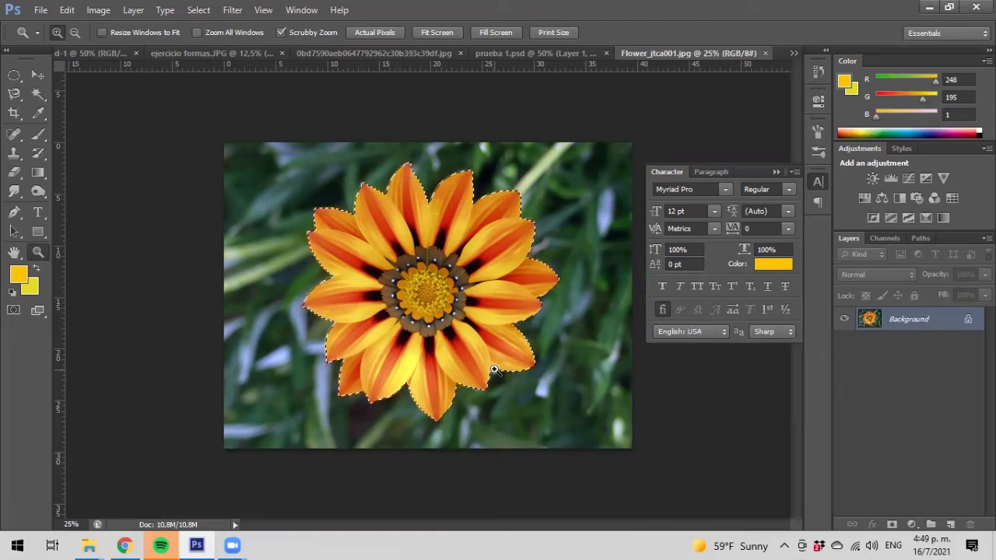
key(ctrl+j)
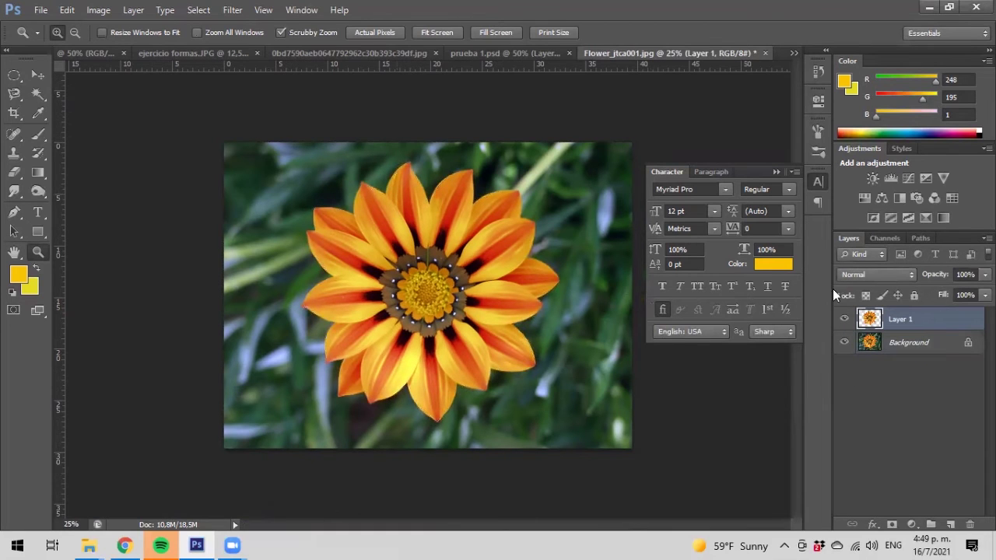
click(844, 342)
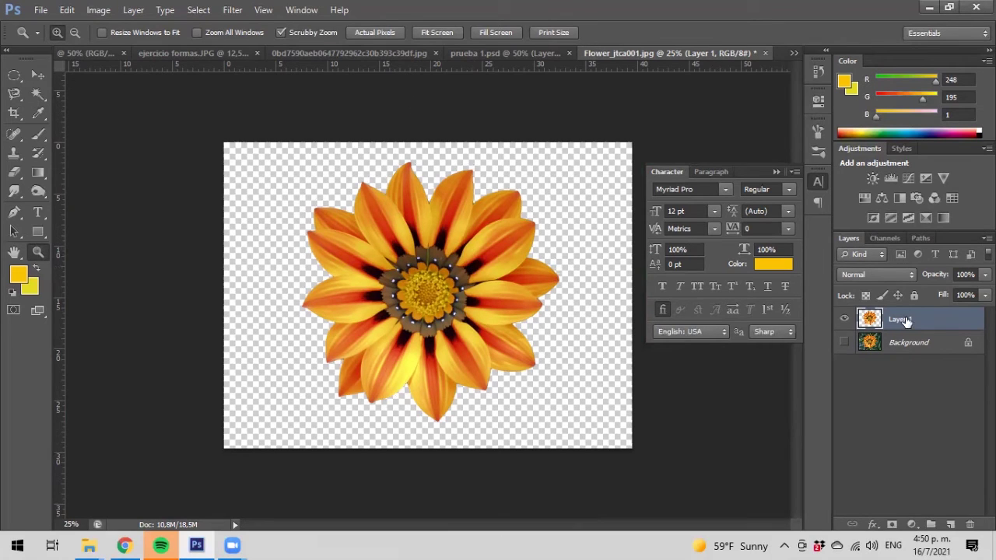
Step: Start a Hue/Saturation adjustment on the cut-out flower layer and shift the hue to -3
click(100, 10)
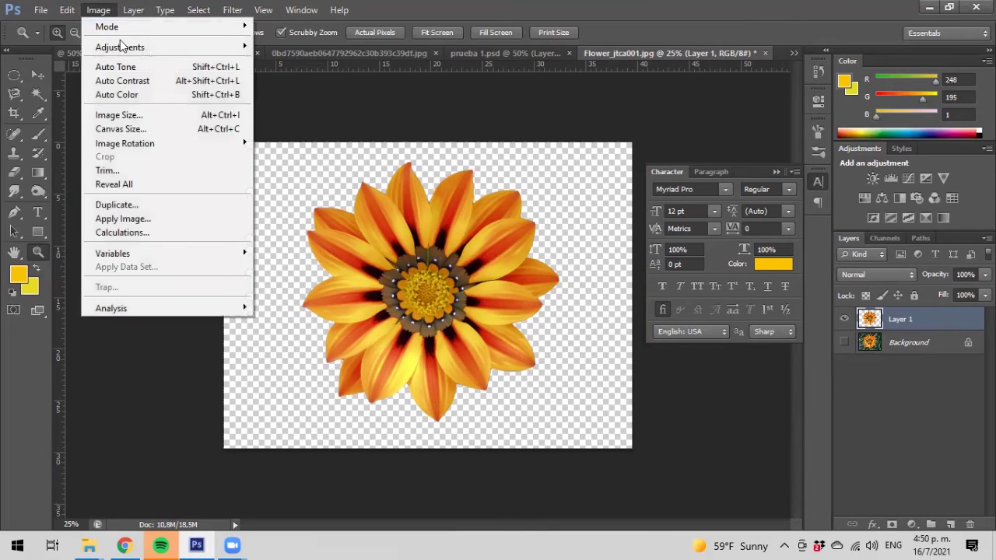
mouse_move(124, 47)
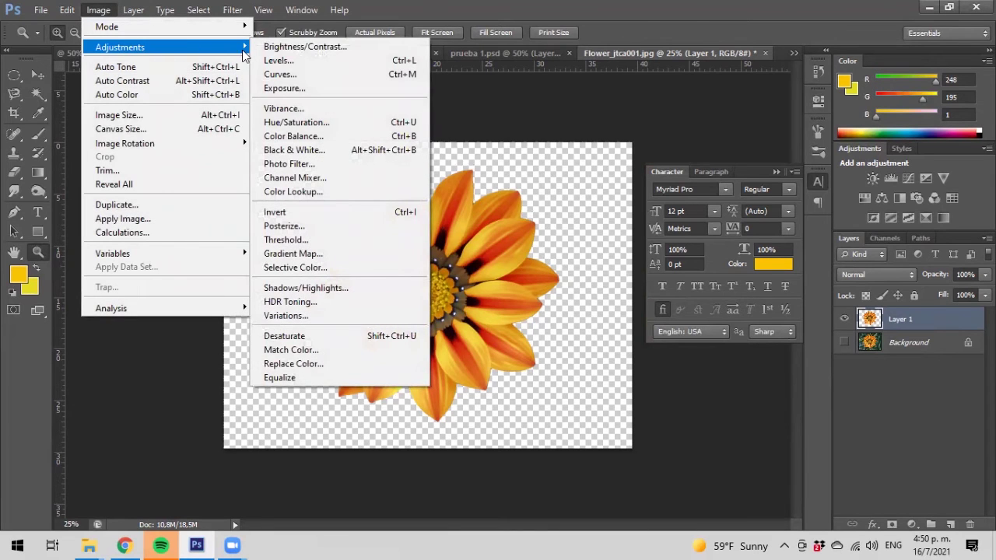
click(319, 127)
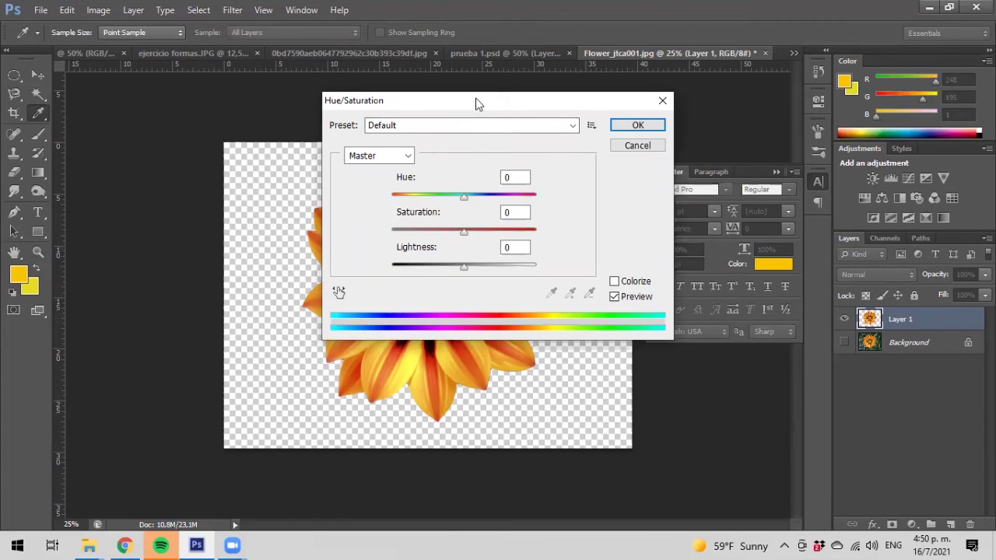
drag(477, 99, 721, 75)
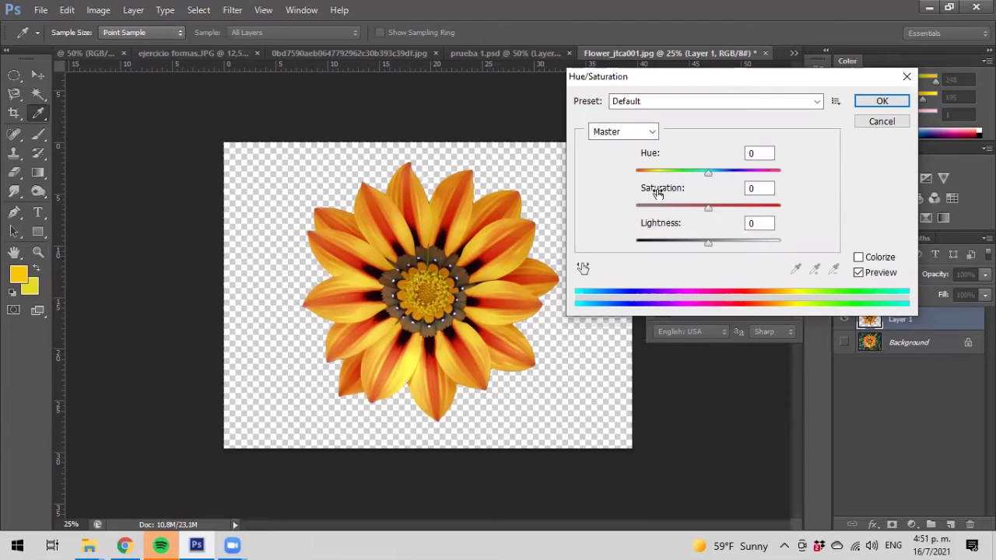
drag(708, 173, 708, 203)
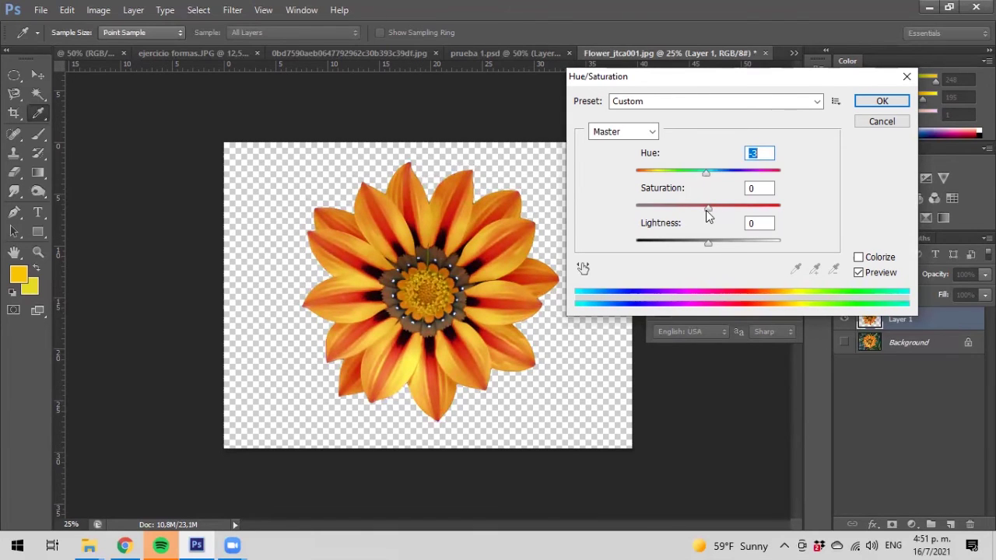
Step: Try saturation +100 and lightness +100 on the flower, returning each value to 0
drag(705, 210, 847, 202)
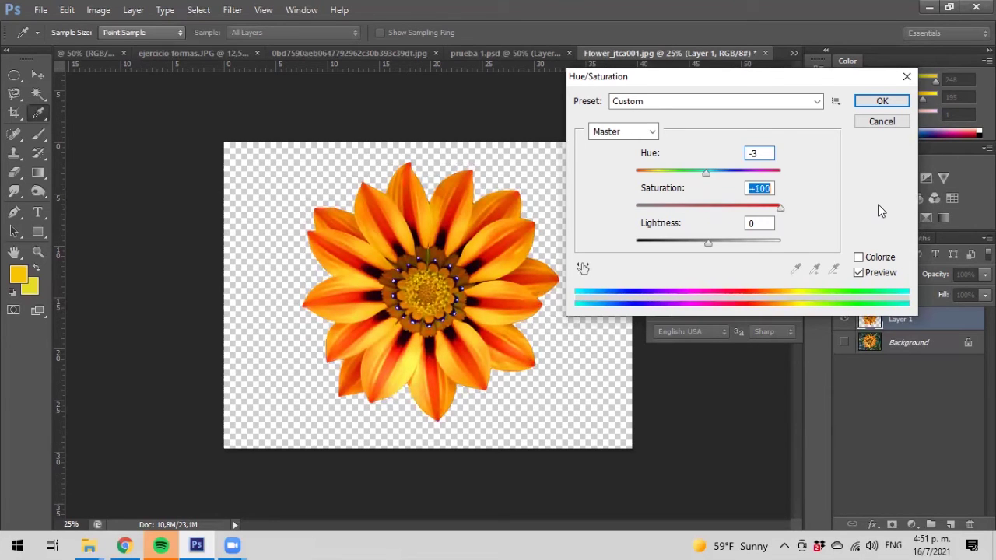
drag(780, 208, 709, 215)
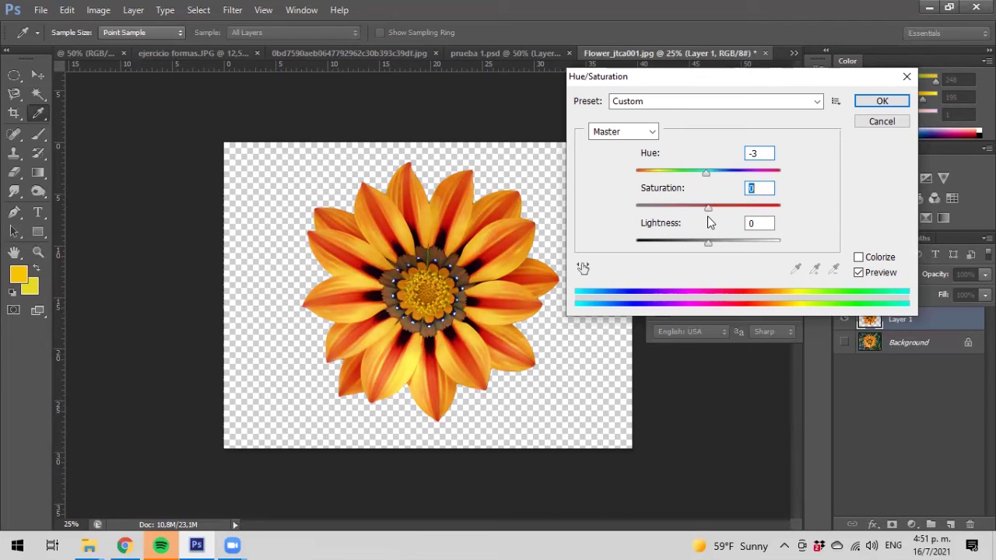
drag(707, 242, 878, 247)
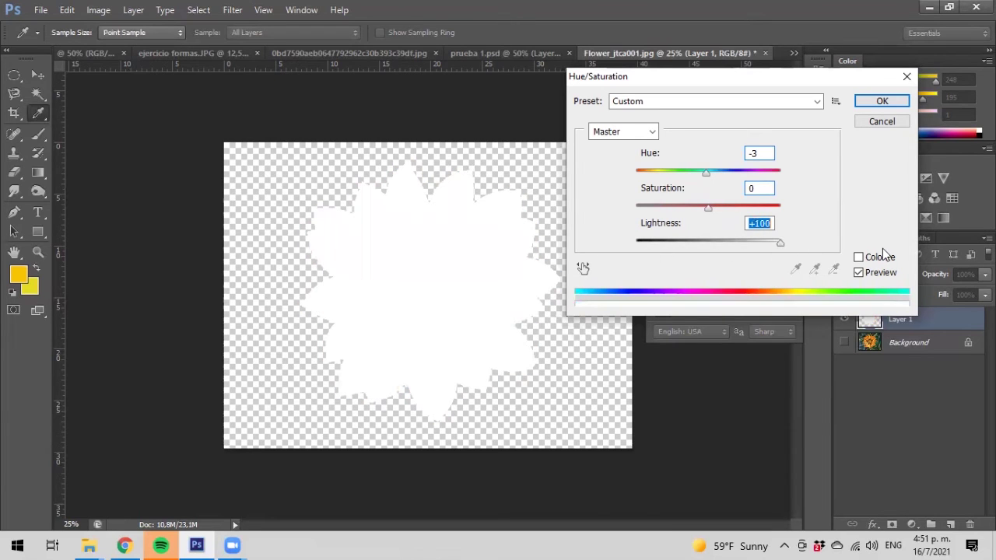
text(0)
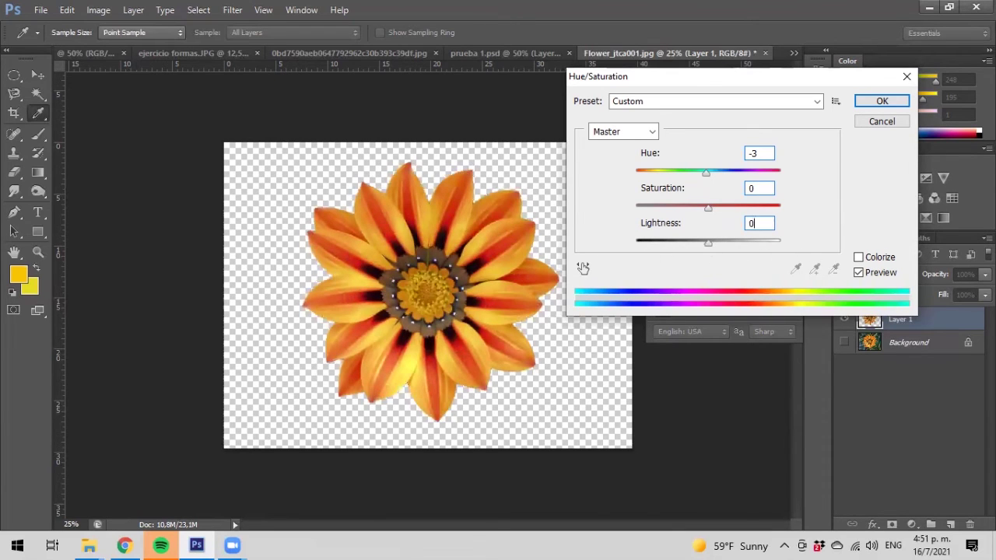
Step: Set the flower's hue to -23 and apply the Hue/Saturation adjustment
mouse_move(706, 172)
mouse_down()
mouse_move(735, 175)
mouse_move(691, 182)
mouse_up()
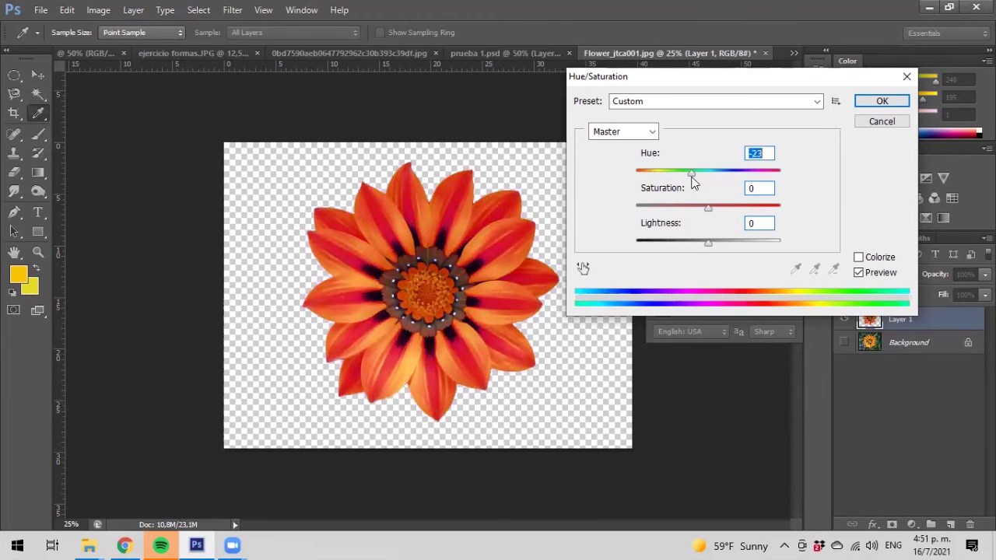
click(889, 102)
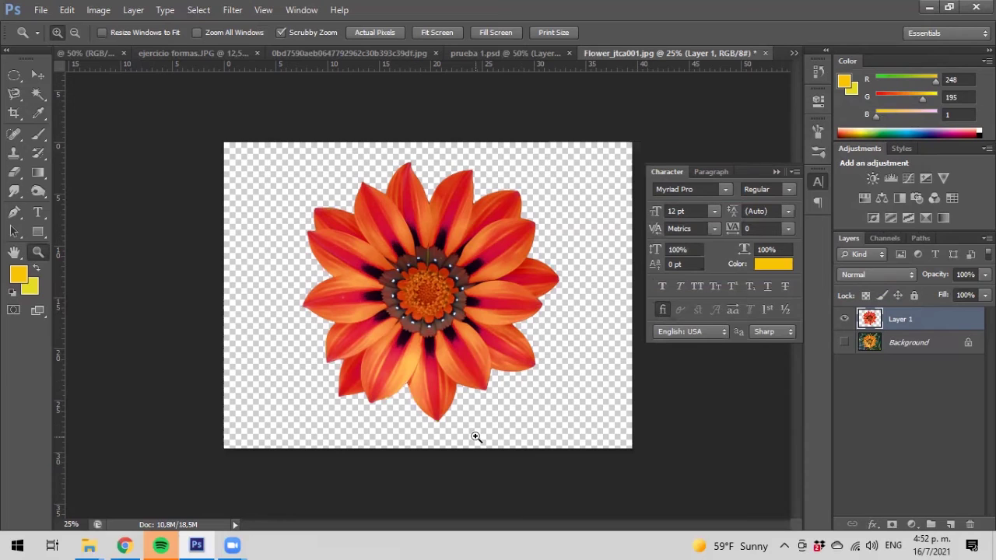
Step: Switch to the photoshop folder in File Explorer and open the audrey_hepburn image with Adobe Photoshop CS6
click(92, 545)
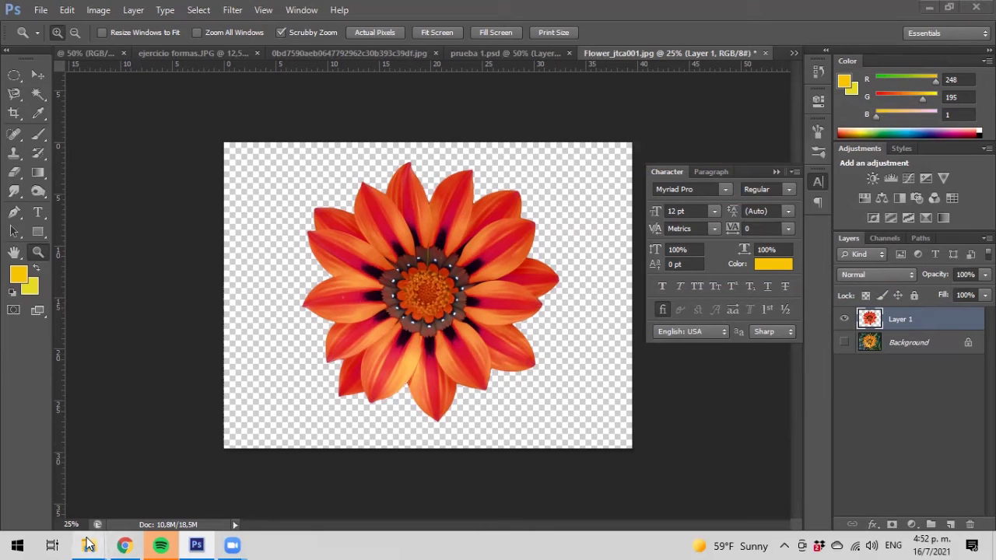
click(238, 495)
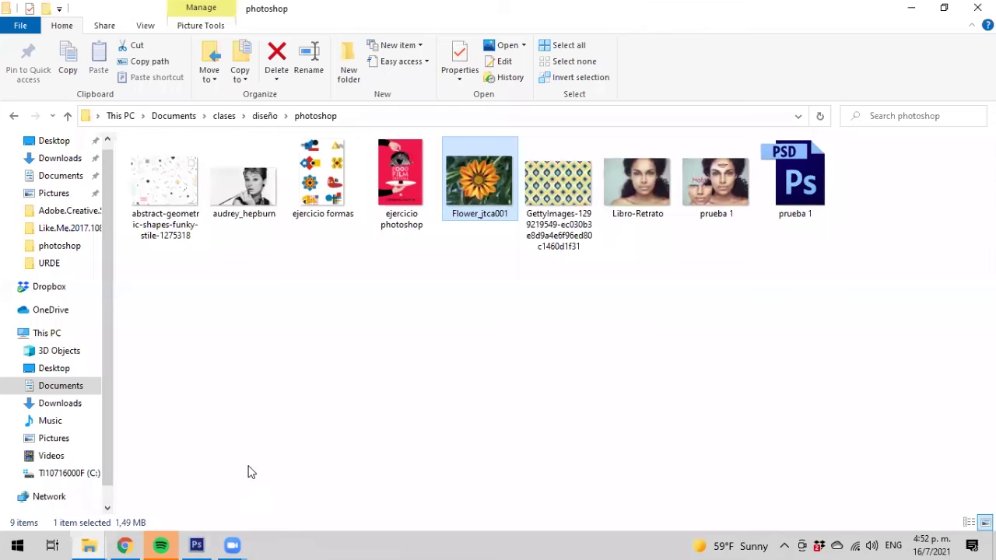
click(247, 193)
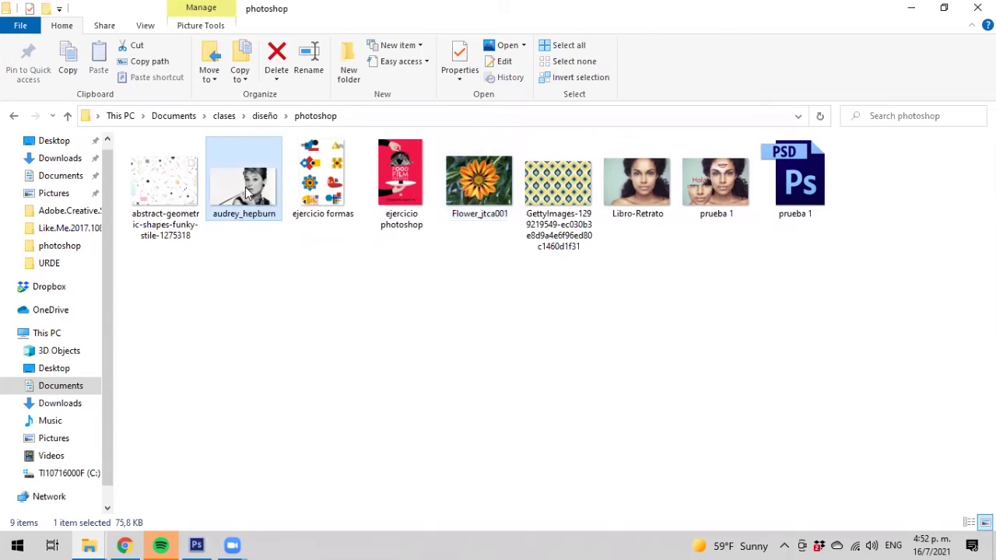
right_click(246, 191)
mouse_move(308, 384)
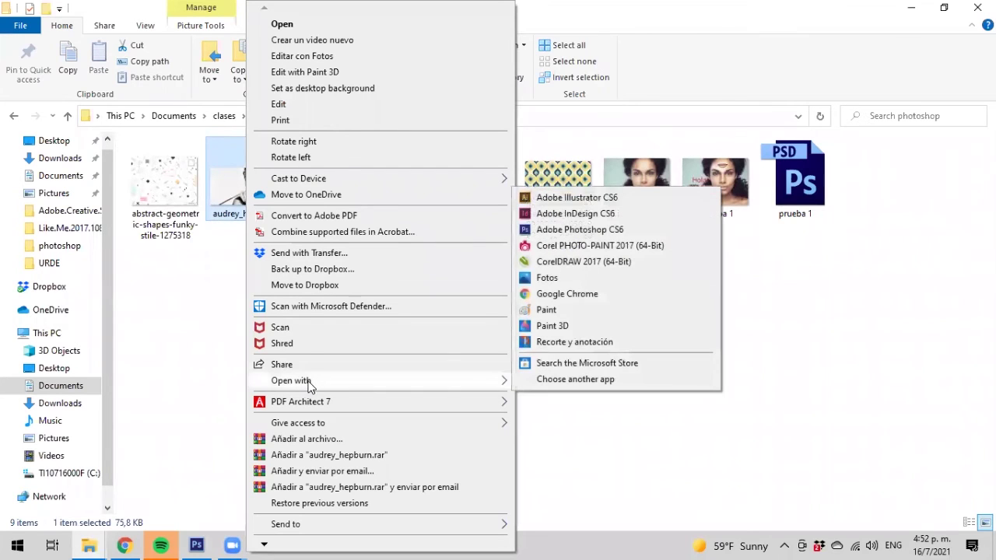
click(618, 232)
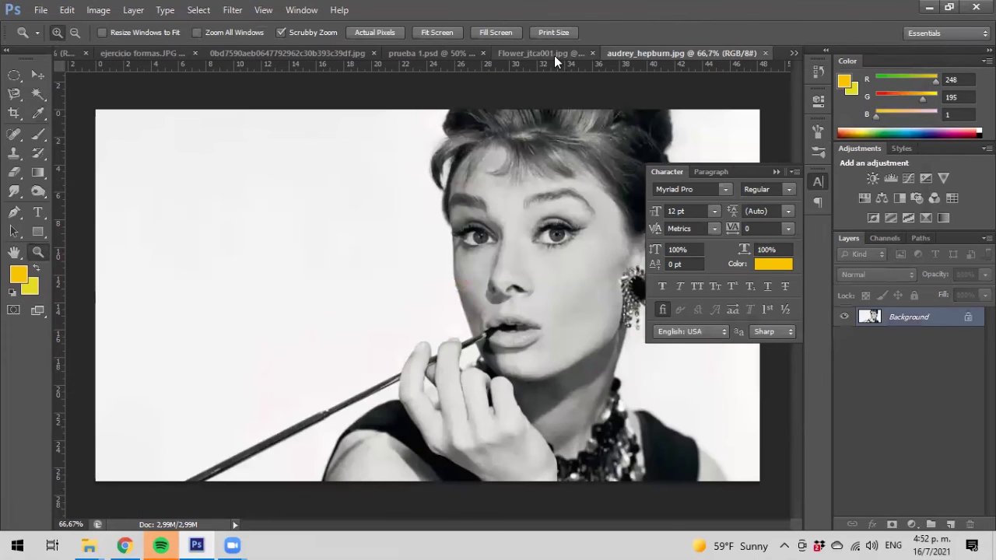
click(546, 55)
click(771, 52)
click(421, 50)
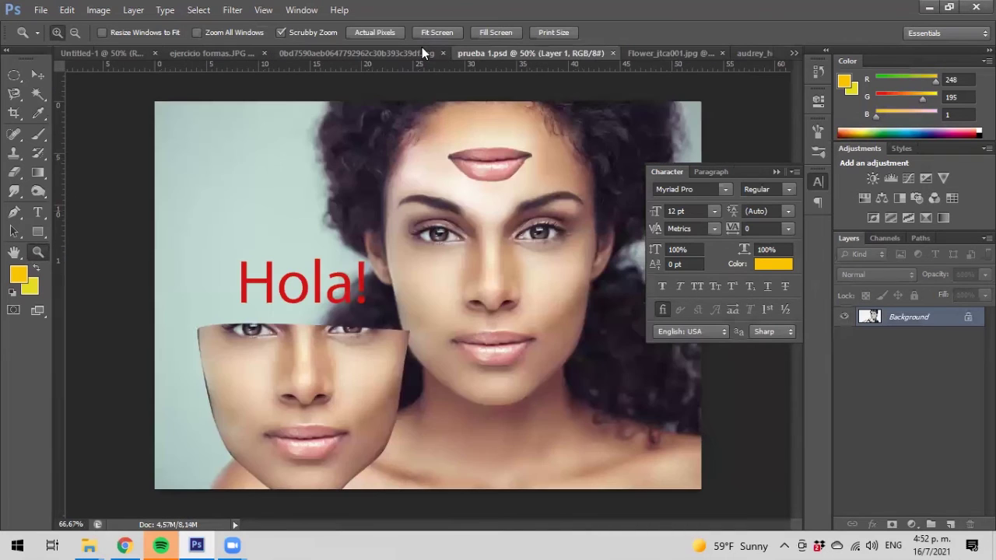
click(613, 53)
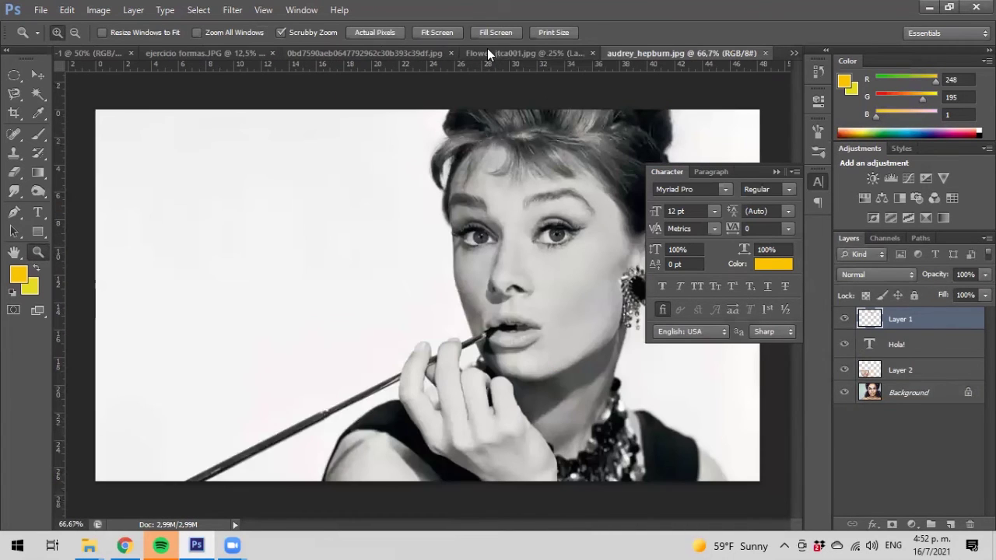
click(416, 49)
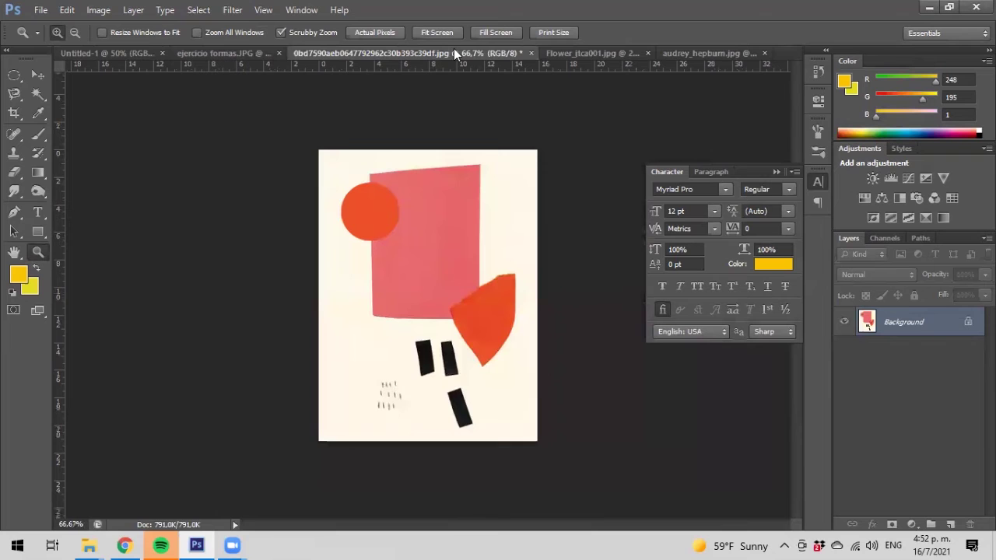
click(530, 53)
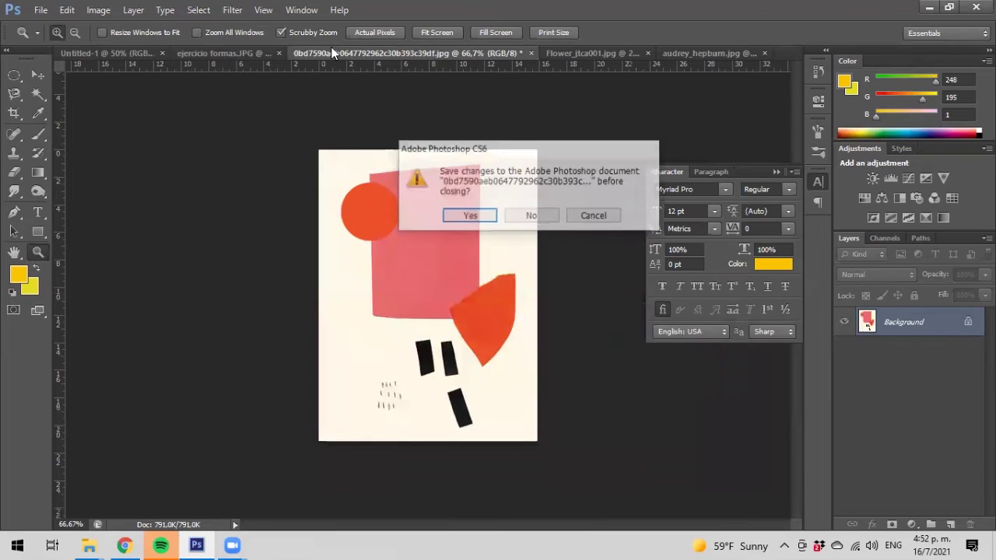
click(531, 215)
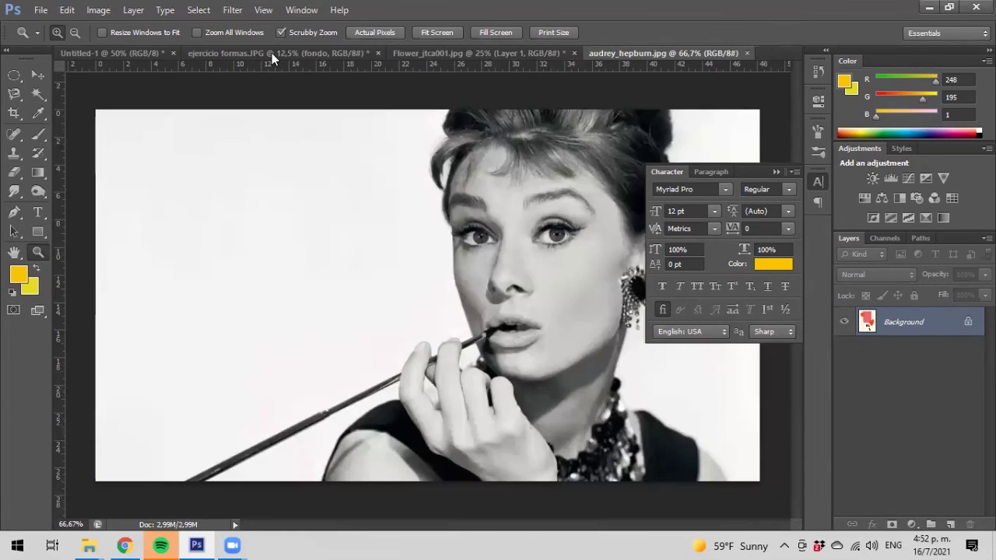
Step: Close the ejercicio formas.JPG and Untitled-1 documents without saving their changes
click(271, 53)
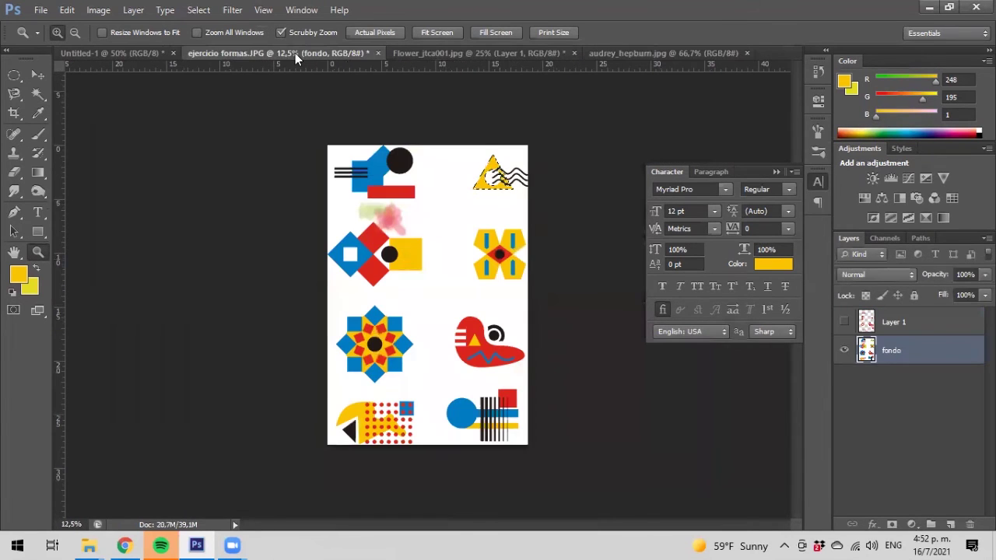
click(379, 54)
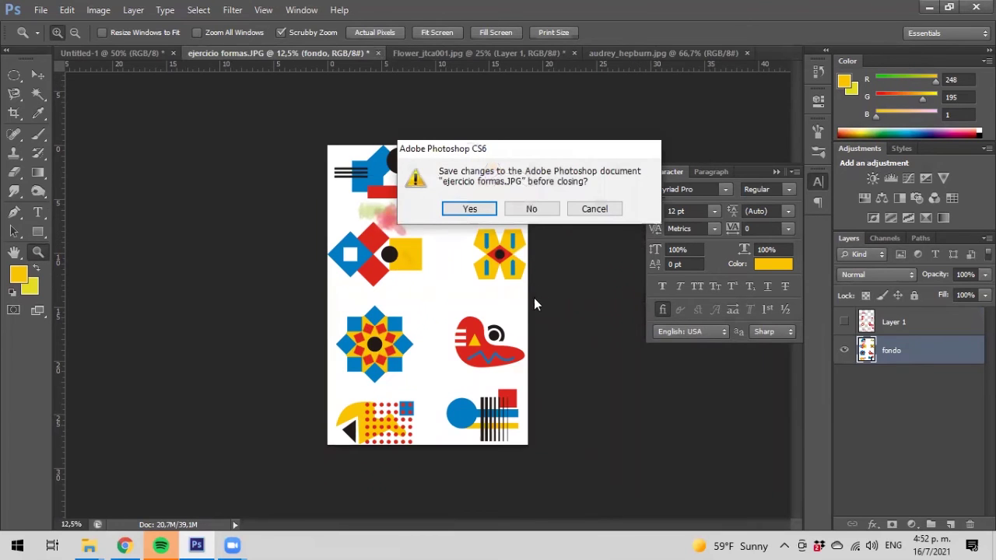
click(520, 210)
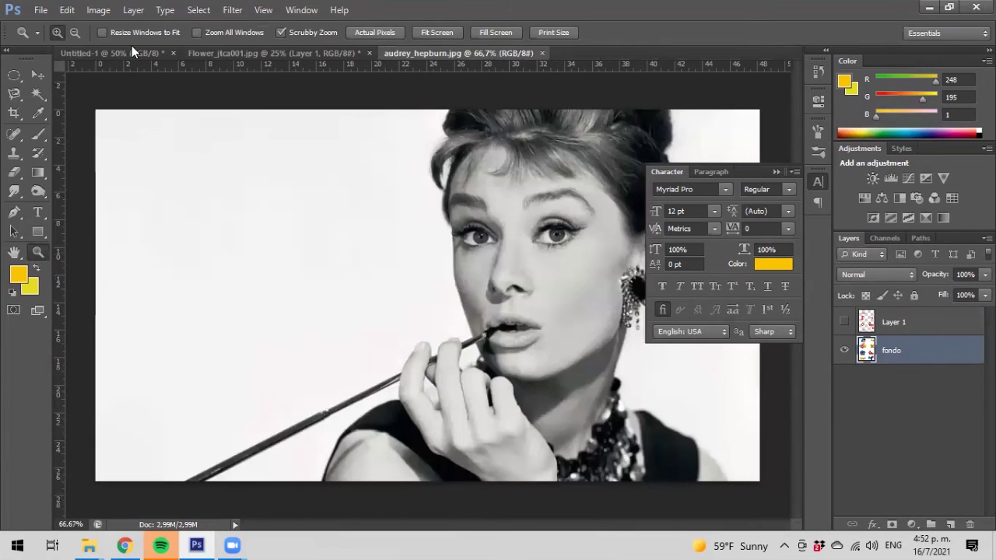
click(134, 53)
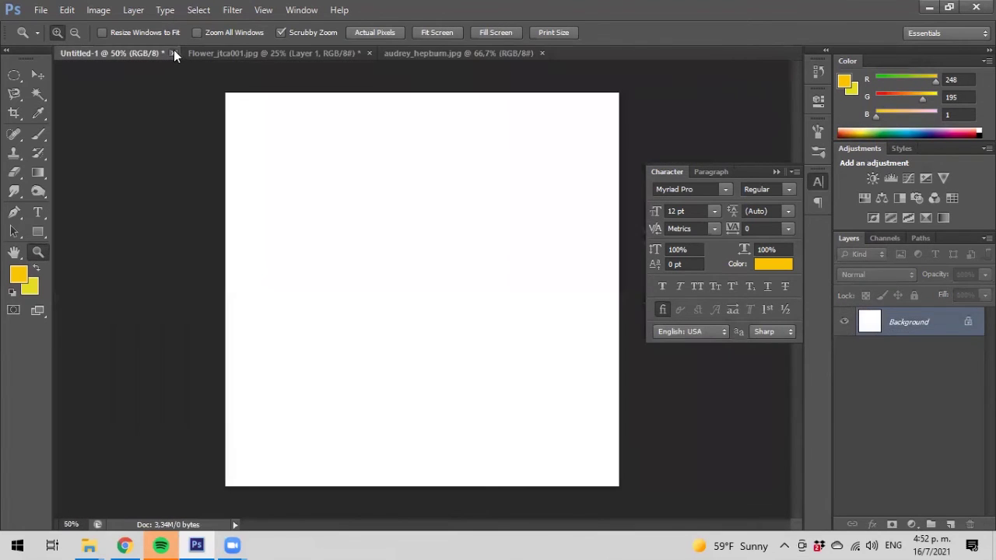
click(173, 53)
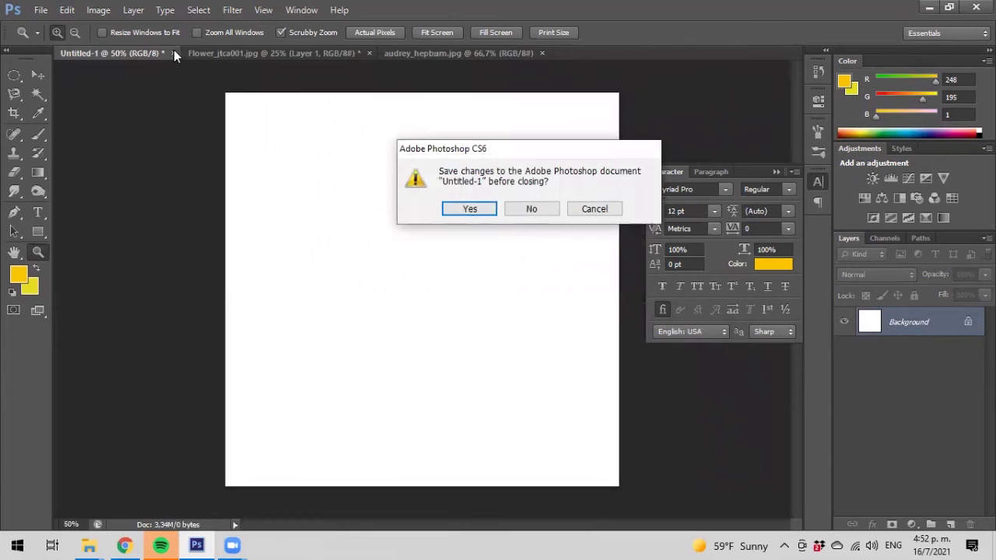
click(534, 208)
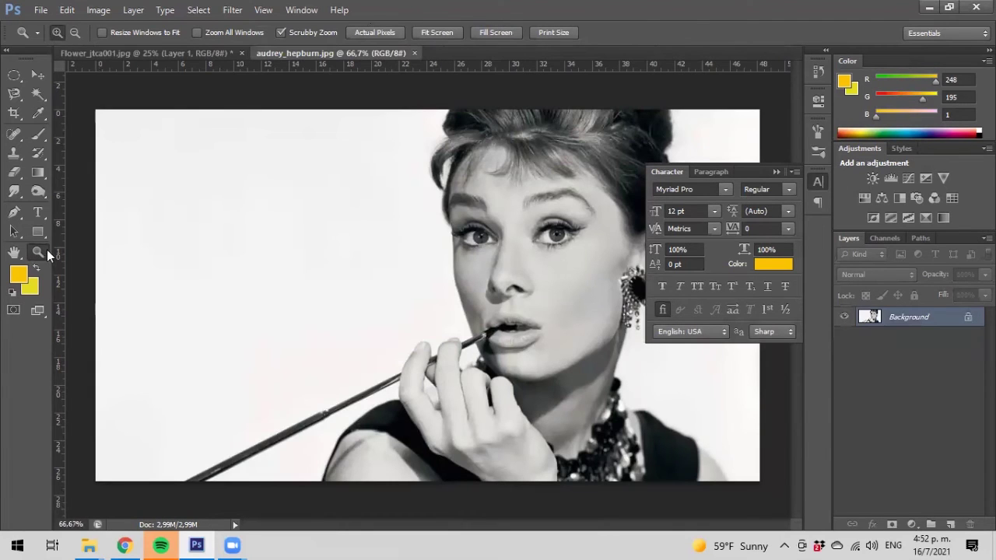
Step: Try copying the cut-out flower from Flower_jtca001.jpg into the audrey_hepburn image with the Move tool, and undo the copy
alt+click(328, 300)
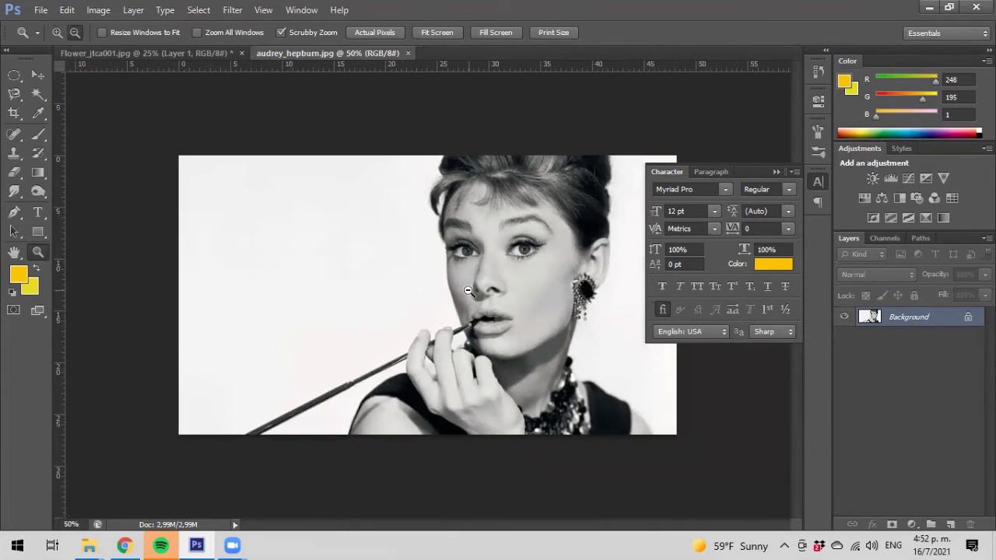
click(165, 52)
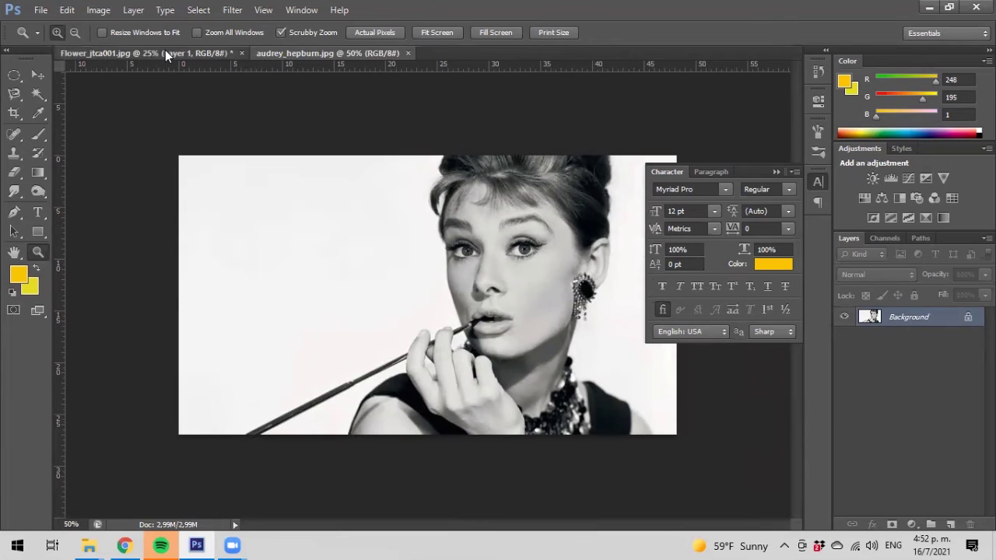
click(32, 71)
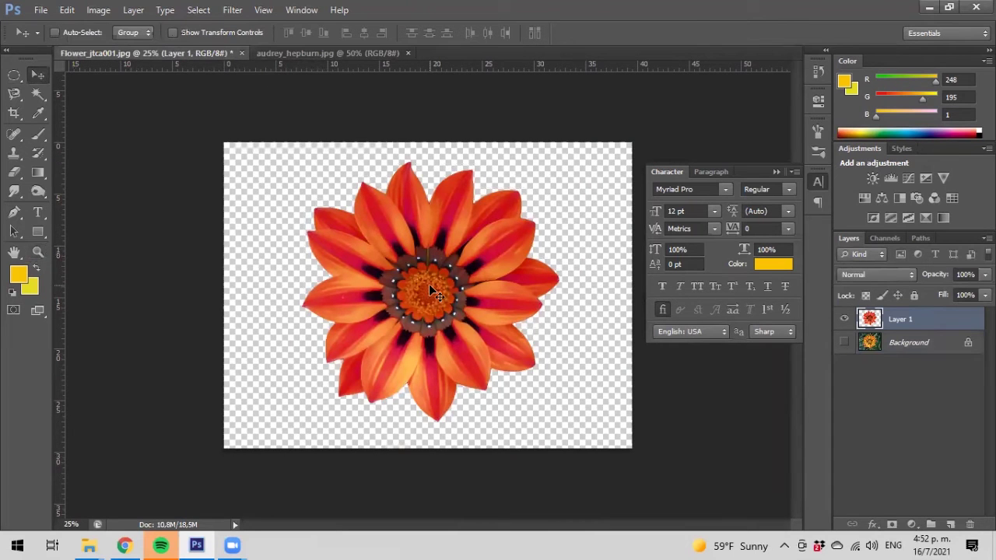
drag(436, 272, 425, 274)
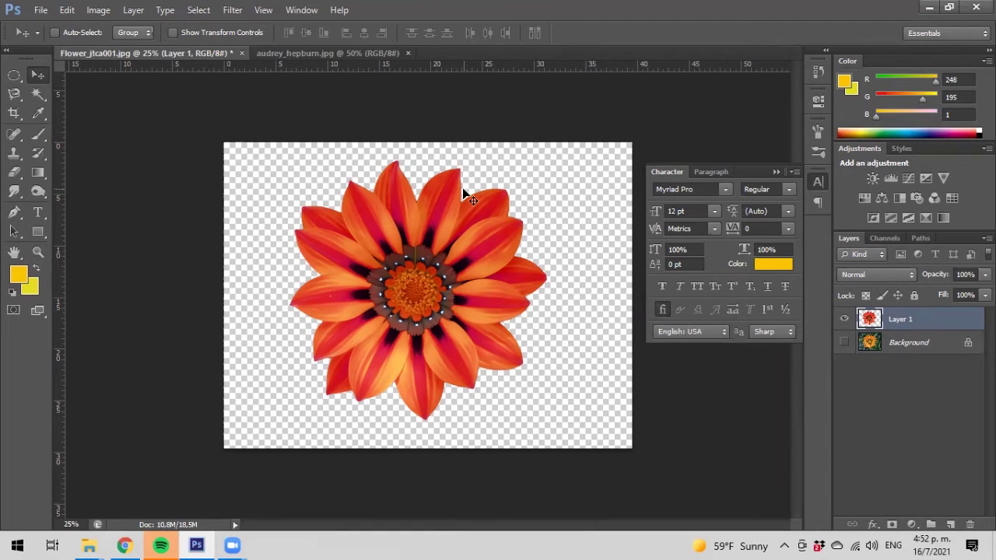
drag(413, 267, 406, 235)
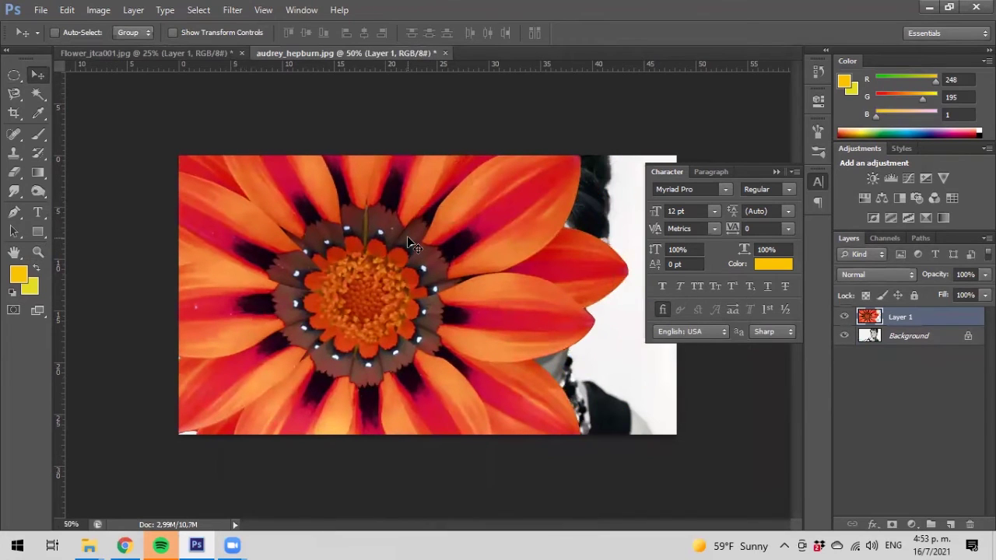
key(ctrl+alt+z)
key(ctrl+alt+z)
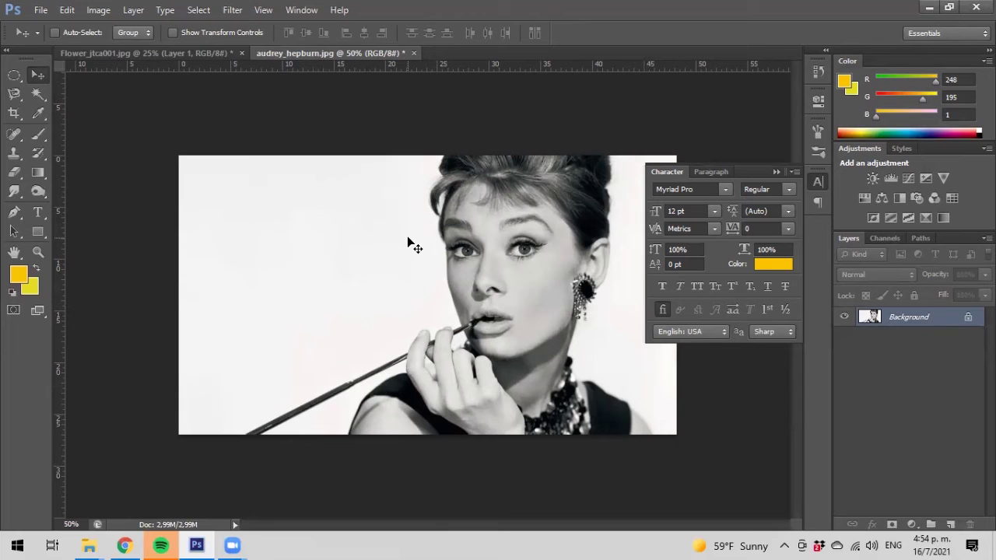
Step: Copy the cut-out flower layer from Flower_jtca001.jpg into the audrey_hepburn image and move it over the photo's left half
click(169, 54)
drag(394, 277, 430, 241)
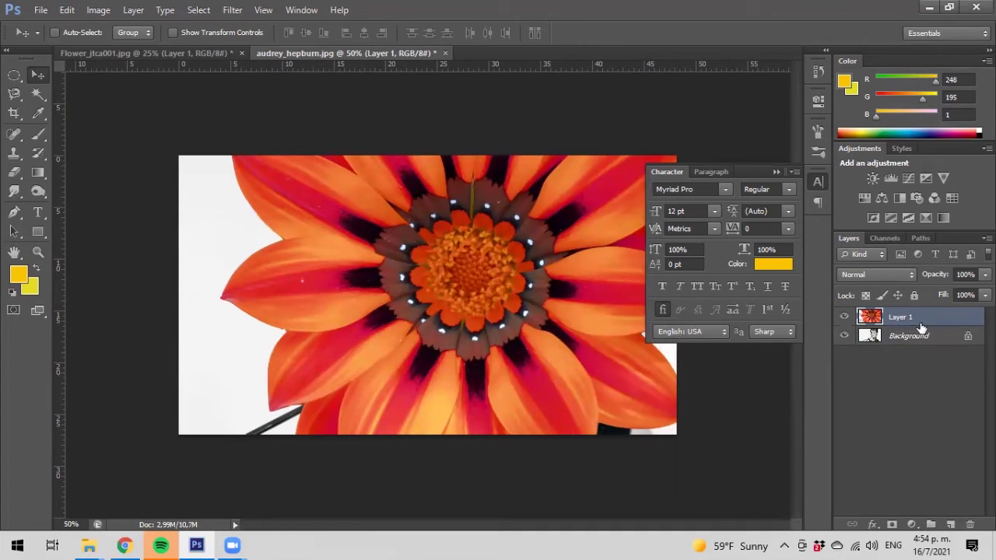
drag(510, 273, 295, 293)
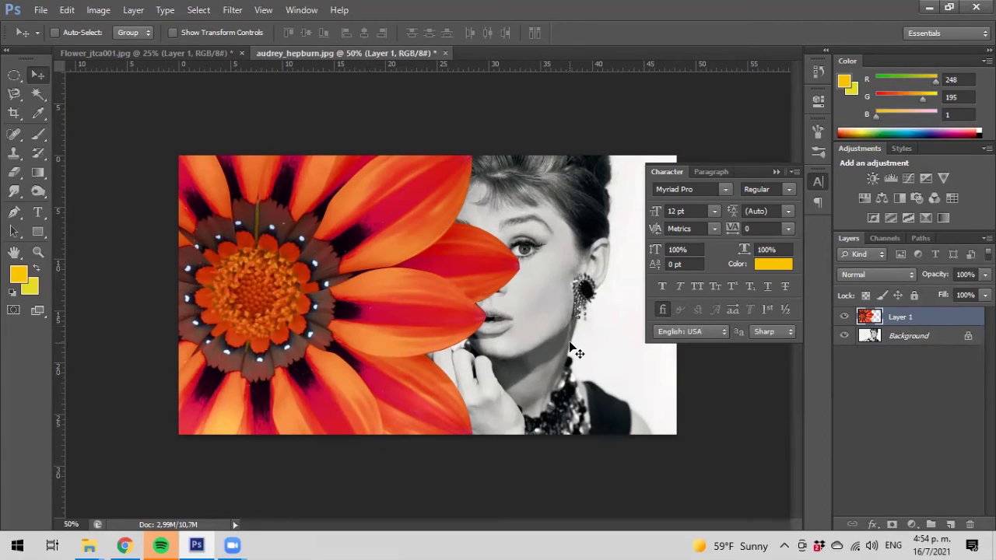
Step: Free-transform the flower layer, moving it to the photo's lower-left corner and scaling it proportionally to about 16%
key(ctrl+t)
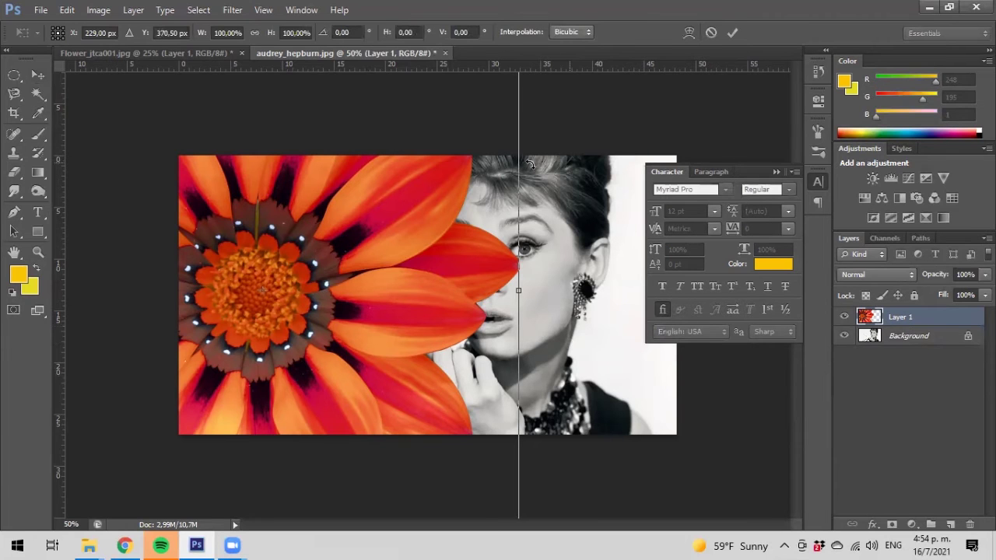
drag(424, 175, 380, 264)
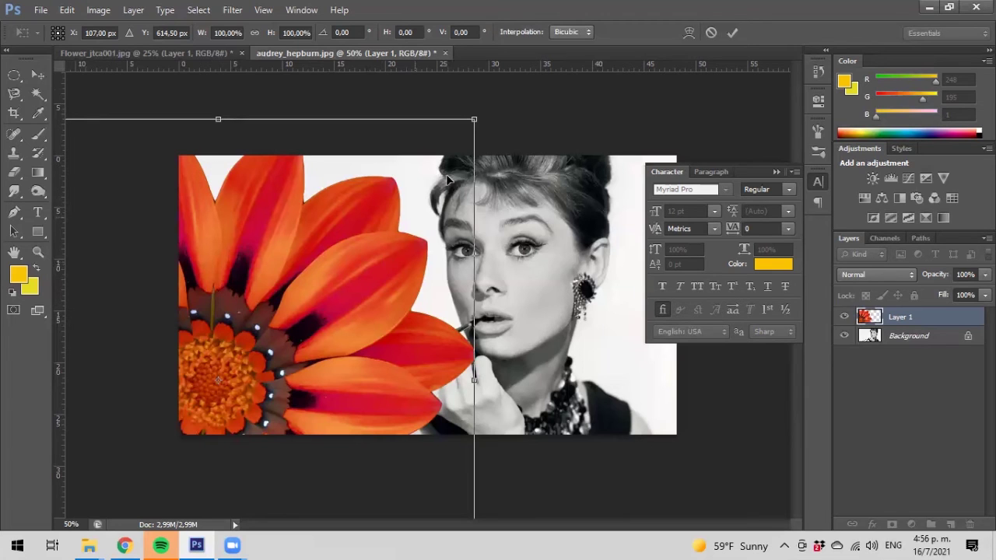
drag(476, 121, 302, 379)
key(alt+shift)
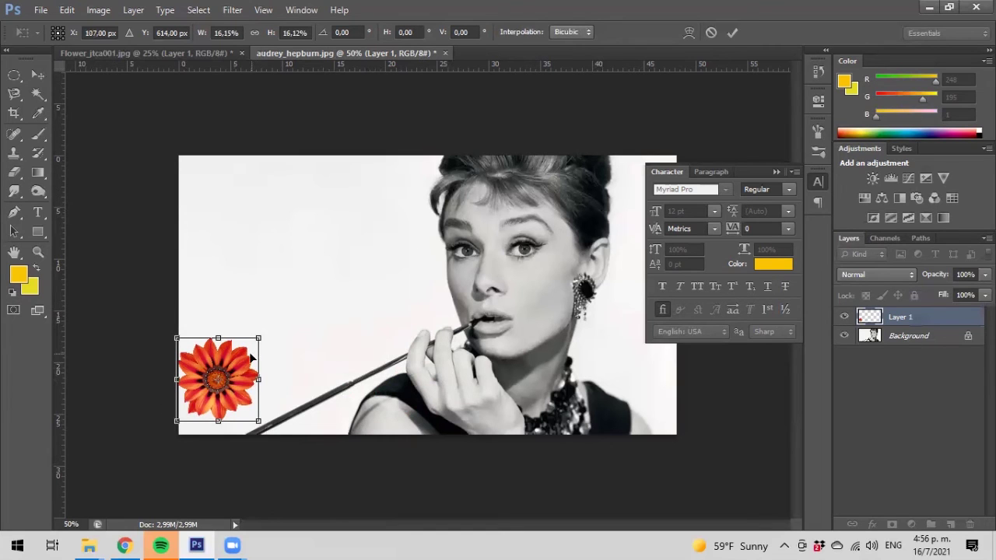
Step: Rotate the flower about -10°, place it over the woman's eye on the right of the photo, and apply the transformation
mouse_move(271, 324)
mouse_down()
mouse_move(235, 313)
mouse_move(256, 312)
mouse_move(280, 336)
mouse_move(237, 302)
mouse_move(260, 323)
mouse_up()
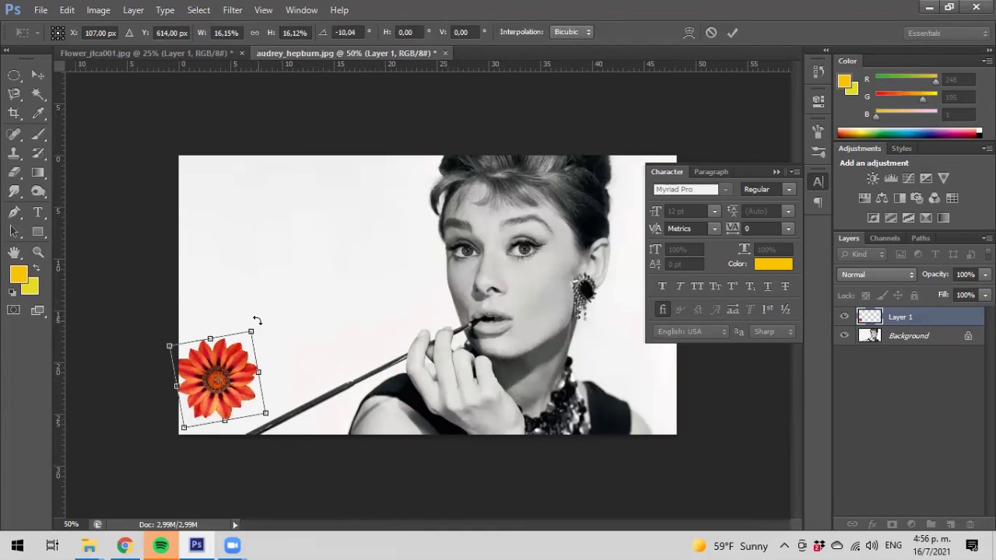
drag(229, 356, 559, 199)
key(Return)
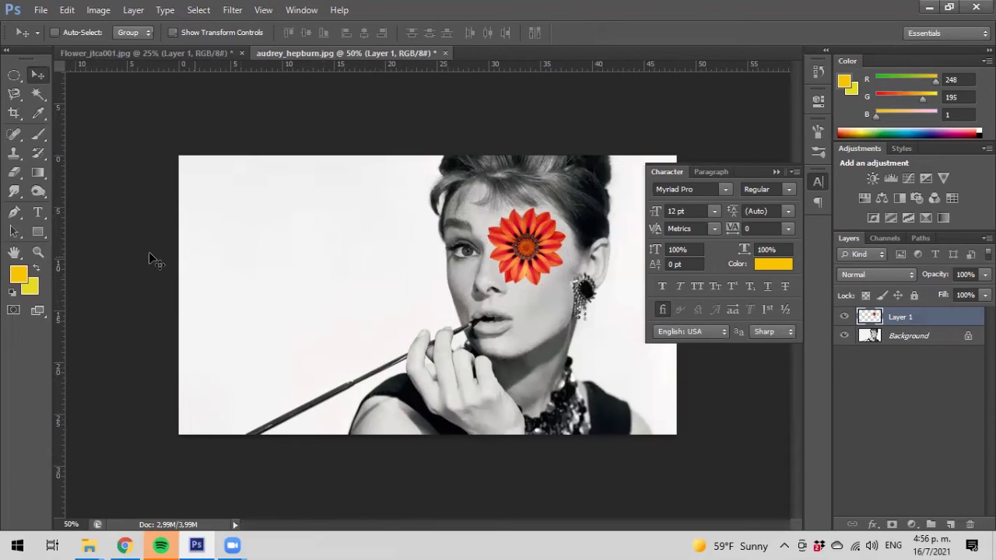
Step: Examine the flower's placement and cut-out edges over the eye at several zoom levels with the Zoom tool
click(41, 253)
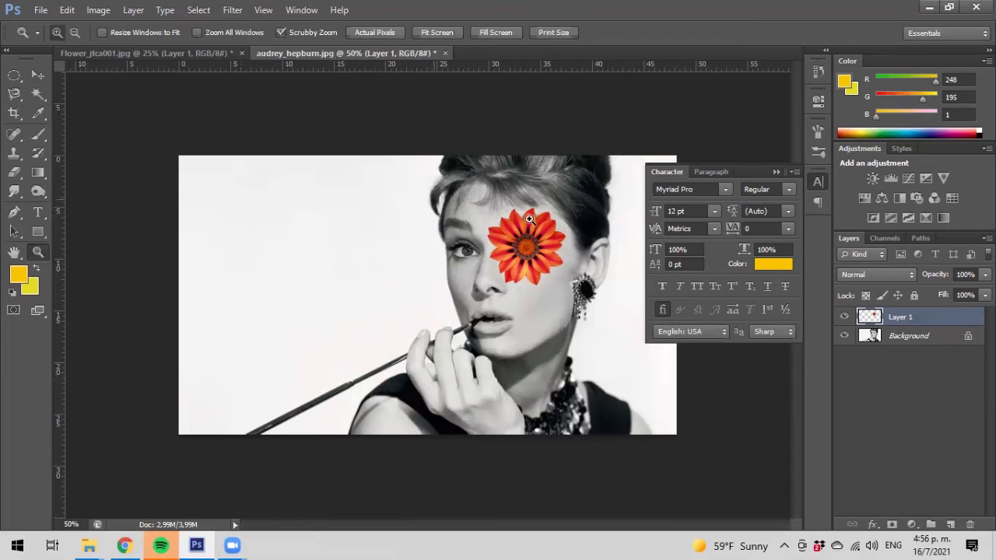
click(577, 255)
click(577, 255)
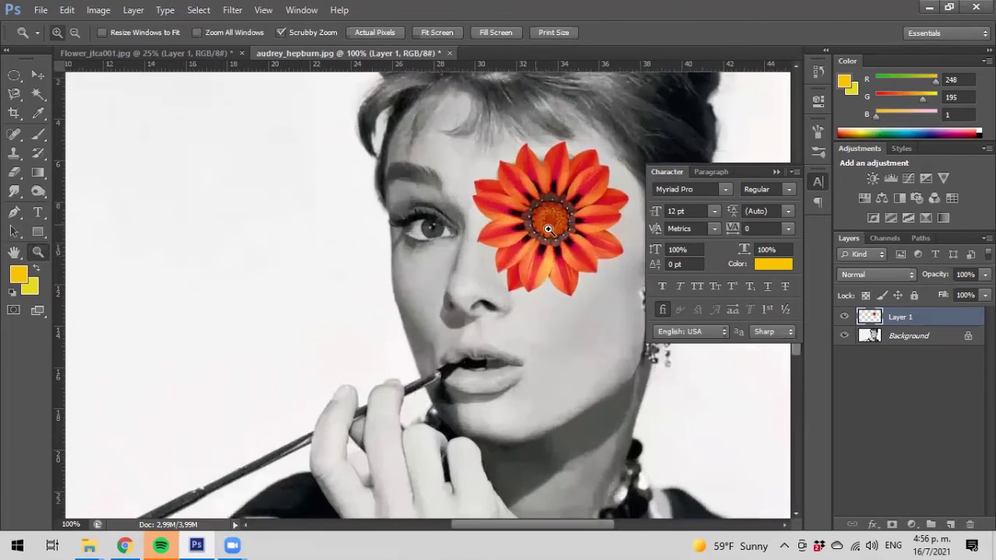
click(576, 212)
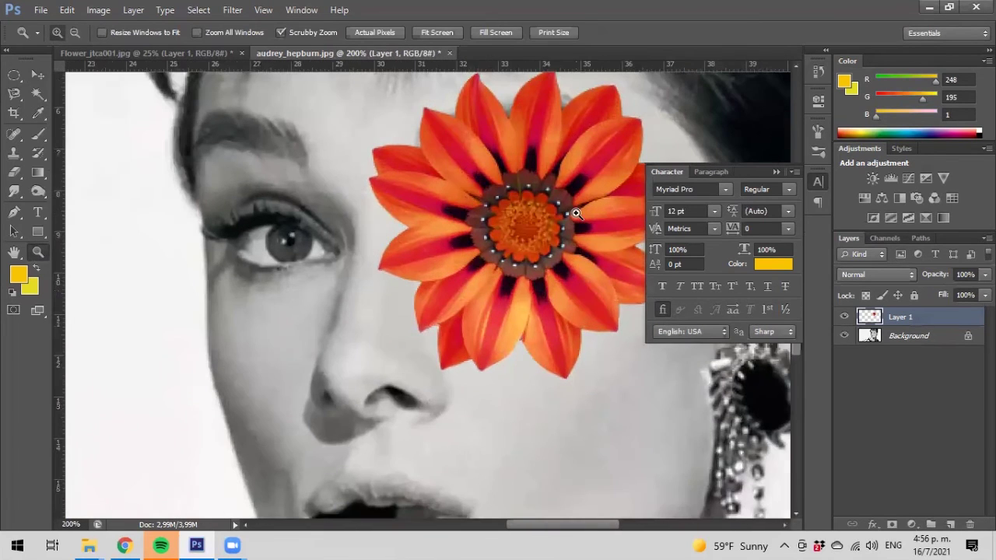
alt+click(438, 228)
alt+click(438, 226)
alt+click(438, 225)
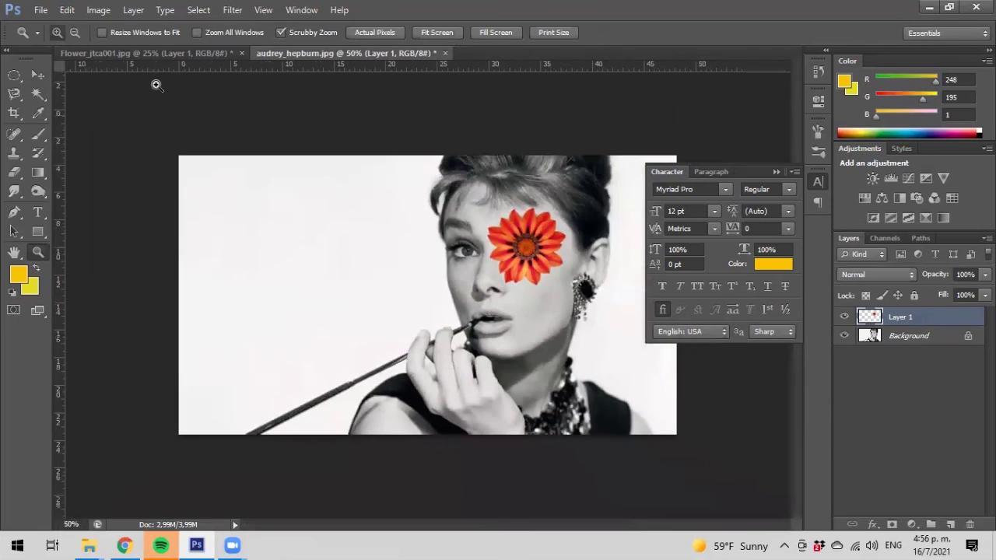
click(43, 74)
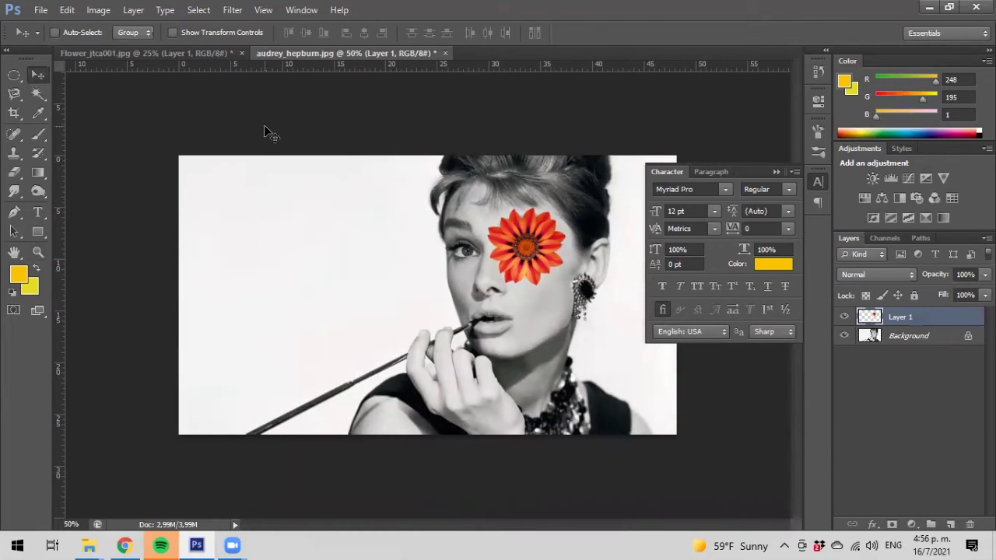
click(37, 253)
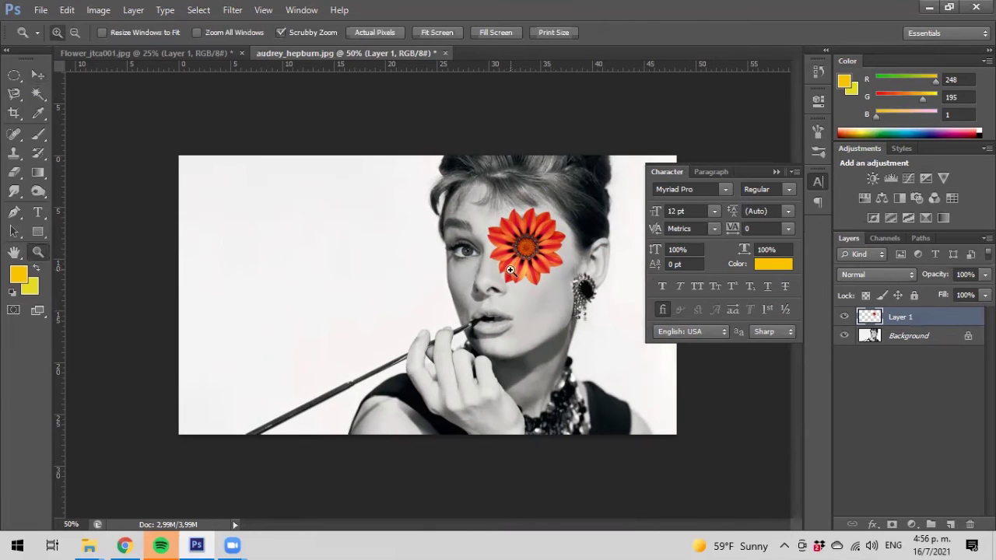
click(549, 236)
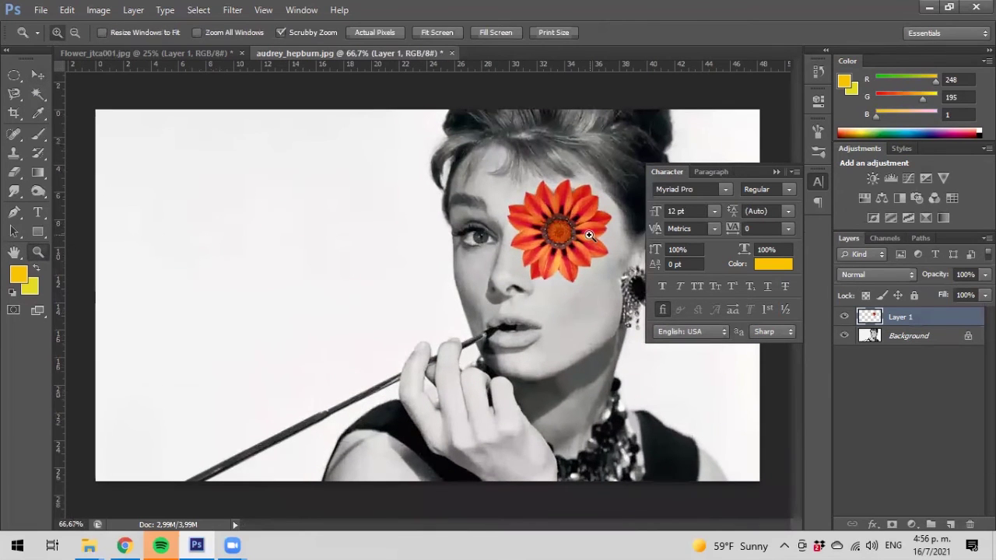
click(587, 236)
click(589, 236)
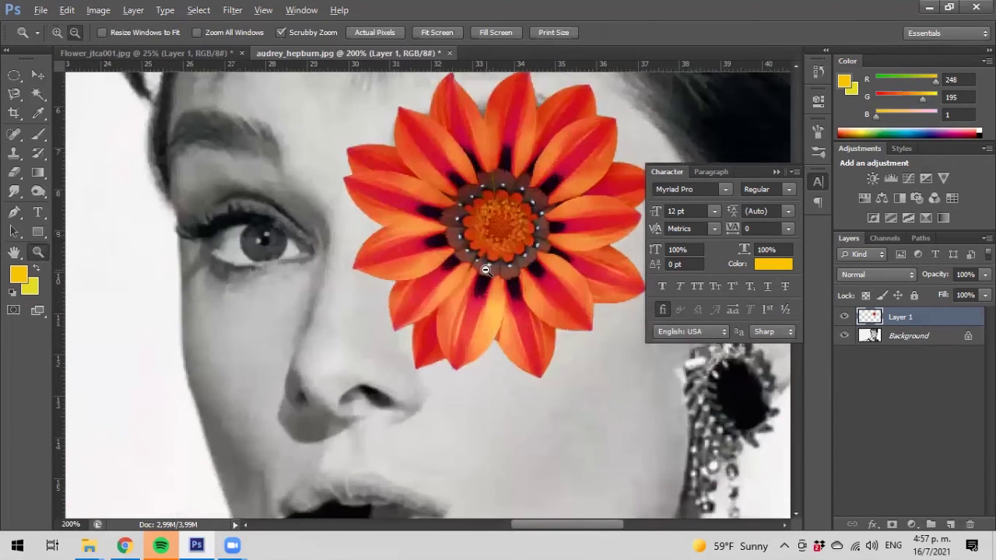
alt+click(475, 270)
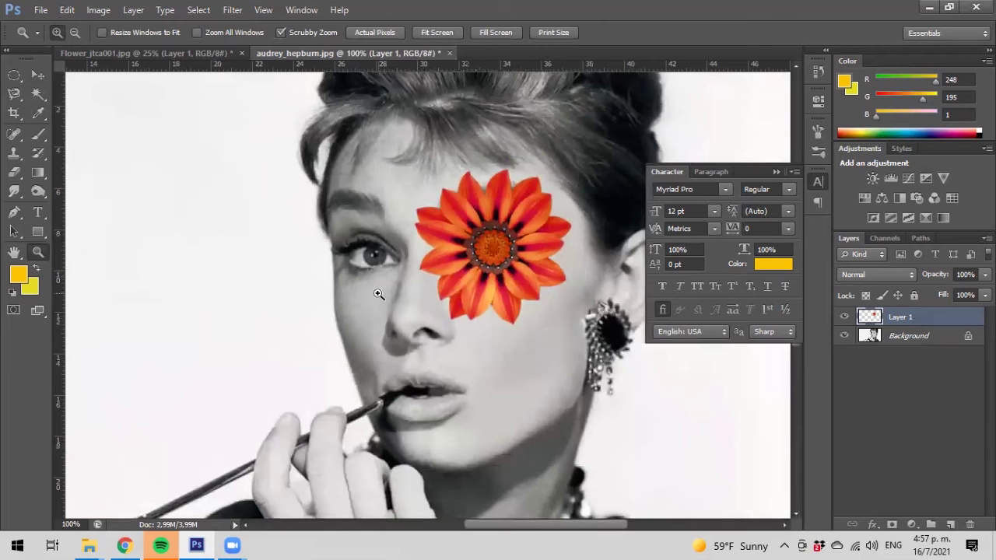
alt+click(546, 264)
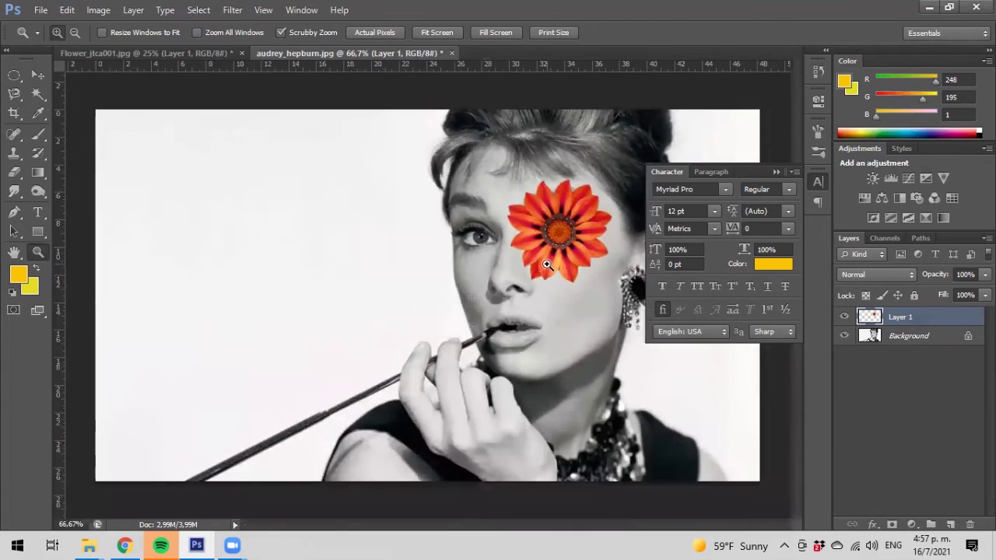
click(573, 222)
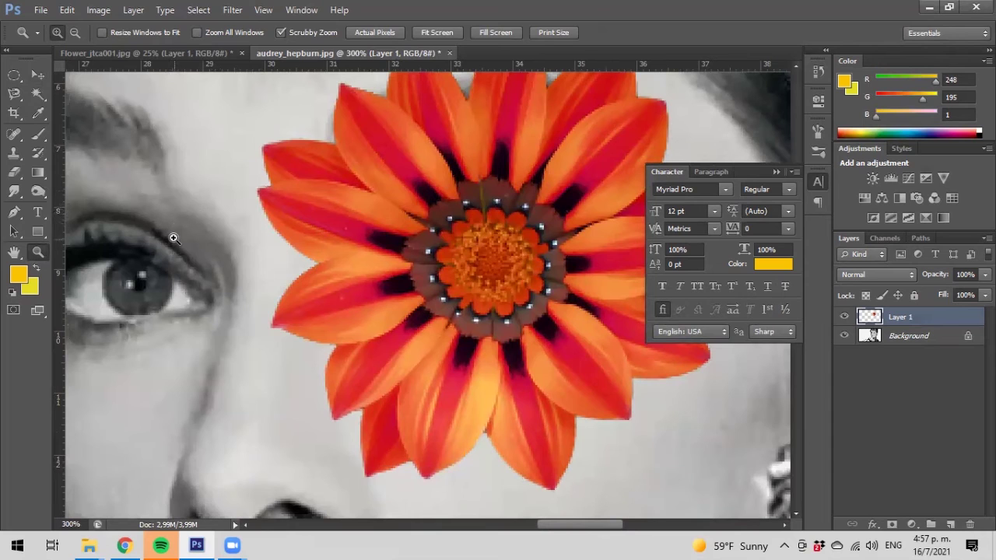
Step: Apply a Gaussian Blur with a 0.4 pixel radius to the flower layer
alt+click(377, 303)
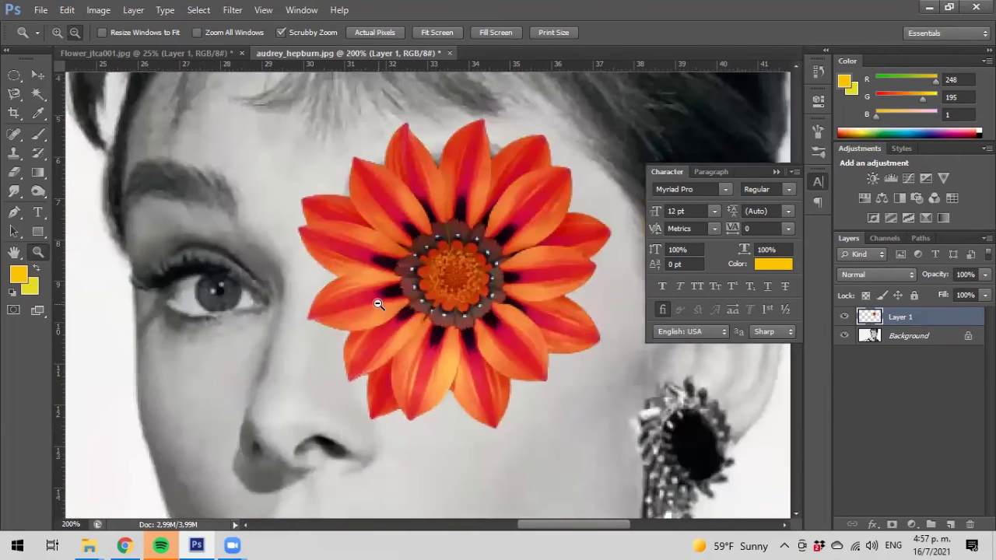
alt+click(377, 303)
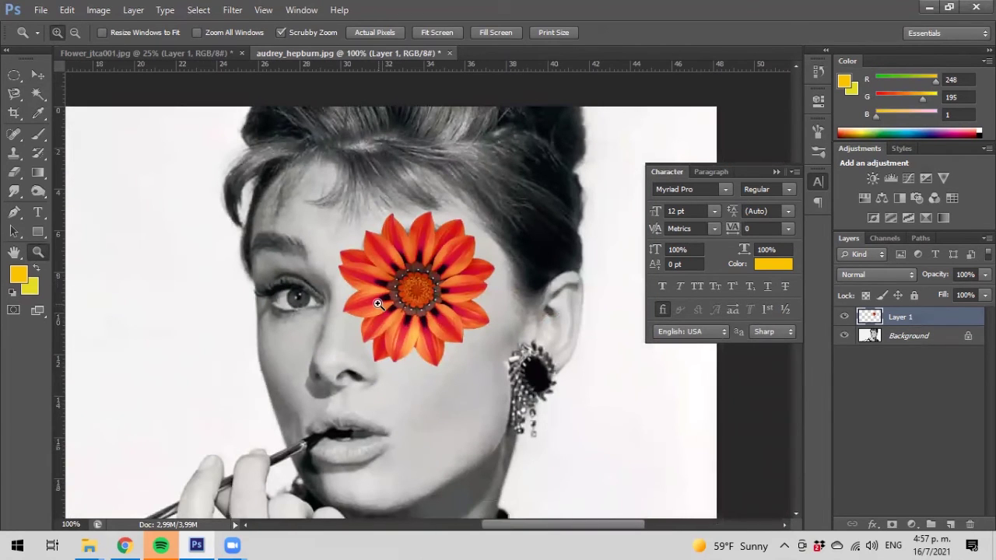
click(38, 74)
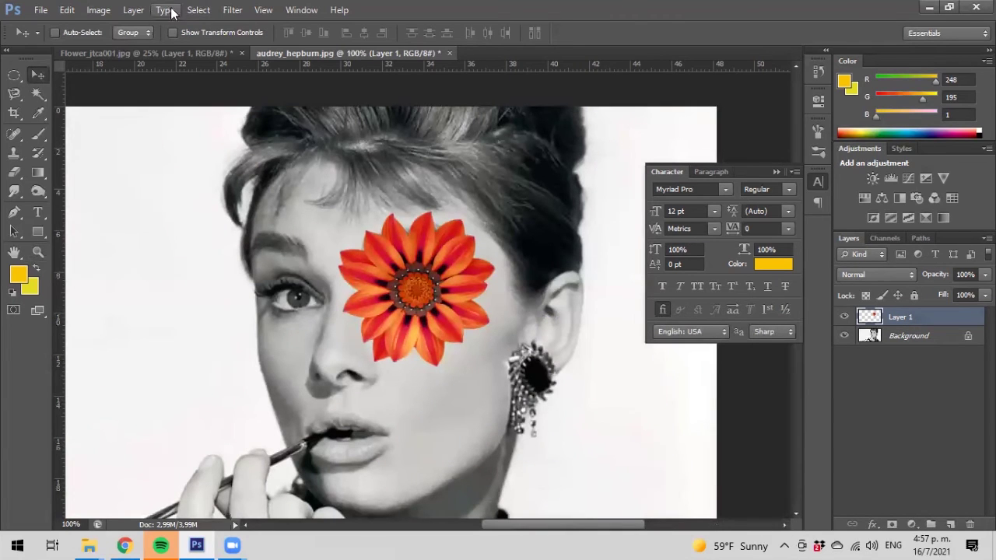
click(230, 10)
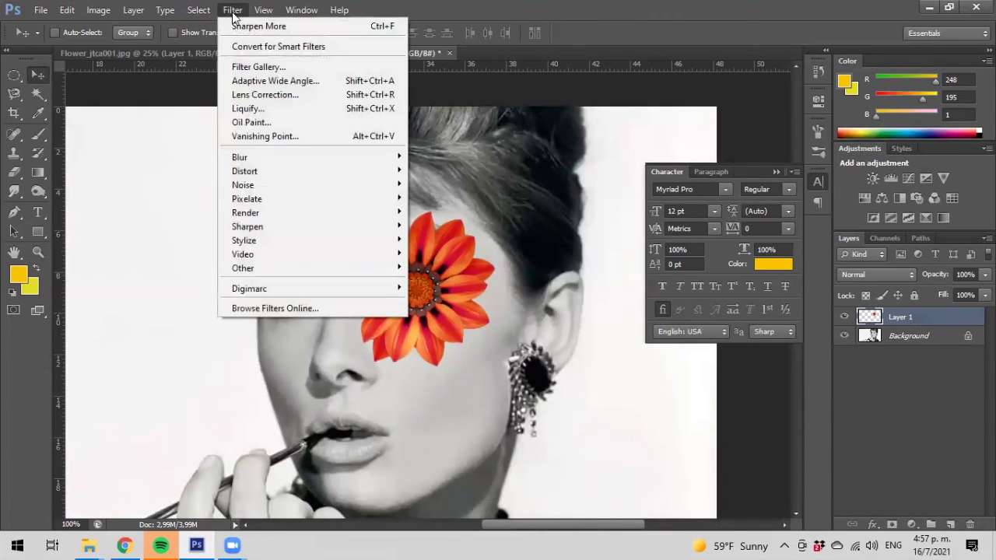
mouse_move(289, 156)
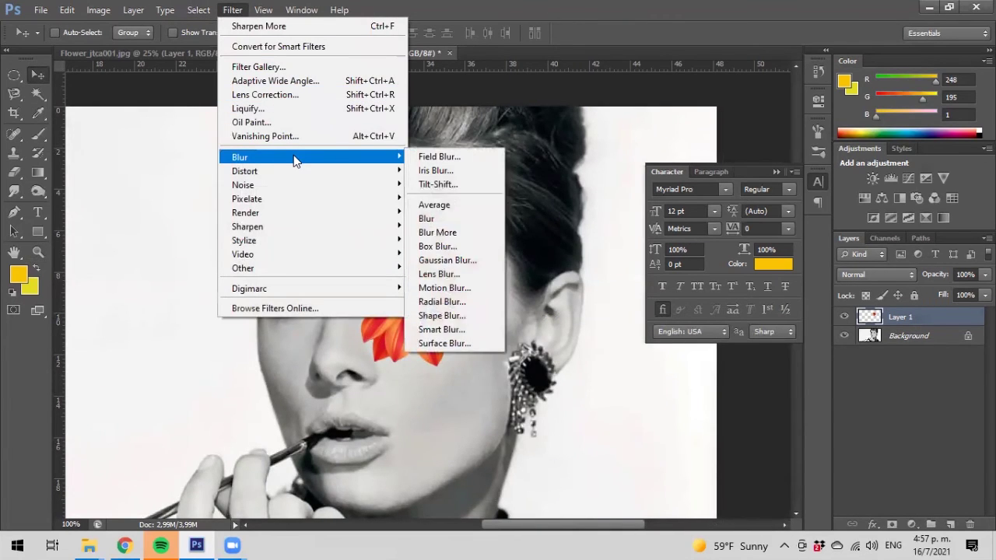
click(444, 261)
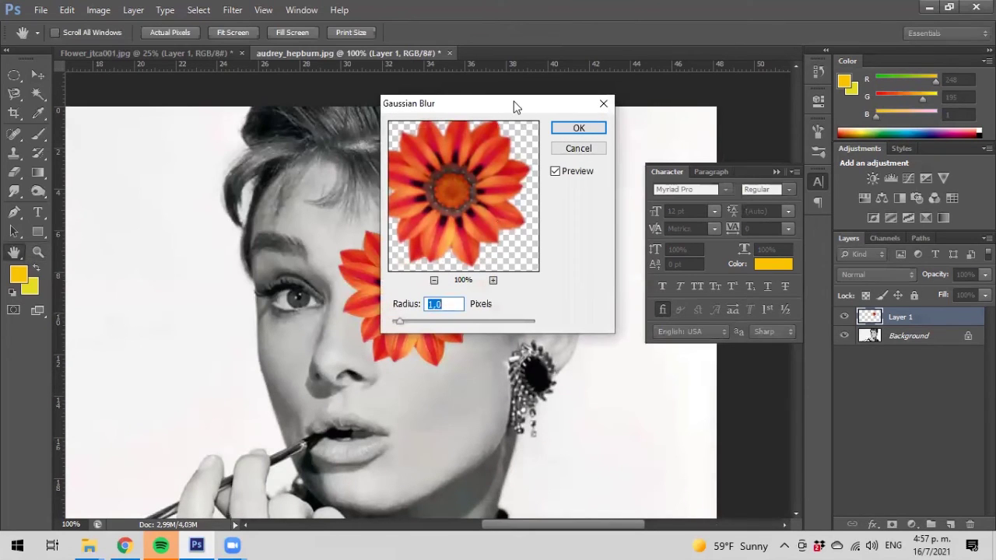
drag(514, 106, 677, 79)
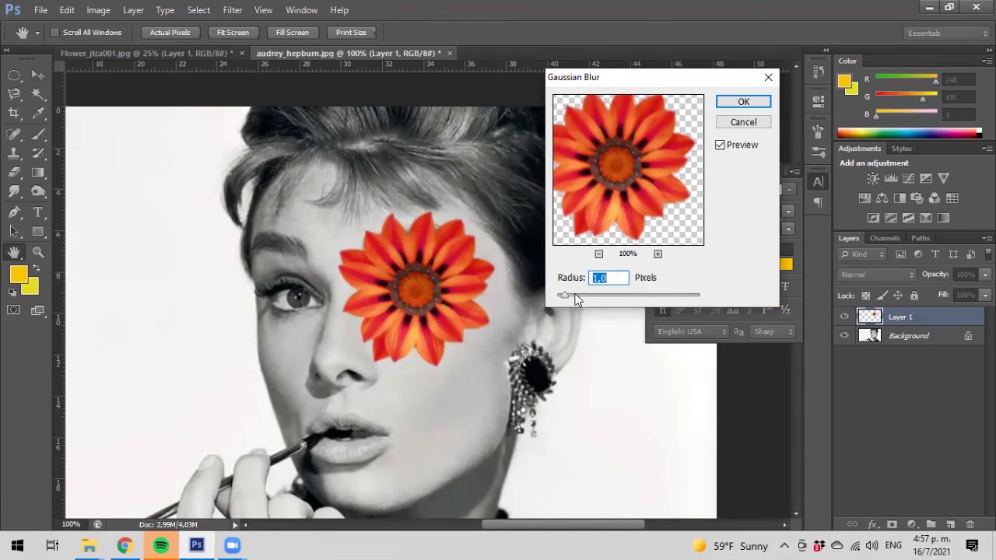
drag(565, 293, 559, 298)
drag(559, 297, 558, 297)
drag(558, 299, 560, 298)
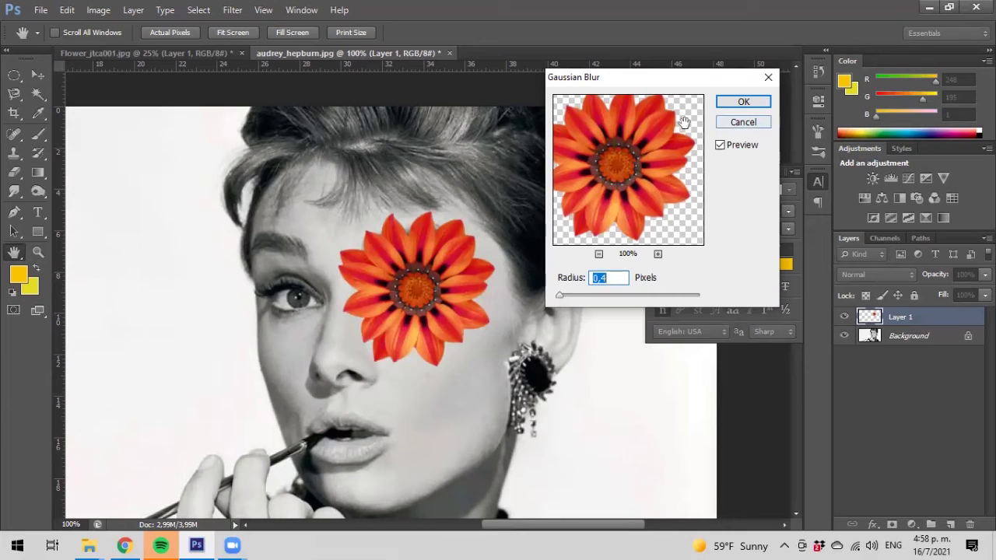
click(733, 105)
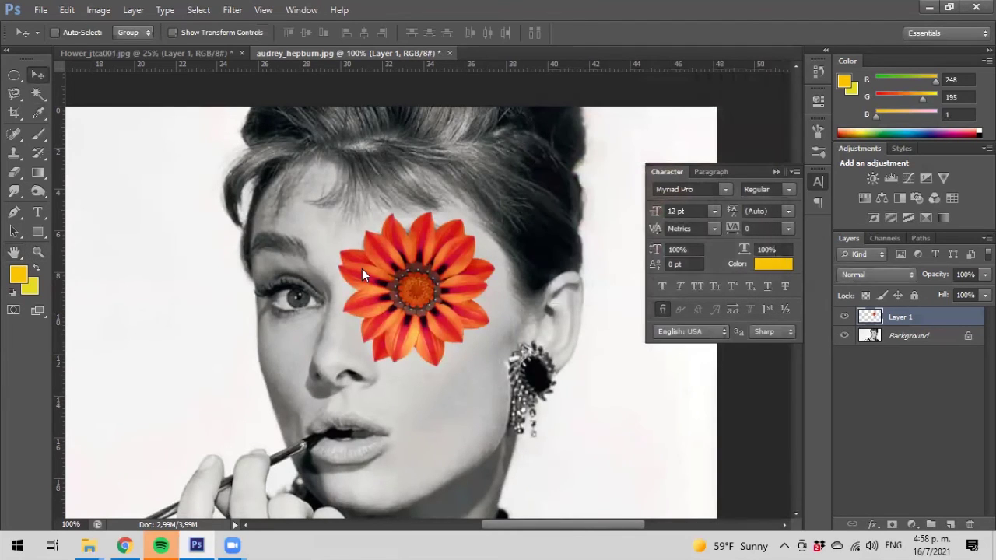
Step: Examine the flower's softened edges against the face at several zoom levels
click(38, 251)
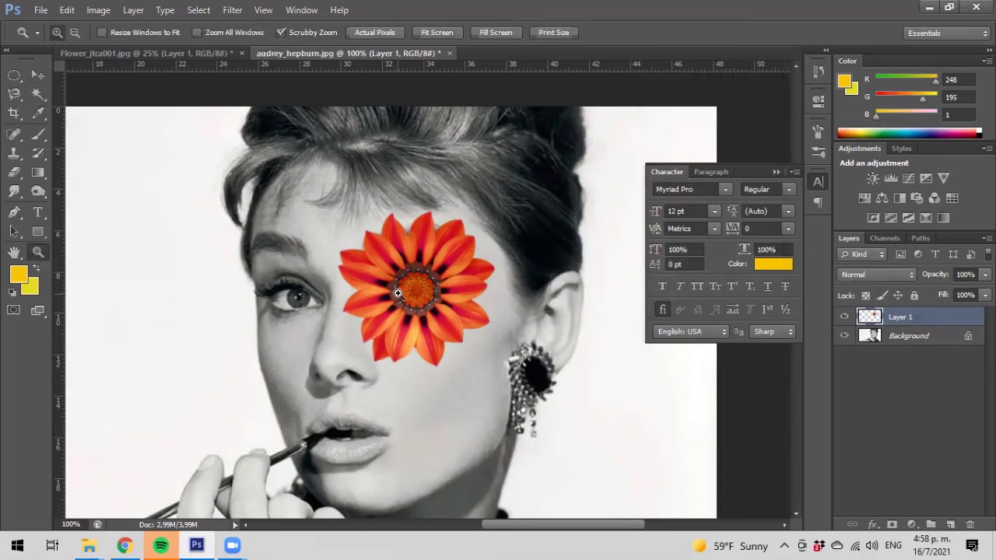
click(397, 293)
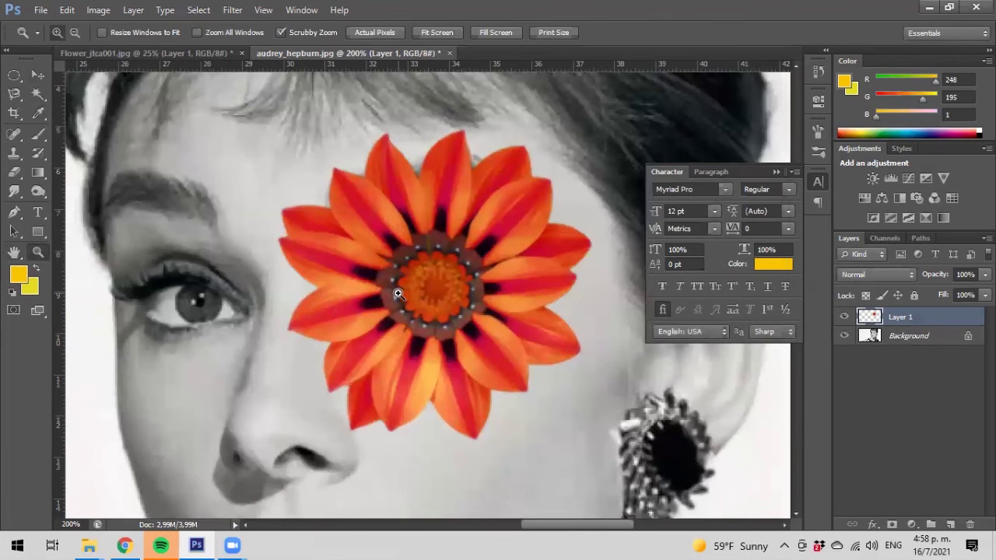
click(397, 293)
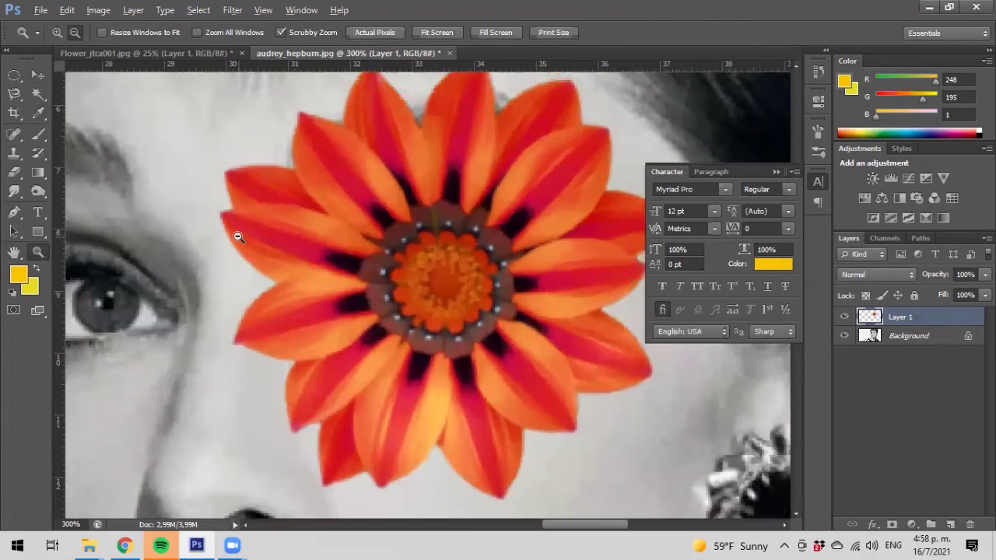
alt+click(238, 236)
alt+click(238, 236)
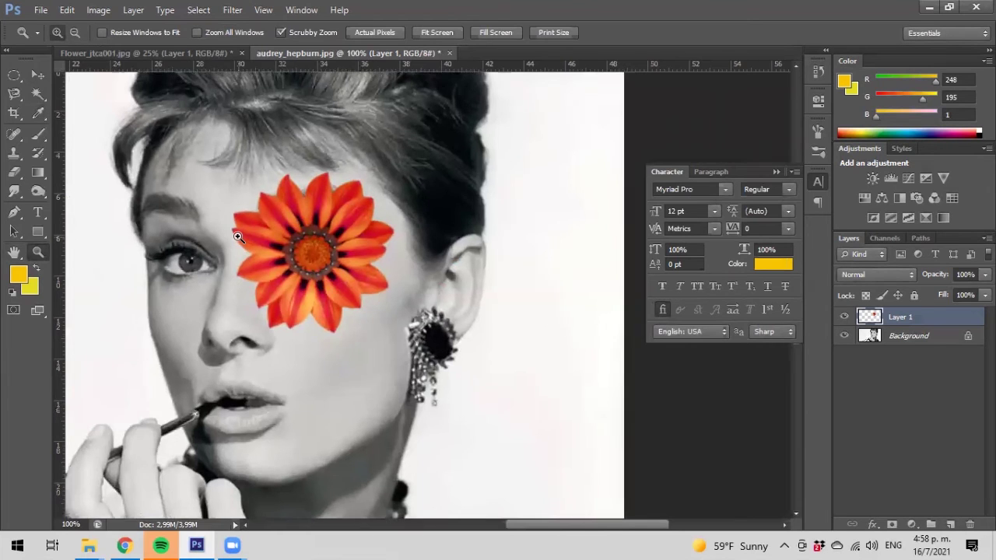
click(238, 236)
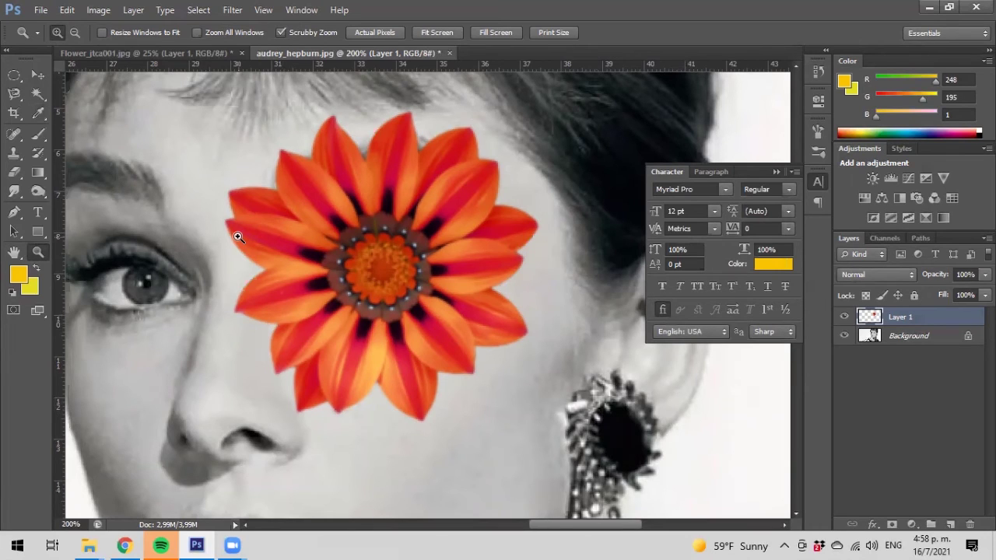
alt+click(290, 268)
alt+click(290, 268)
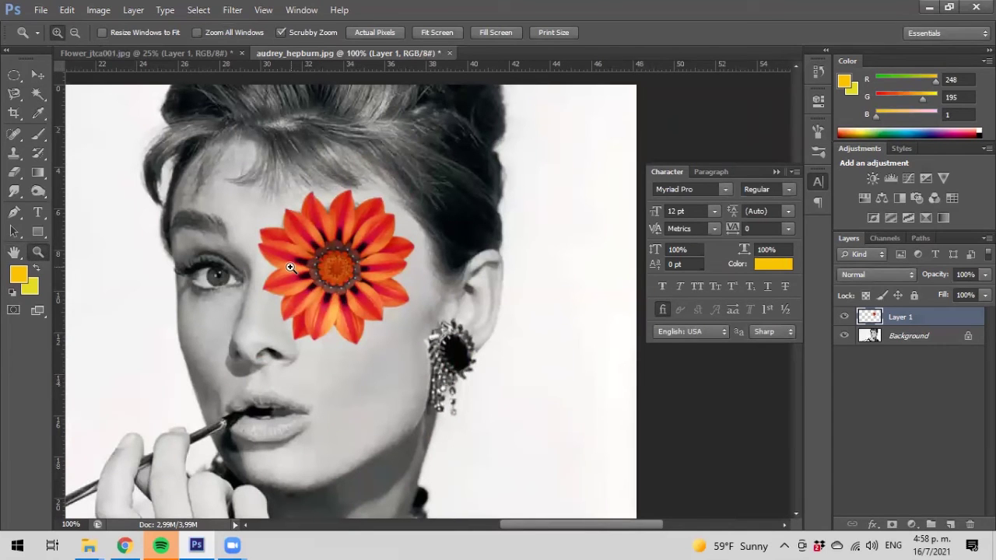
Step: Try the Multiply blending mode on the flower layer and undo it
click(911, 274)
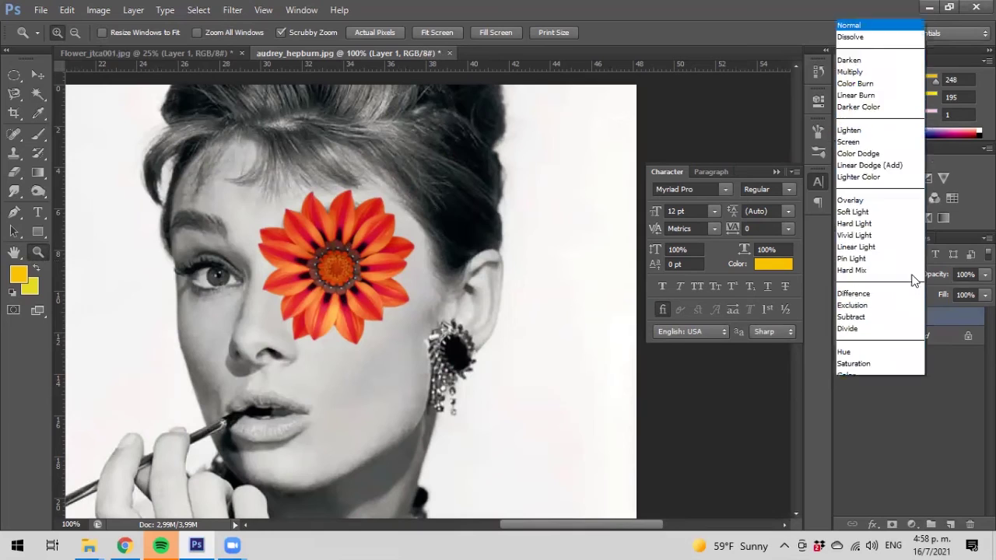
click(855, 54)
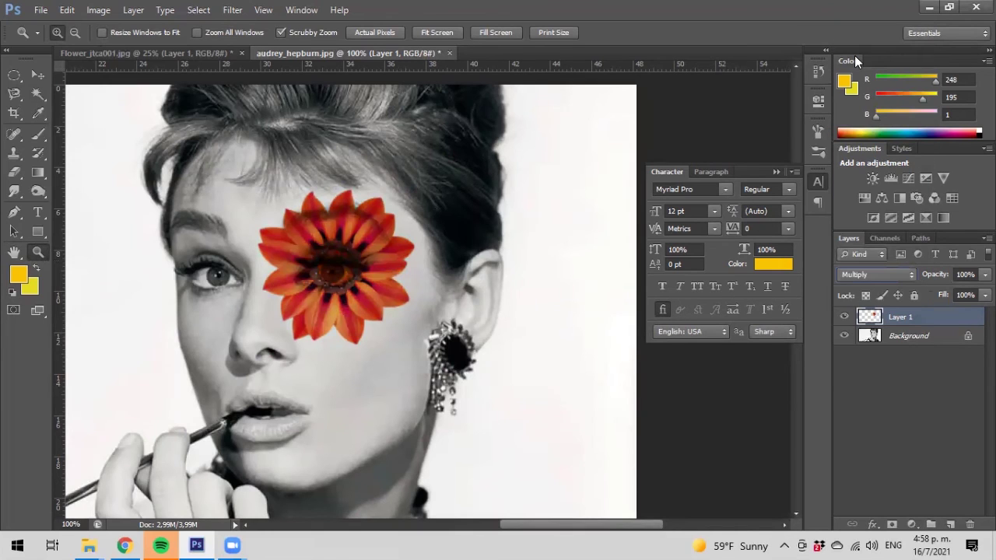
key(ctrl+z)
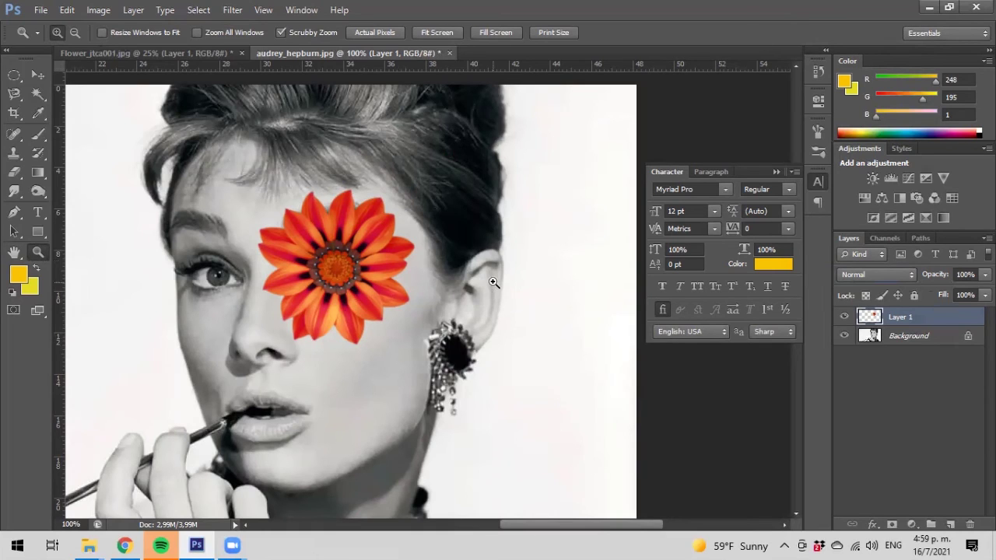
Step: Load the flower layer's outline as a selection and add a new empty layer between the flower and the Background
alt+click(439, 298)
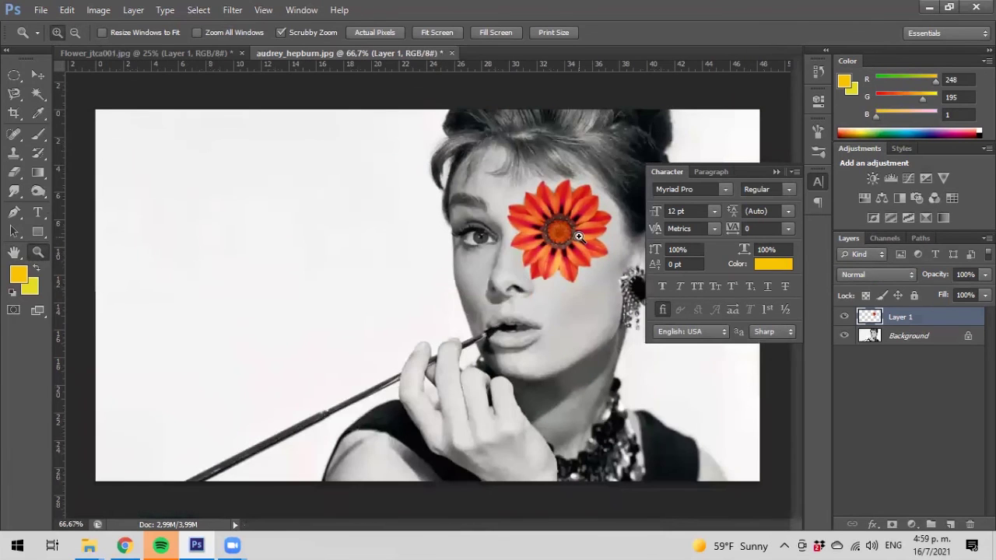
click(578, 235)
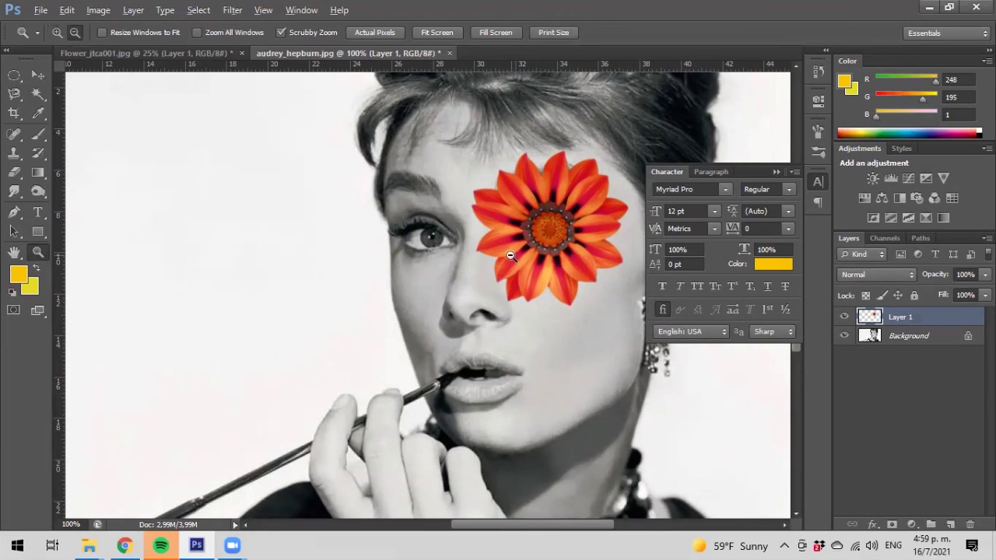
alt+click(564, 238)
click(569, 234)
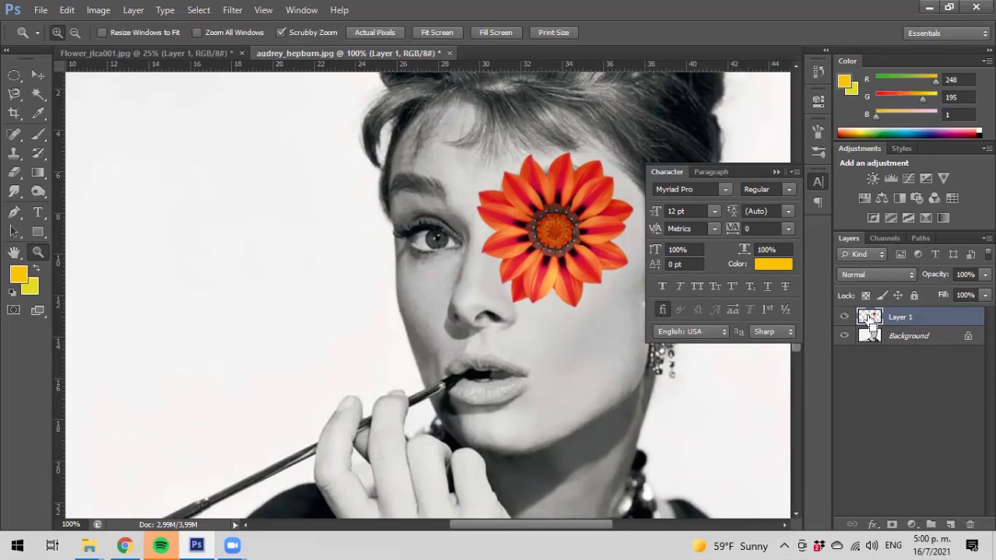
ctrl+click(869, 317)
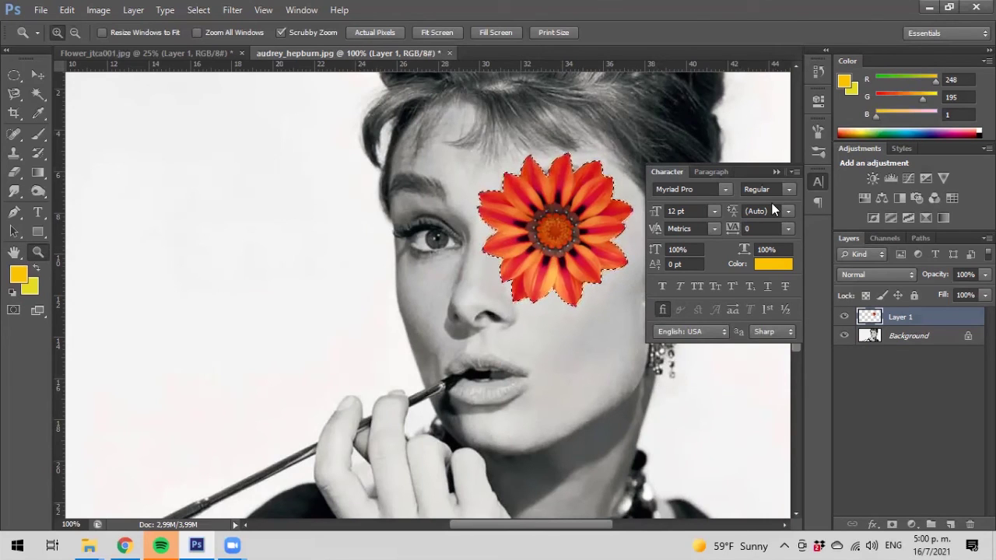
click(902, 339)
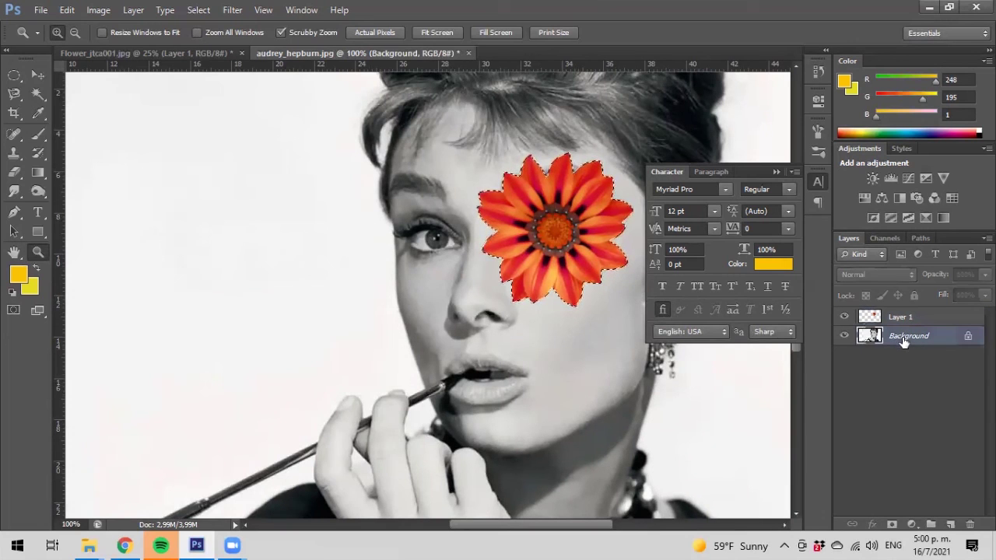
click(950, 525)
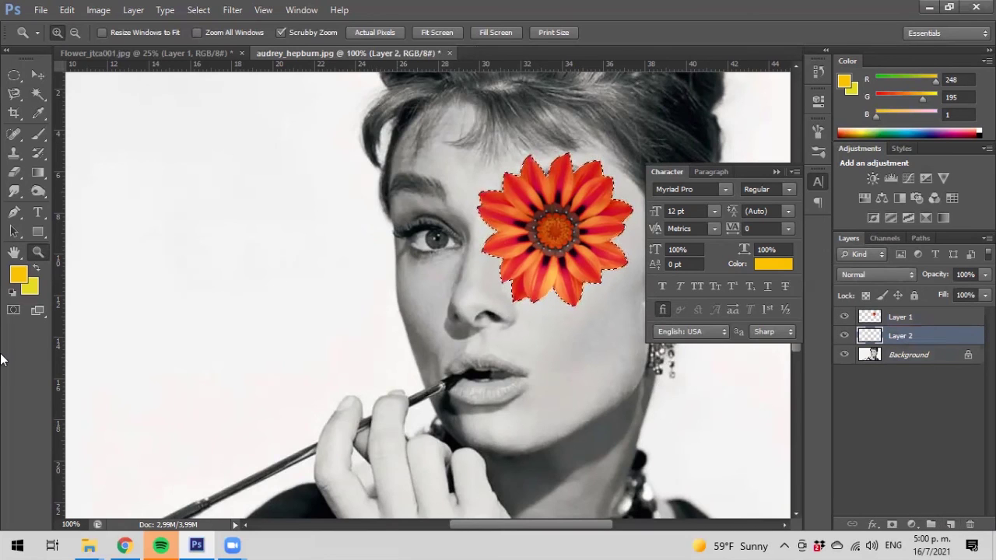
Step: Reset the colors to default black and white, fill the flower-shaped selection with black on the new layer, deselect, and check the silhouette
click(12, 293)
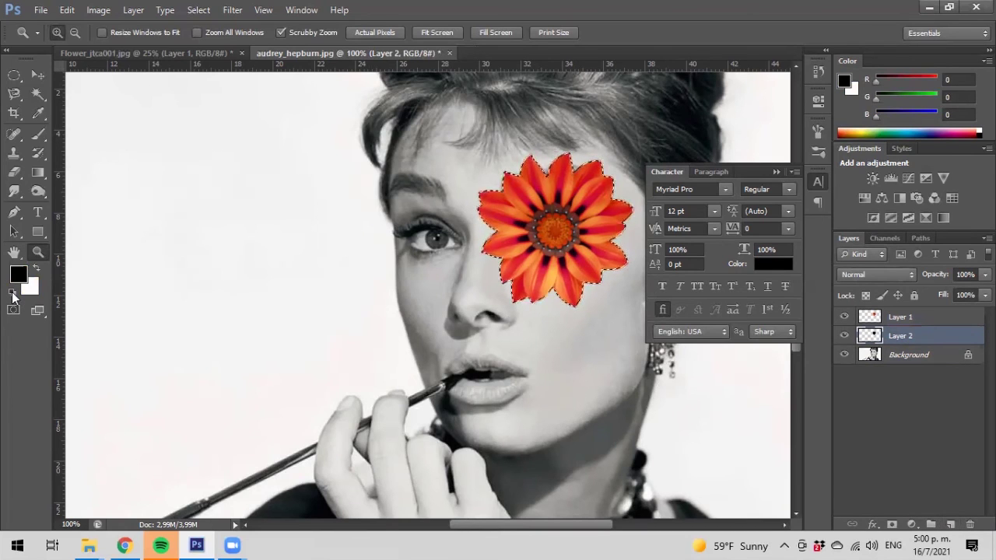
key(ctrl+d)
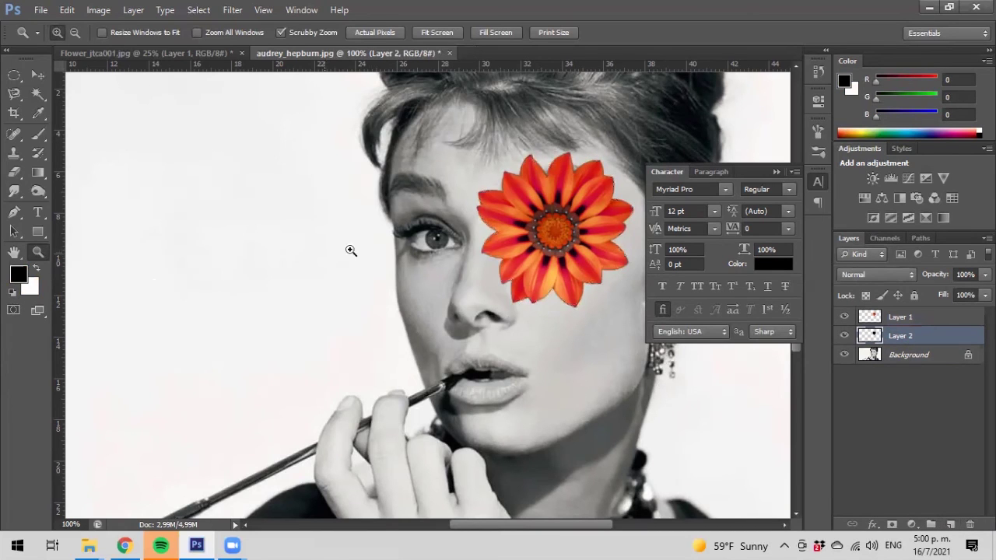
click(843, 317)
click(844, 316)
Step: Apply a Gaussian Blur with an 8.4 pixel radius to the black silhouette layer under the flower
click(232, 10)
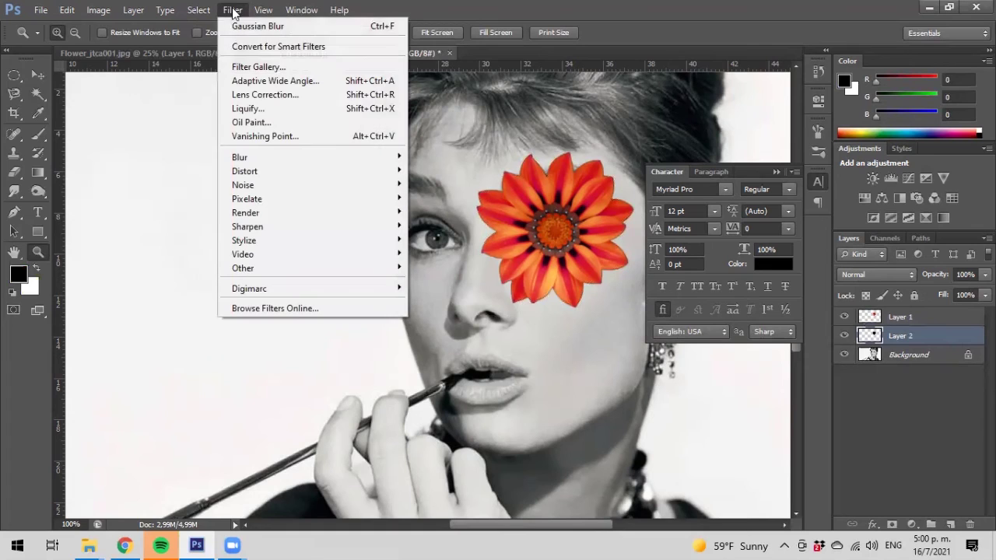
mouse_move(369, 170)
mouse_move(294, 160)
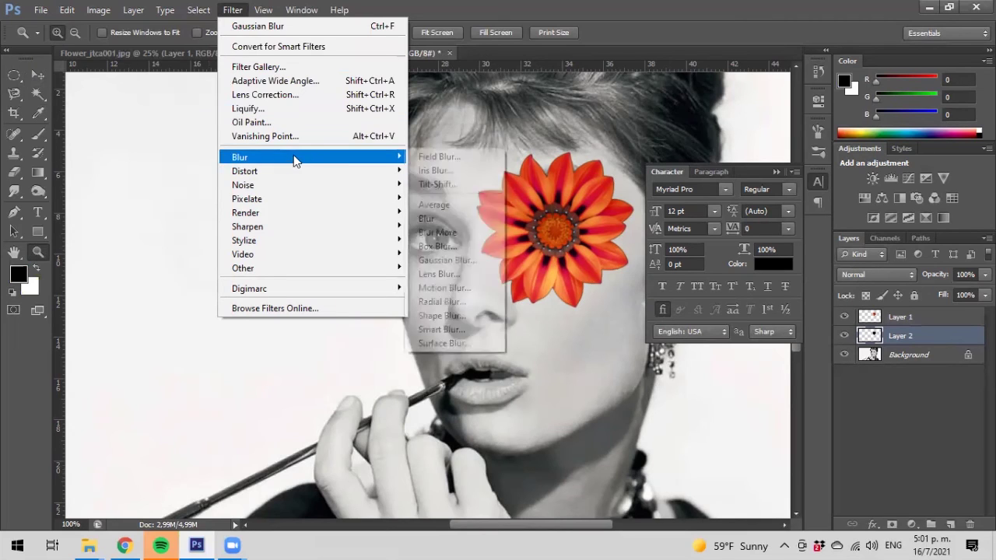
click(455, 260)
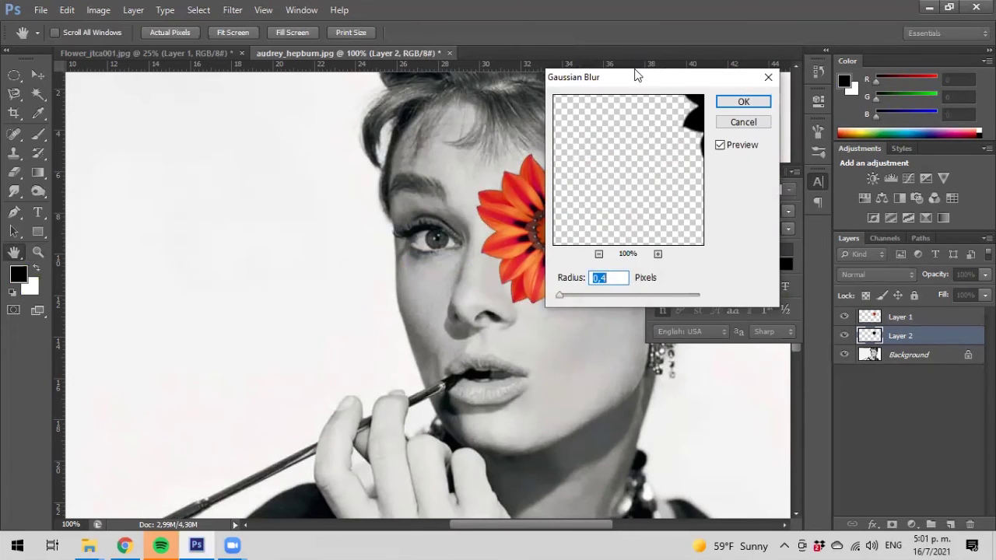
drag(631, 76, 97, 157)
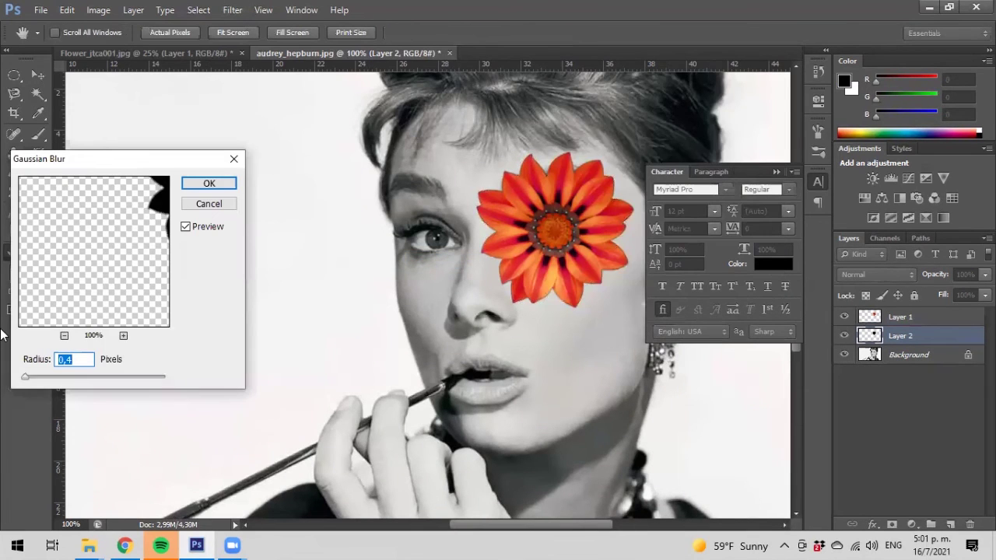
drag(25, 380, 76, 390)
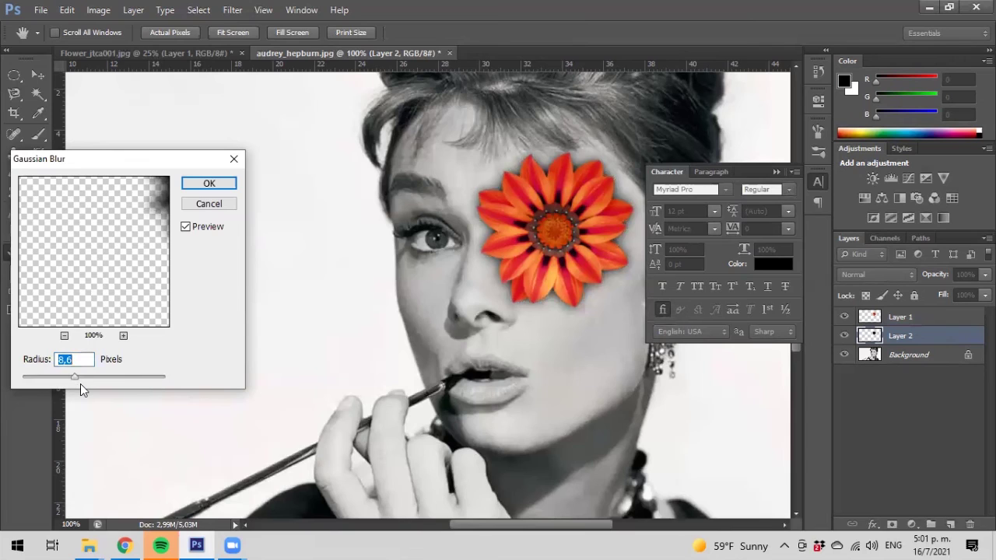
drag(74, 376, 80, 378)
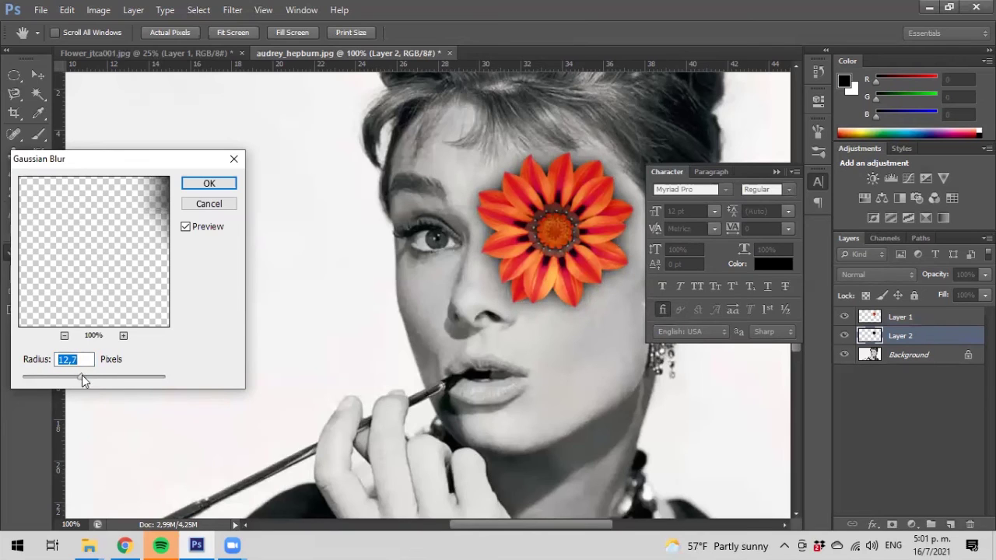
drag(76, 377, 72, 377)
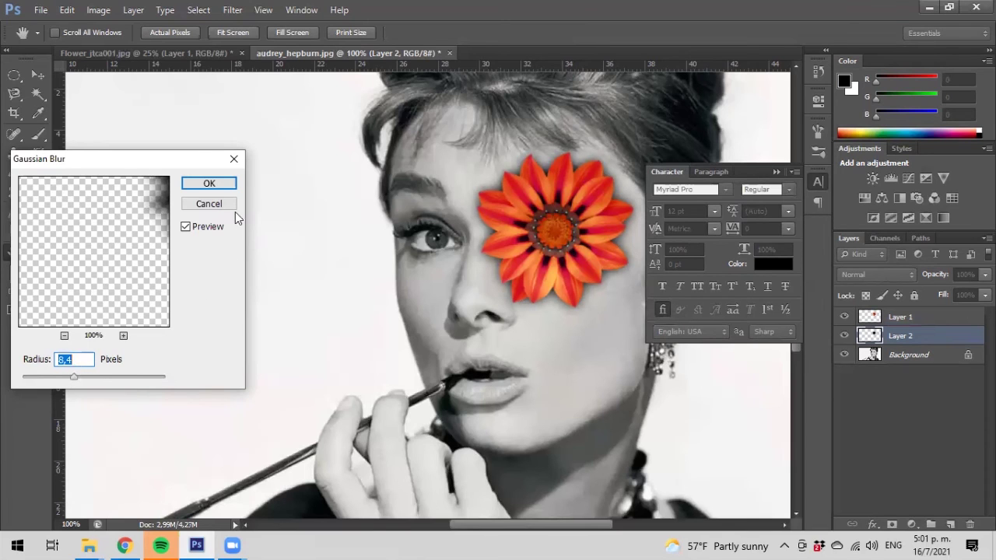
click(209, 183)
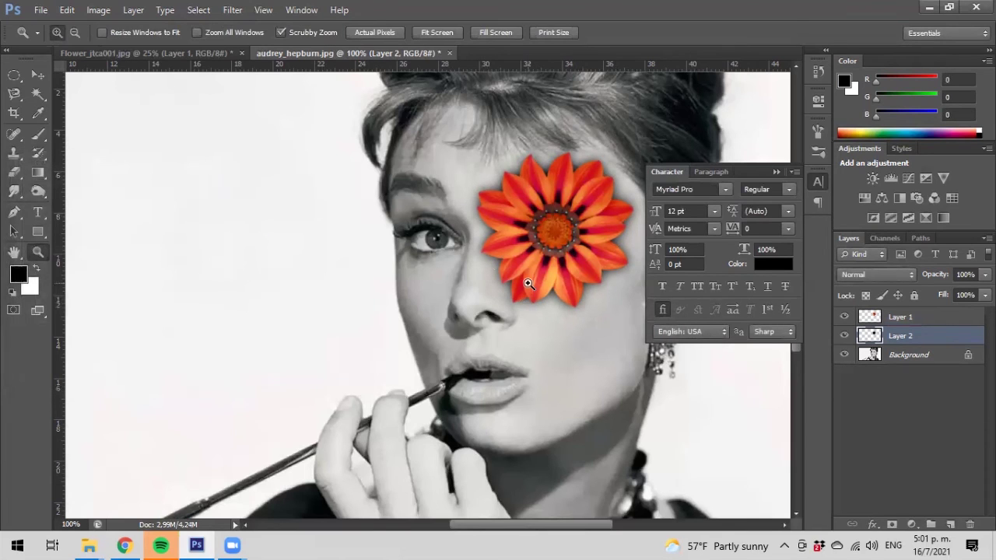
Step: Free Transform the blurred shadow layer, distorting its two upper corners slightly inward and down behind the flower, and apply it
key(ctrl+t)
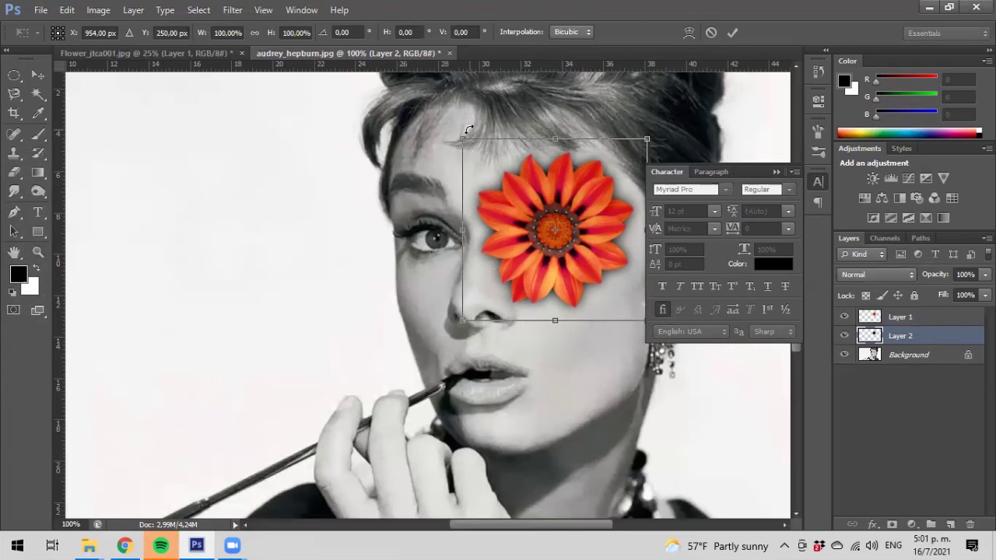
drag(464, 140, 469, 150)
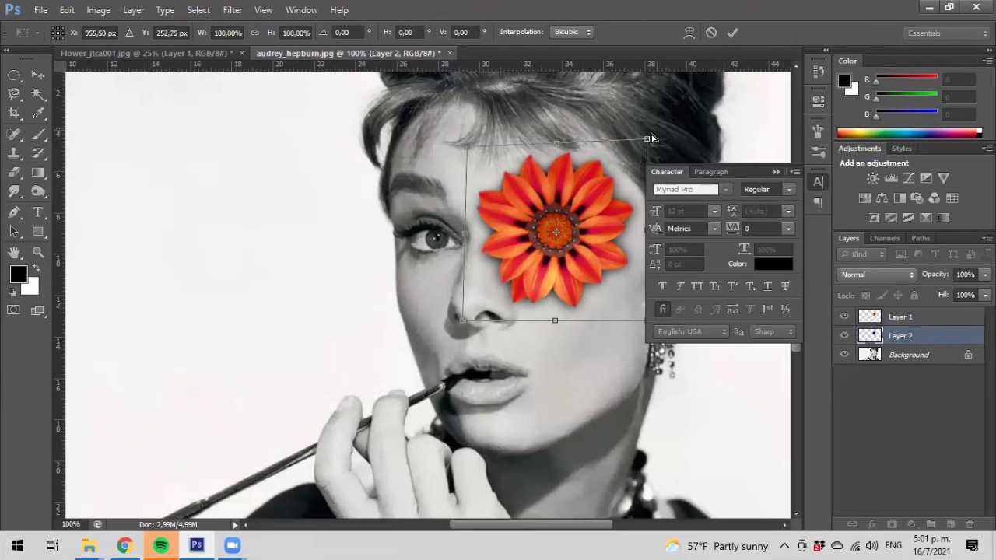
drag(645, 142, 637, 145)
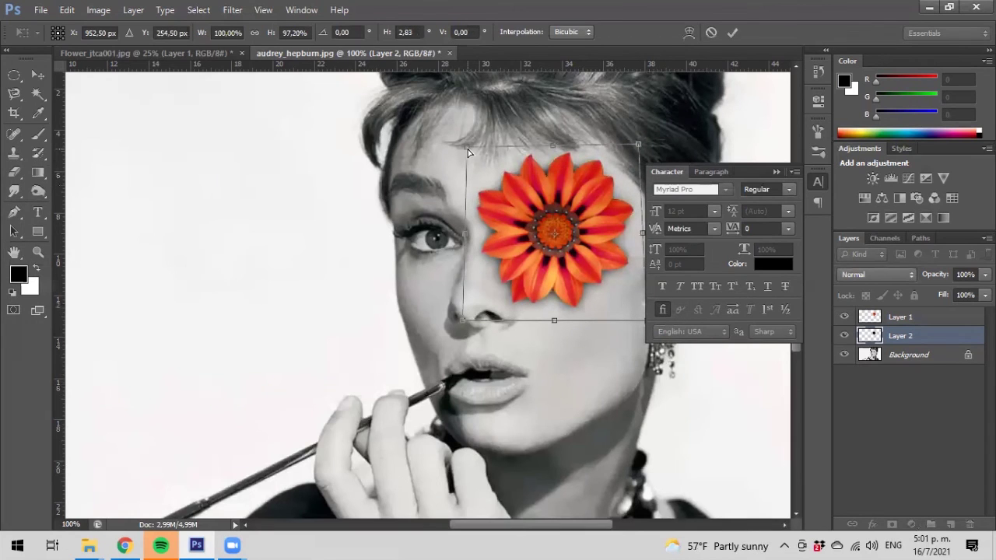
drag(467, 148, 471, 151)
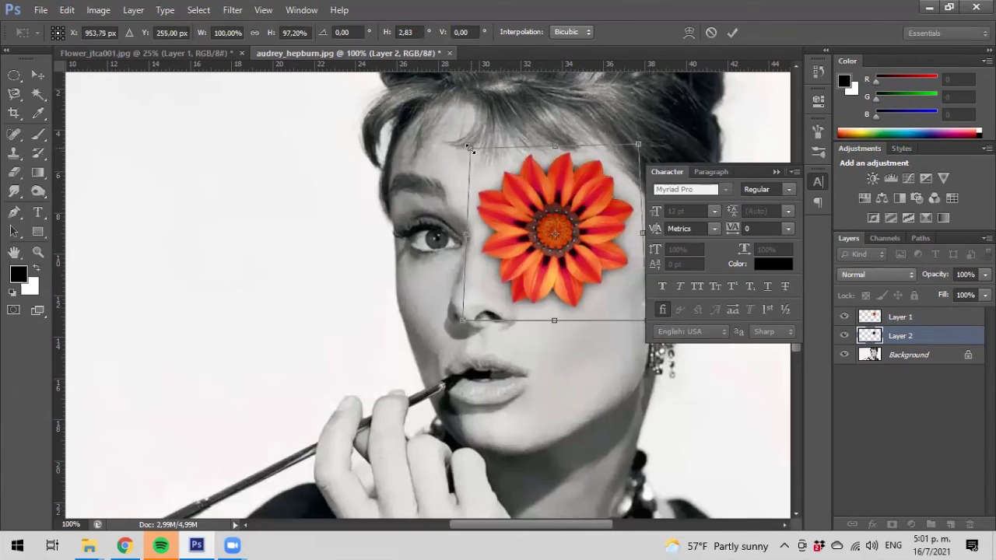
key(Return)
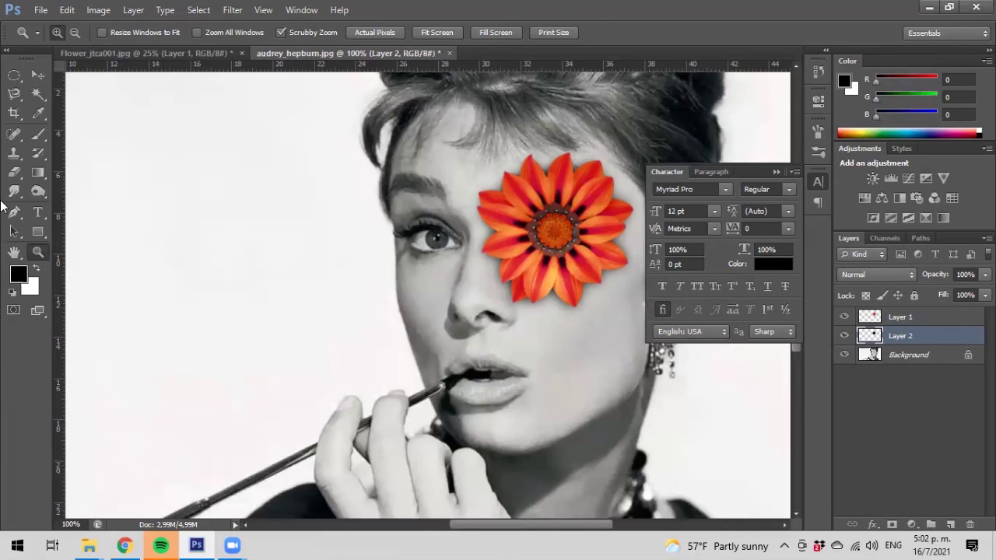
Step: Set the shadow layer's blending mode to Multiply and check the flower's shadow on the face
alt+click(539, 236)
click(595, 227)
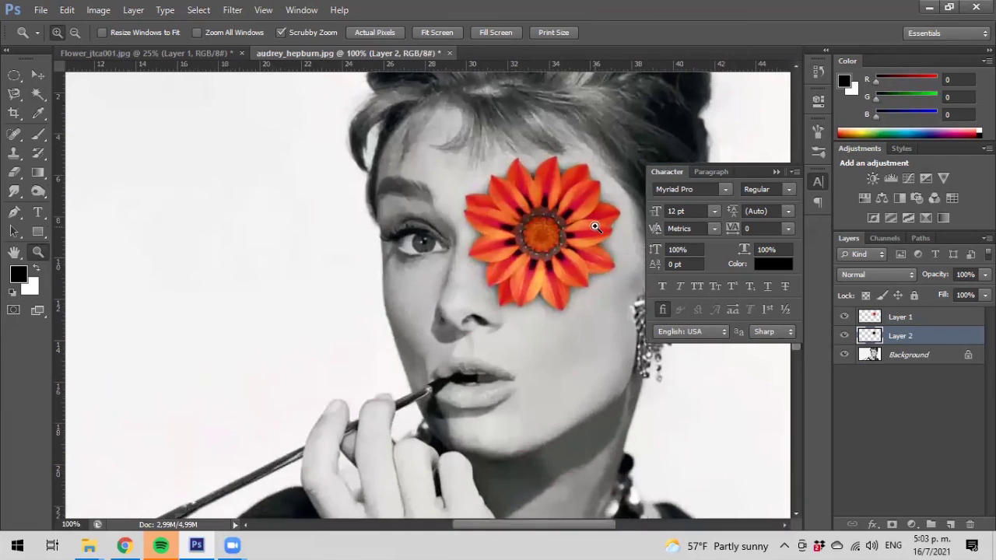
click(595, 226)
alt+click(595, 226)
click(912, 275)
click(856, 53)
alt+click(519, 262)
alt+click(520, 262)
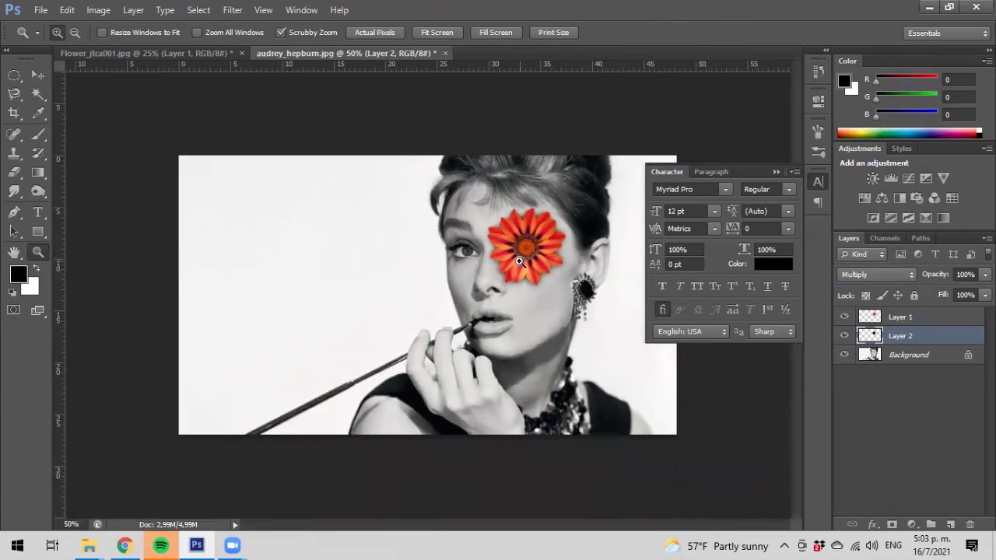
click(520, 262)
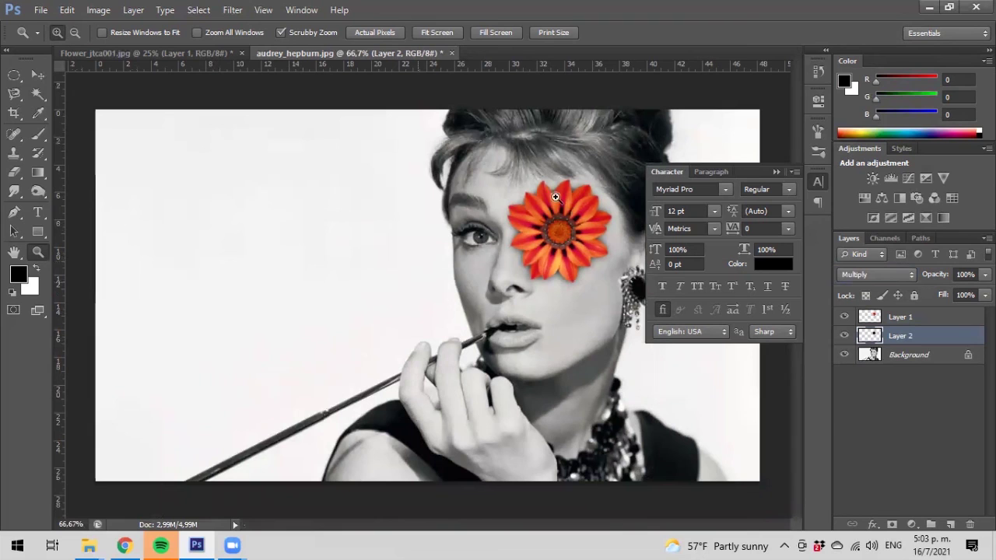
click(479, 231)
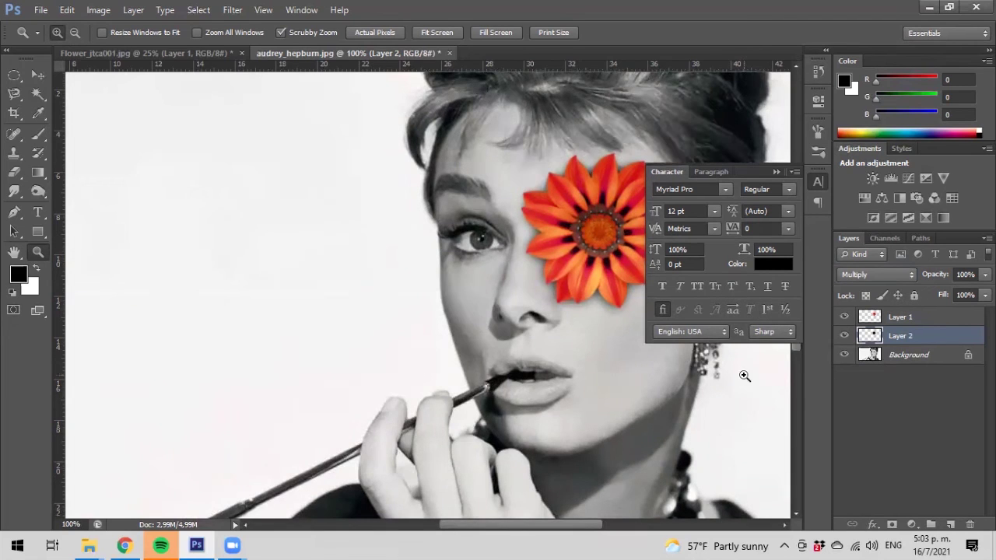
click(911, 273)
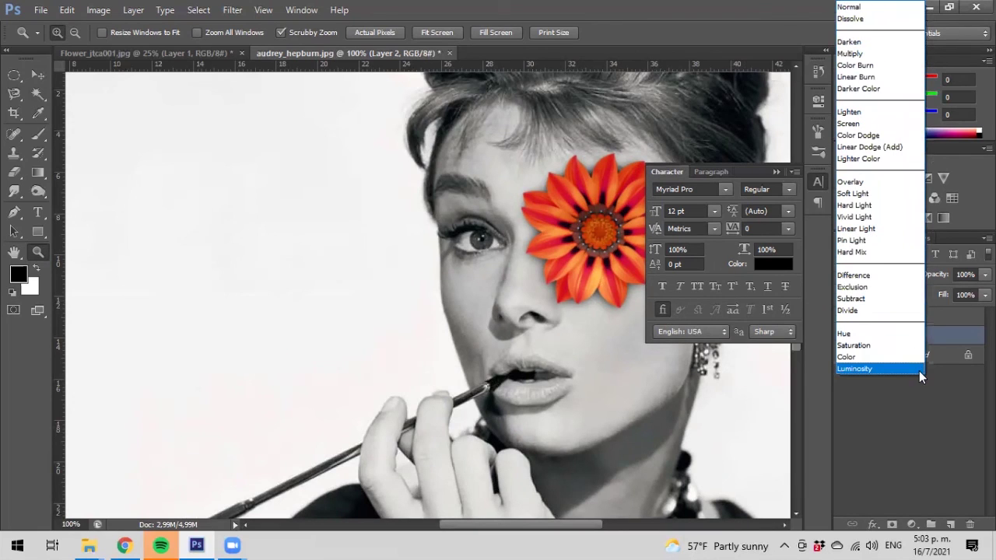
click(934, 391)
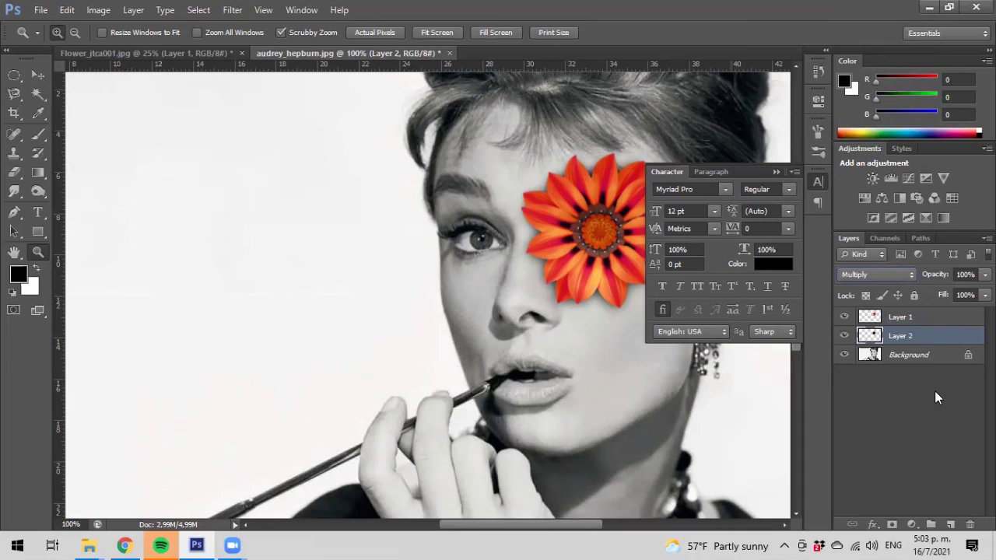
Step: Add a new layer directly above the Background and draw an elliptical selection around the iris of the uncovered eye
click(37, 251)
drag(476, 238, 498, 231)
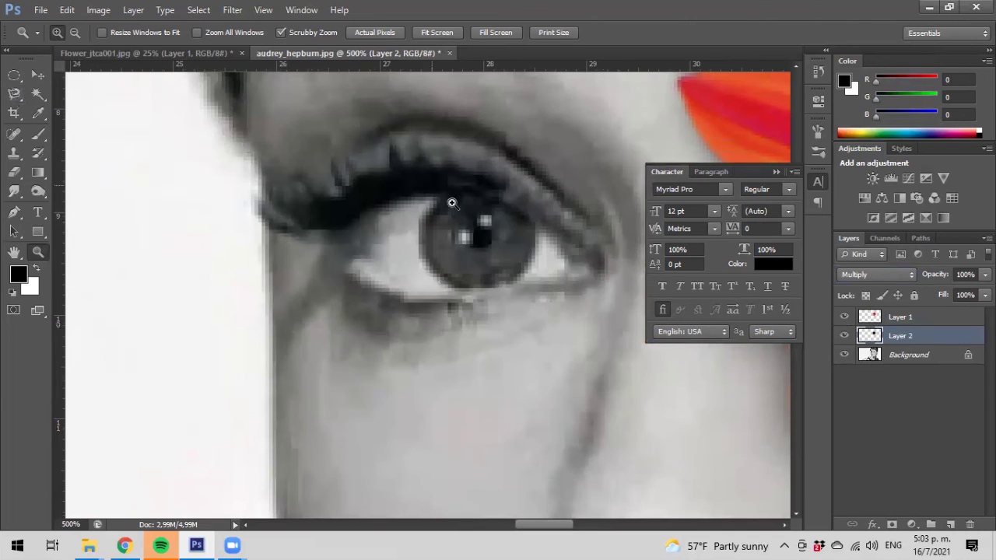
click(933, 357)
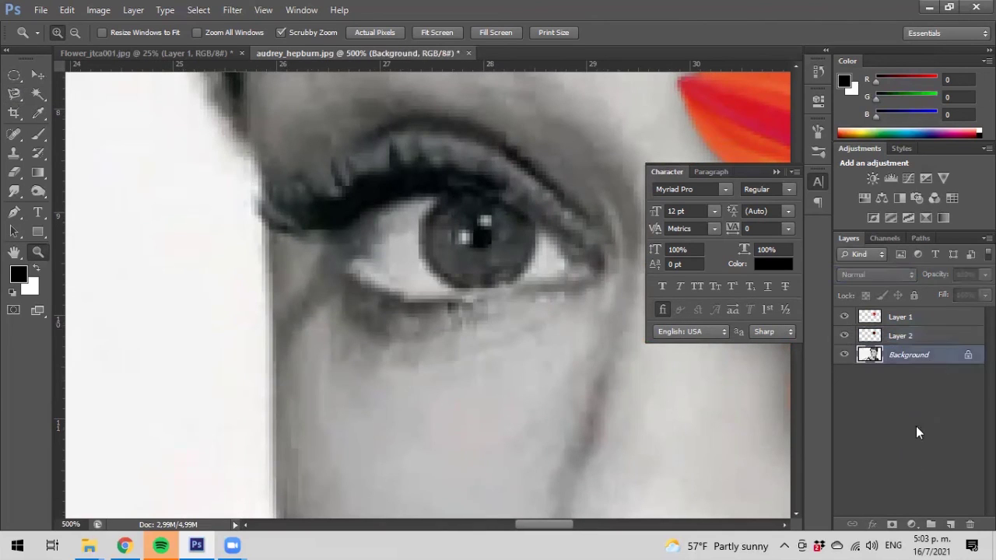
click(952, 525)
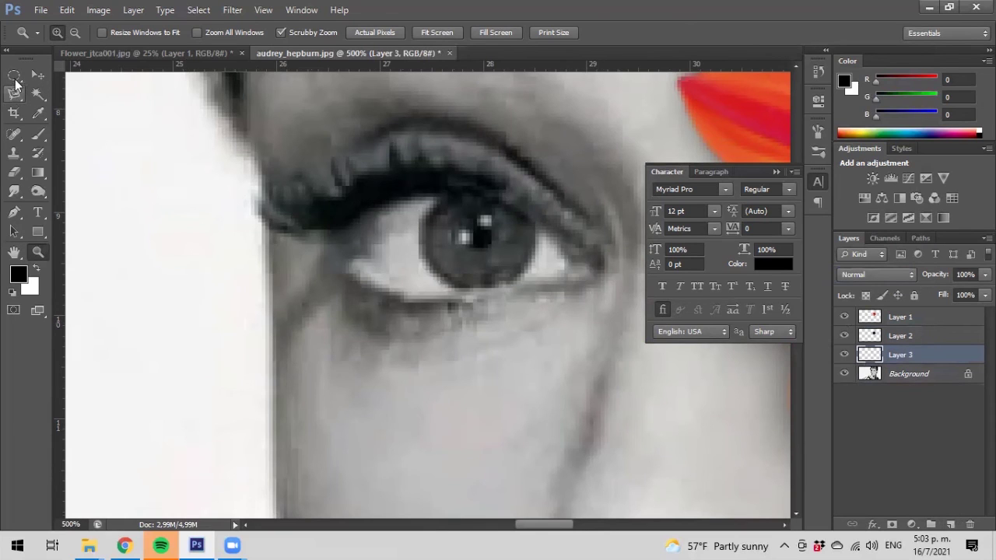
click(14, 74)
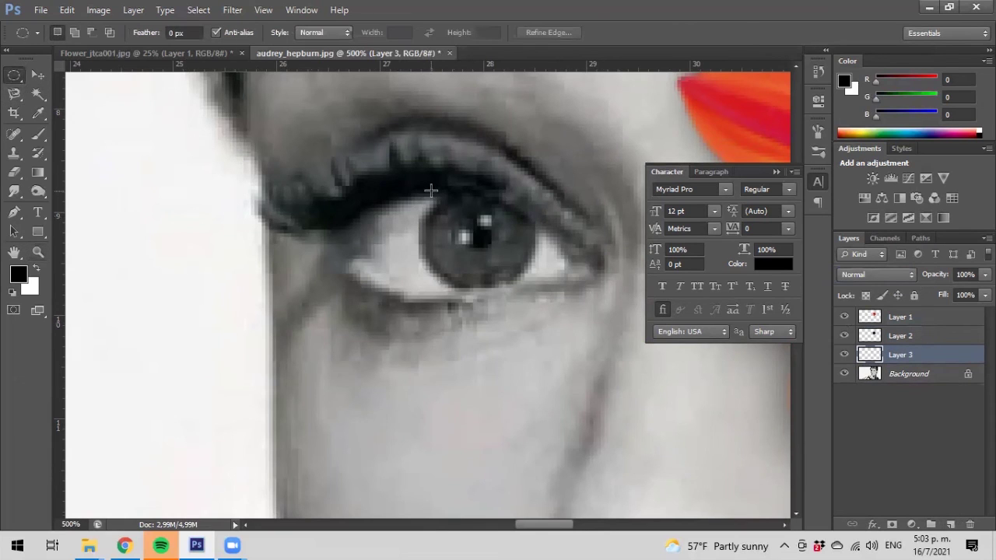
drag(500, 271, 541, 294)
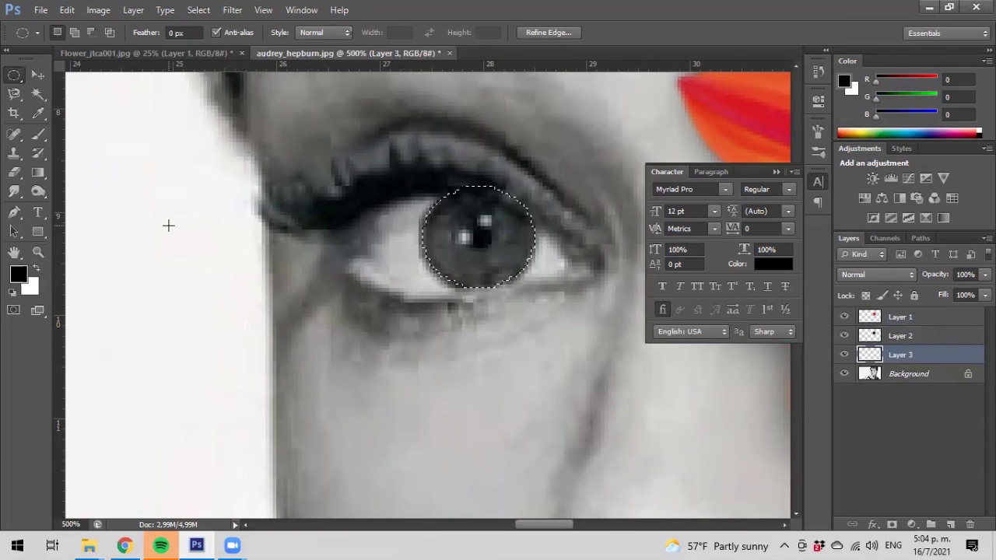
Step: Sample the orange of a flower petal and fill the iris selection with it on the new layer
click(38, 252)
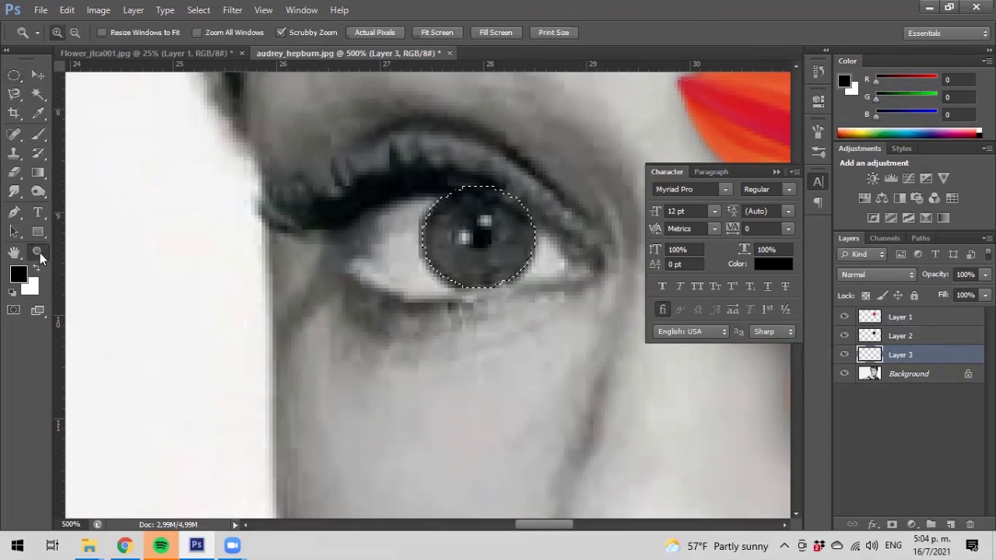
alt+click(317, 268)
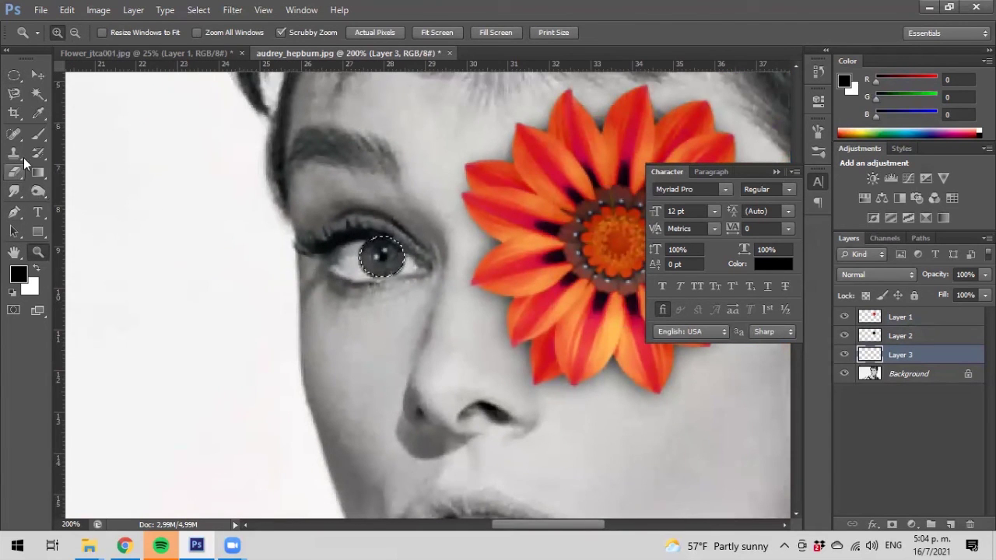
click(38, 114)
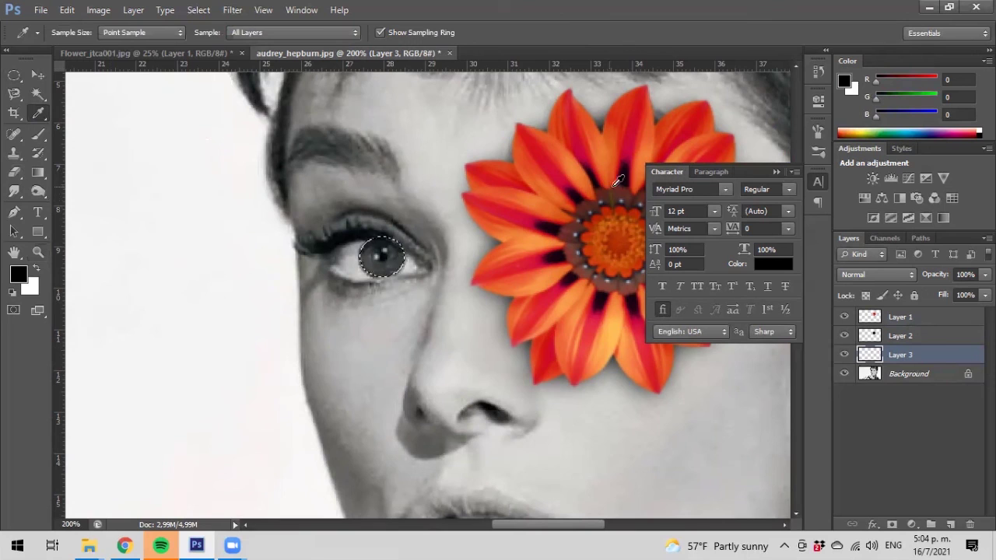
click(582, 169)
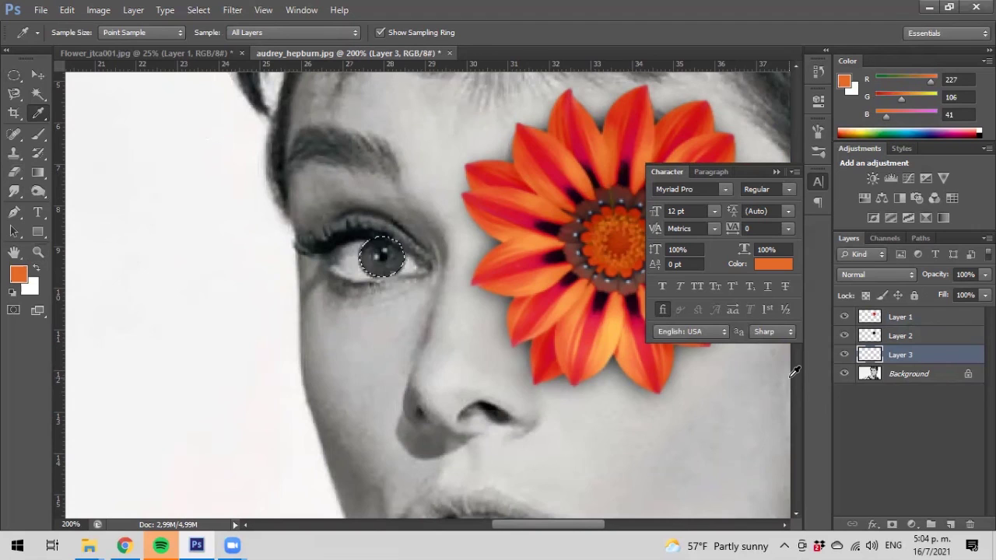
key(alt)
key(alt)
key(alt+BackSpace)
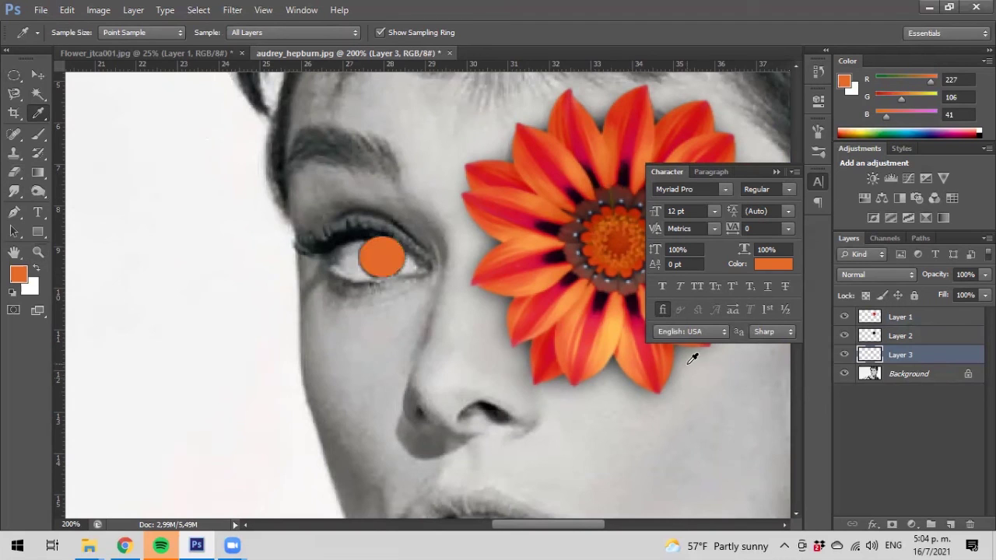
Step: Compare blending modes on the orange iris layer, set it to Overlay, and check the eye in the whole picture
click(38, 250)
key(alt)
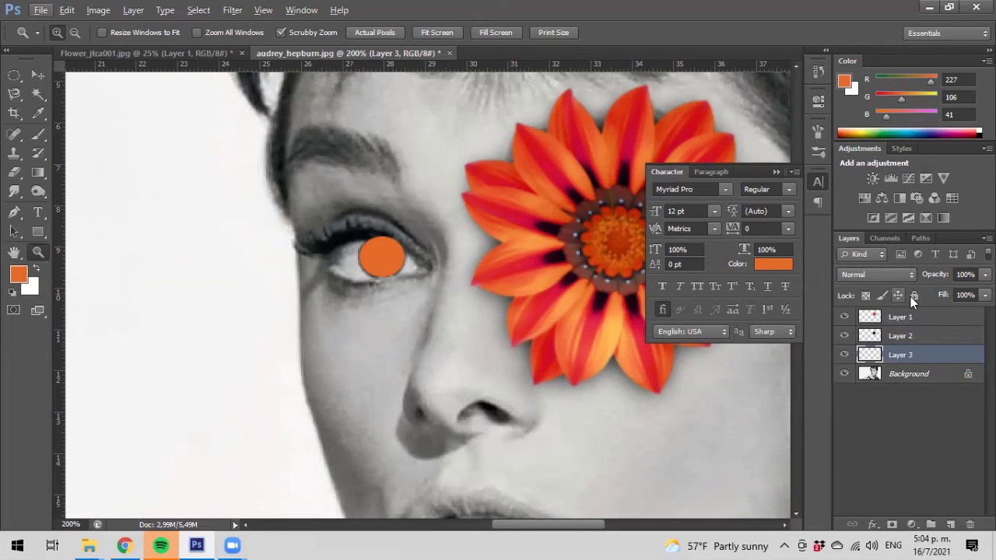
click(911, 274)
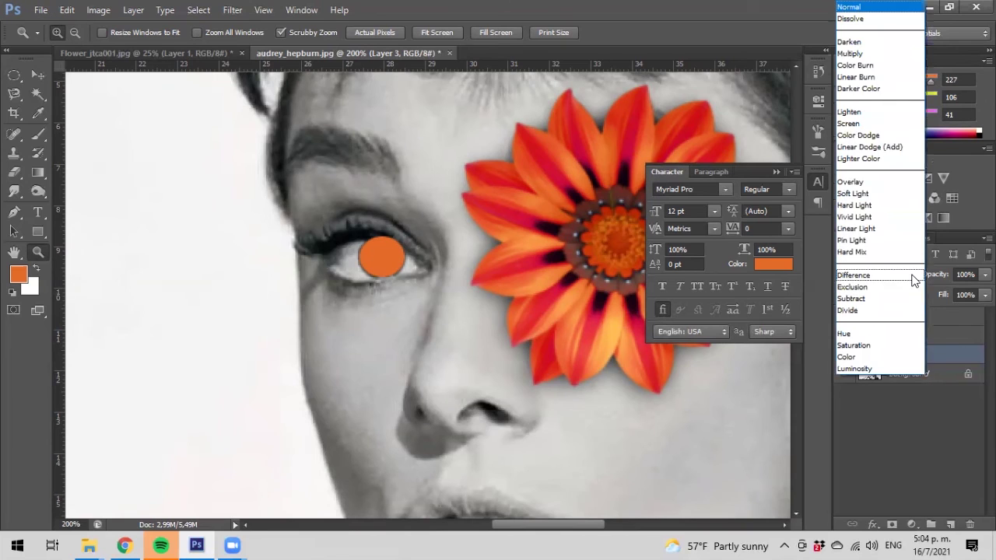
click(852, 10)
key(Down)
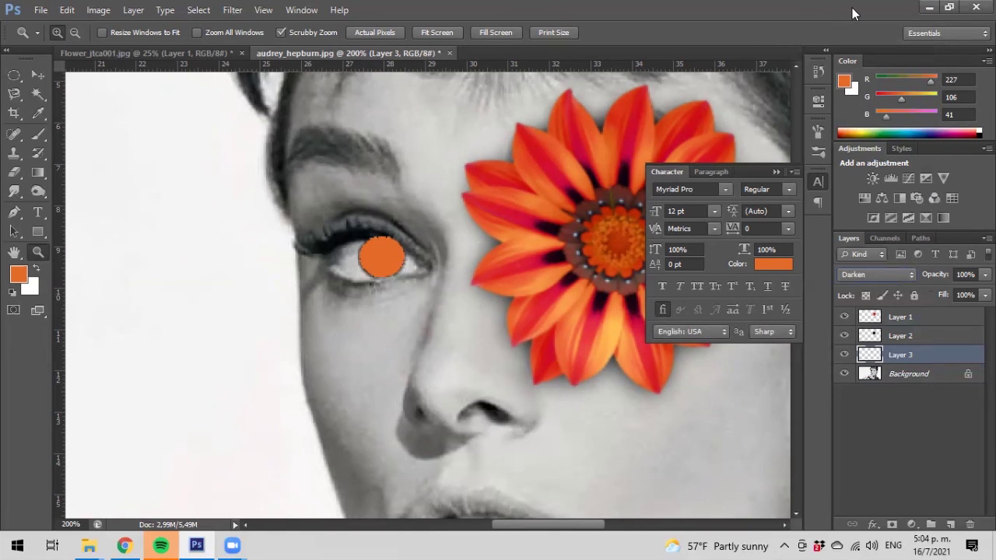
key(Down)
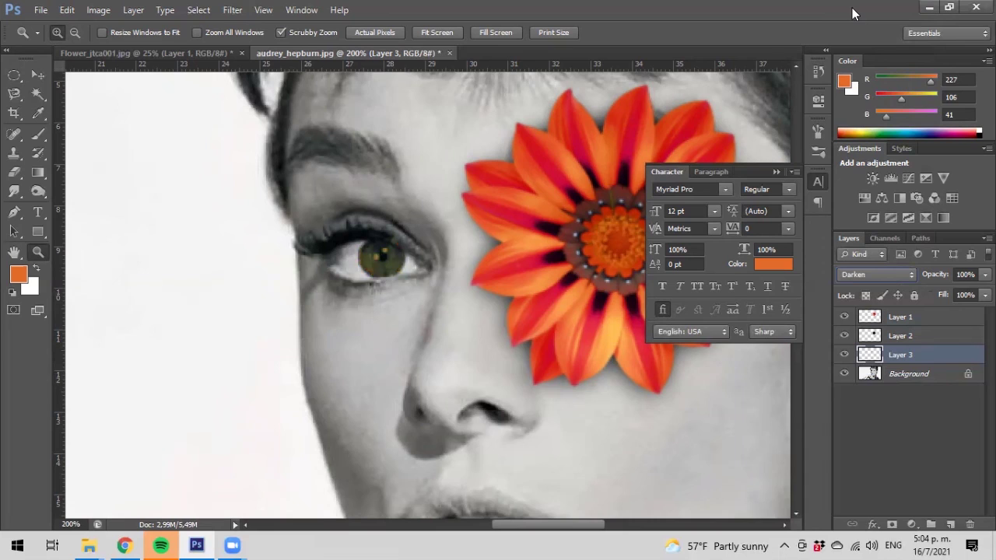
key(Down)
key(Down)
key(Down)
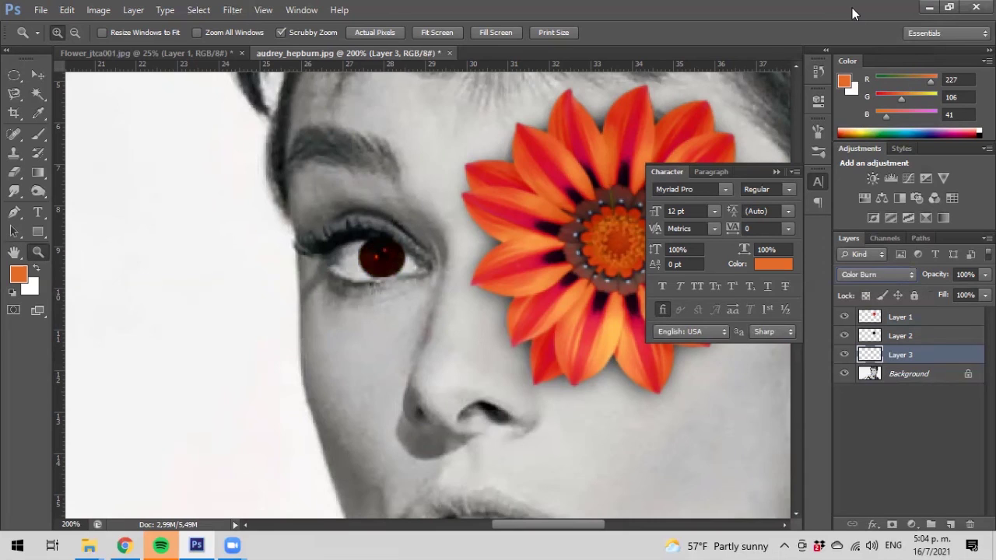
key(Down)
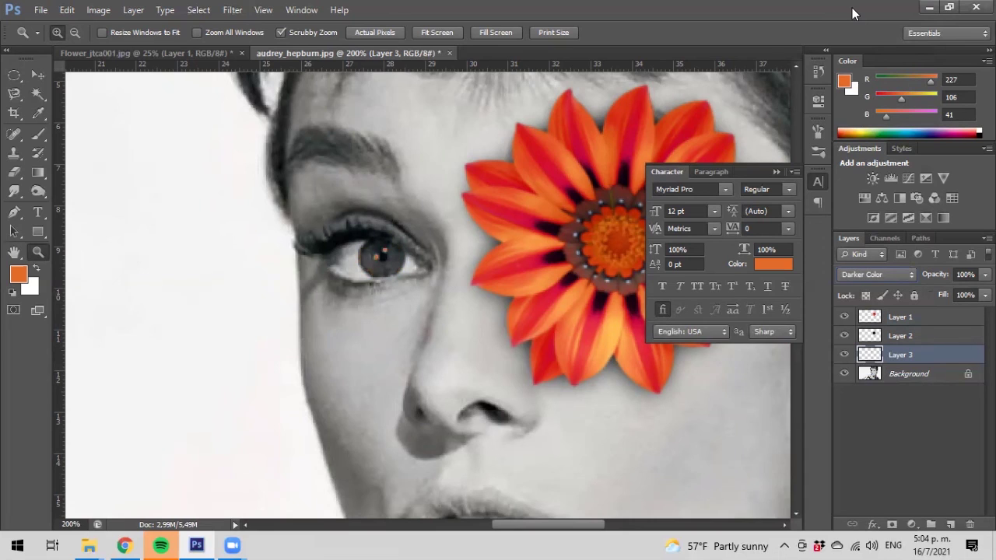
key(Down)
key(Down)
key(Down)
key(Down)
key(Down)
key(Down)
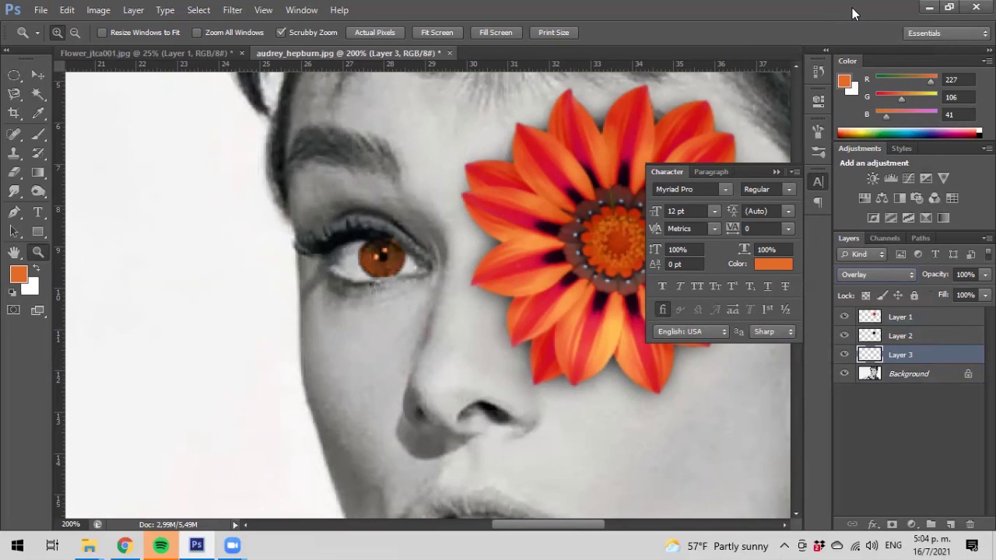
key(Down)
key(Down)
key(Down)
key(Down)
key(Down)
key(Down)
key(Down)
key(Down)
key(Down)
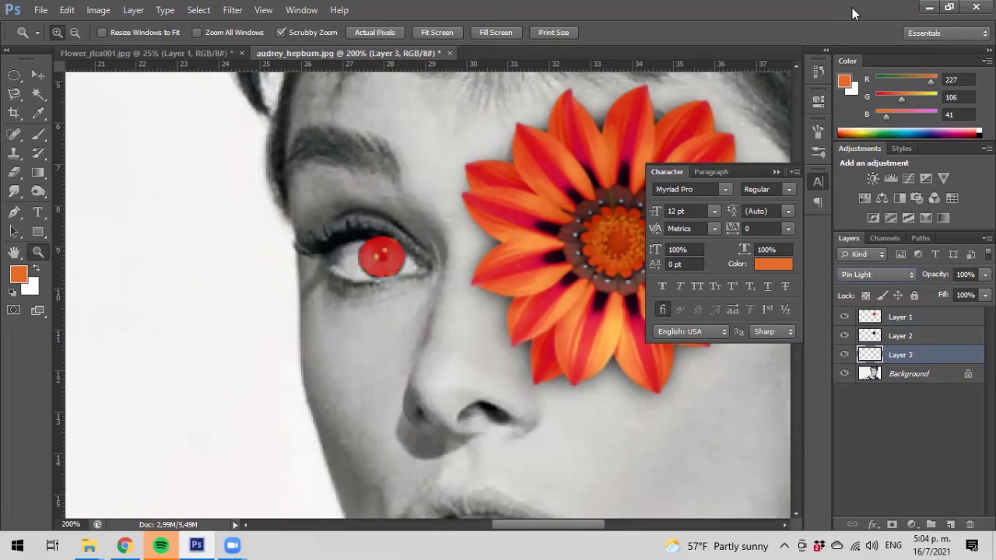
key(Down)
key(Down)
key(Down)
key(Down)
key(Down)
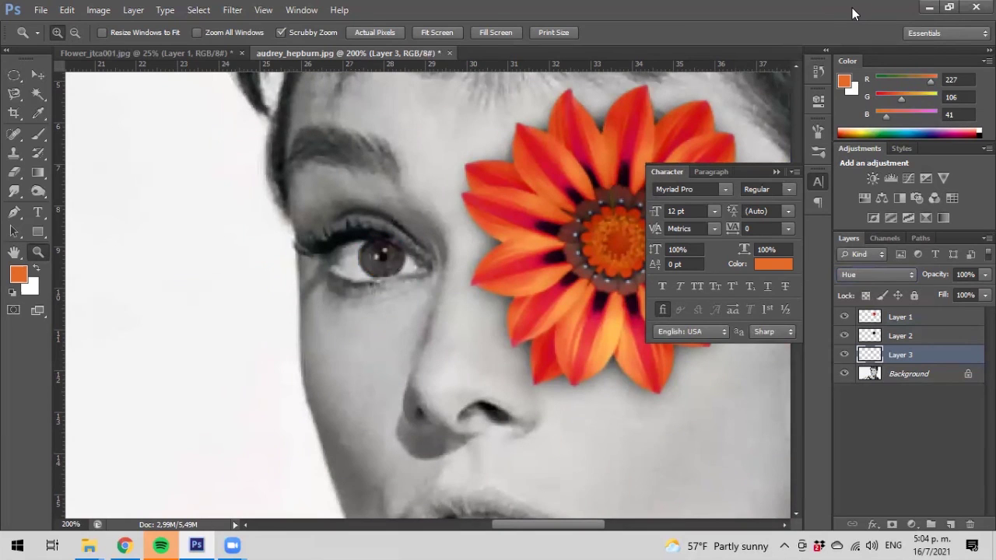
key(Up)
key(Up)
key(Up)
key(Up)
key(Up)
key(Up)
key(Up)
key(Up)
key(Up)
key(Up)
key(Up)
key(Up)
key(Up)
key(Up)
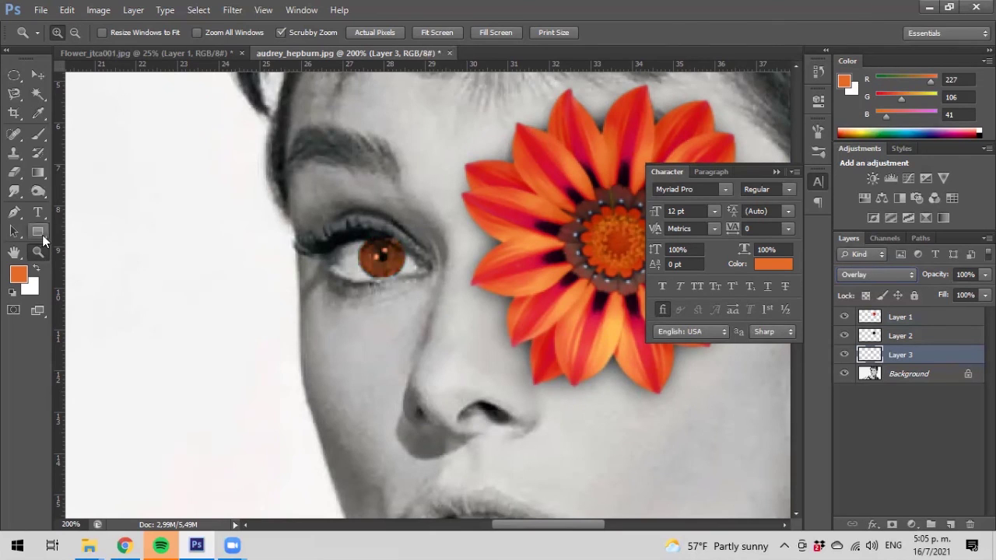
alt+click(246, 252)
alt+click(247, 252)
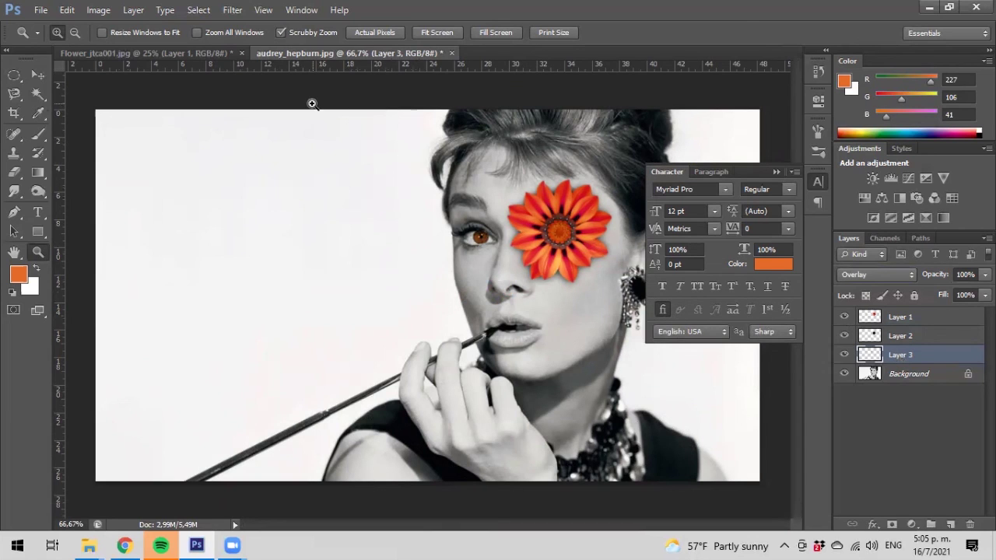
Step: Recolor the orange iris on Layer 3 to purple with a Hue/Saturation adjustment, setting Hue to -71
click(98, 10)
mouse_move(156, 52)
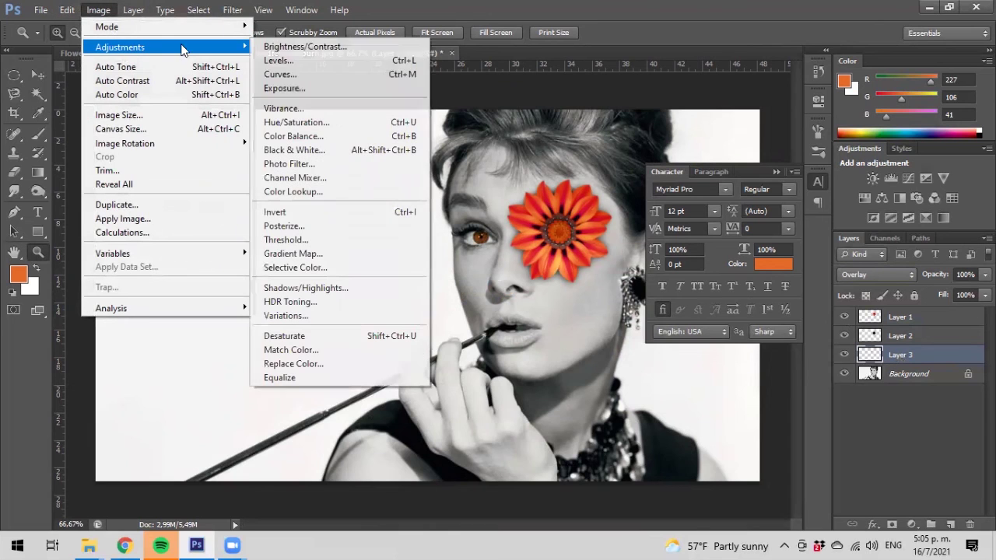
click(312, 121)
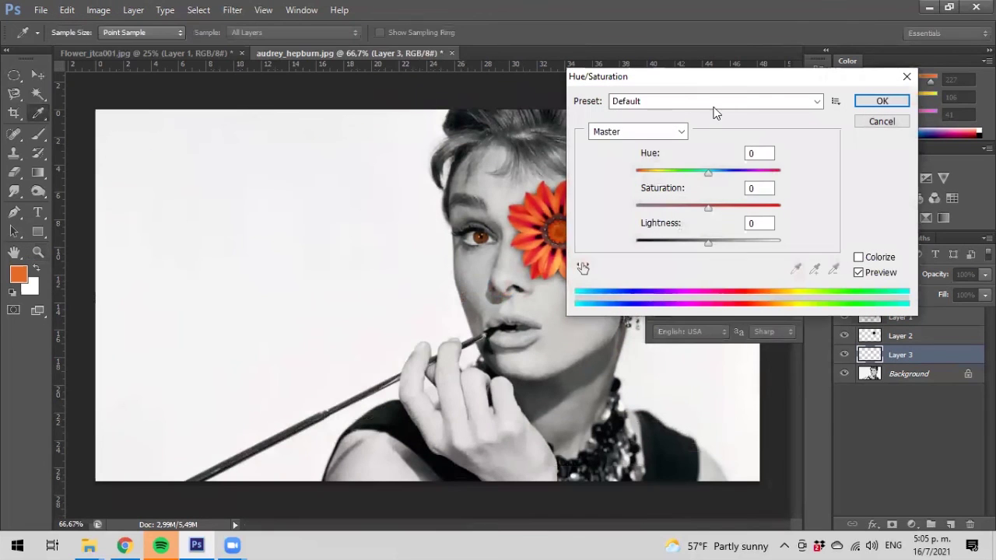
drag(709, 176, 744, 176)
drag(742, 171, 667, 177)
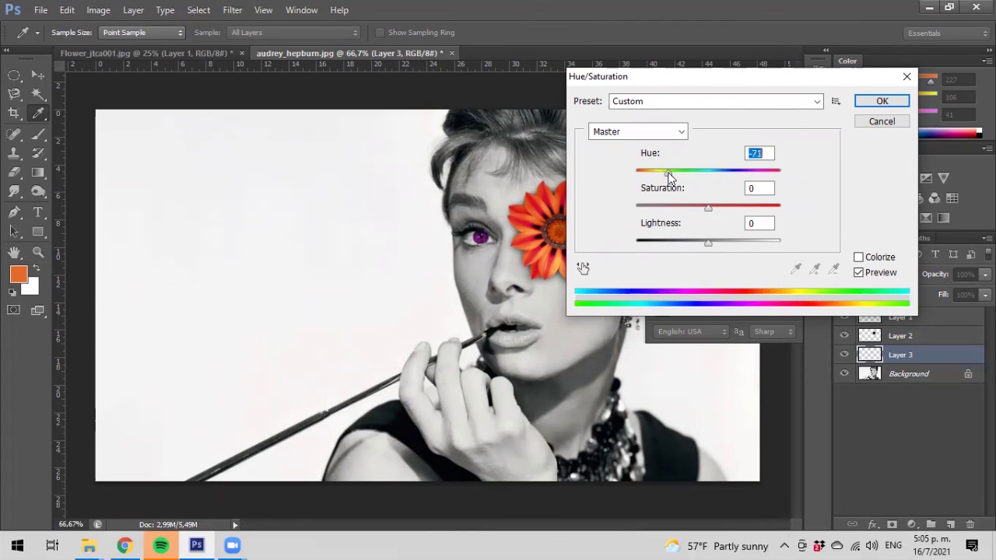
click(880, 101)
Step: Check the purple iris up close, nudge its layer slightly to fit the eye, and review it in the whole picture
key(z)
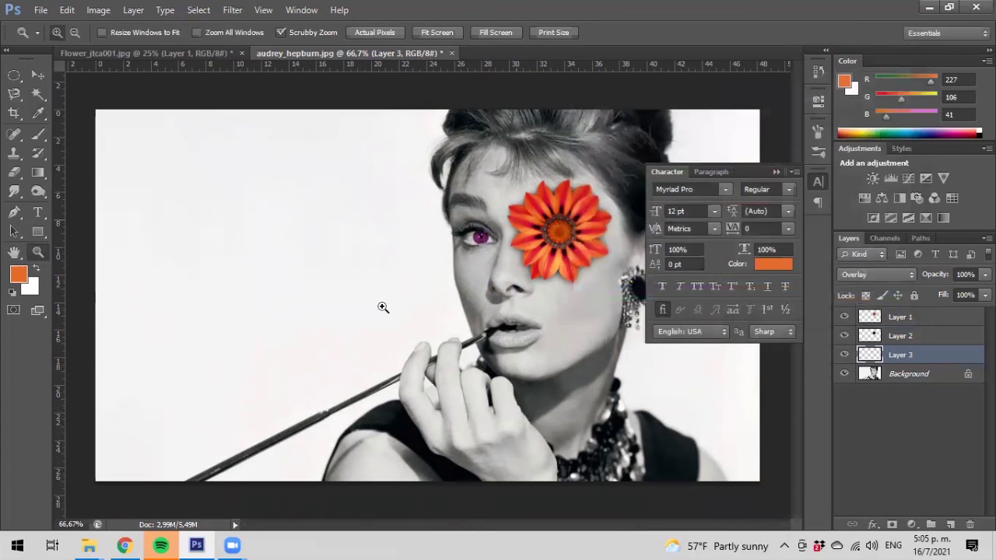
click(571, 246)
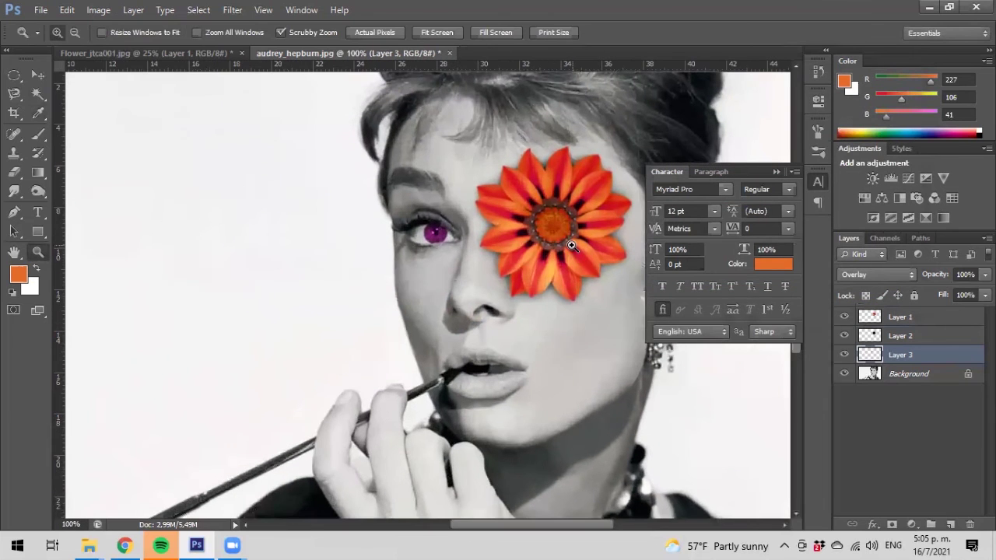
click(571, 245)
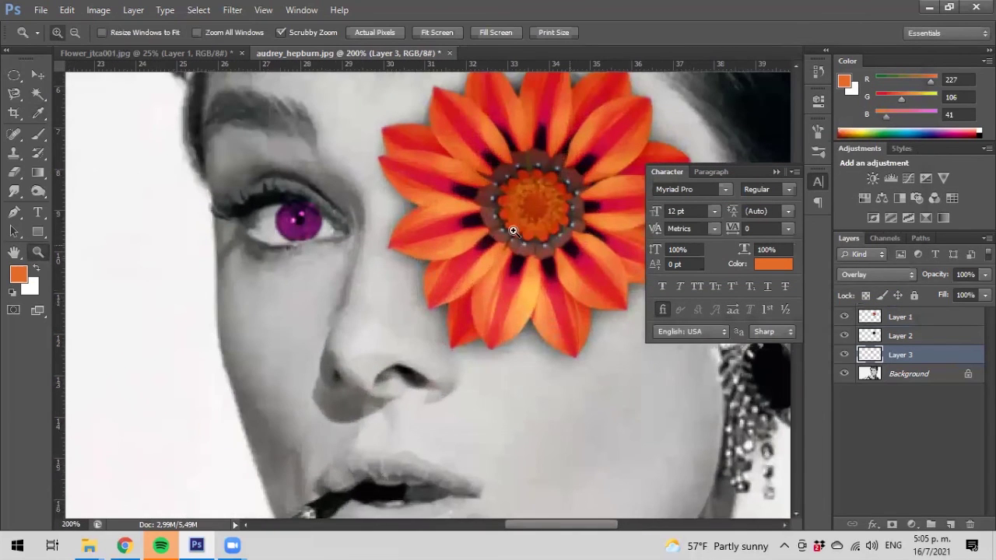
click(300, 195)
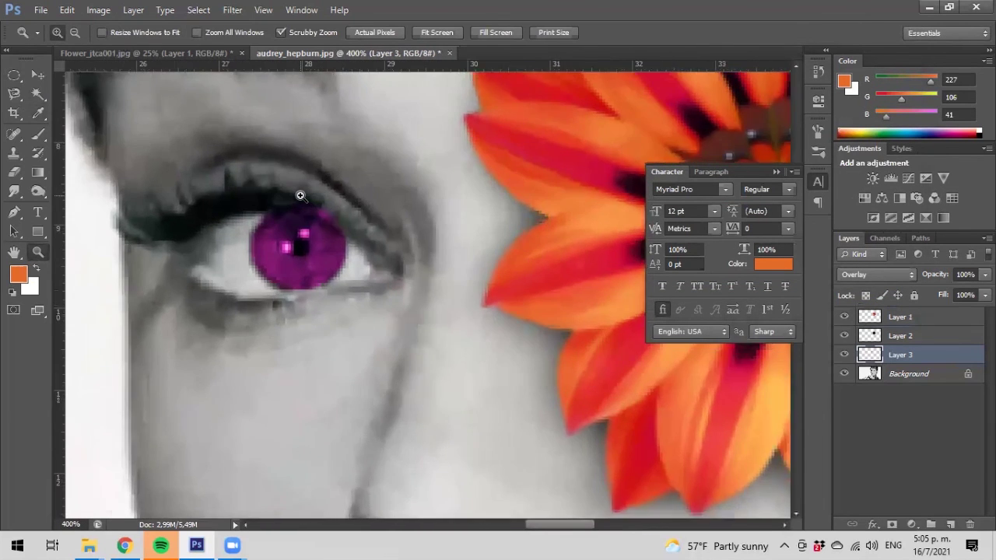
click(299, 196)
click(299, 208)
click(268, 249)
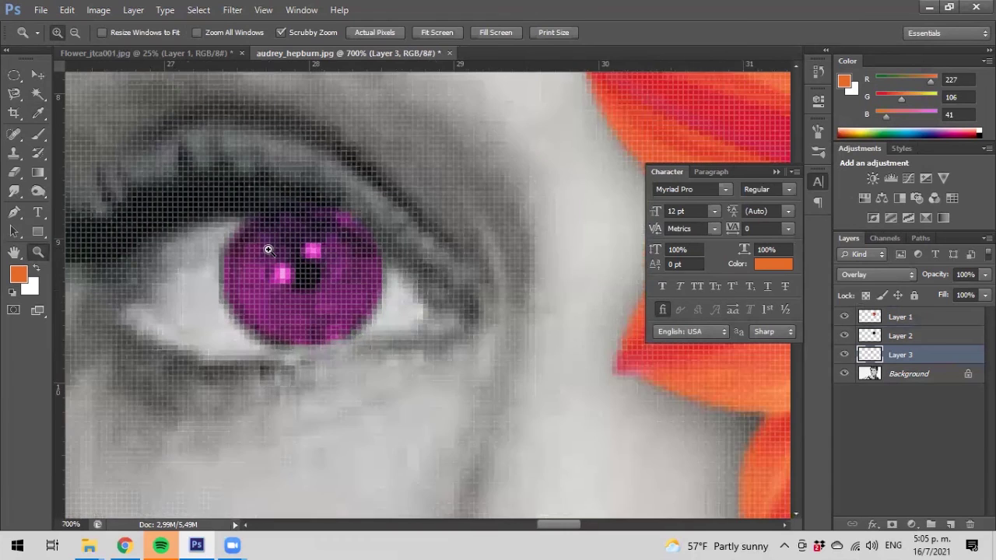
click(36, 73)
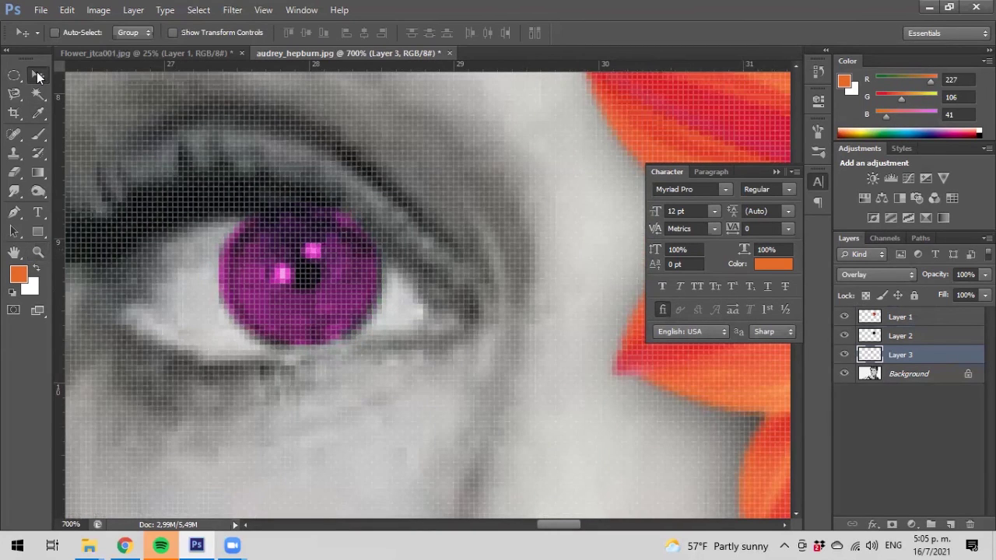
click(38, 252)
alt+click(373, 256)
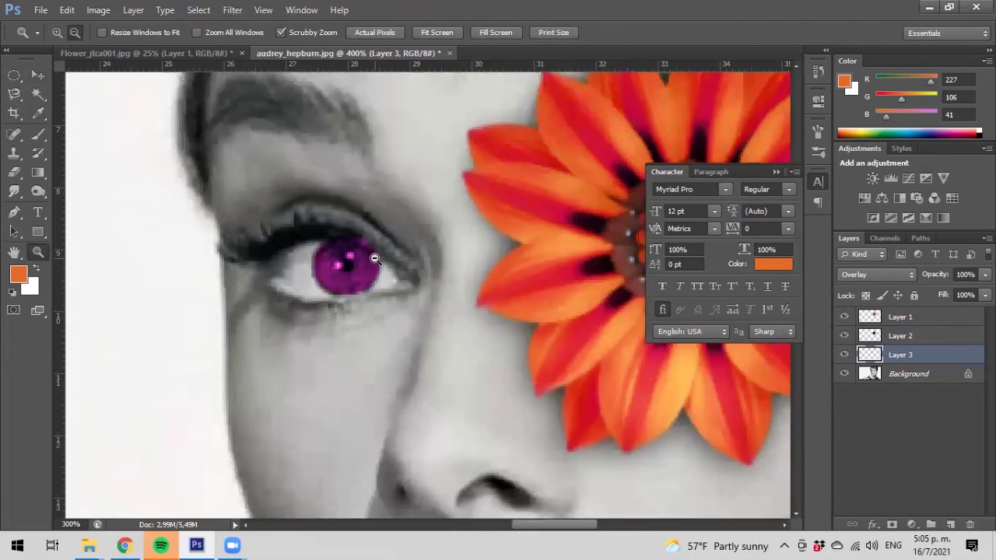
alt+click(374, 258)
alt+click(381, 261)
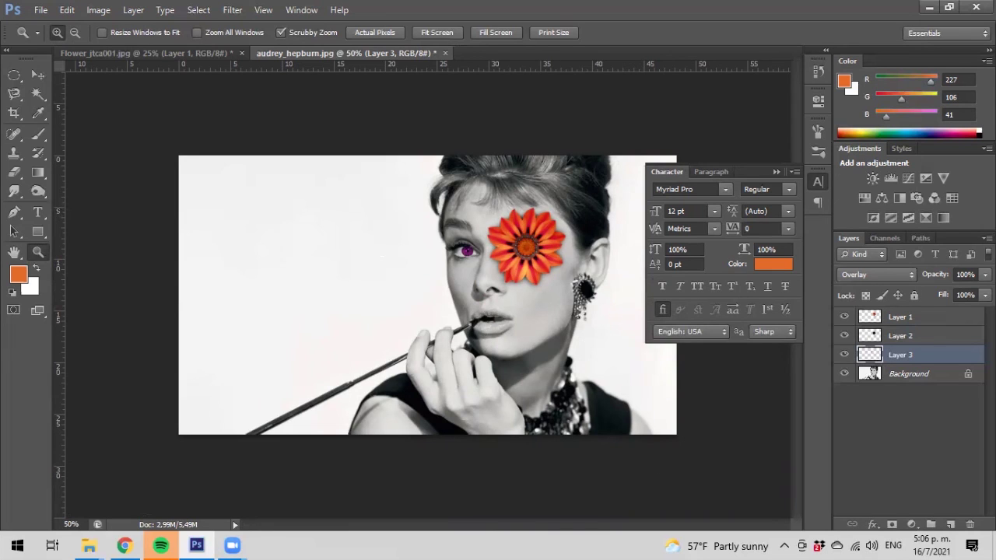
Step: Select the light backdrop around the woman on the Background layer with the Magic Wand, including the areas below the cigarette holder and behind her
click(929, 377)
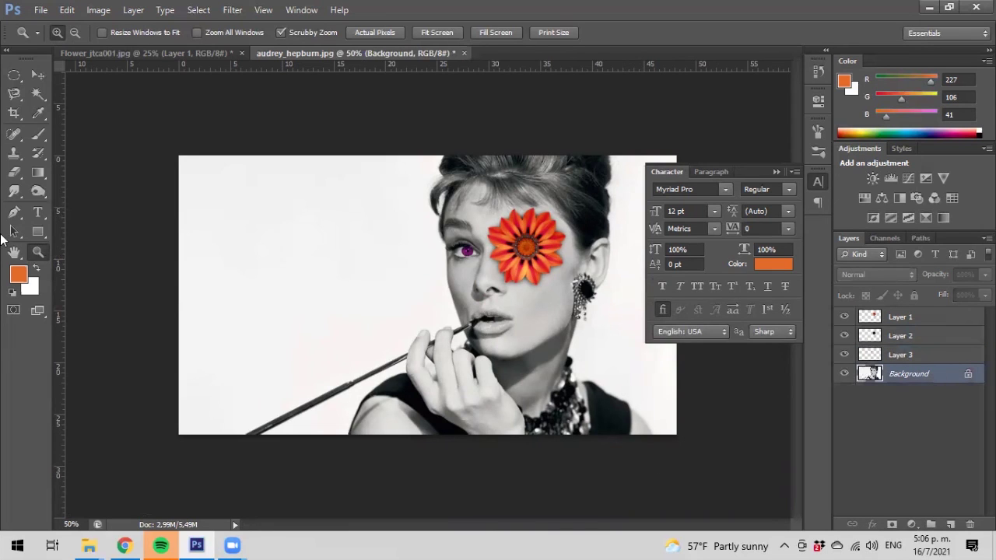
click(37, 94)
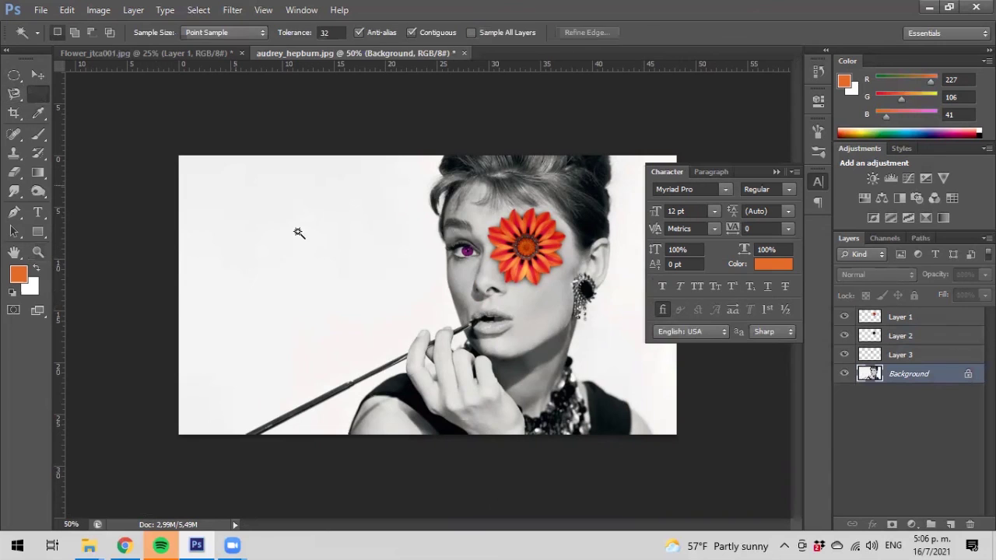
click(346, 267)
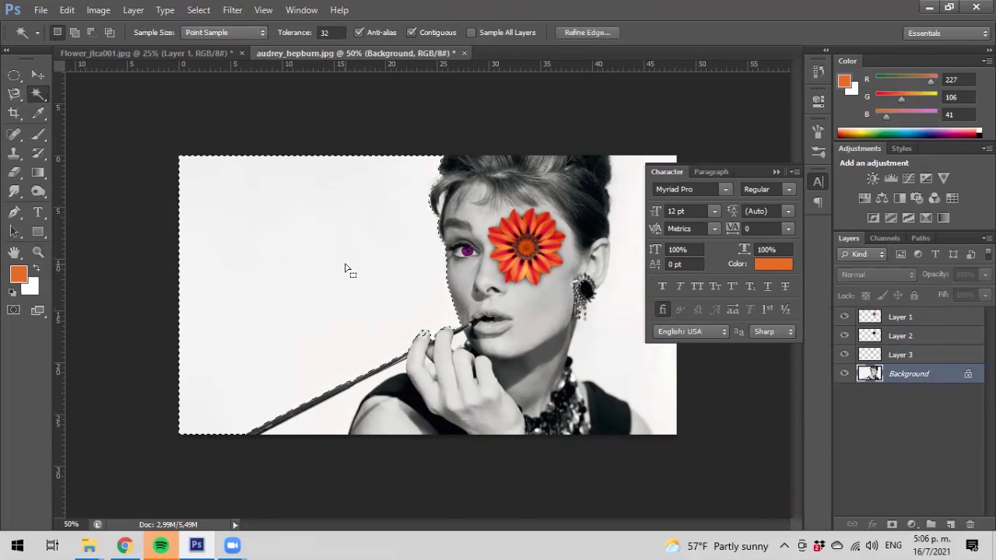
key(shift)
shift+click(336, 419)
shift+click(458, 344)
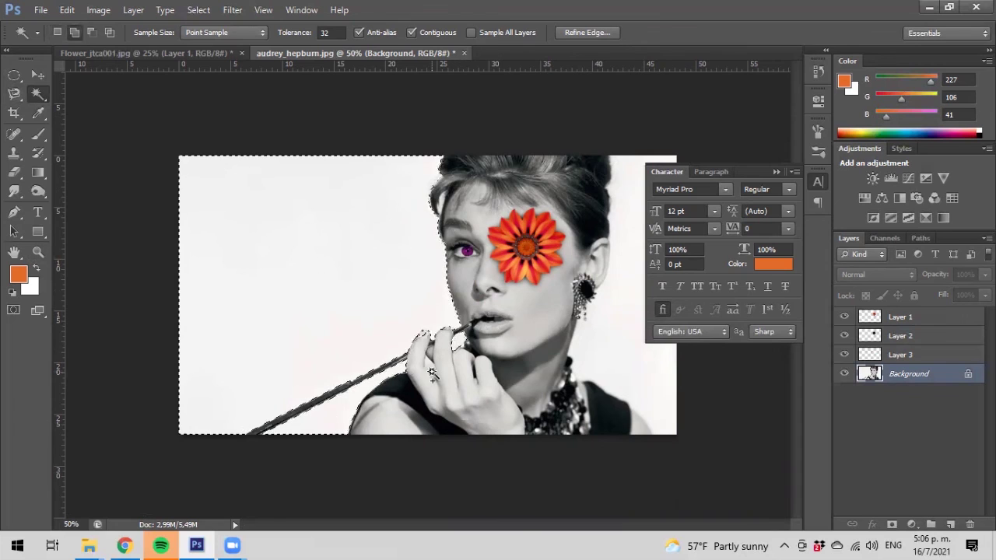
shift+click(620, 353)
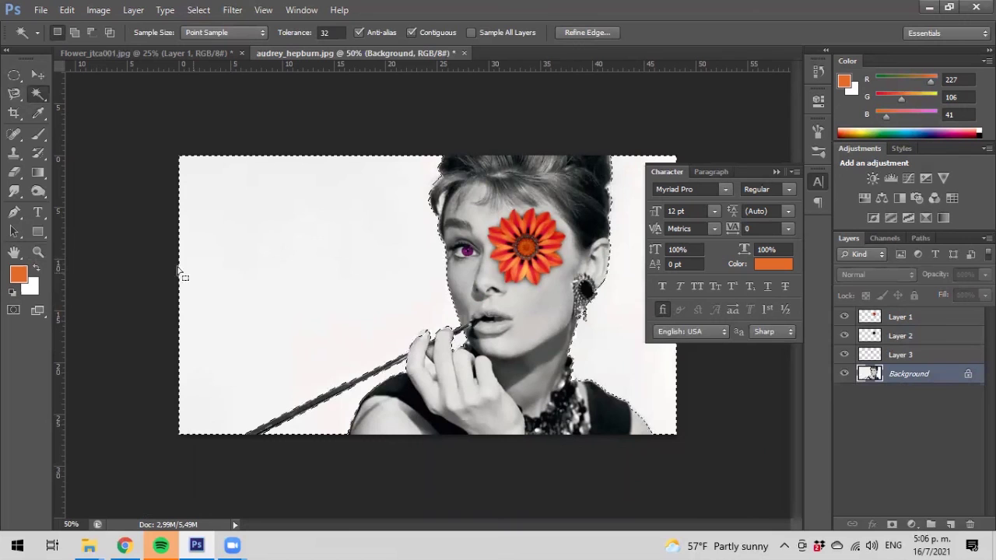
Step: Check the selection edge along the cigarette holder and copy the selected backdrop to a new layer
click(38, 251)
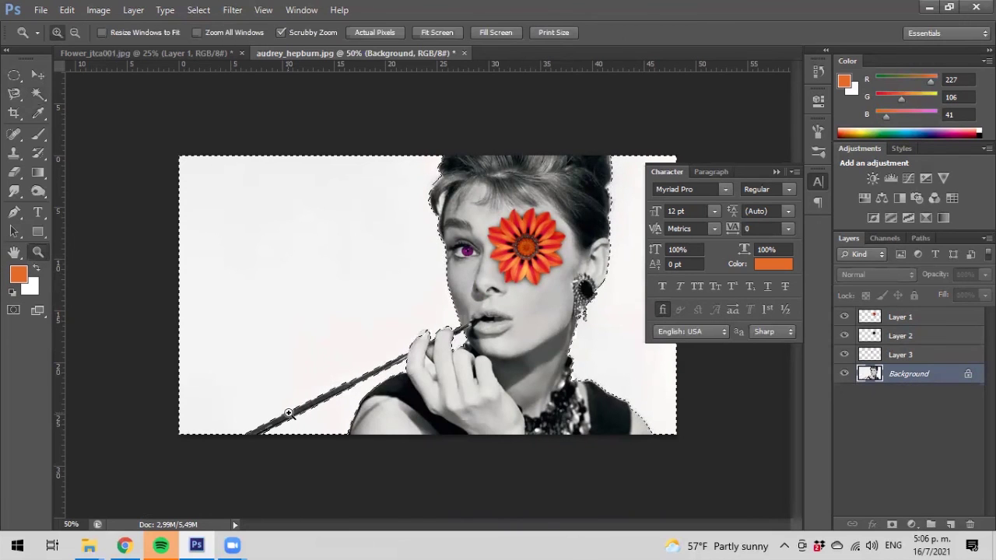
click(291, 411)
click(291, 412)
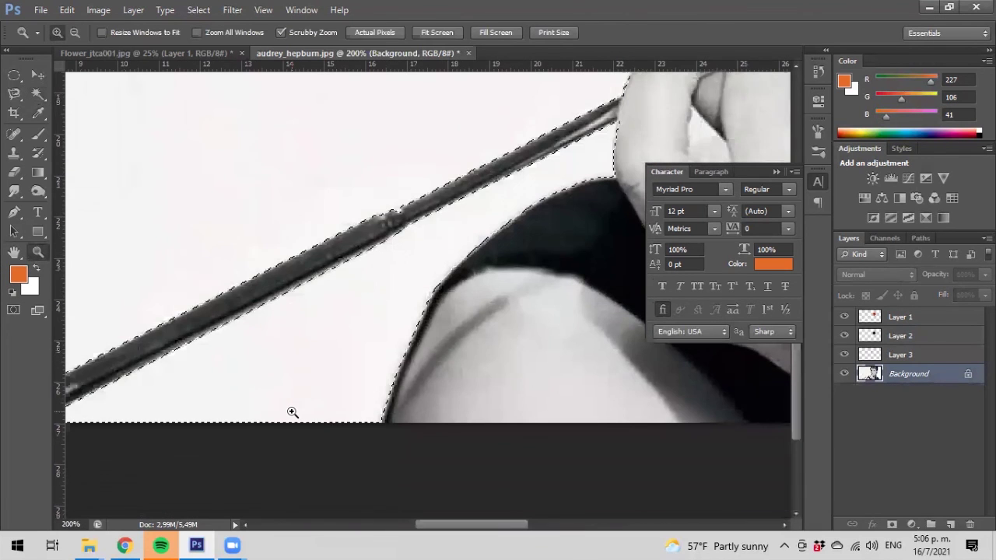
scroll(291, 412, up, 2)
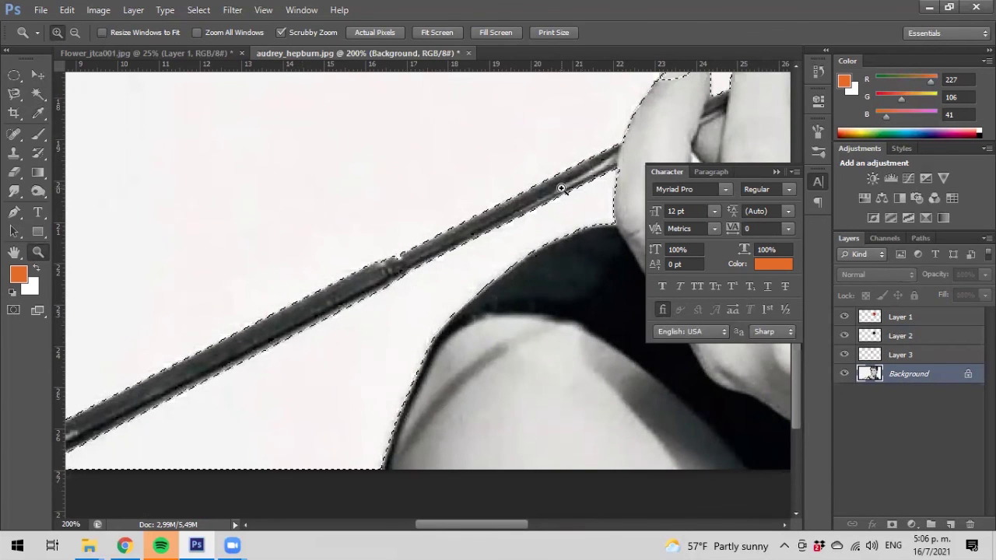
scroll(562, 189, up, 5)
scroll(562, 189, down, 2)
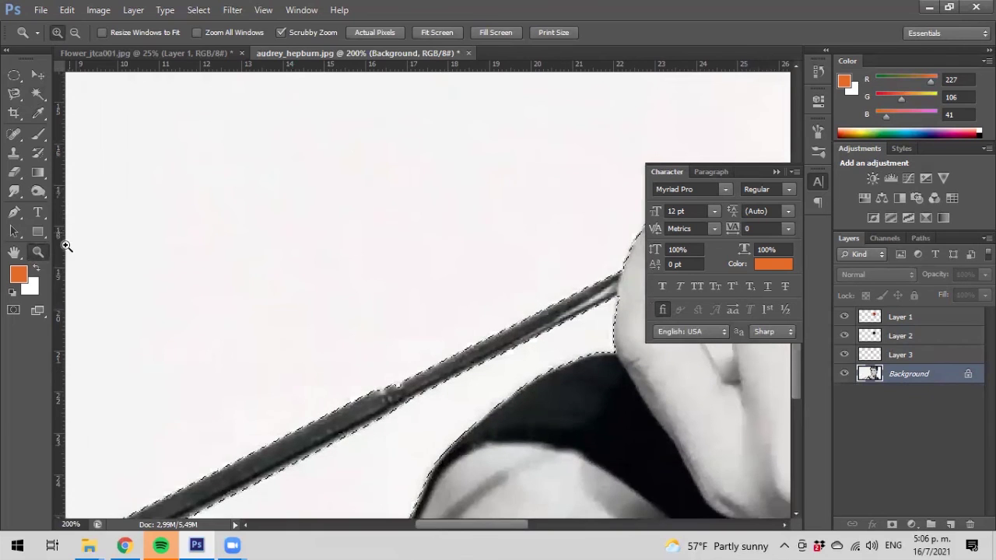
alt+click(284, 214)
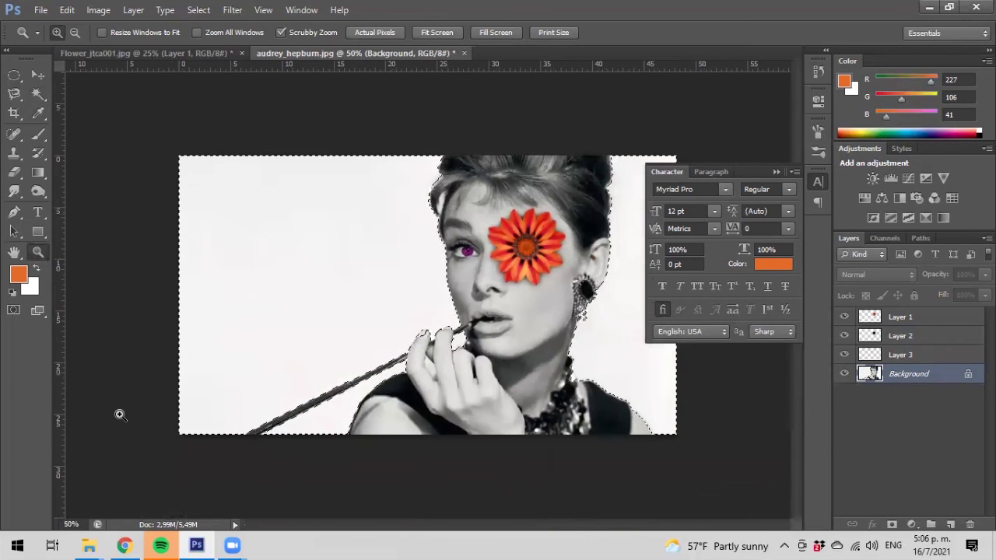
key(ctrl+j)
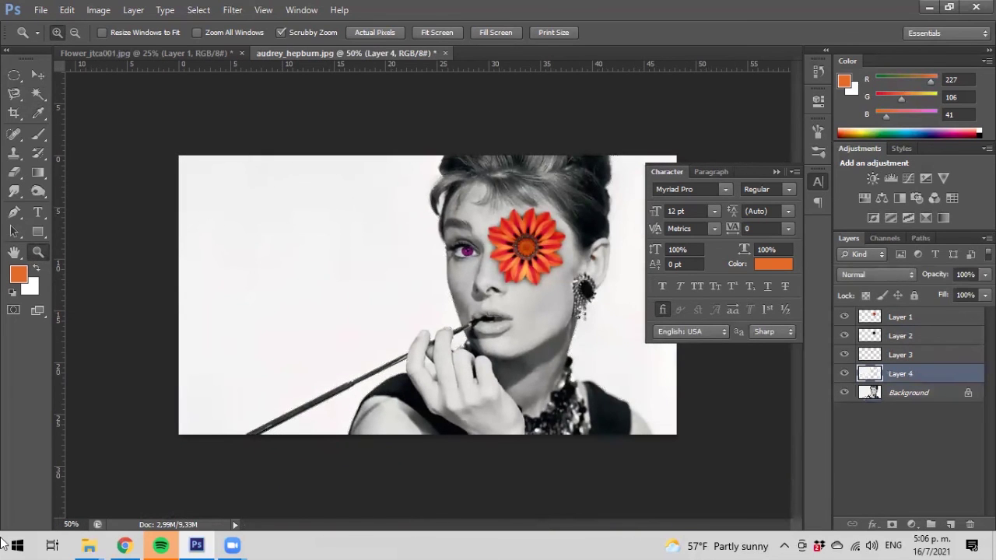
Step: Switch to the photoshop folder in File Explorer and open abstract-geometric-shapes-funky-stile-1275318 in Adobe Photoshop CS6
click(89, 545)
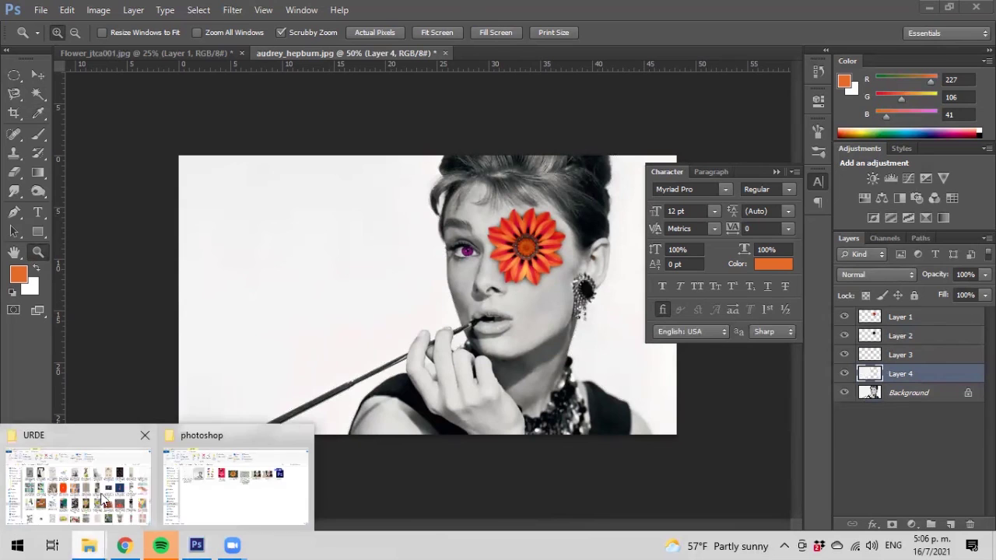
click(261, 496)
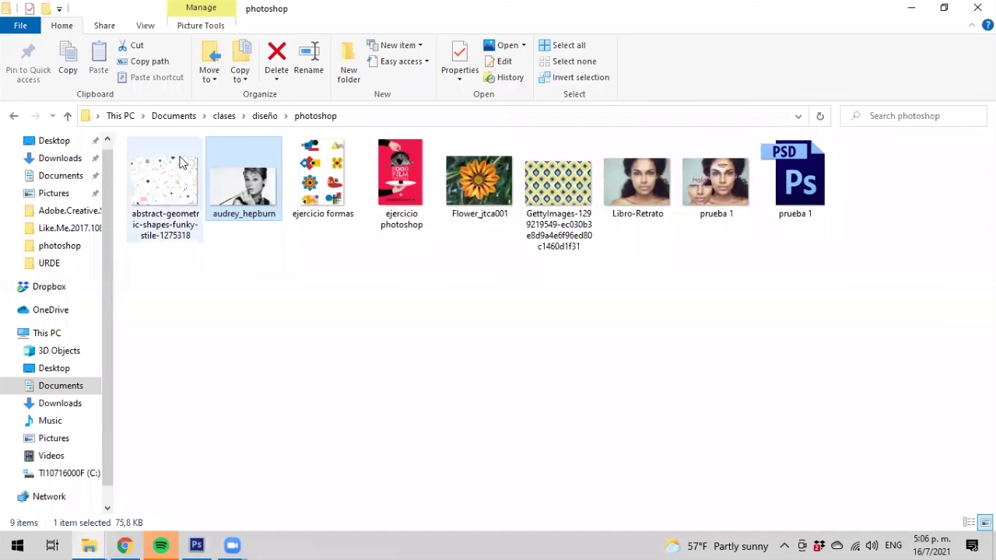
click(164, 175)
right_click(161, 172)
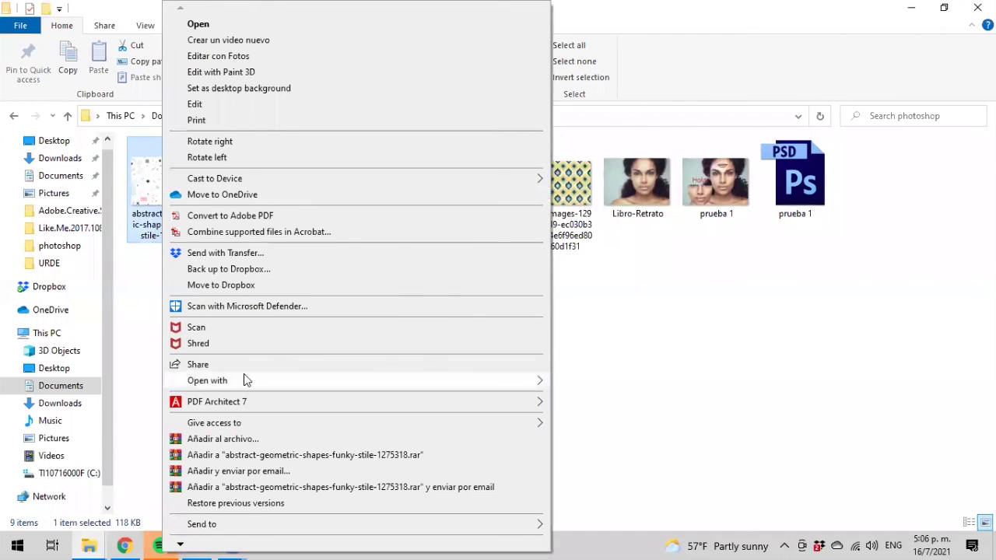
mouse_move(281, 385)
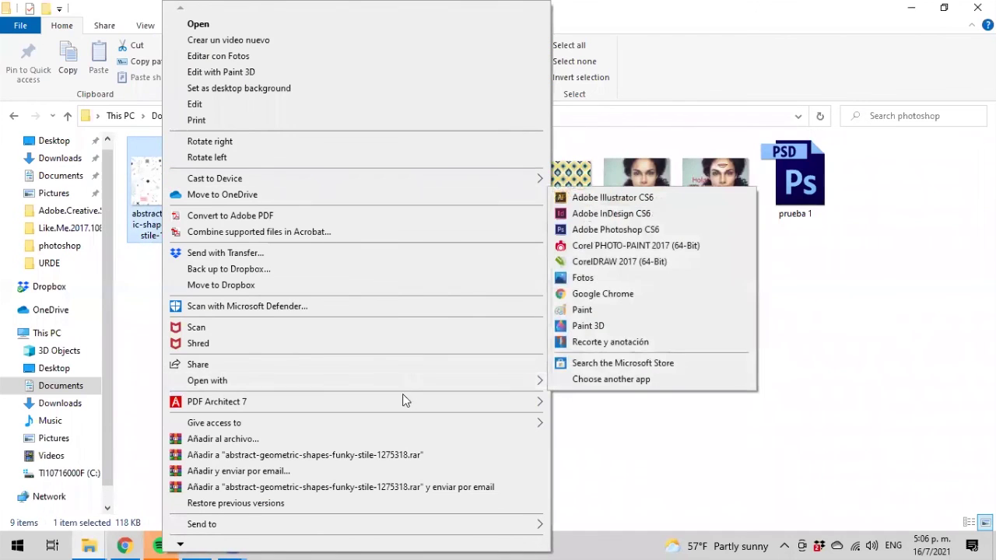
click(614, 230)
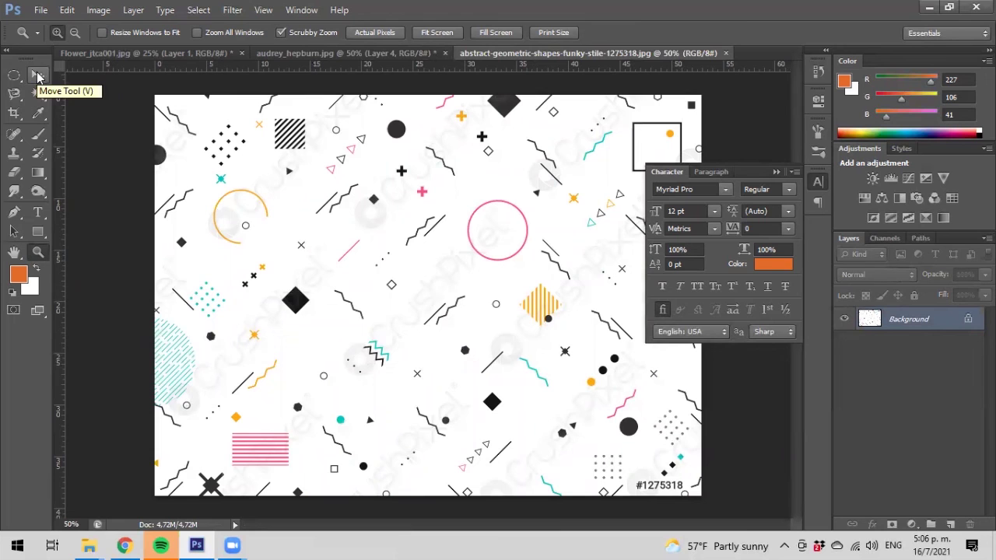
Step: Open Levels for the geometric pattern image and set the white point by sampling the grey watermark beside the small dark diamond
click(389, 205)
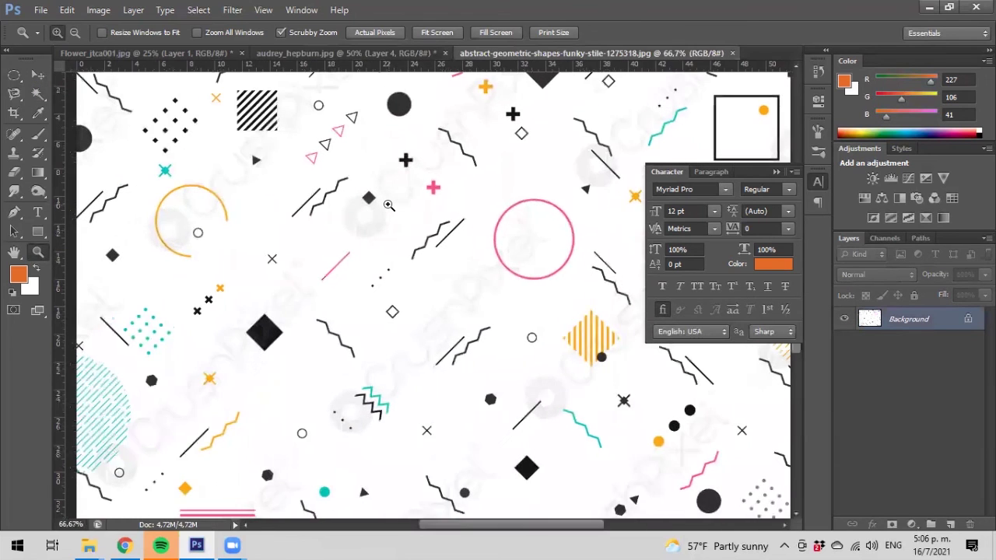
click(389, 205)
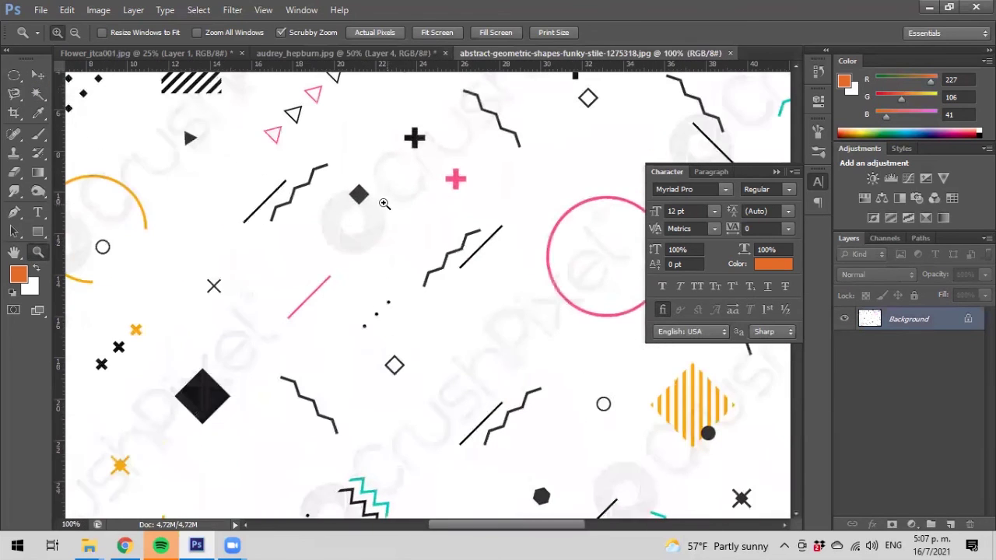
click(91, 14)
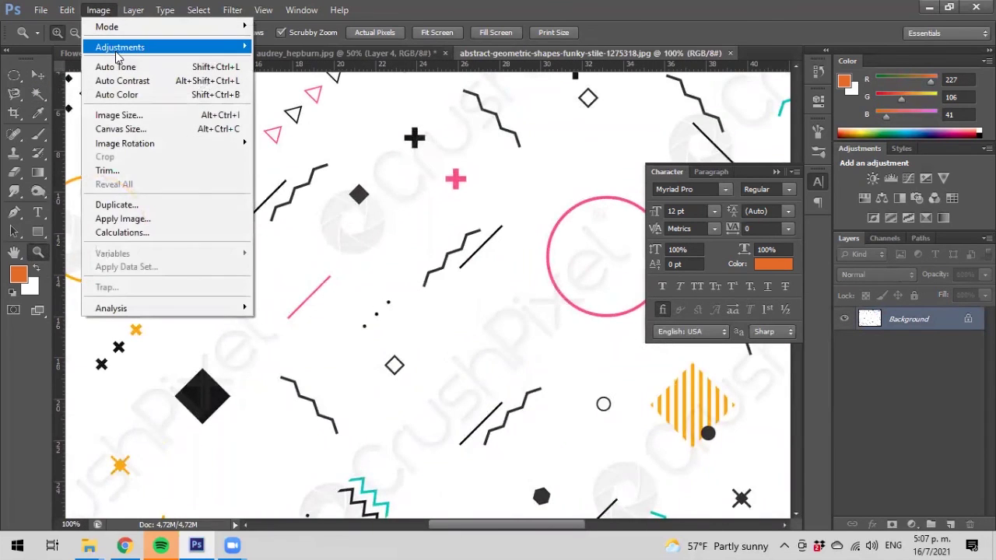
mouse_move(142, 48)
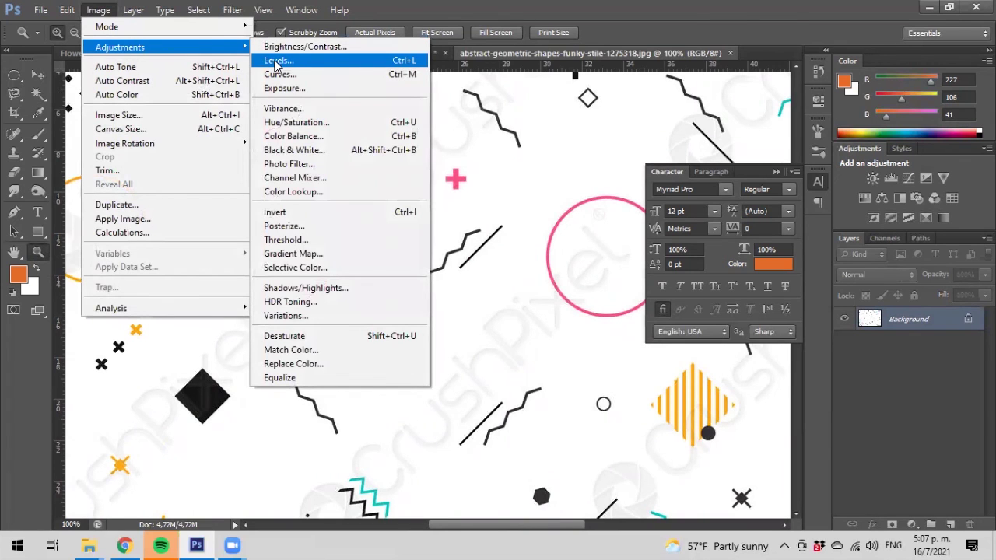
click(274, 62)
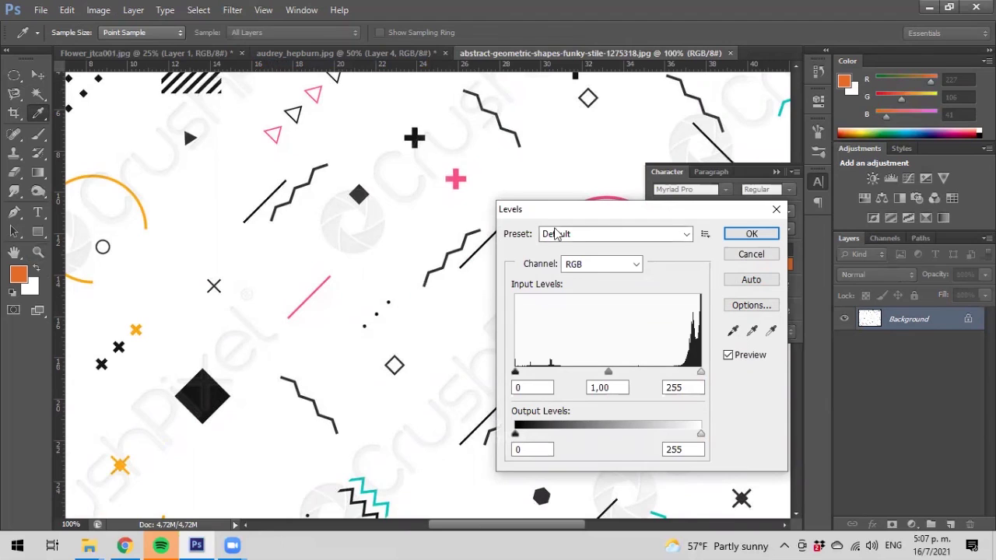
click(771, 331)
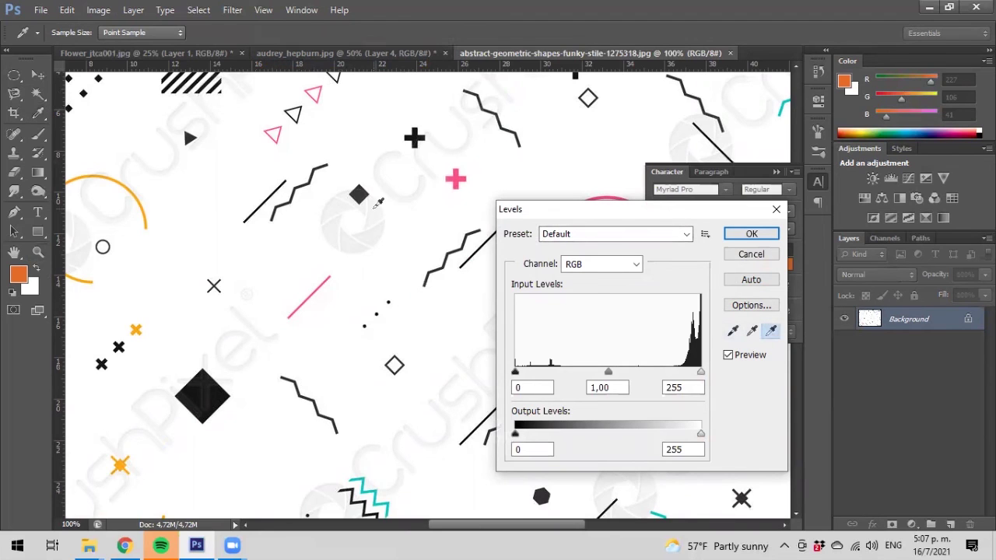
click(340, 203)
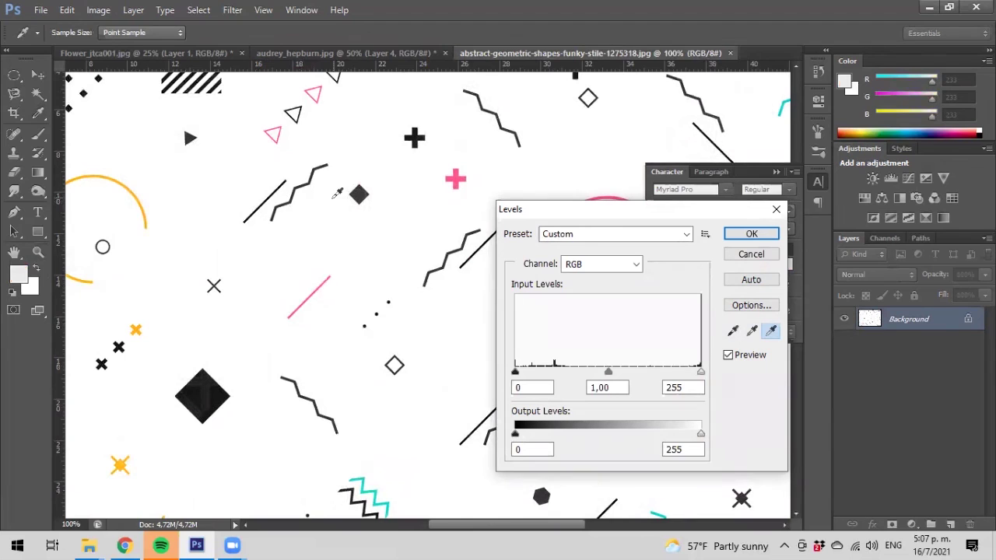
Step: Set the Levels black point by sampling the large black diamond and apply the adjustment
click(731, 332)
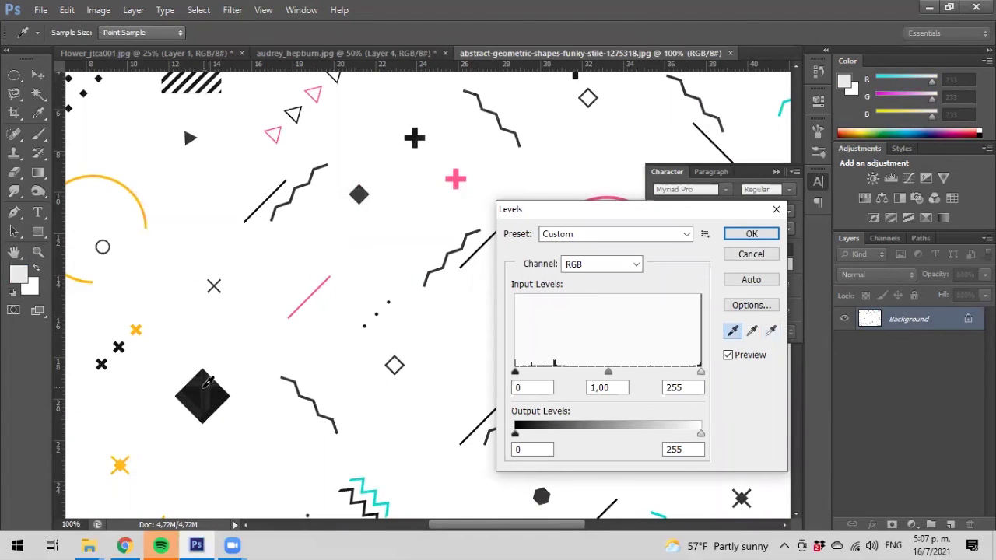
click(206, 382)
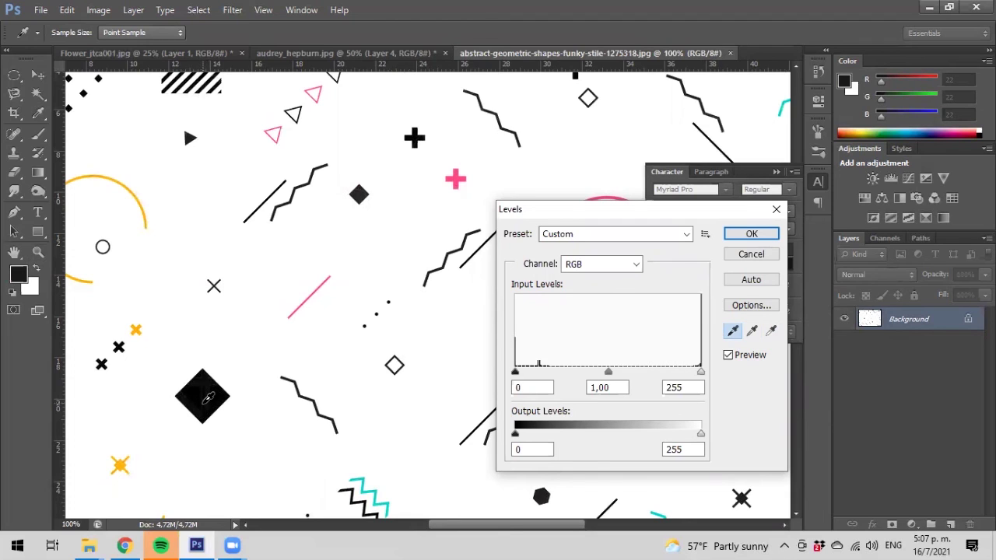
click(202, 381)
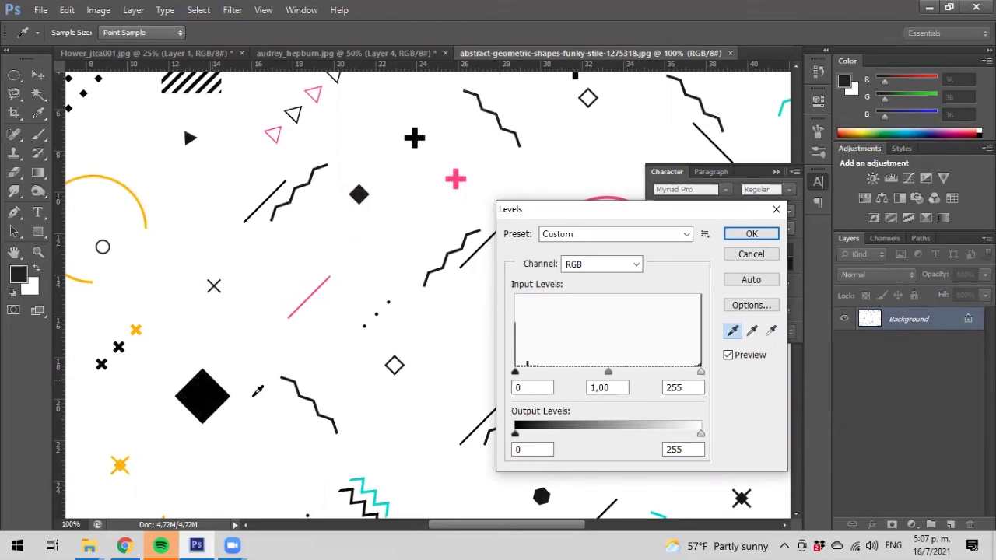
click(751, 233)
Step: Copy the cleaned pattern image into audrey_hepburn as a new layer above Layer 4, covering the whole picture
key(z)
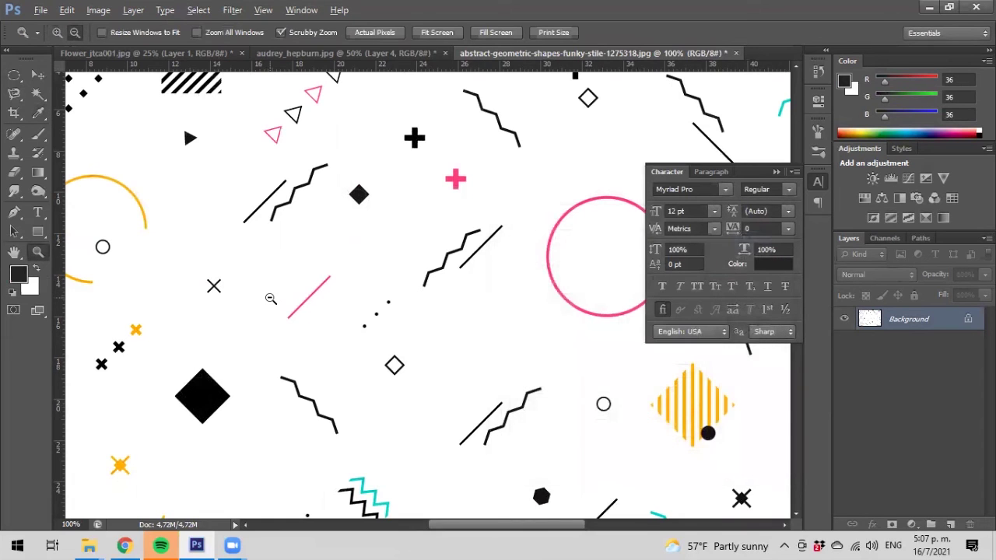
alt+click(269, 299)
alt+click(270, 299)
alt+click(270, 299)
click(37, 74)
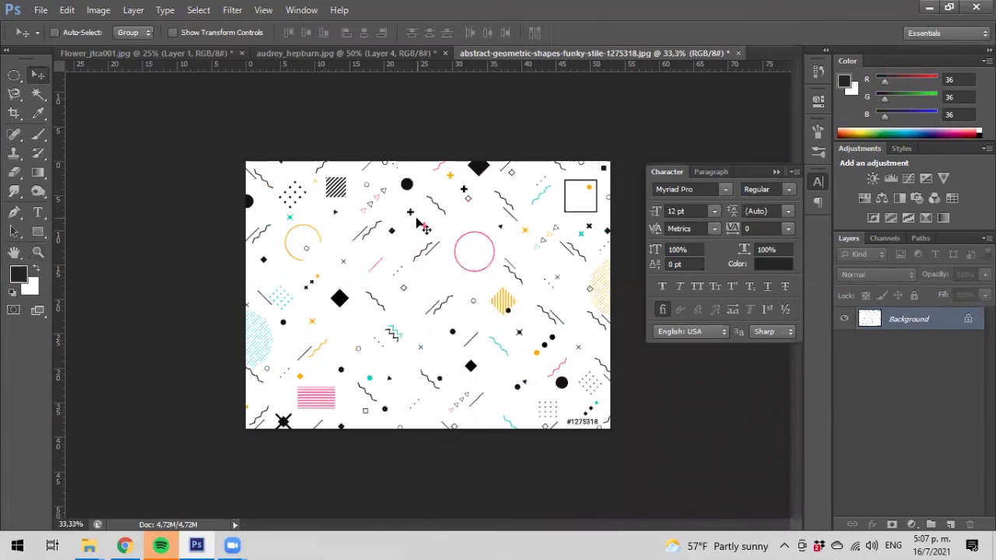
mouse_move(451, 206)
mouse_down()
mouse_move(356, 56)
mouse_move(382, 225)
mouse_move(372, 246)
mouse_move(418, 215)
mouse_move(463, 211)
mouse_up()
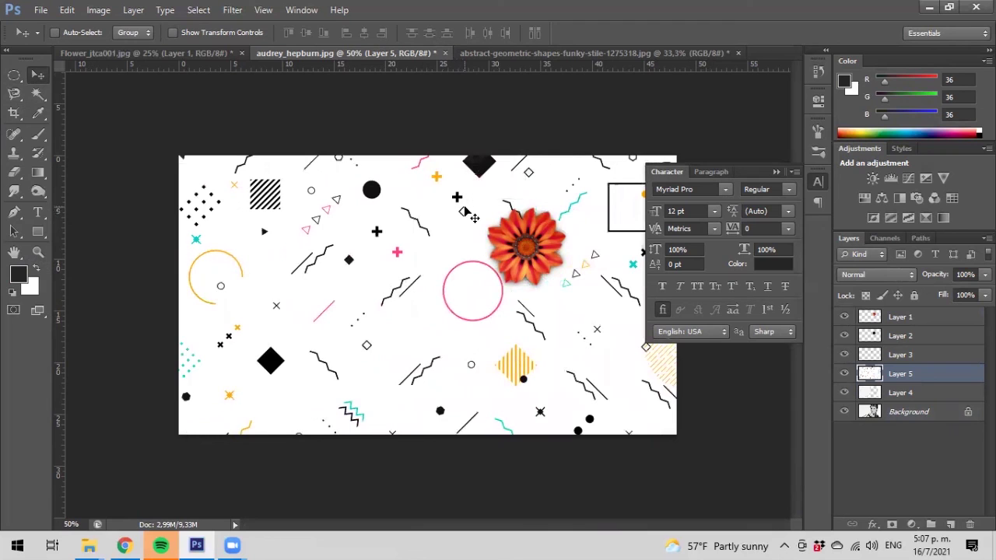
Step: Load the outline of the Layer 4 backdrop, copy that part of the pattern to a new layer, and hide Layer 5
ctrl+click(869, 393)
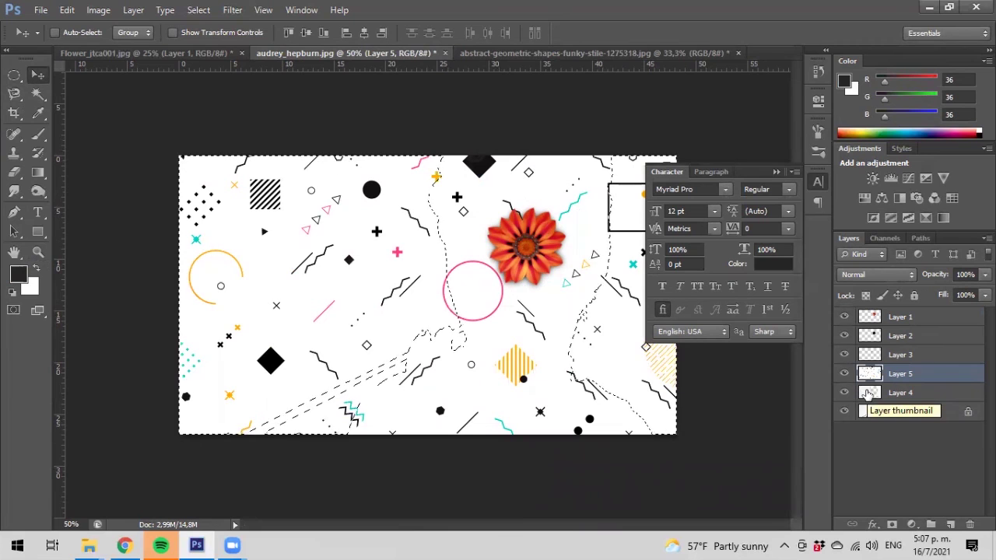
key(ctrl+j)
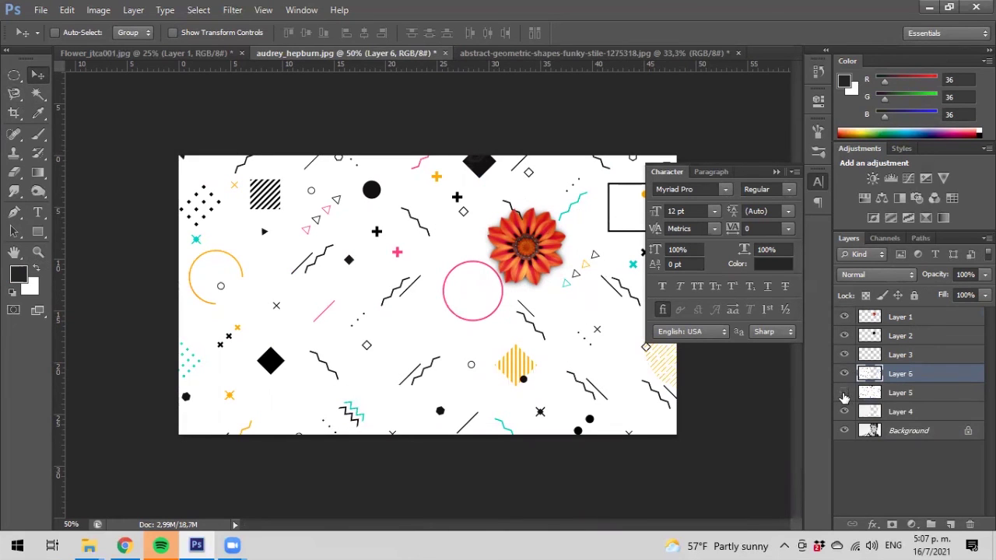
click(844, 392)
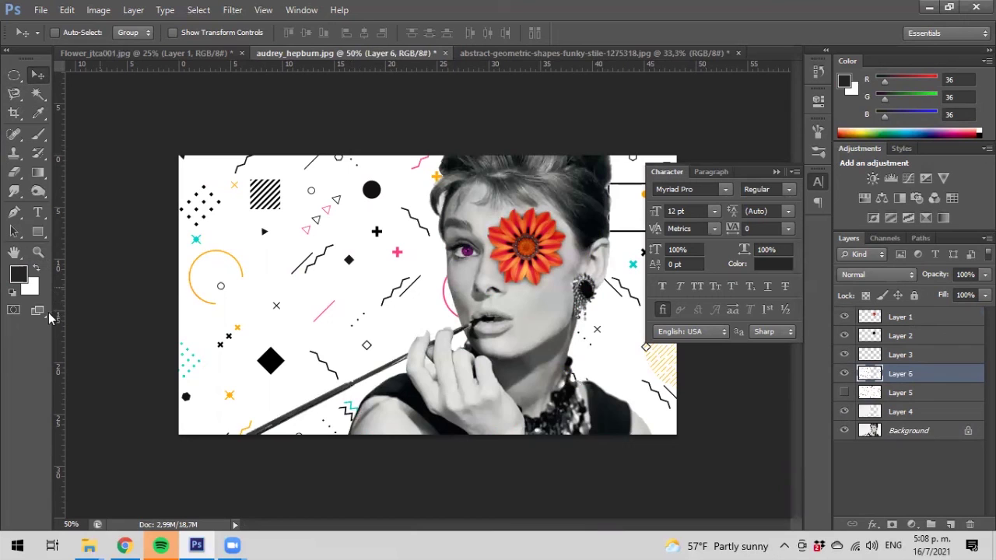
Step: Add the text "Audrey" on the patterned backdrop to the left of the woman's face
click(38, 251)
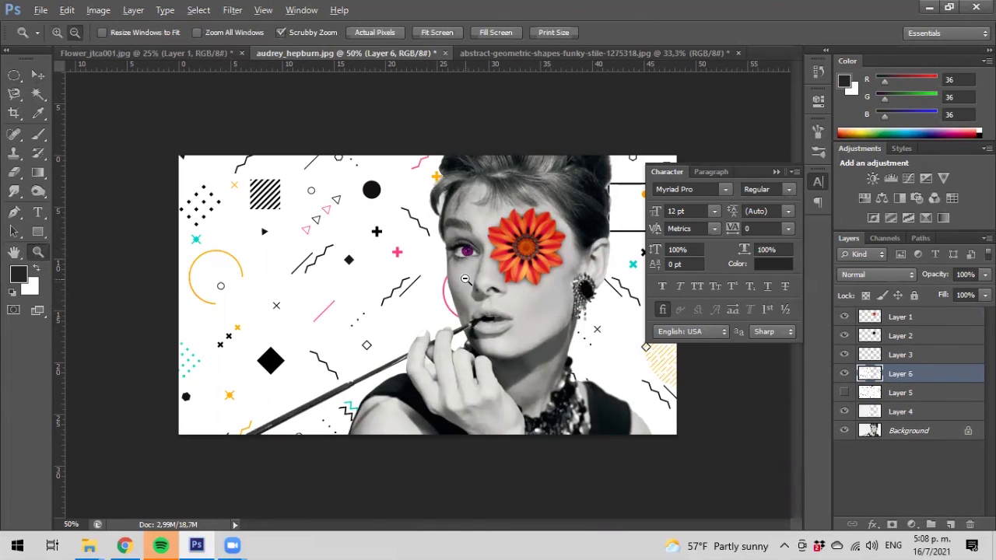
alt+click(464, 278)
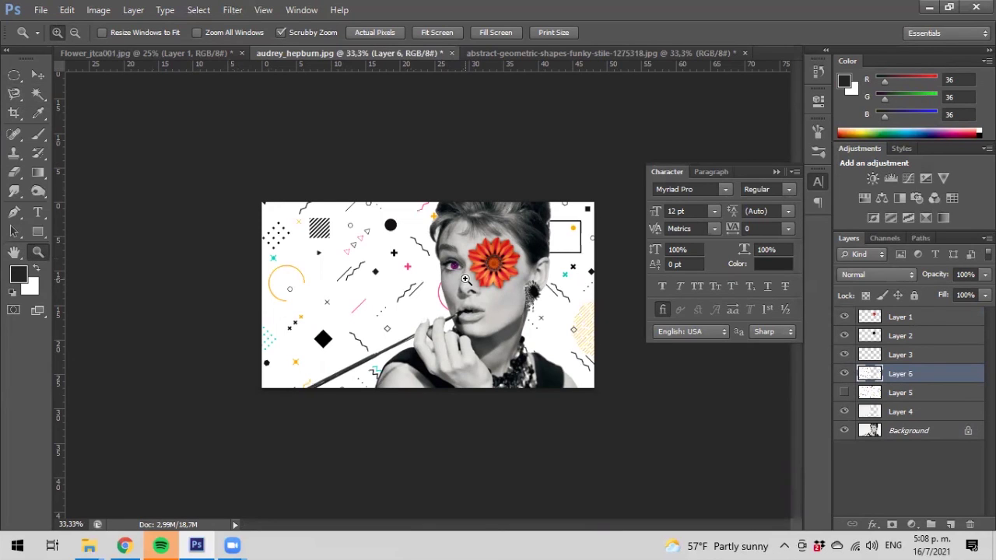
click(39, 211)
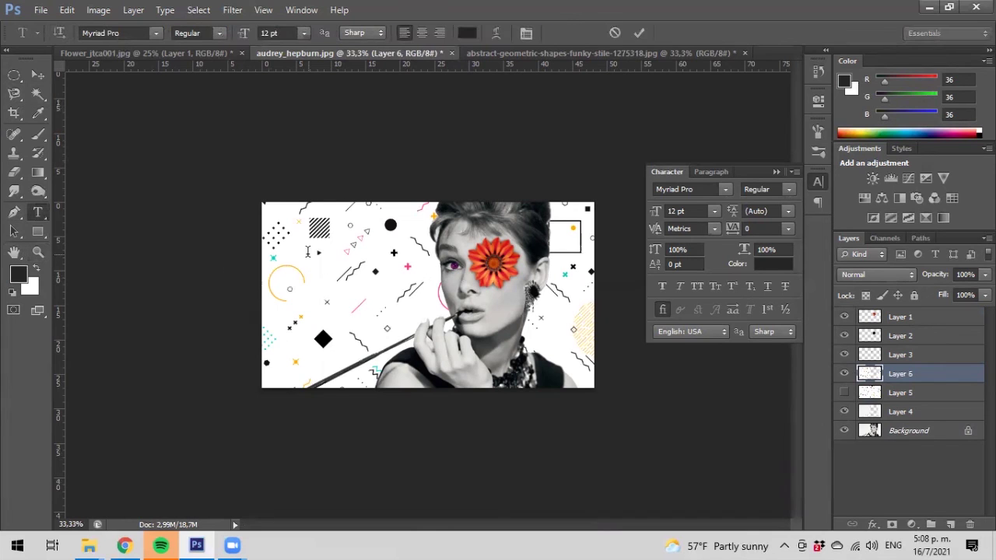
click(308, 252)
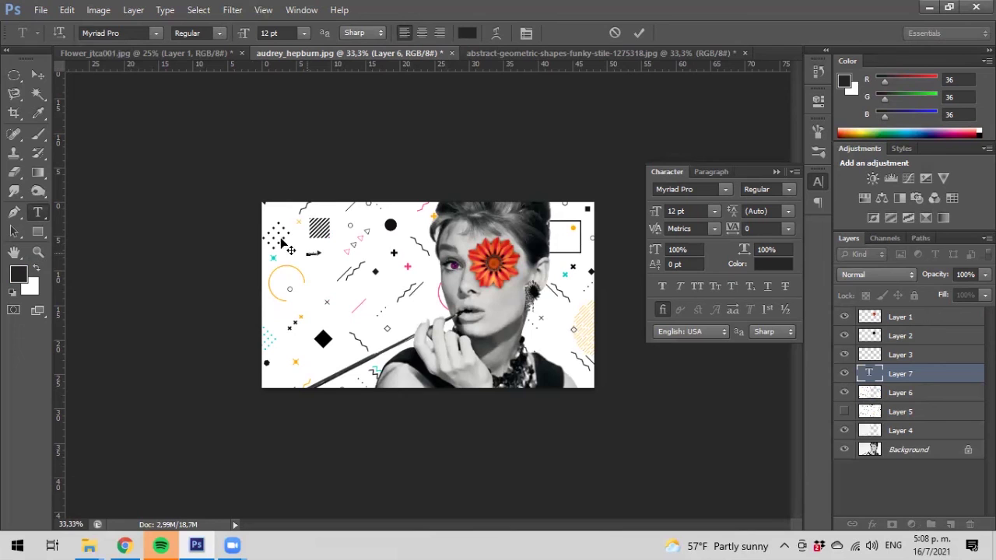
click(35, 75)
Step: Scale the Audrey text up to about 178 pt and place it on the pattern beside the woman's face
key(ctrl+t)
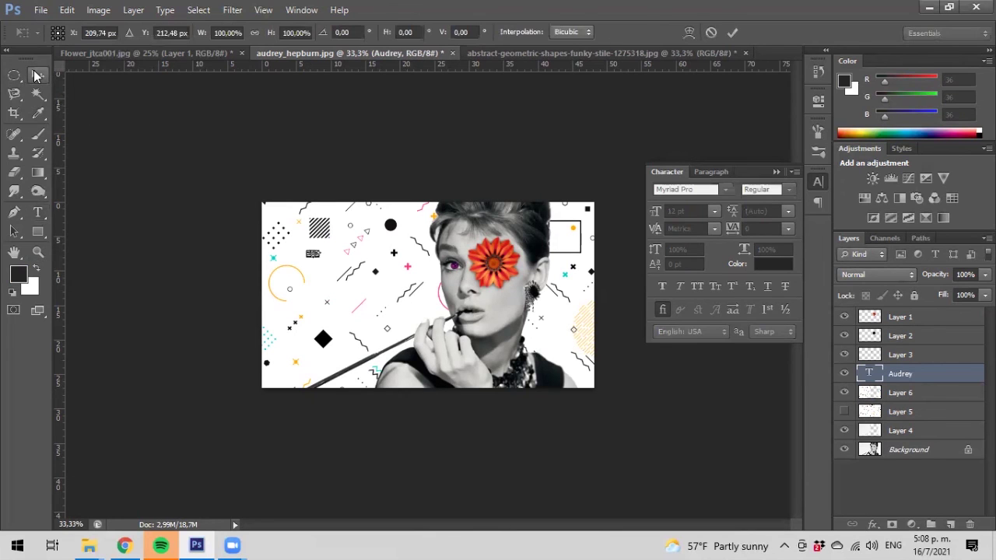
drag(315, 254, 414, 354)
drag(389, 287, 365, 302)
key(Return)
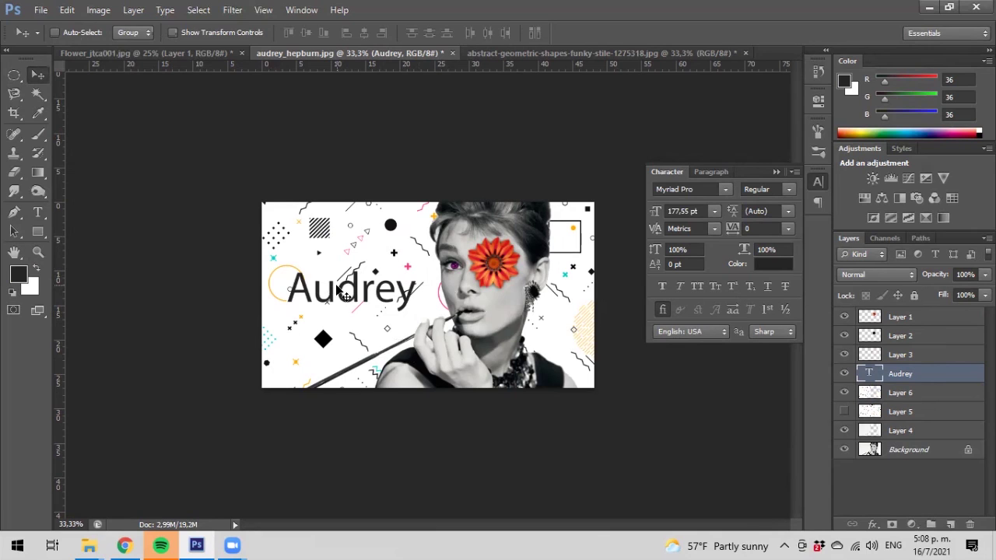
Step: Load the Audrey text's outline as a selection and add a new empty layer directly above Layer 6
ctrl+click(866, 376)
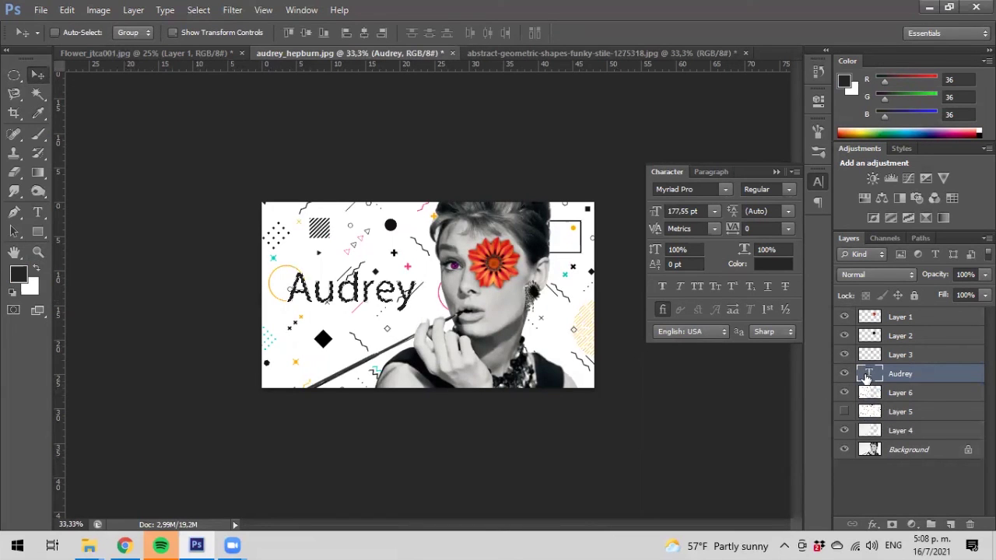
click(37, 252)
key(ctrl+d)
click(358, 296)
click(358, 296)
click(358, 295)
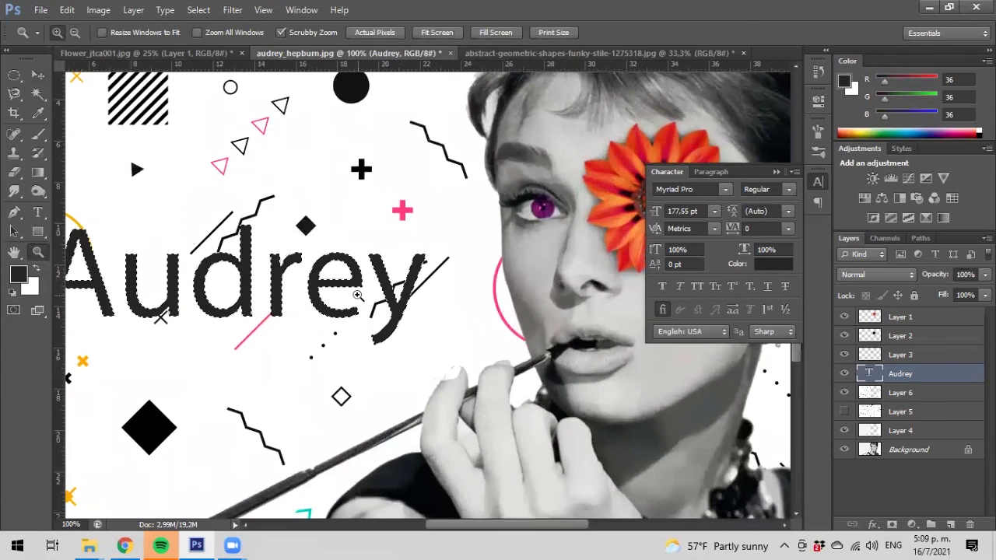
click(914, 395)
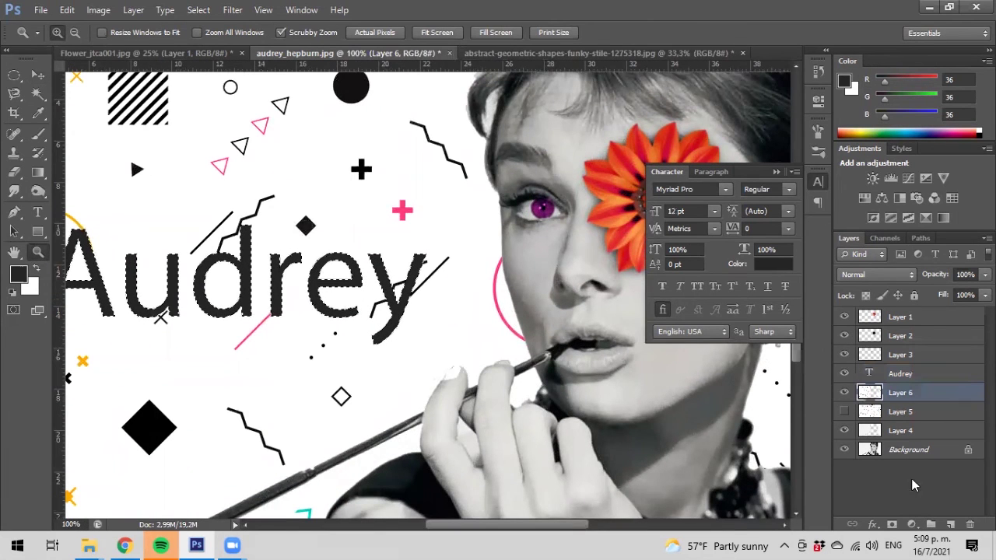
click(949, 526)
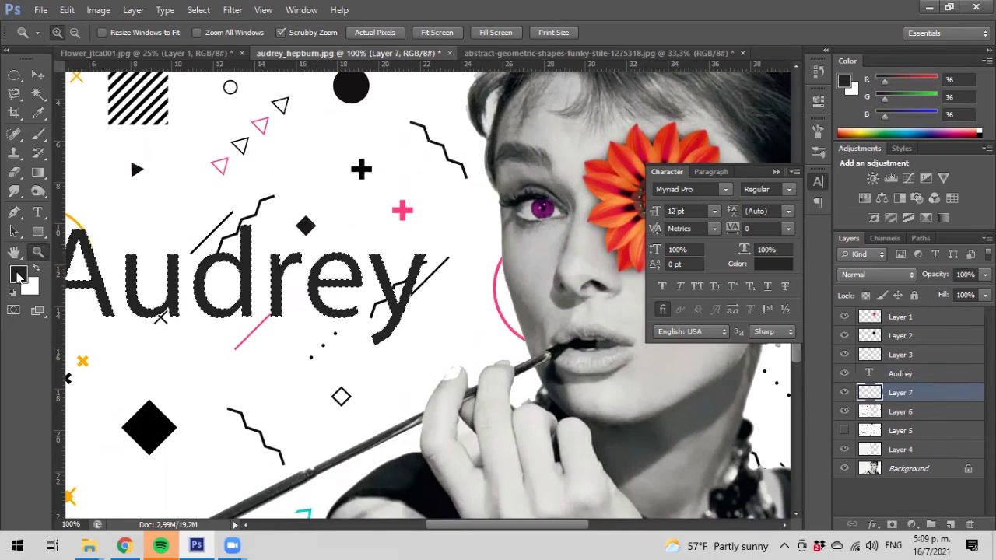
Step: Fill the letter-shaped selection on Layer 7 with the magenta-to-orange gradient
click(19, 274)
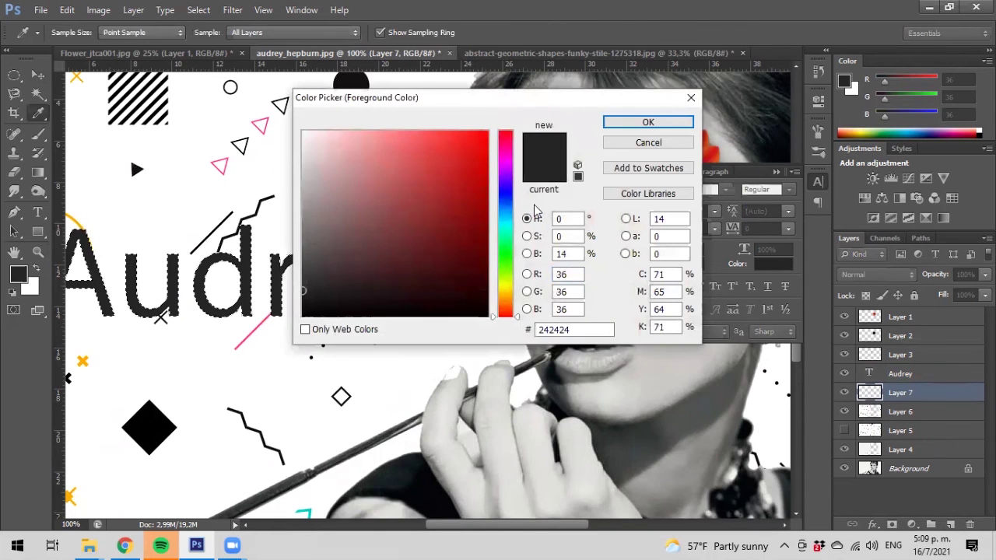
click(647, 143)
key(z)
click(38, 172)
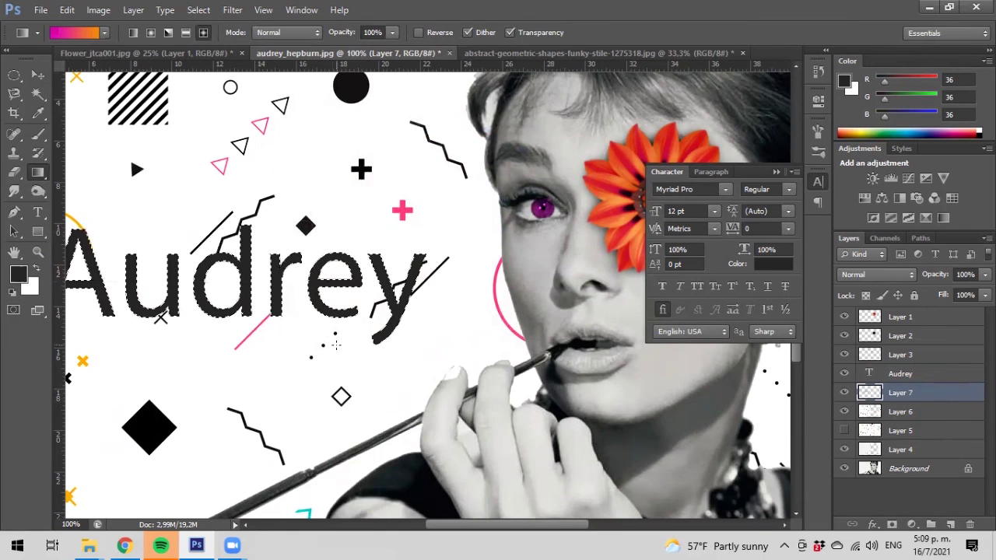
Step: Nudge the gradient-filled letters down and to the right behind the Audrey text as a coloured shadow, and deselect them
click(36, 75)
key(Down)
key(Down)
key(Down)
key(Down)
key(Down)
key(Down)
key(Right)
key(Right)
key(Right)
key(Right)
key(Right)
key(Right)
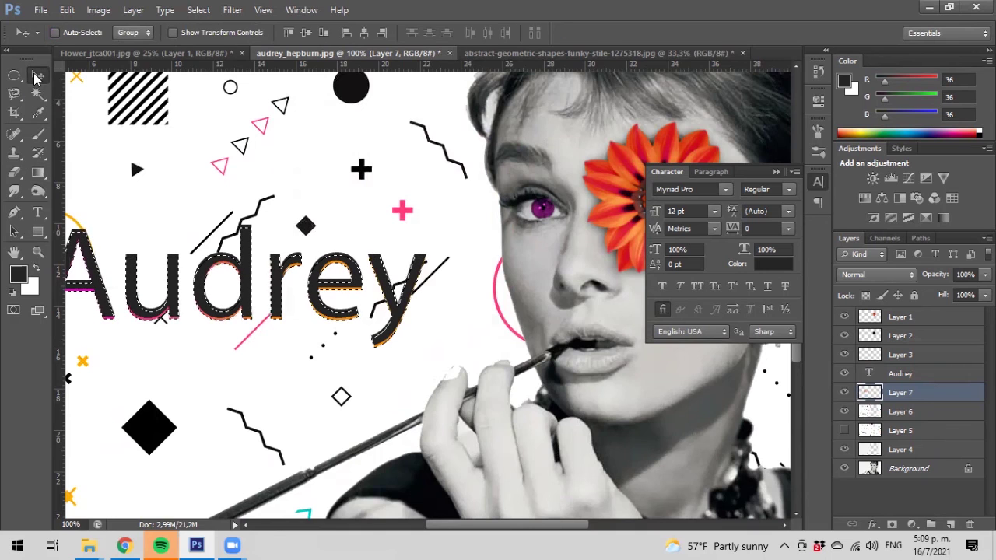
key(Right)
key(Right)
key(Right)
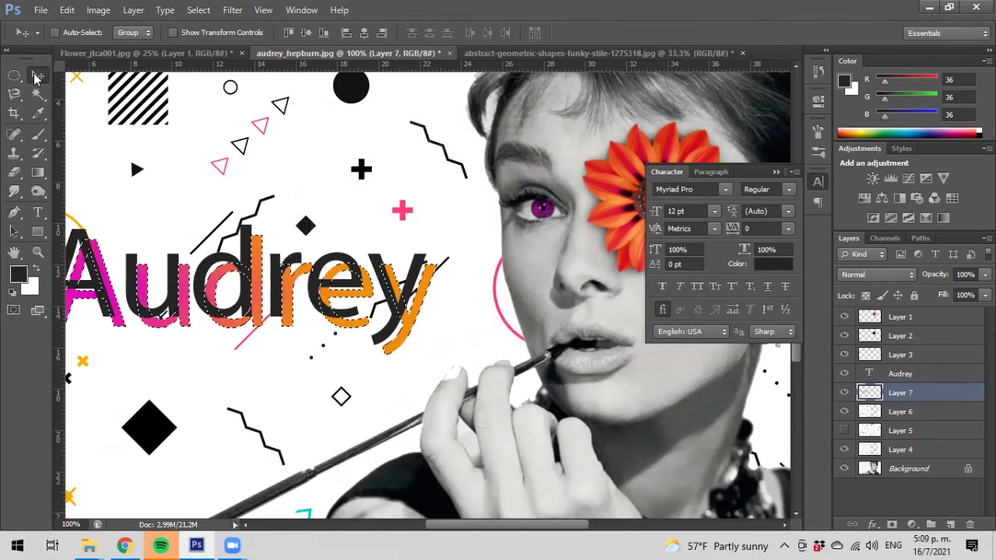
click(38, 252)
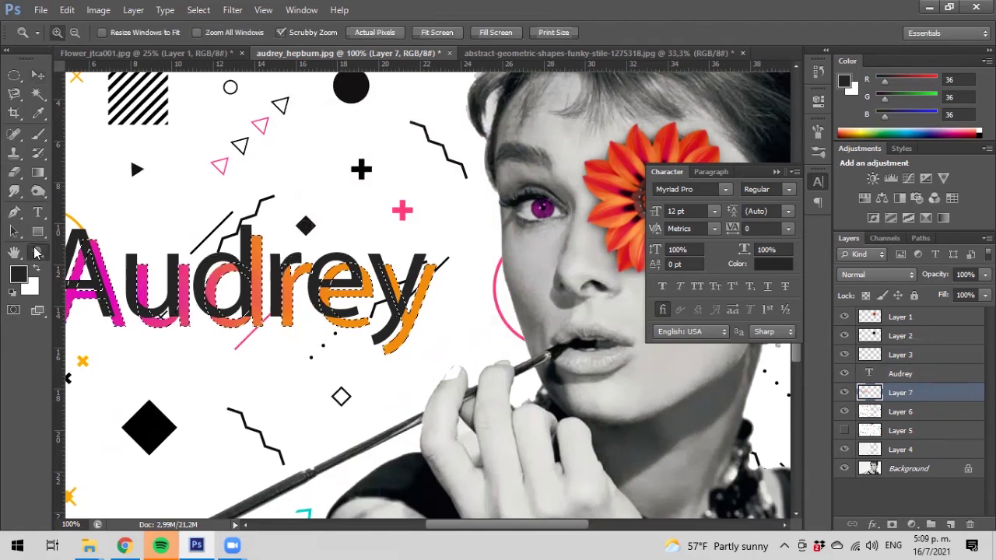
alt+click(246, 242)
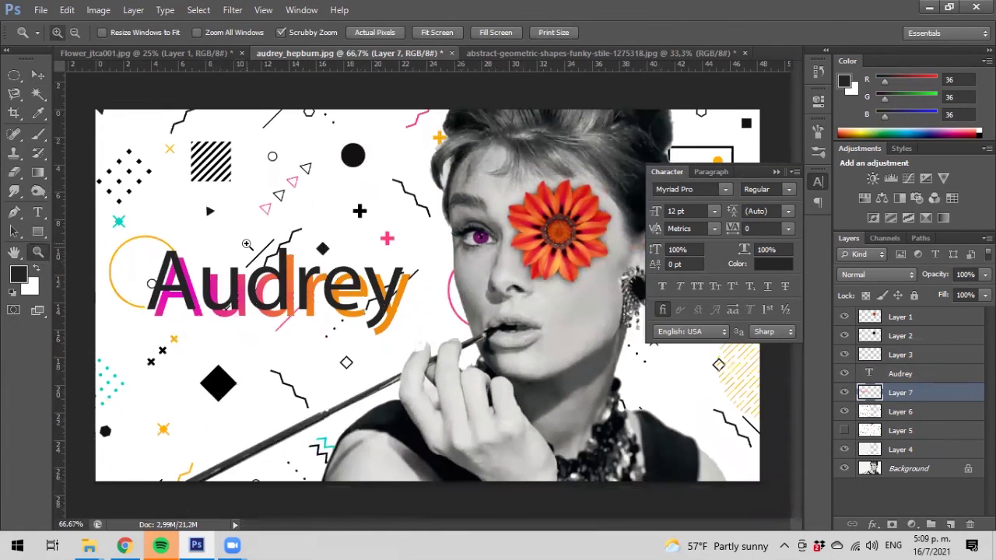
Step: Apply a Gaussian Blur with an 8.4-pixel radius to the gradient letter shadow on Layer 7
click(197, 11)
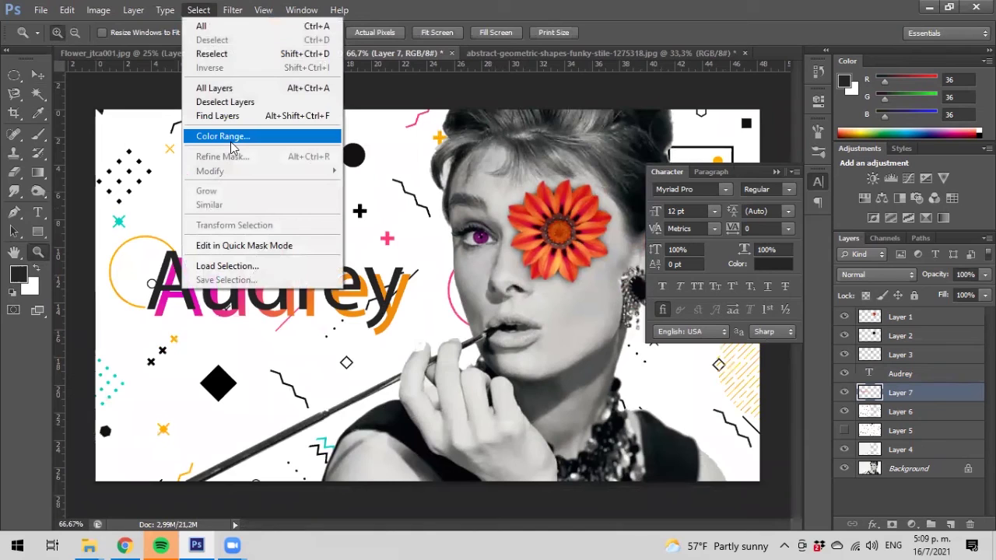
mouse_move(232, 11)
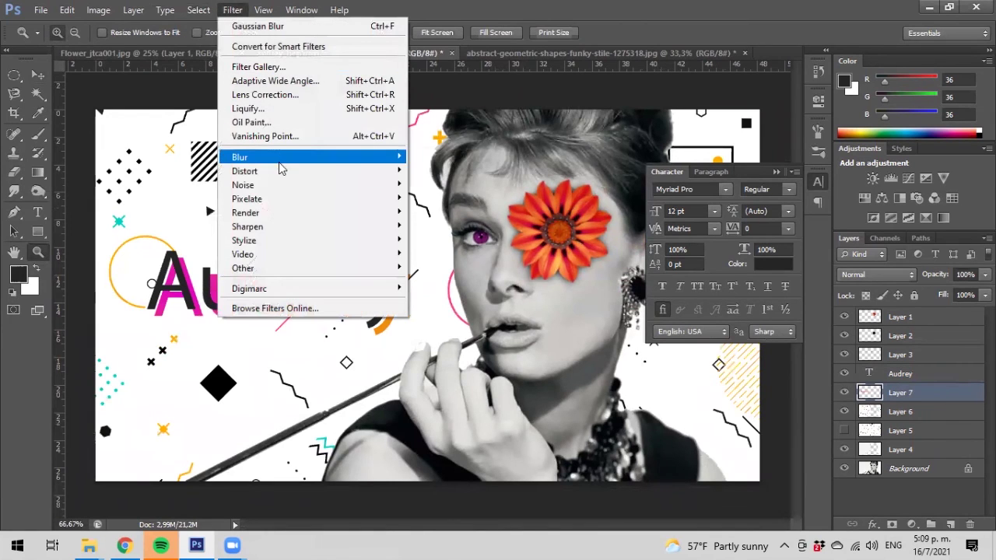
mouse_move(287, 163)
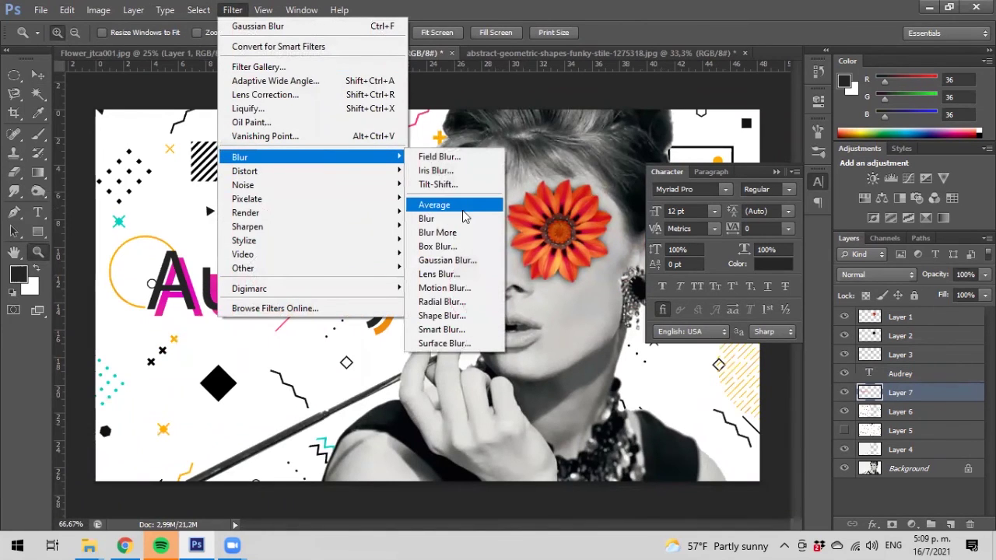
click(448, 261)
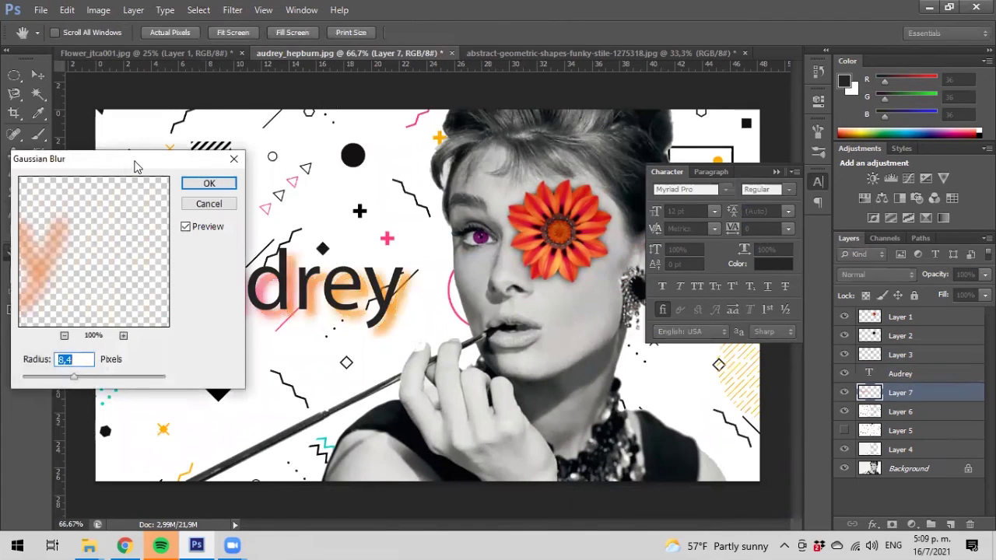
drag(135, 166, 668, 193)
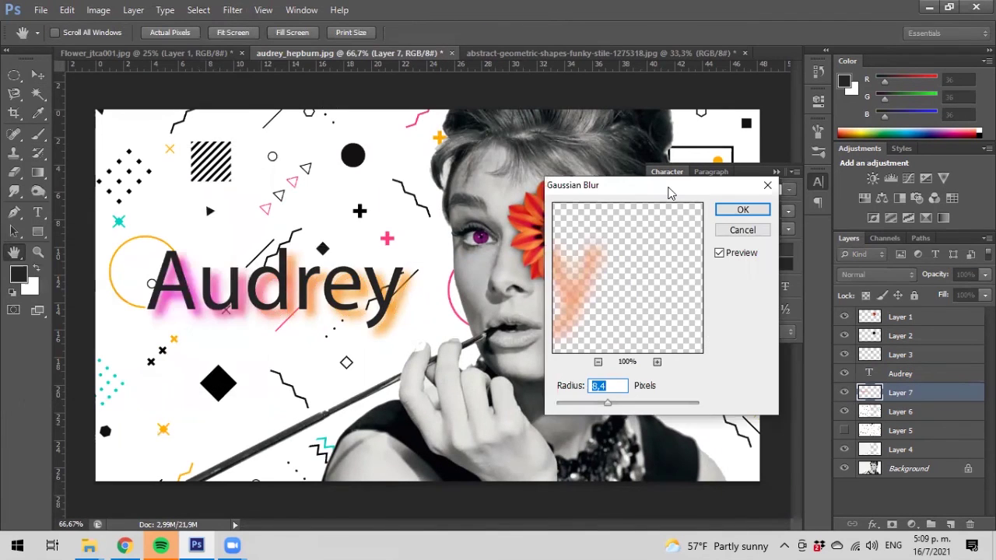
click(757, 211)
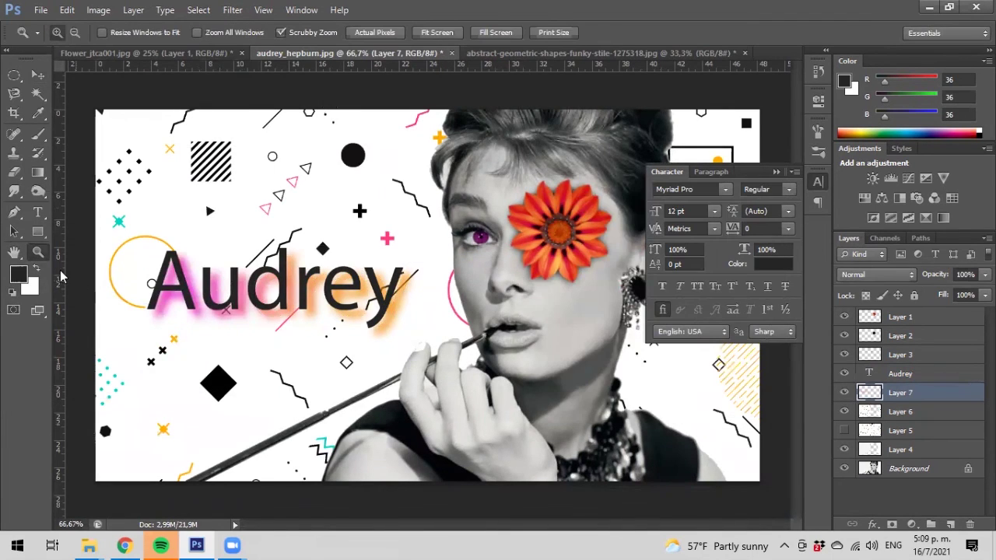
alt+click(350, 258)
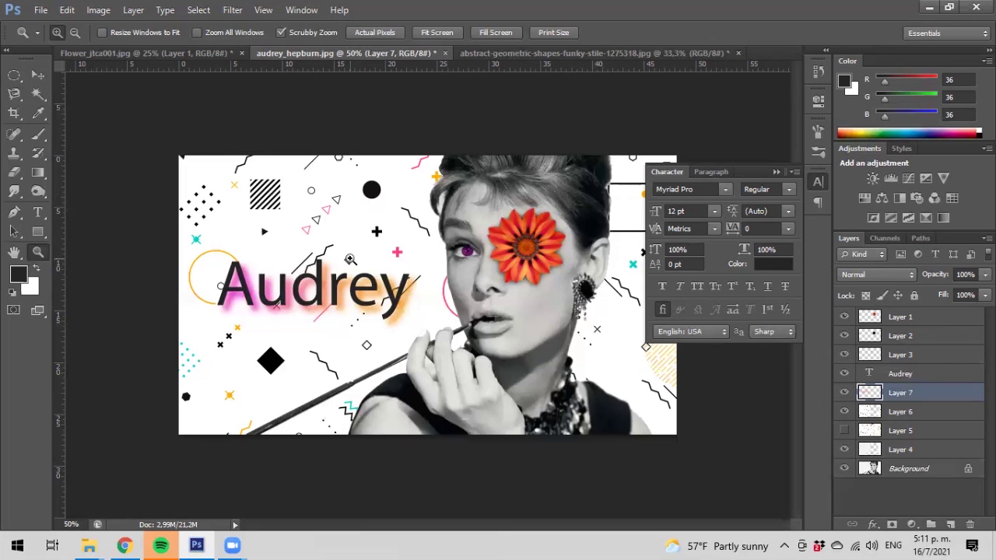
click(35, 76)
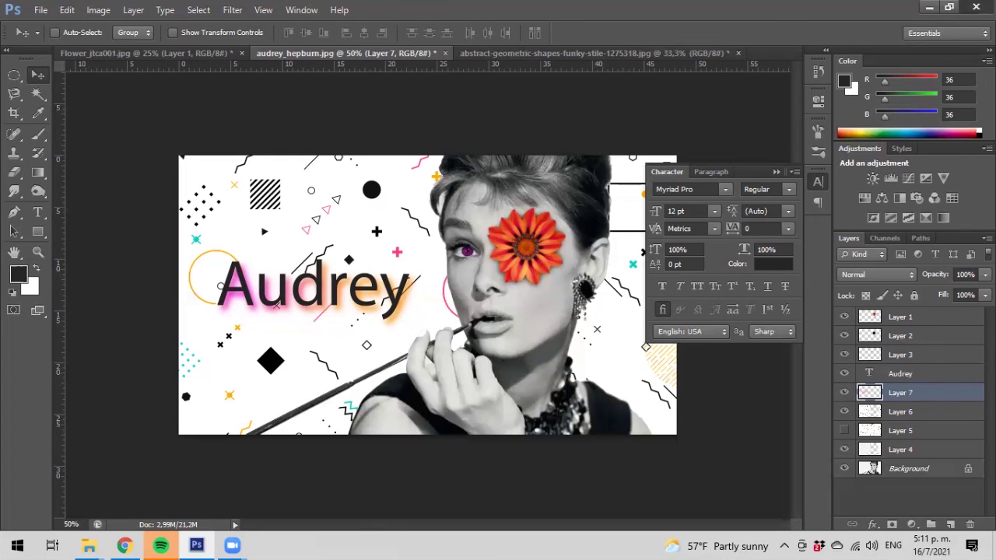
Step: Quit Photoshop and discard the unsaved changes in all open documents, including audrey_hepburn.jpg
click(976, 7)
click(535, 210)
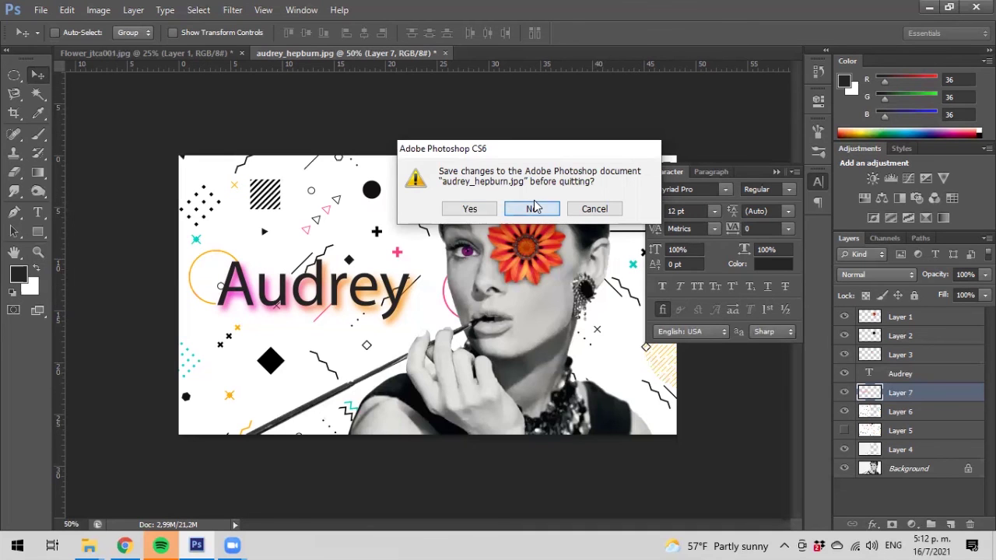
click(534, 209)
click(532, 209)
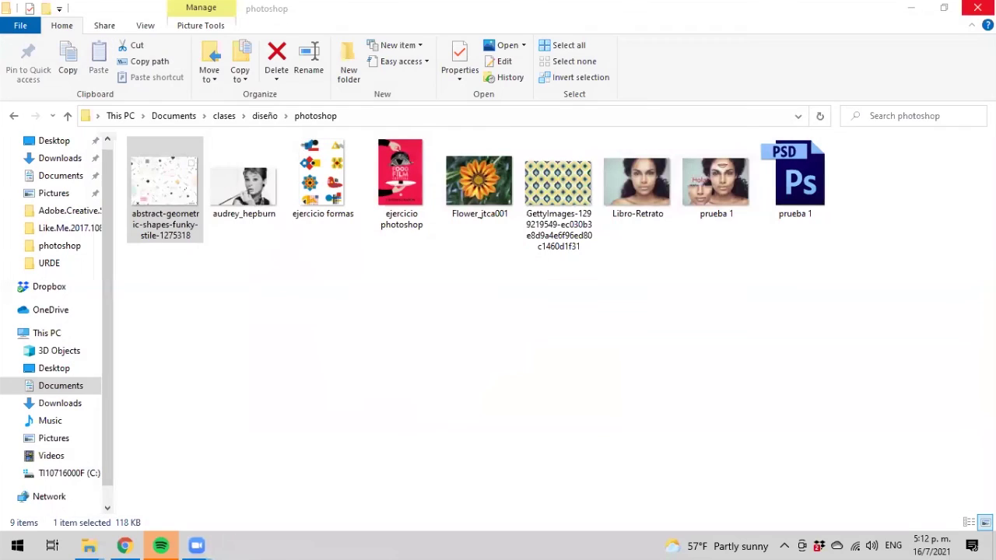
Step: Close the open File Explorer windows for the photoshop and URDE folders to return to the desktop
key(alt+Tab)
click(979, 11)
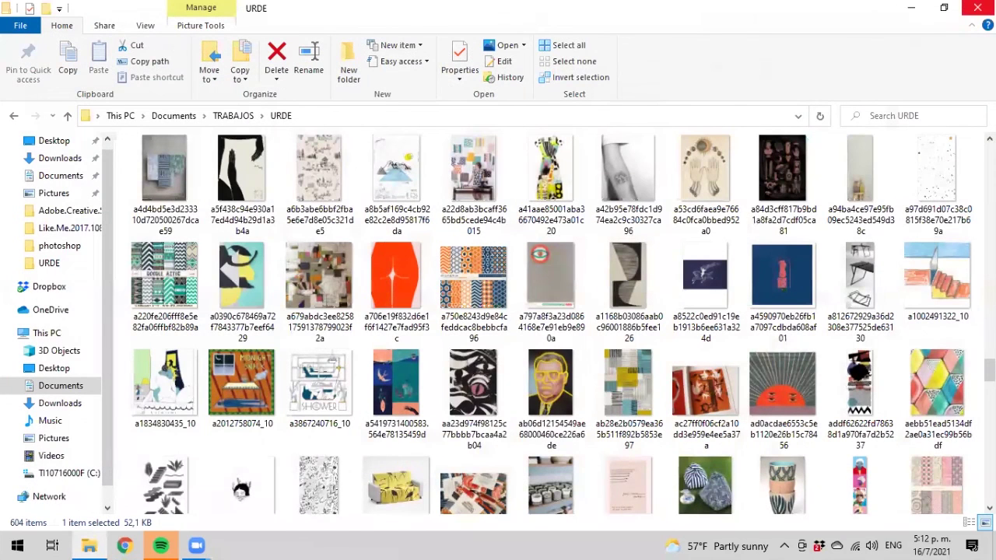
click(979, 7)
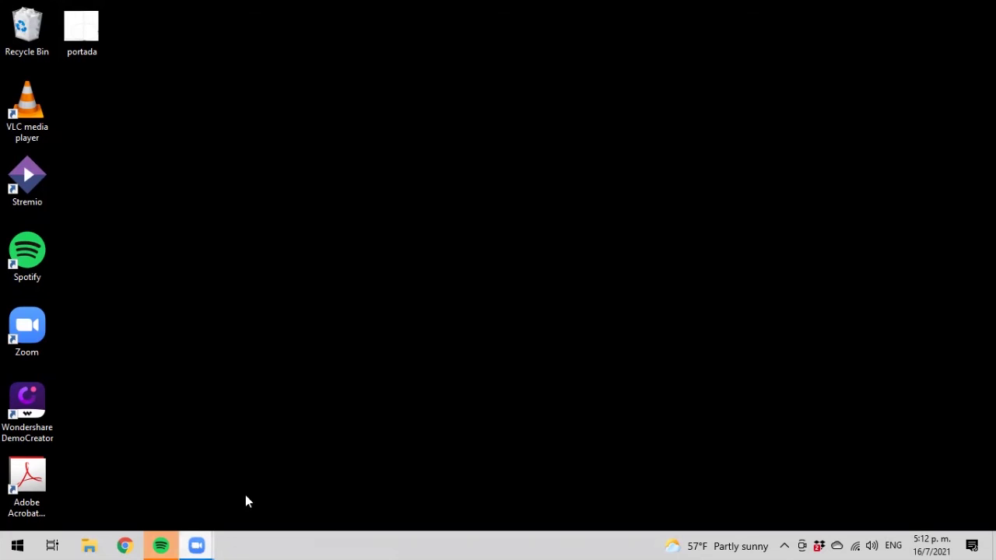
click(266, 459)
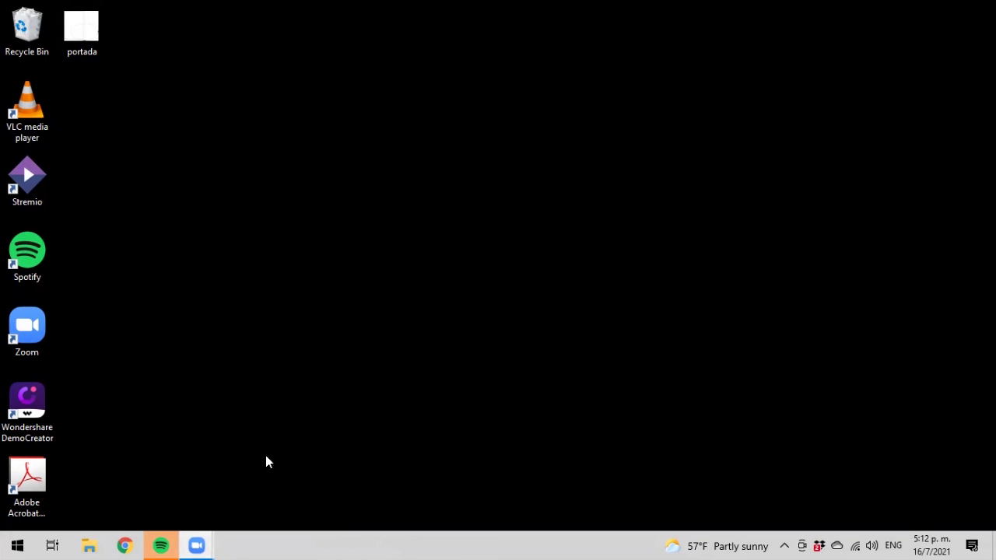